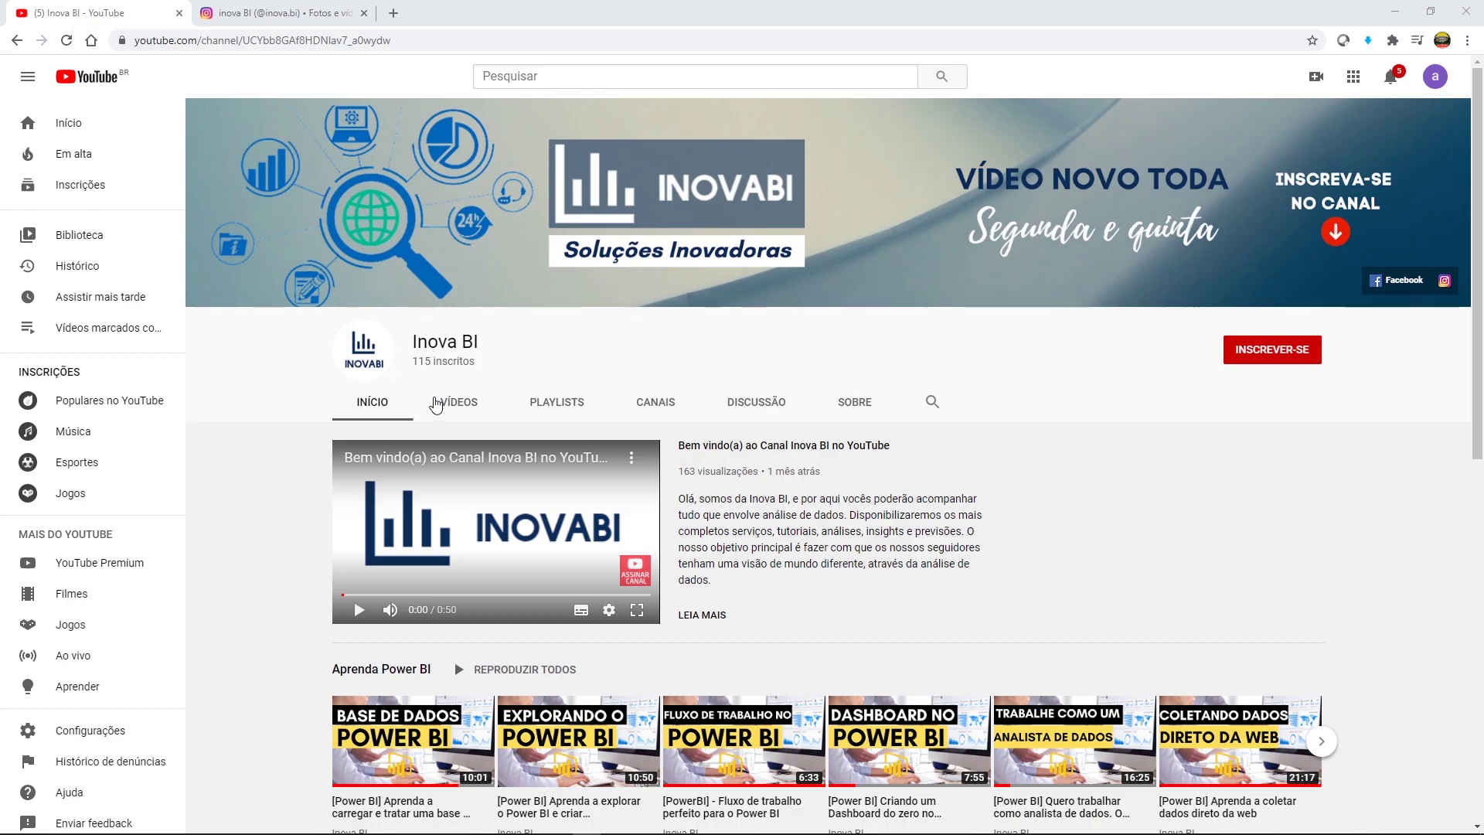
Subscribe to the Inova BI channel and set its notifications to Todas
{"action": "left_click", "coordinate": [1322, 741]}
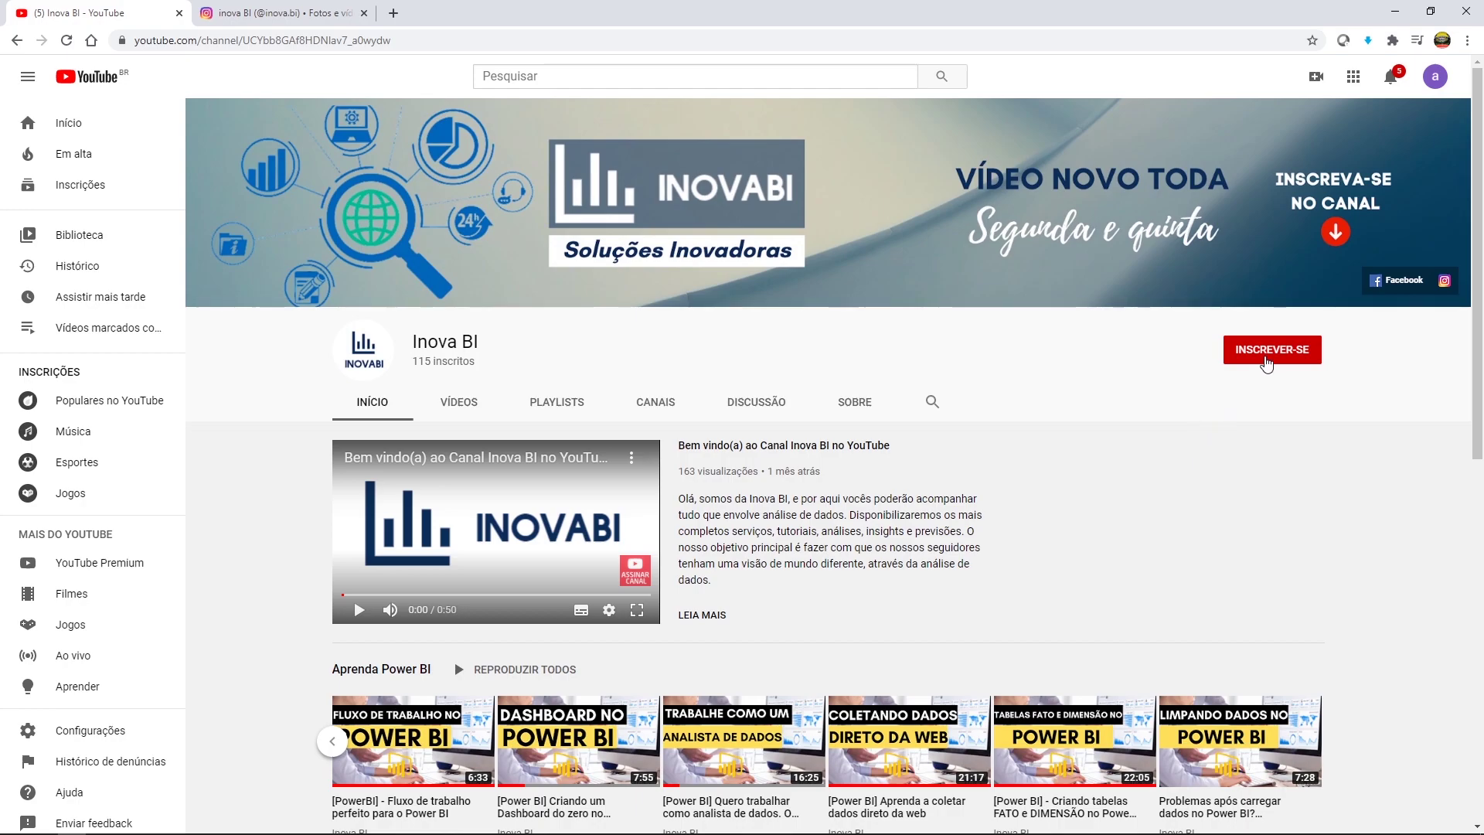
{"action": "left_click", "coordinate": [1263, 352]}
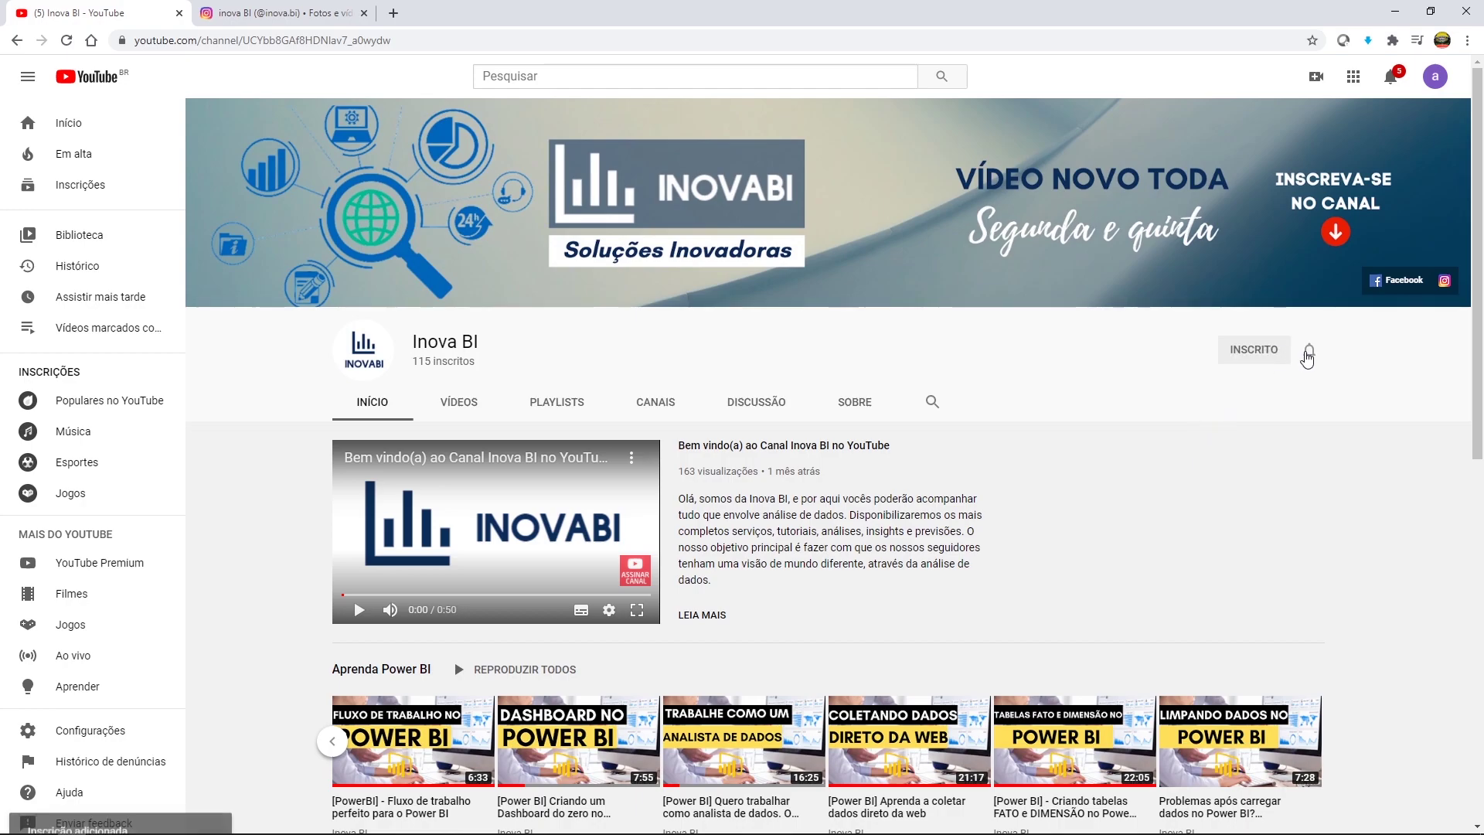
{"action": "left_click", "coordinate": [1308, 351]}
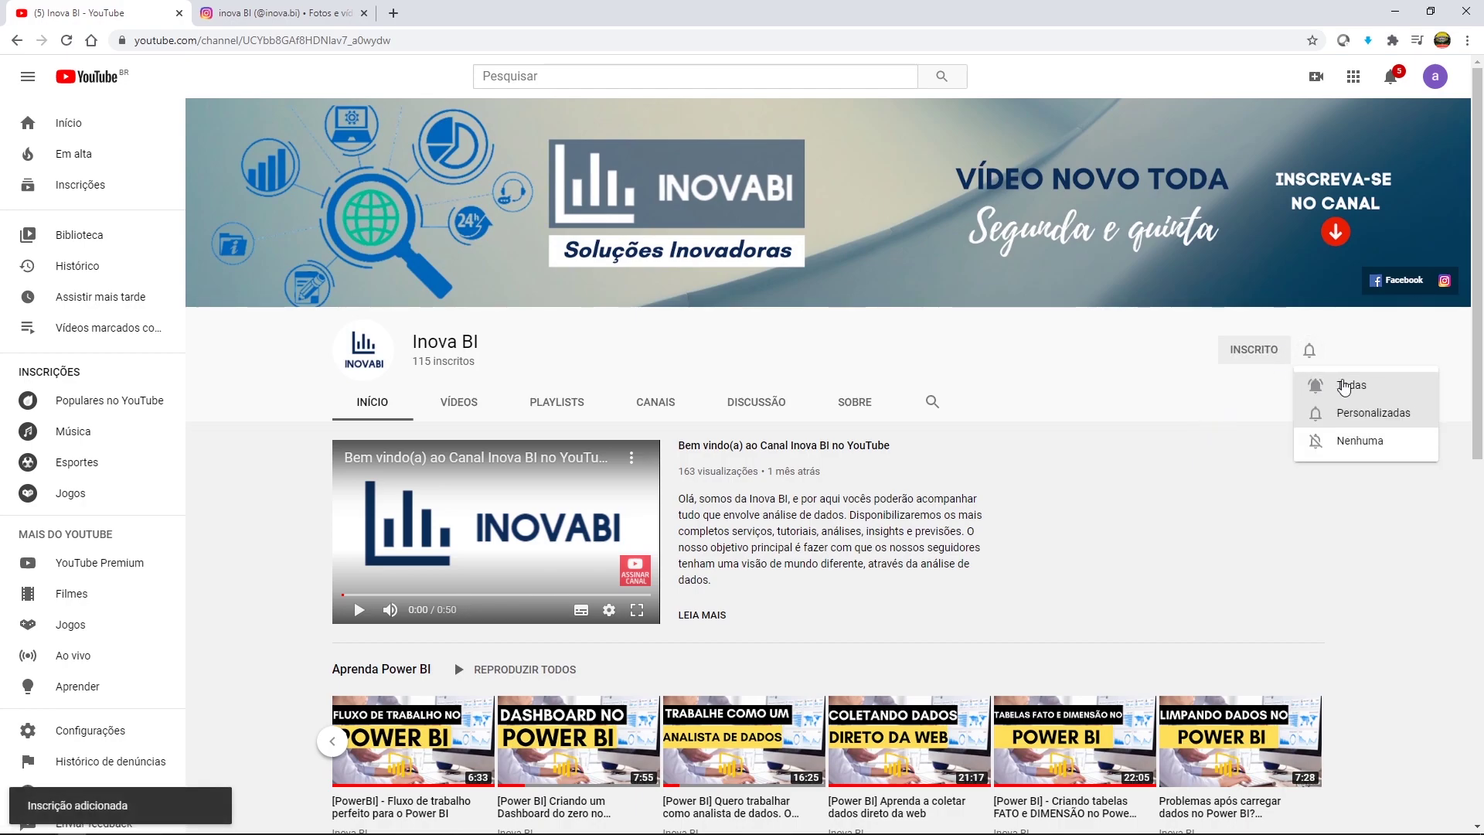
{"action": "left_click", "coordinate": [1377, 386]}
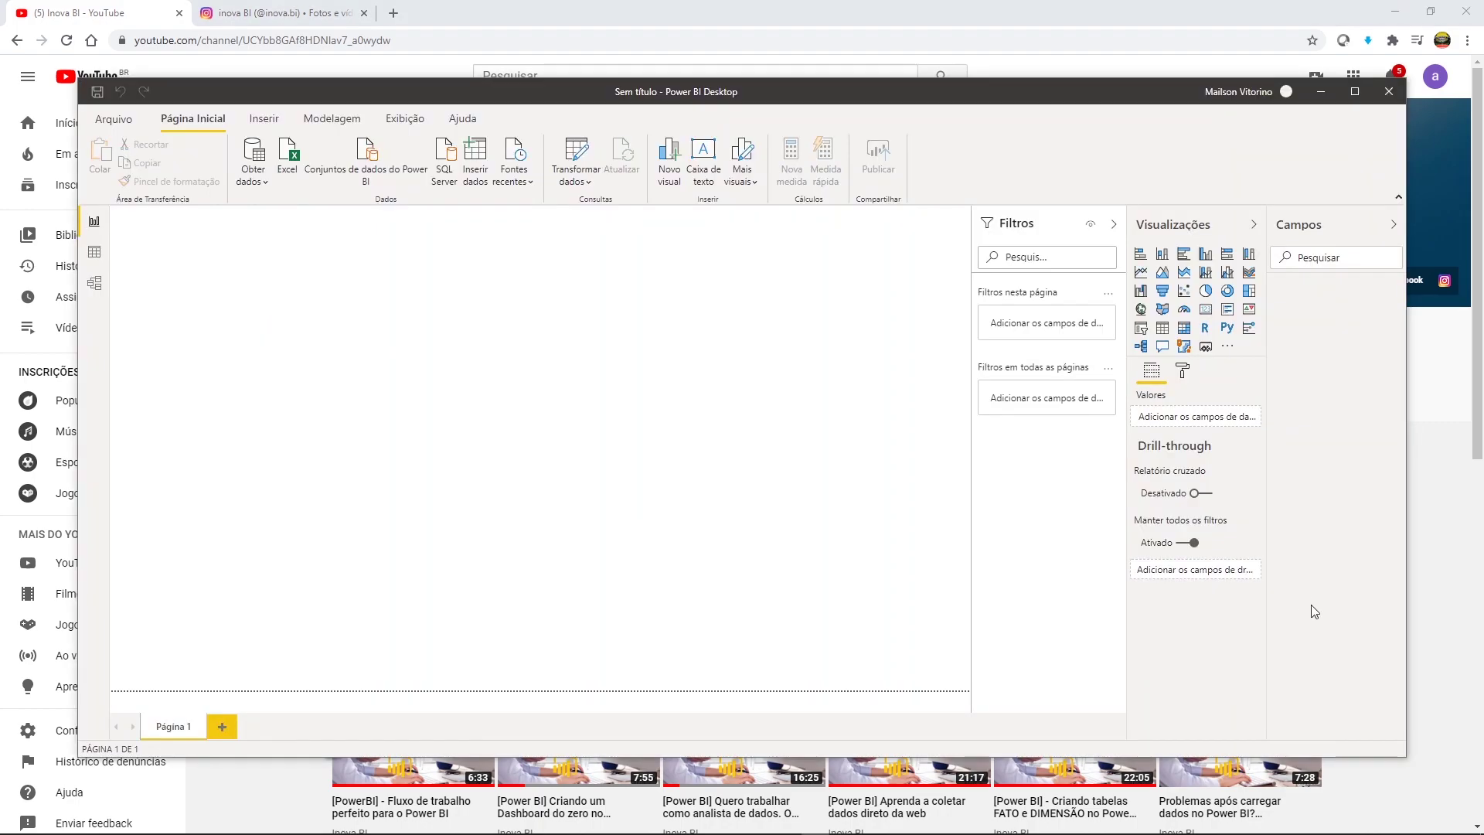
Switch to Power BI Desktop in a maximized window and open the setores file through the Texto/CSV connector
{"action": "left_click", "coordinate": [1354, 92]}
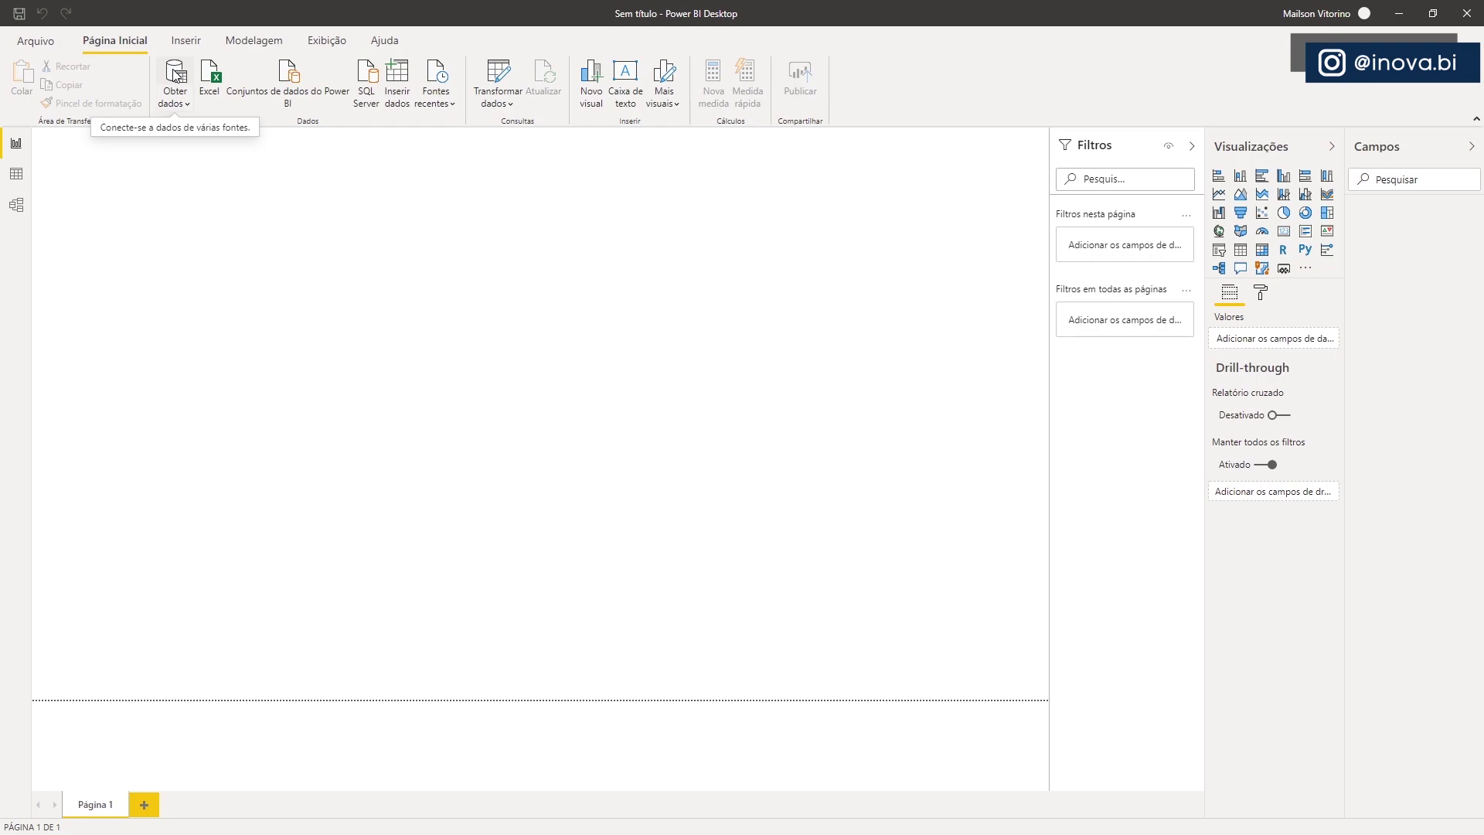
{"action": "left_click", "coordinate": [177, 75]}
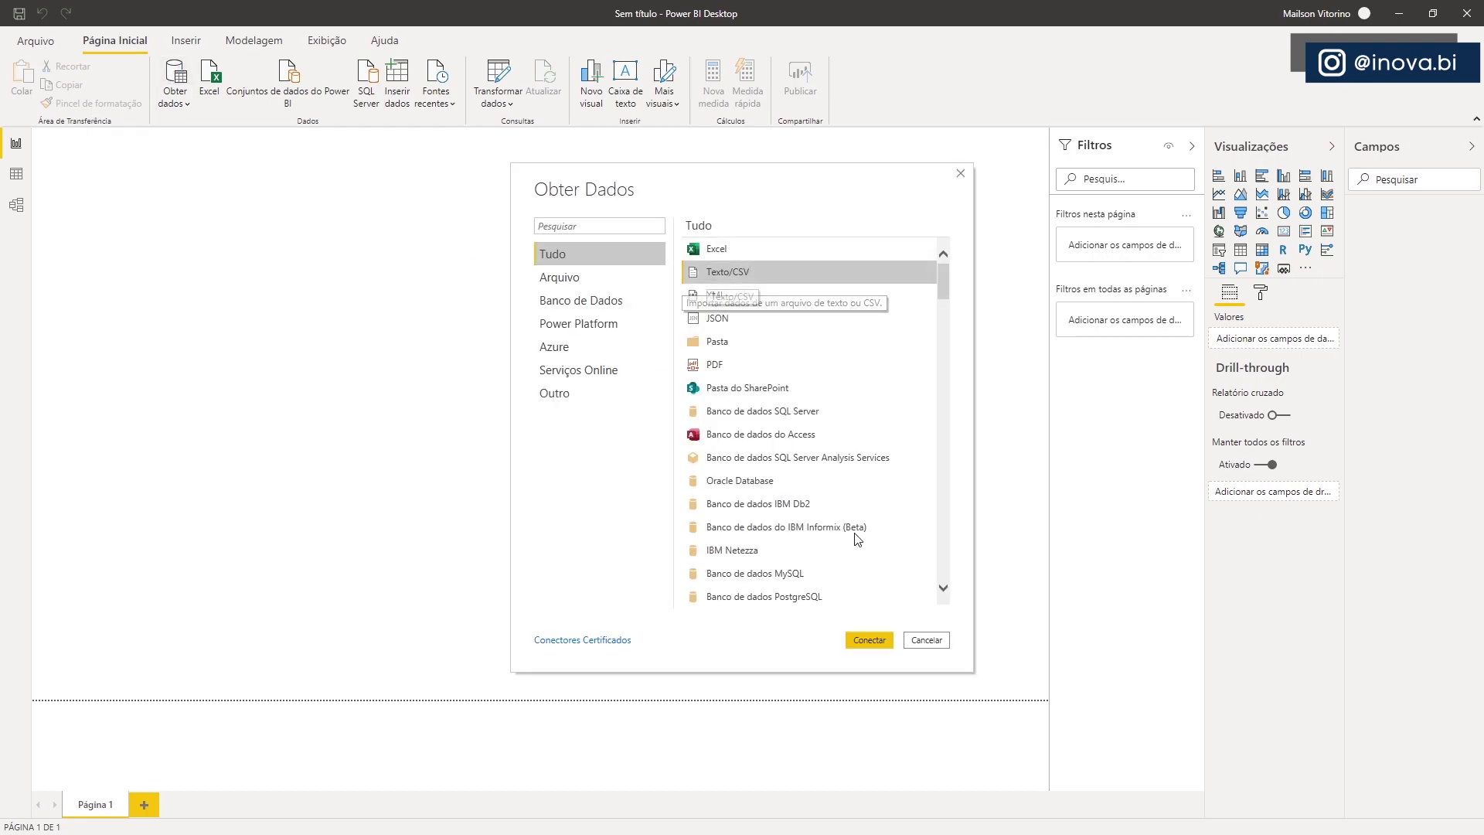
{"action": "left_click", "coordinate": [870, 643]}
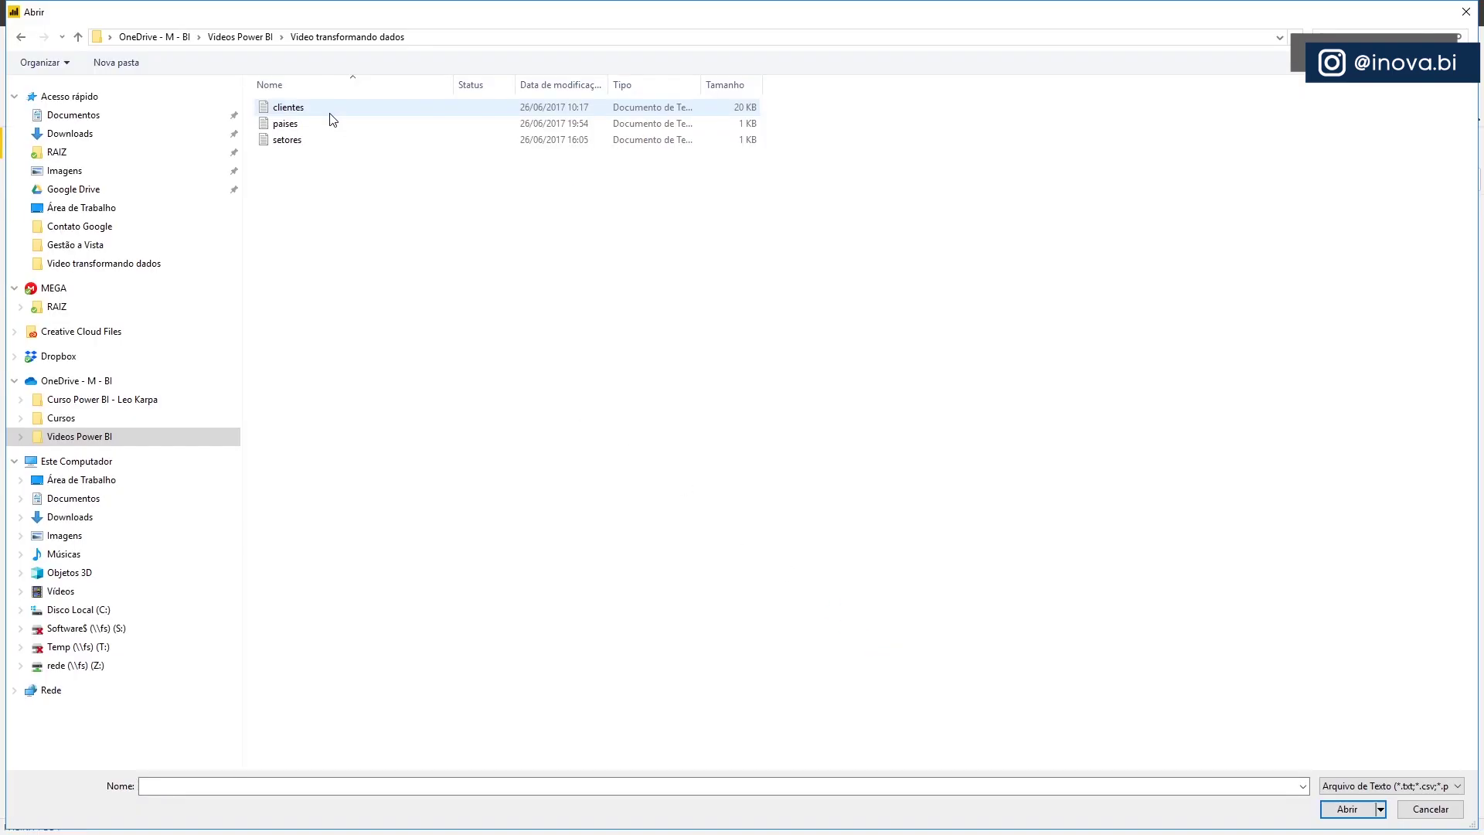
{"action": "left_click", "coordinate": [299, 143]}
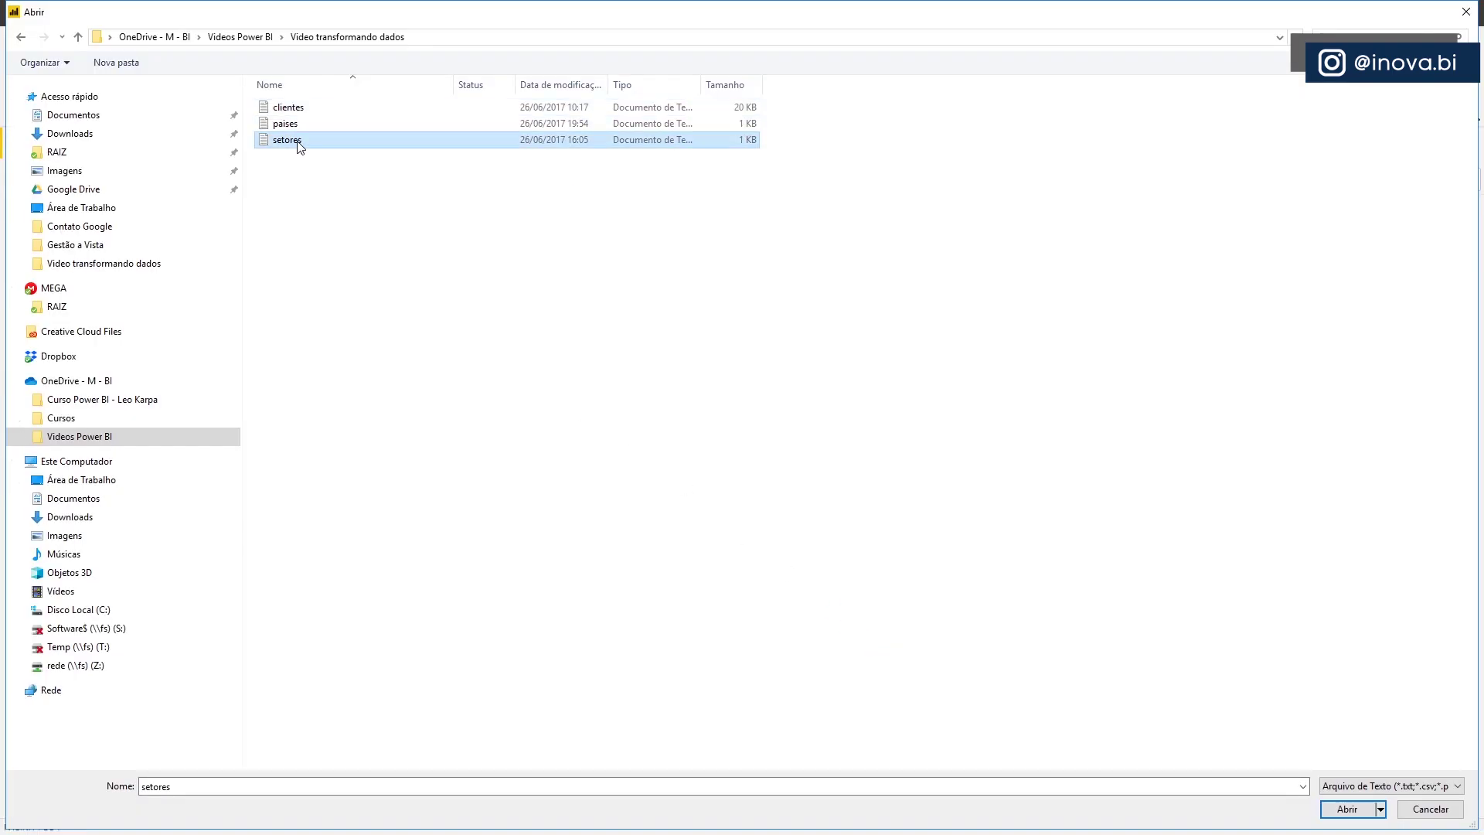
{"action": "double_click", "coordinate": [300, 142]}
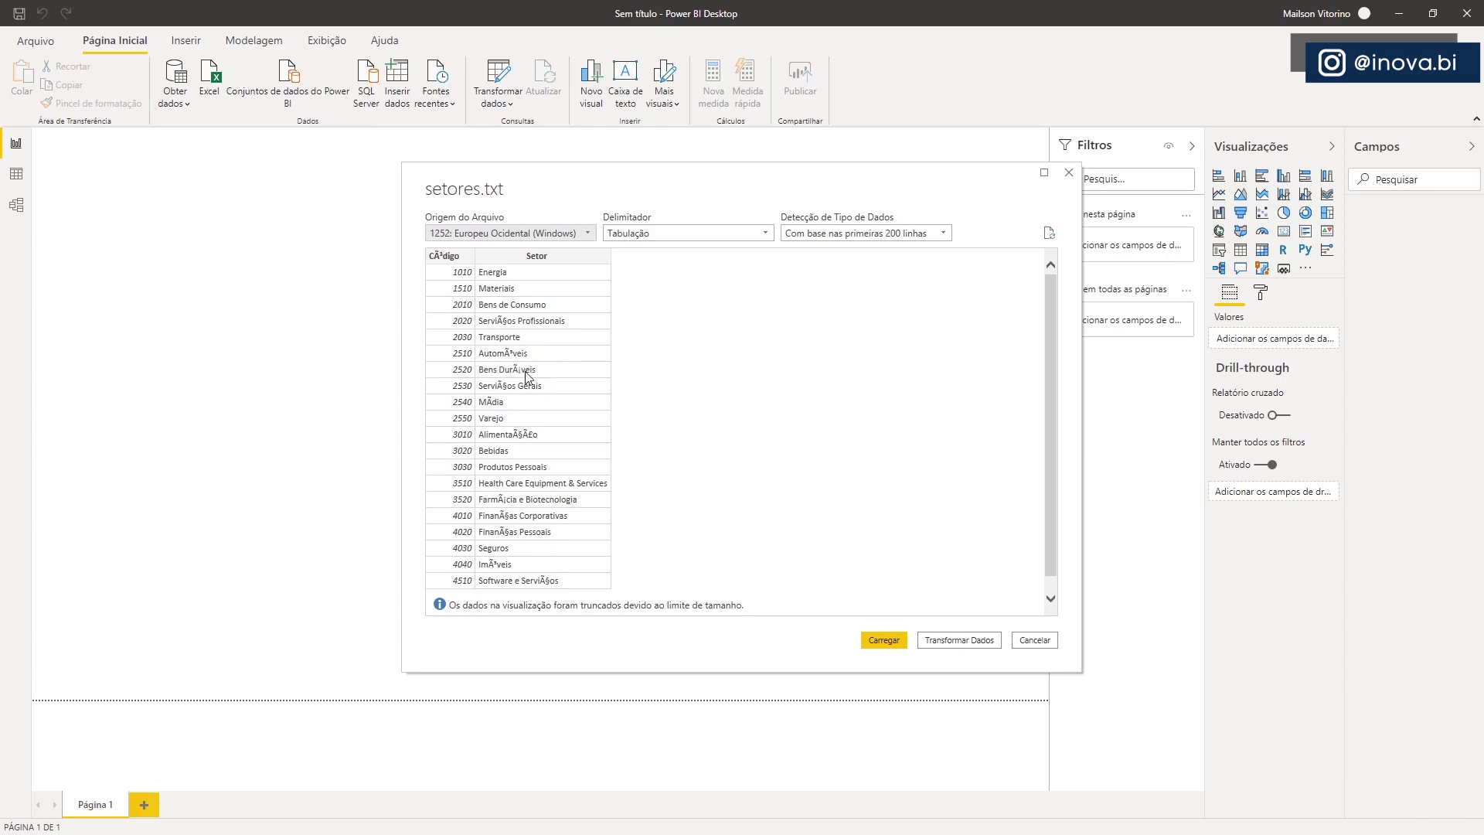
Set the setores file origin to 65001: Unicode (UTF-8) and send the data to the Power Query editor for transformation
{"action": "left_click", "coordinate": [588, 234]}
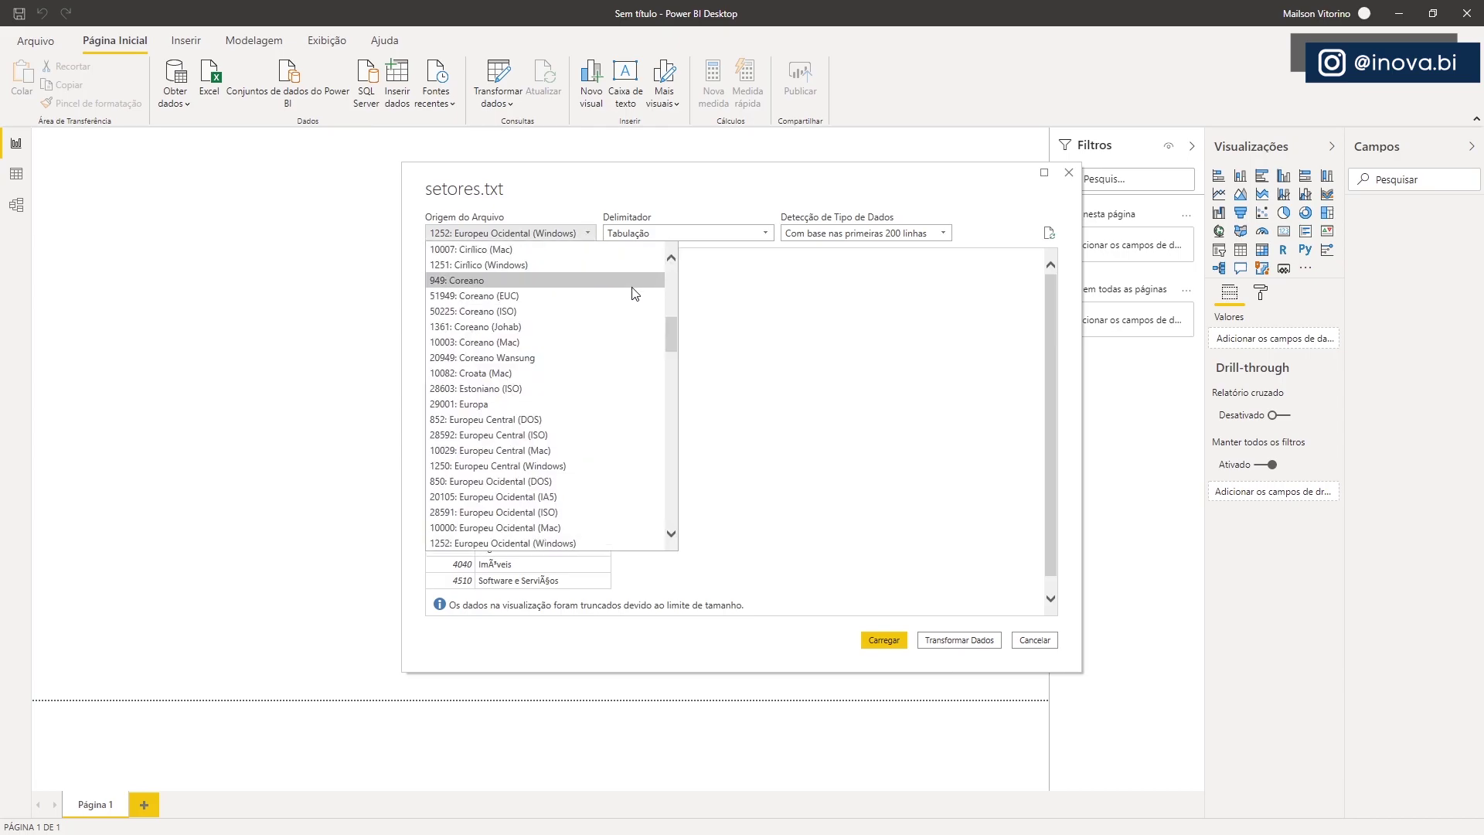
{"action": "left_click_drag", "start_coordinate": [674, 326], "coordinate": [668, 550]}
{"action": "left_click", "coordinate": [506, 497]}
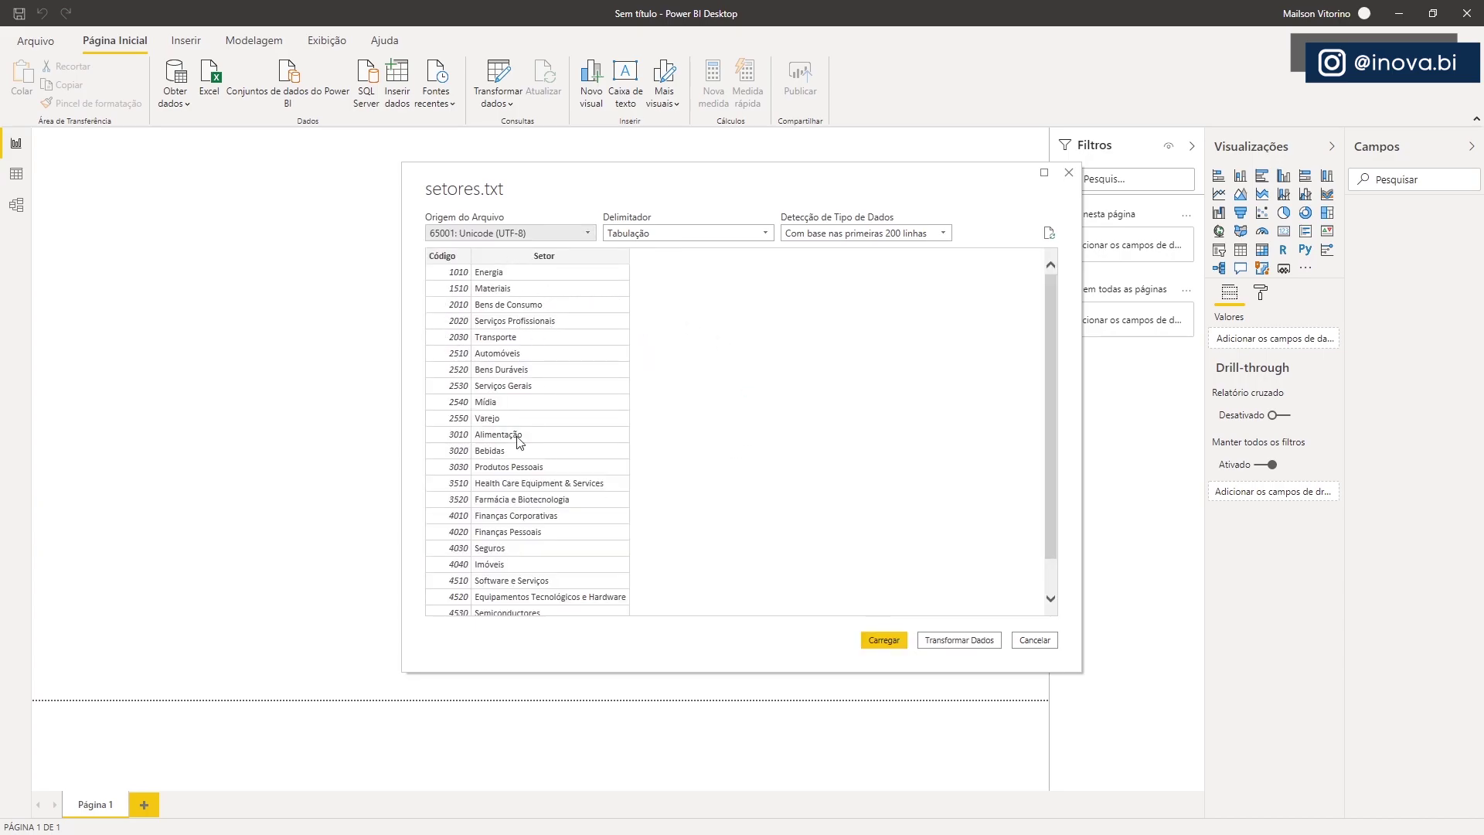
{"action": "left_click", "coordinate": [959, 640]}
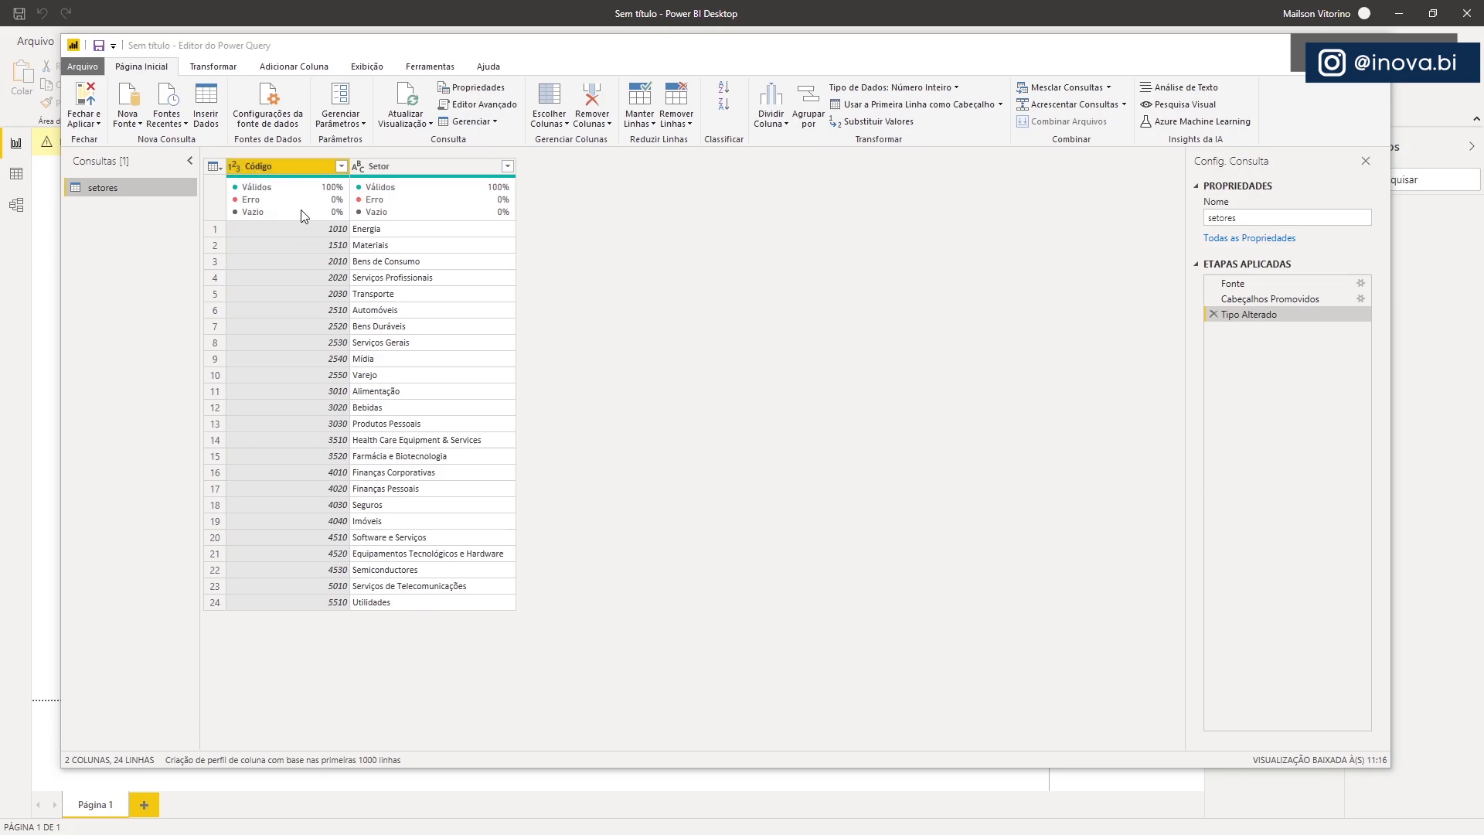
Change the Código column of setores to the Texto type, replacing the current conversion, and apply the query changes
{"action": "left_click", "coordinate": [231, 168]}
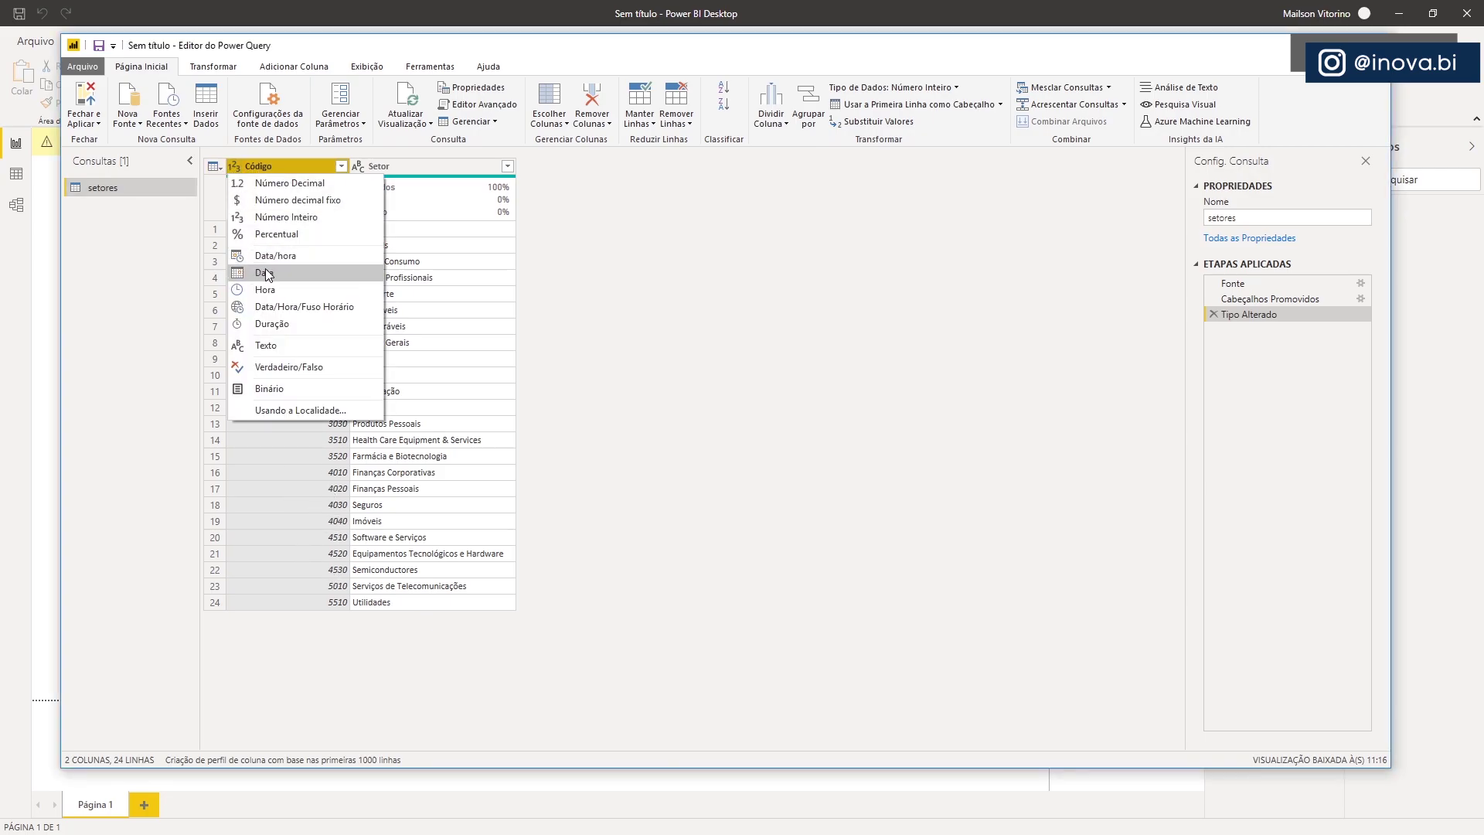
{"action": "left_click", "coordinate": [275, 342]}
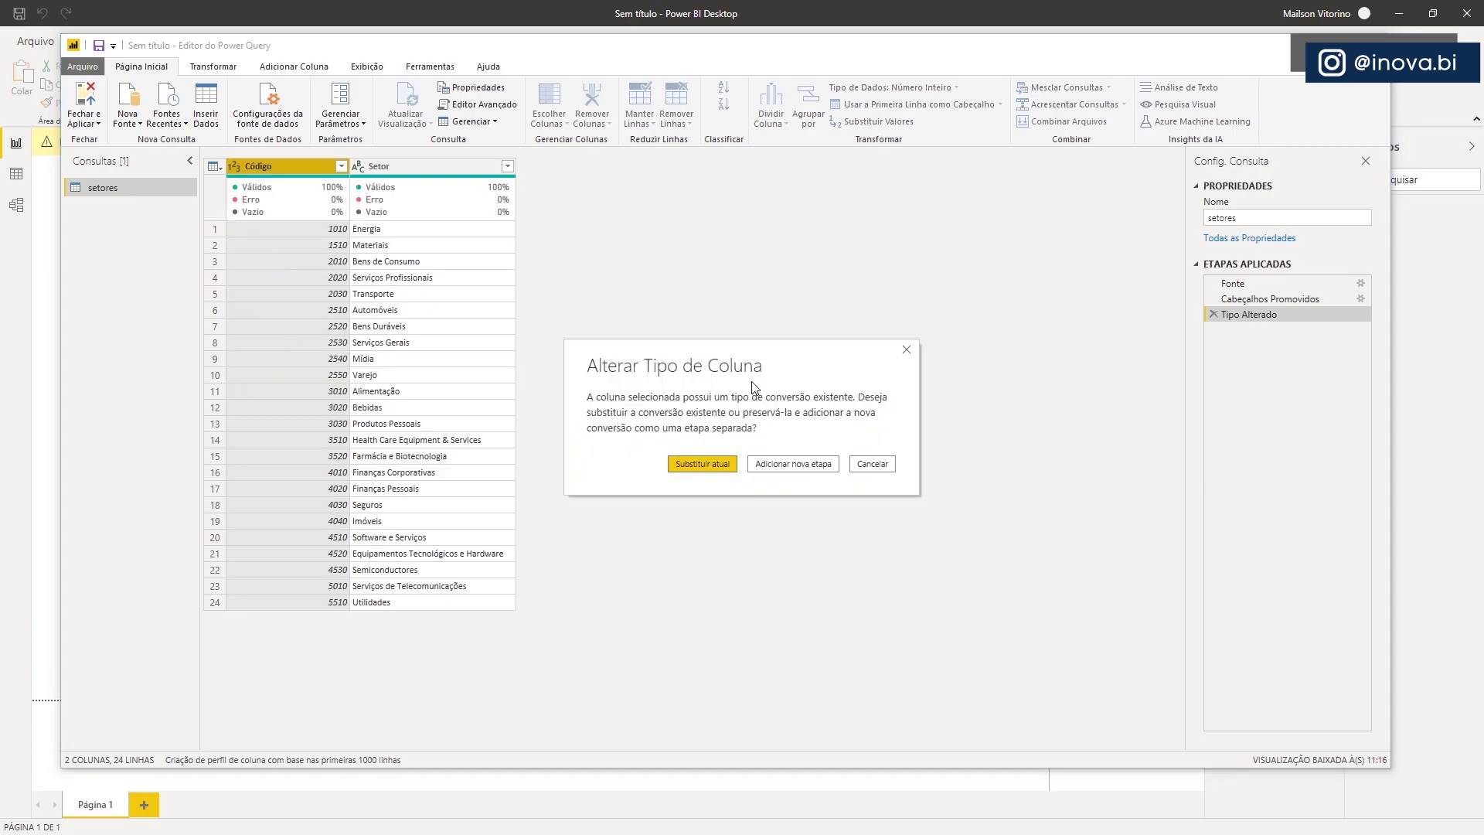
{"action": "left_click", "coordinate": [702, 465]}
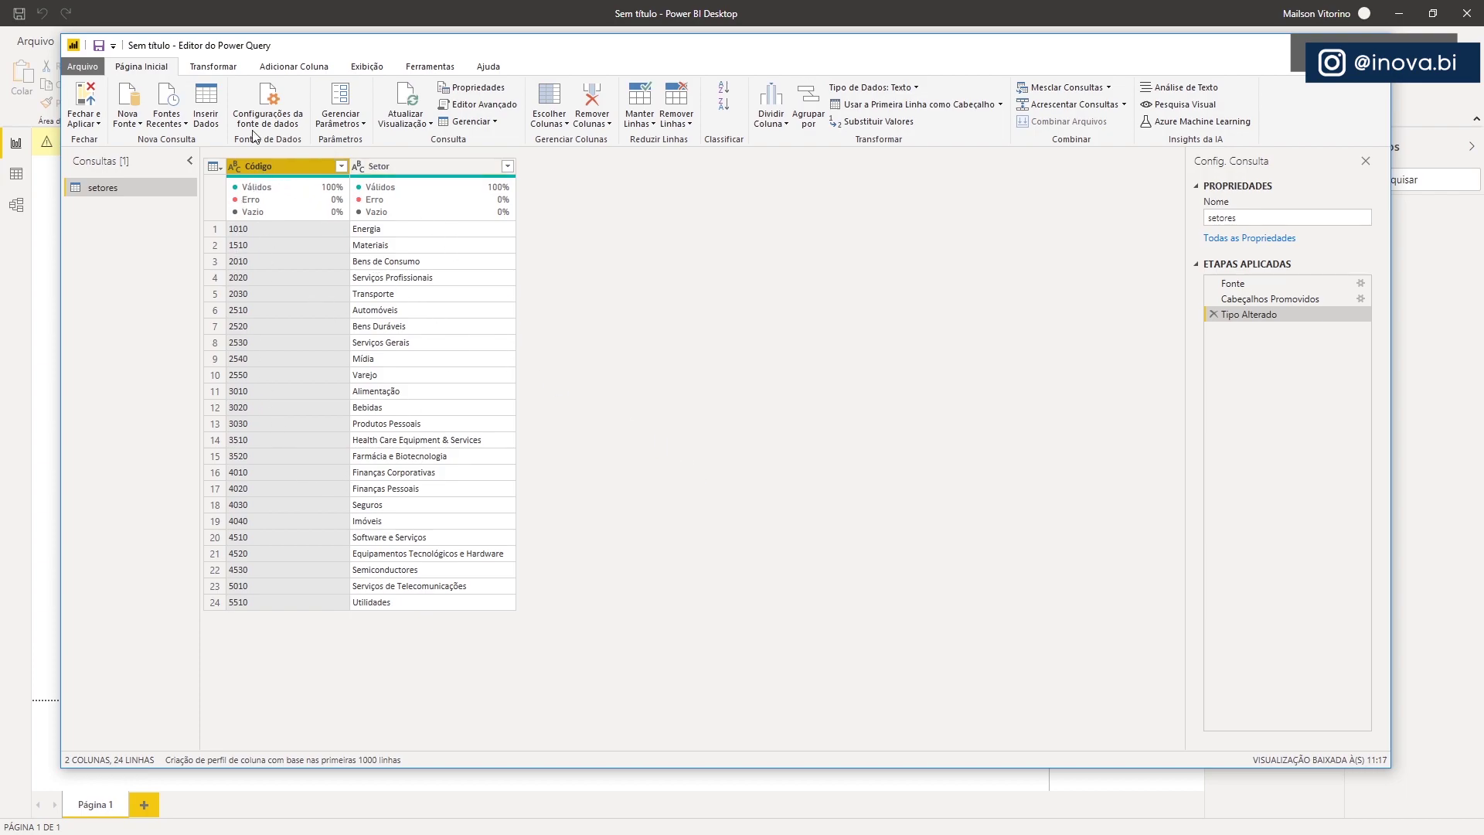
{"action": "left_click", "coordinate": [84, 93]}
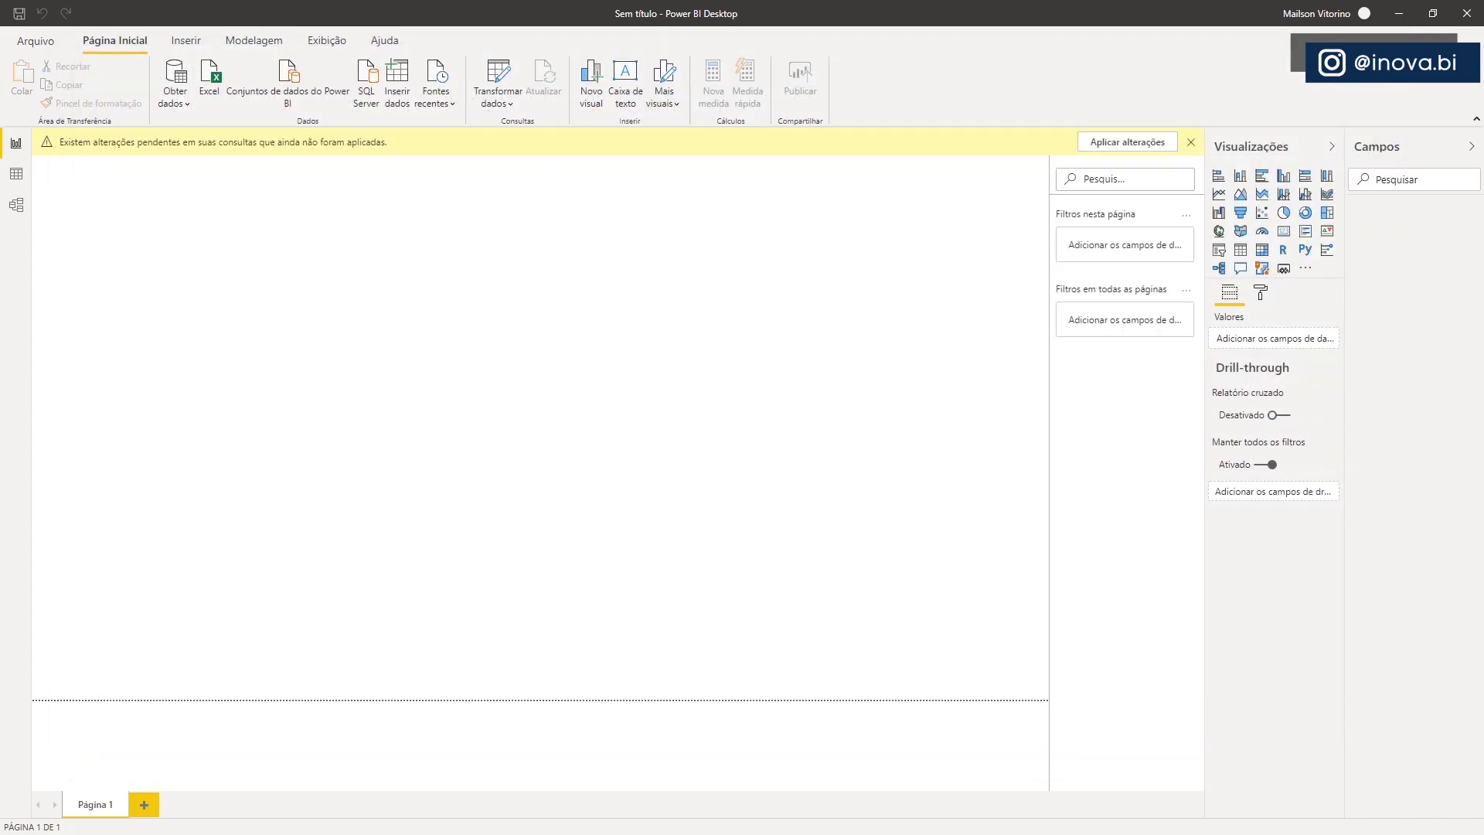
Open the paises file through the Texto/CSV connector and set its file origin to 65001: Unicode (UTF-8)
{"action": "left_click", "coordinate": [180, 106]}
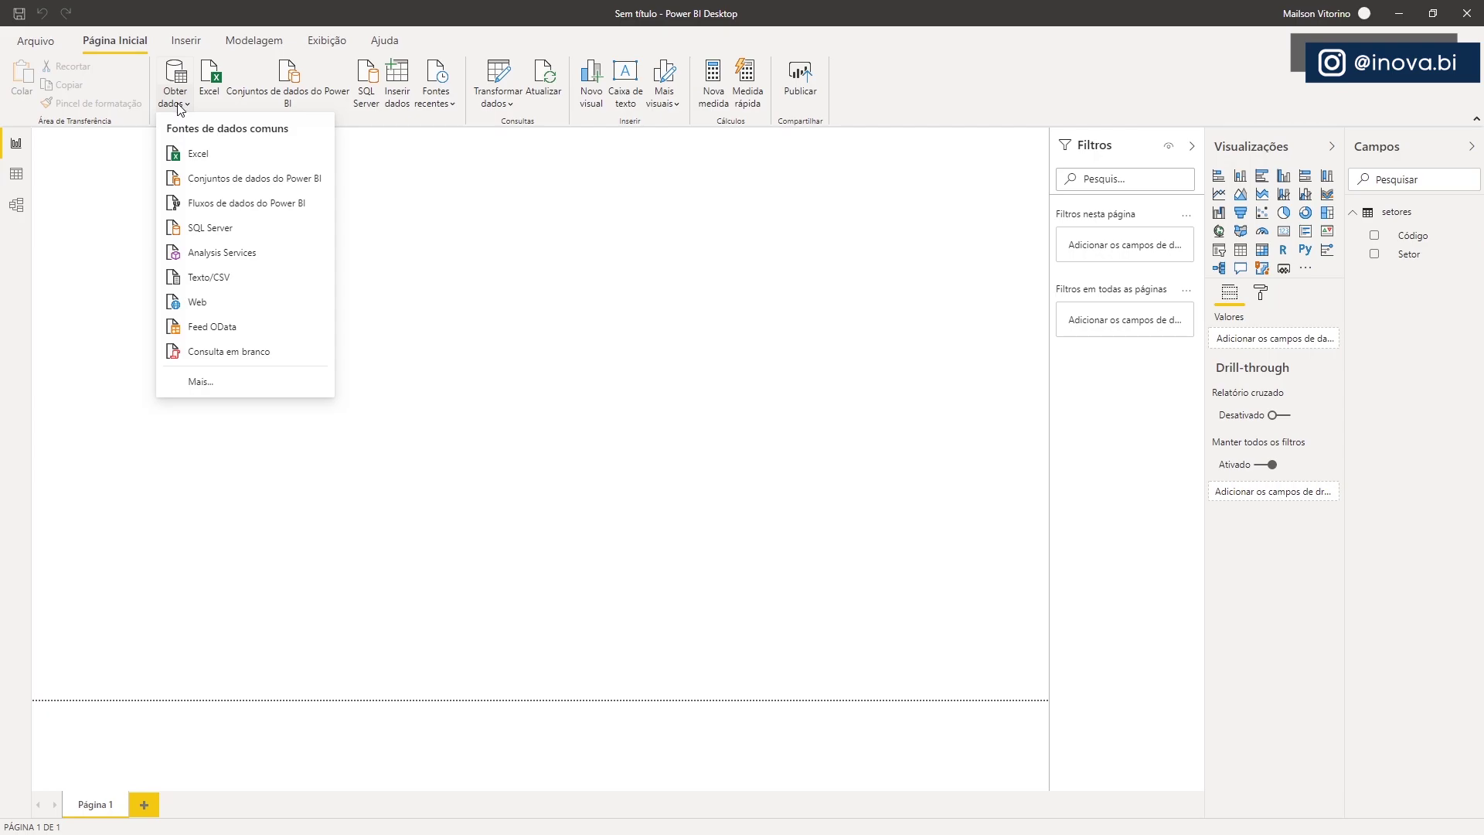
{"action": "left_click", "coordinate": [219, 278]}
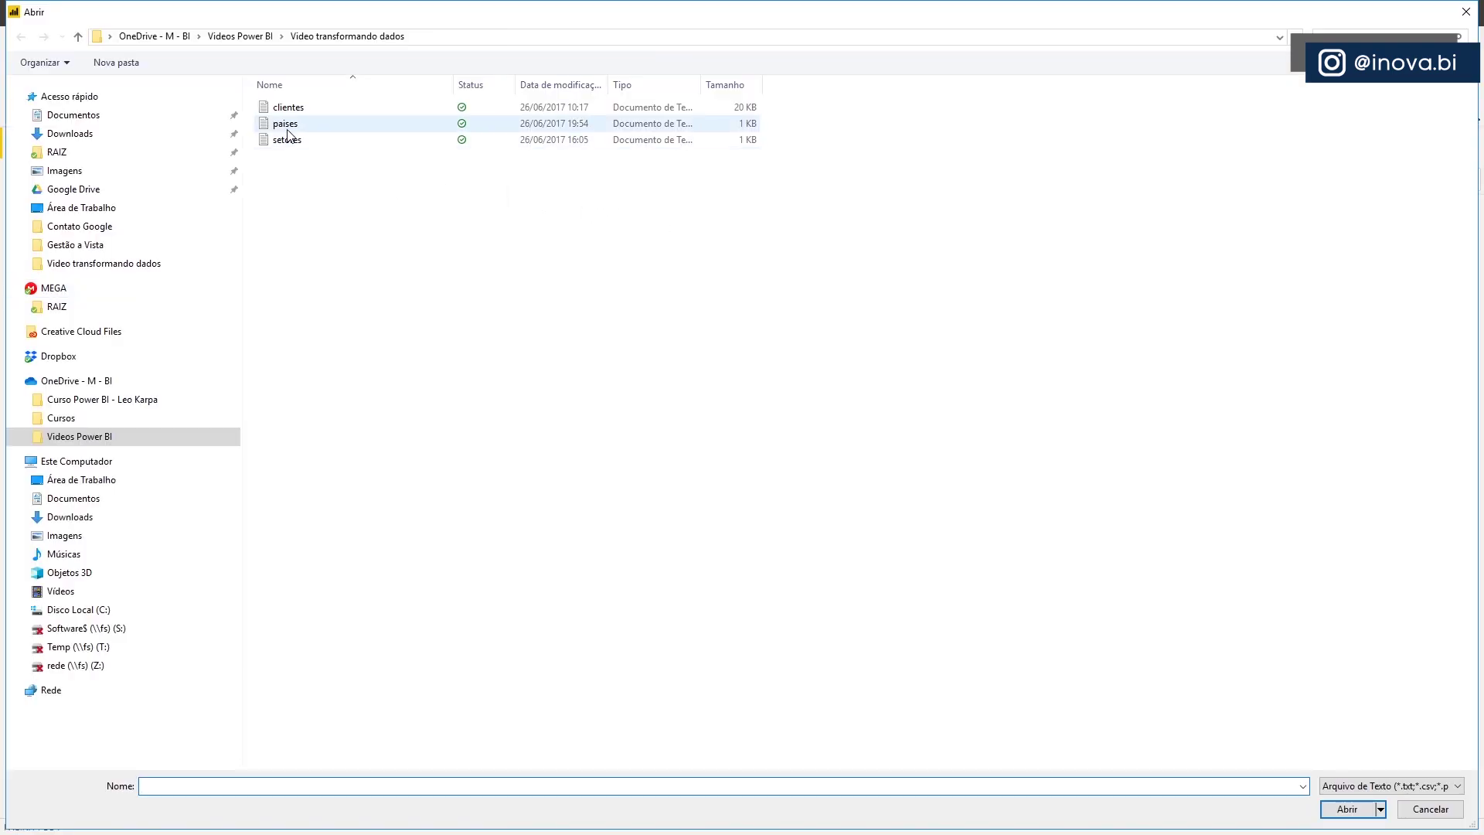
{"action": "double_click", "coordinate": [285, 124]}
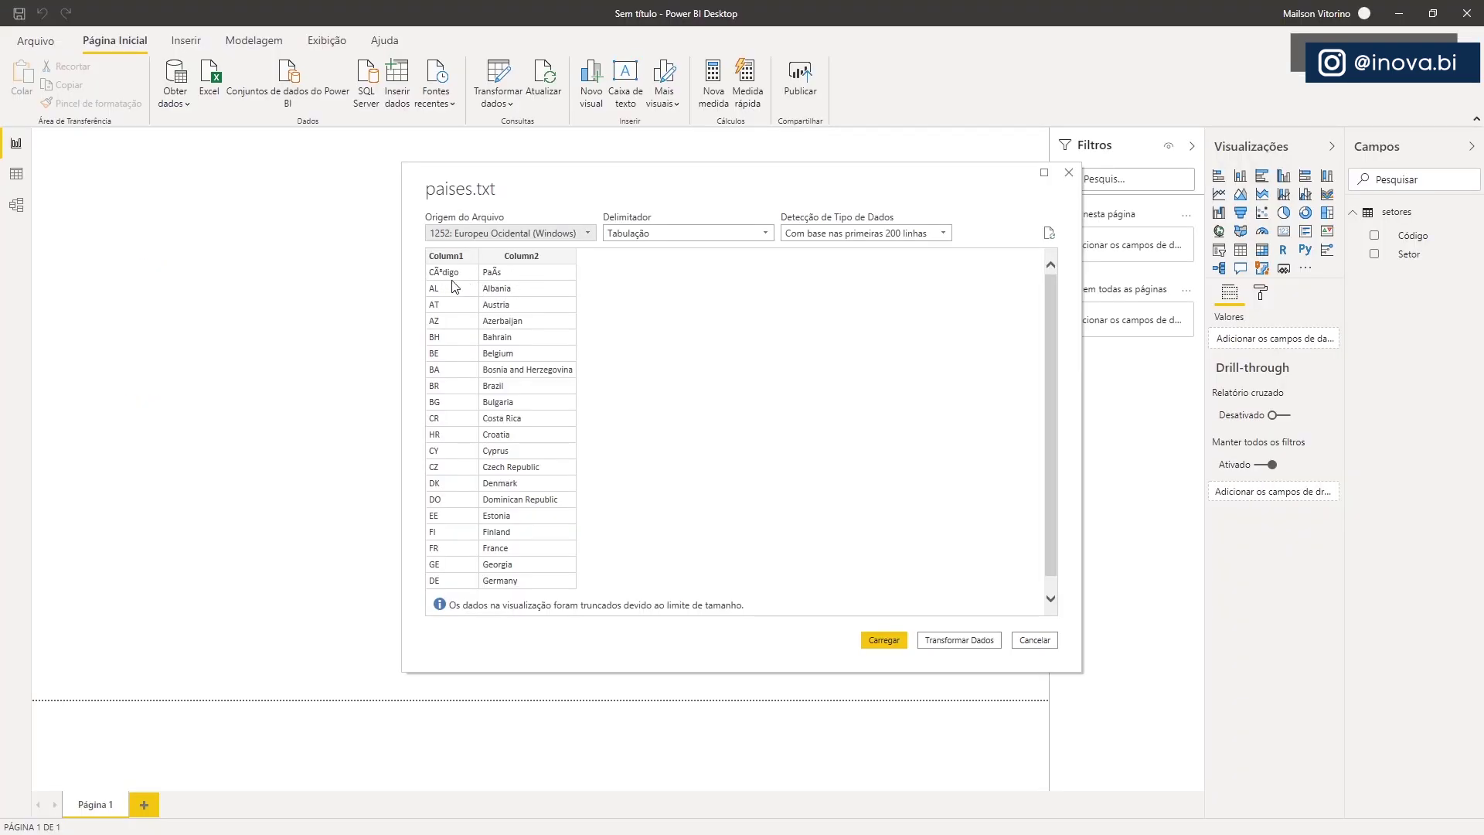
{"action": "left_click", "coordinate": [540, 234]}
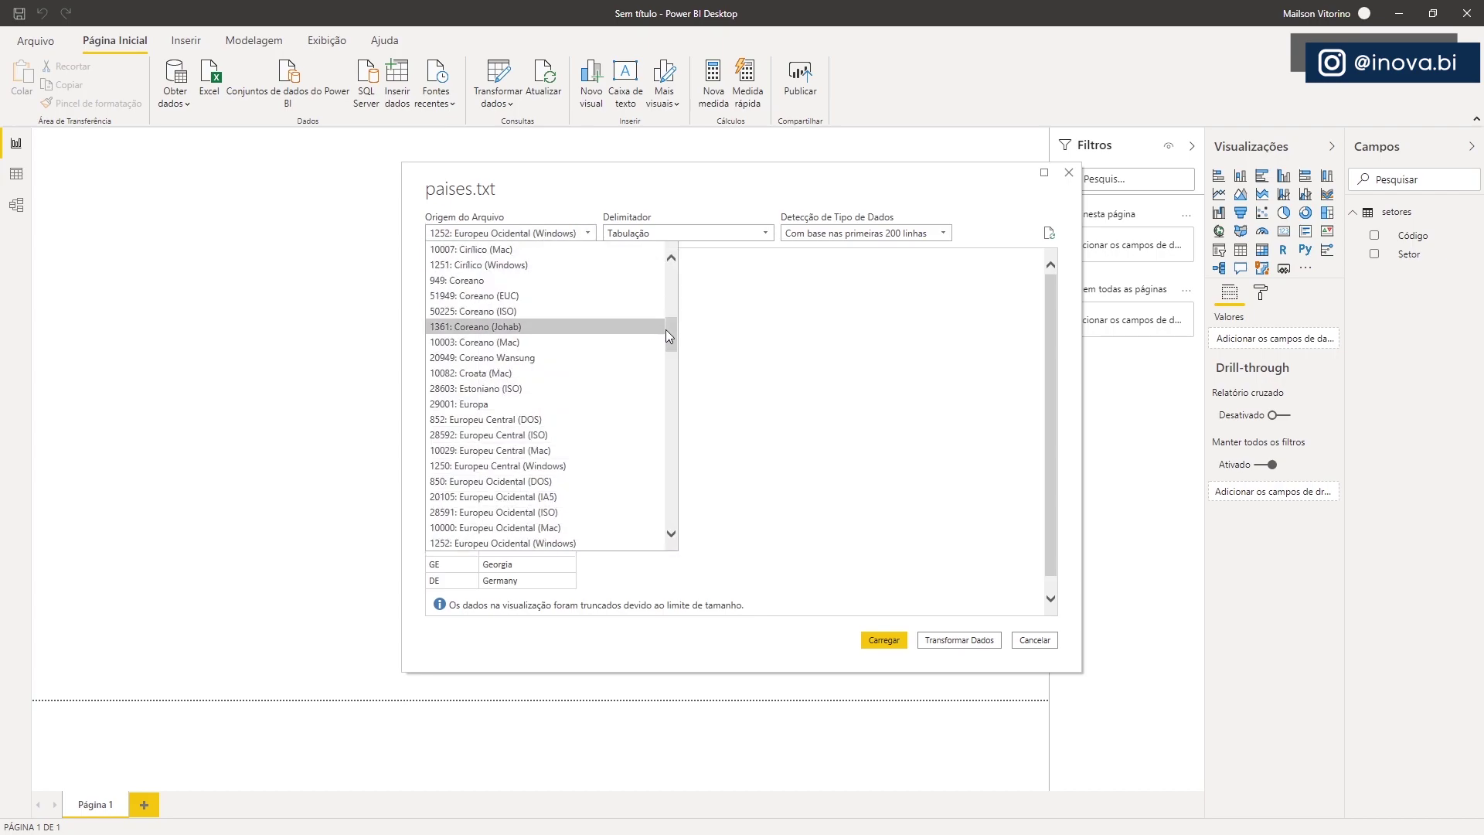
{"action": "left_click_drag", "start_coordinate": [670, 330], "coordinate": [678, 568]}
{"action": "left_click", "coordinate": [540, 498]}
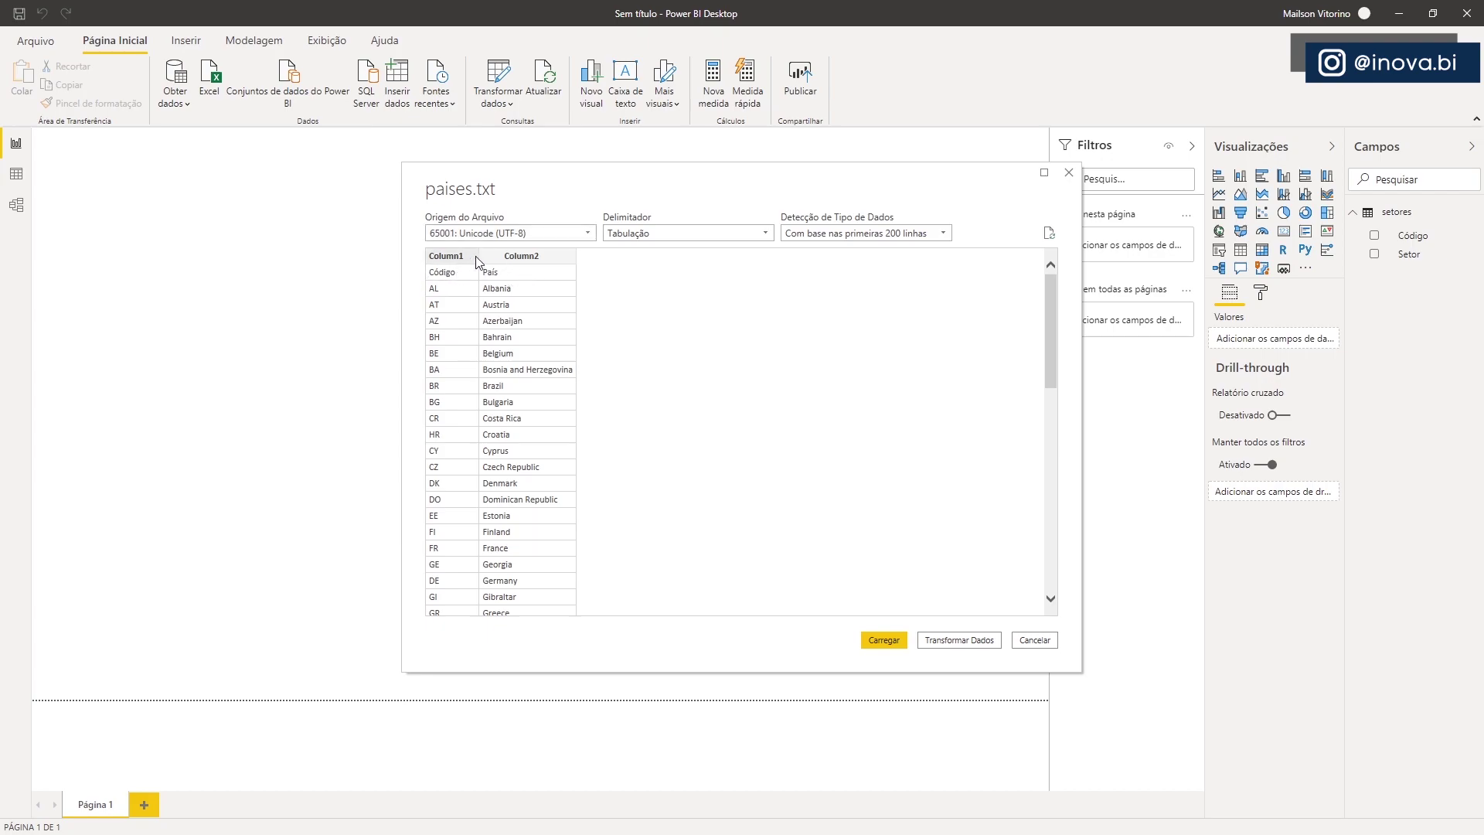
Try the Vírgula delimiter on the paises preview and restore the Tabulação delimiter
{"action": "left_click", "coordinate": [657, 233]}
{"action": "left_click", "coordinate": [637, 265]}
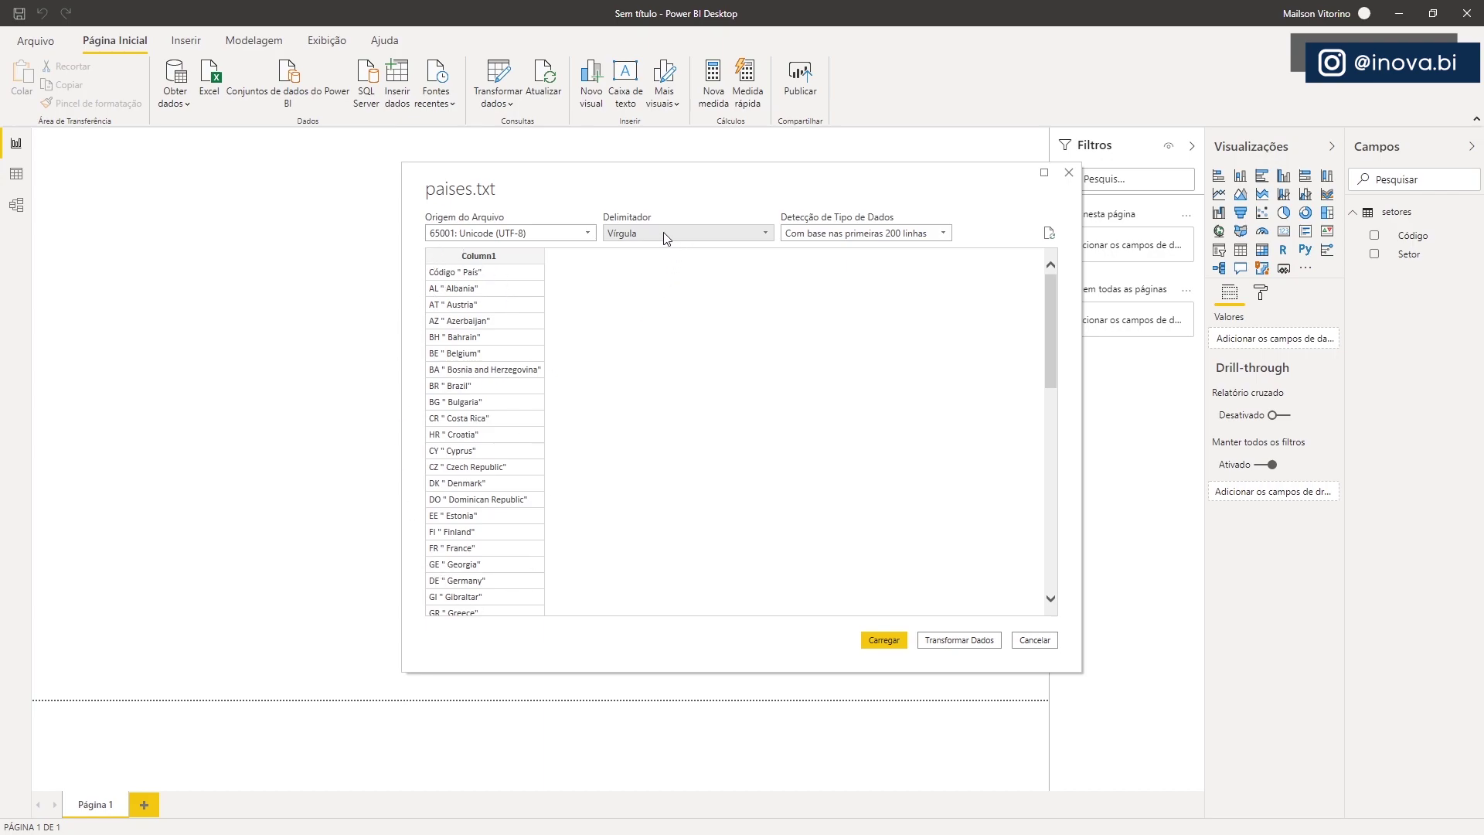
{"action": "left_click", "coordinate": [690, 235]}
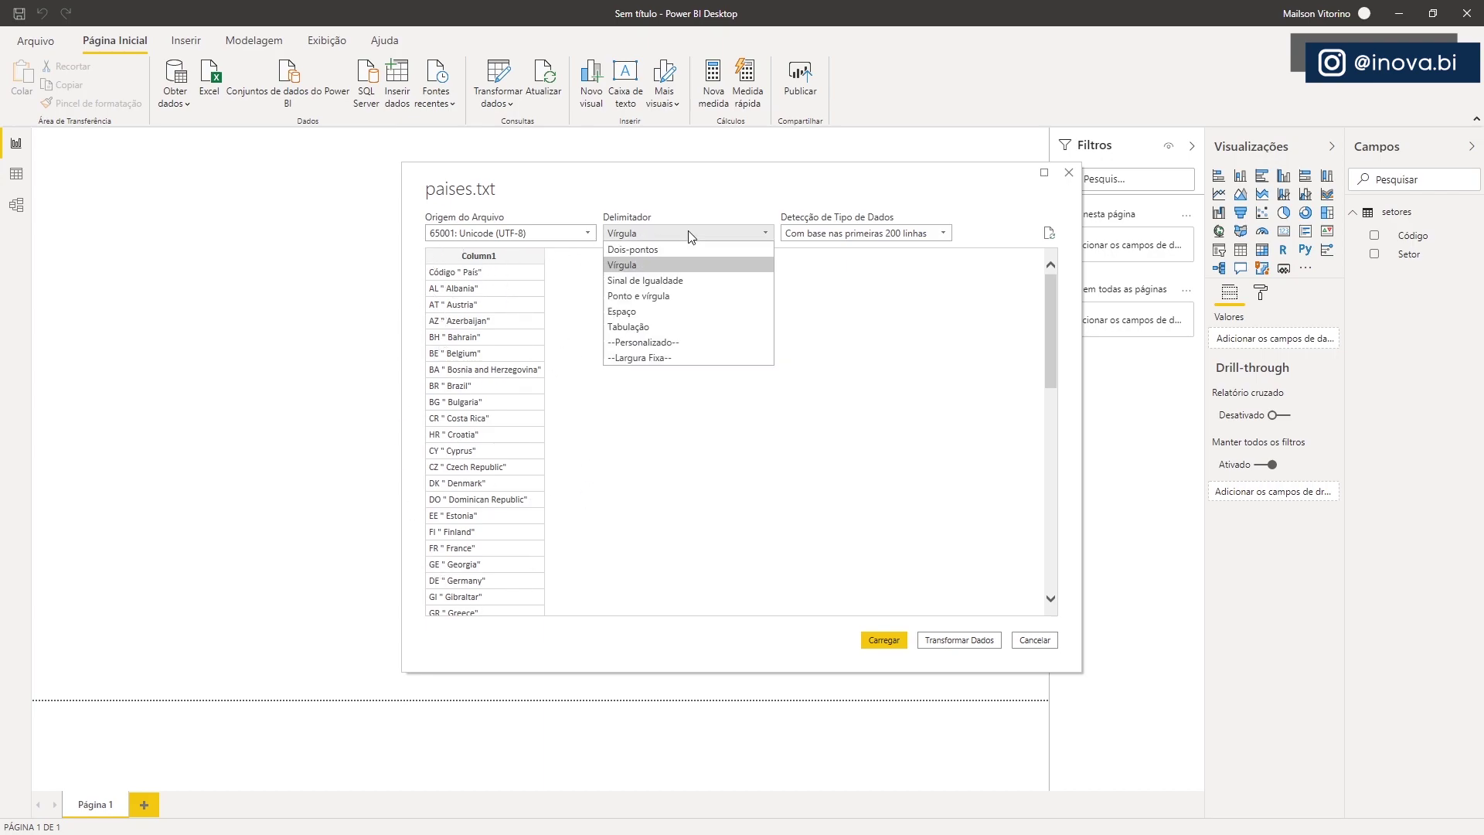
{"action": "left_click", "coordinate": [633, 328]}
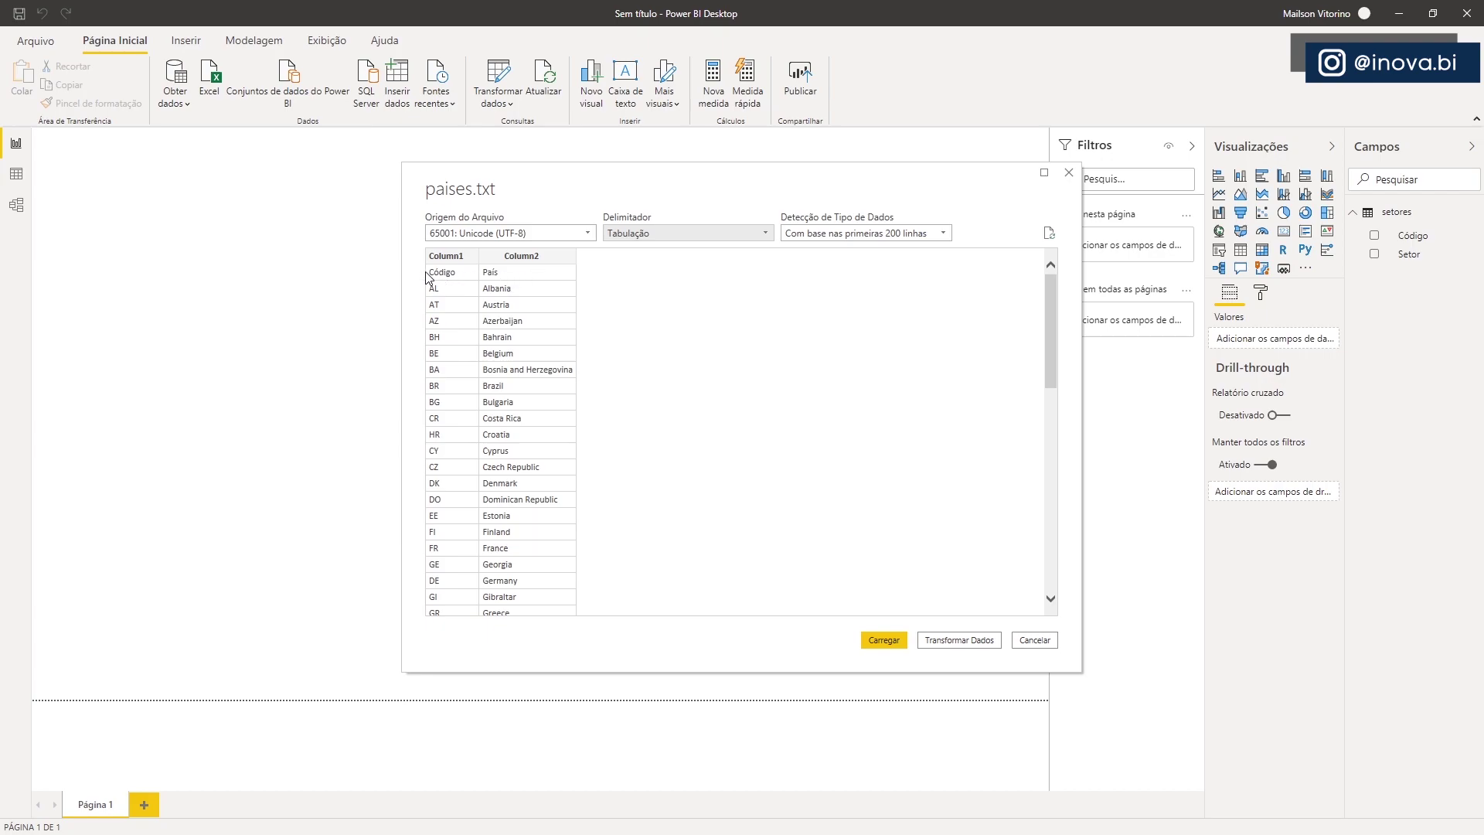
Send the paises data to the Power Query editor and use its first row as headers
{"action": "left_click", "coordinate": [961, 640]}
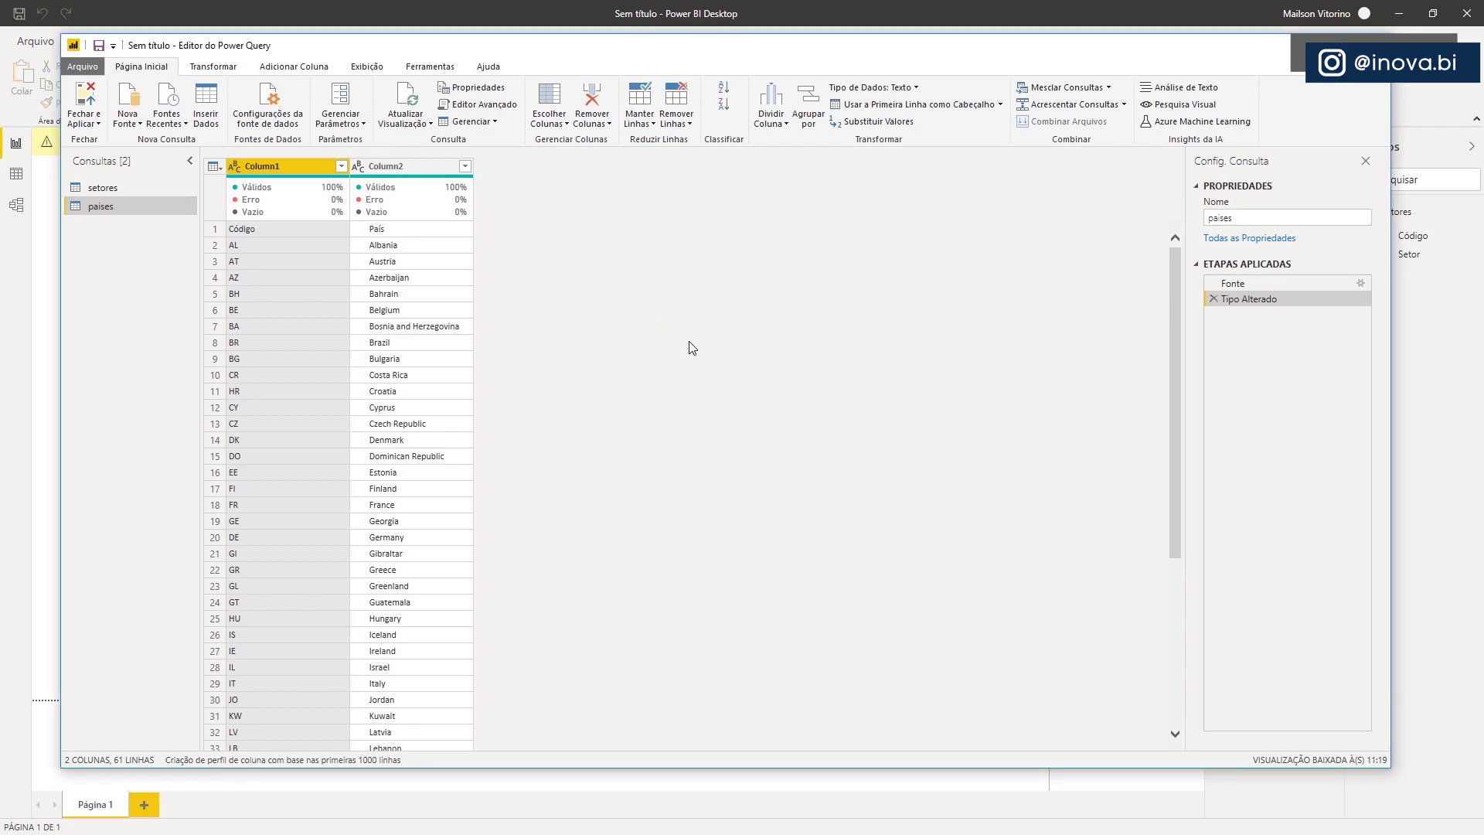
{"action": "left_click", "coordinate": [215, 229]}
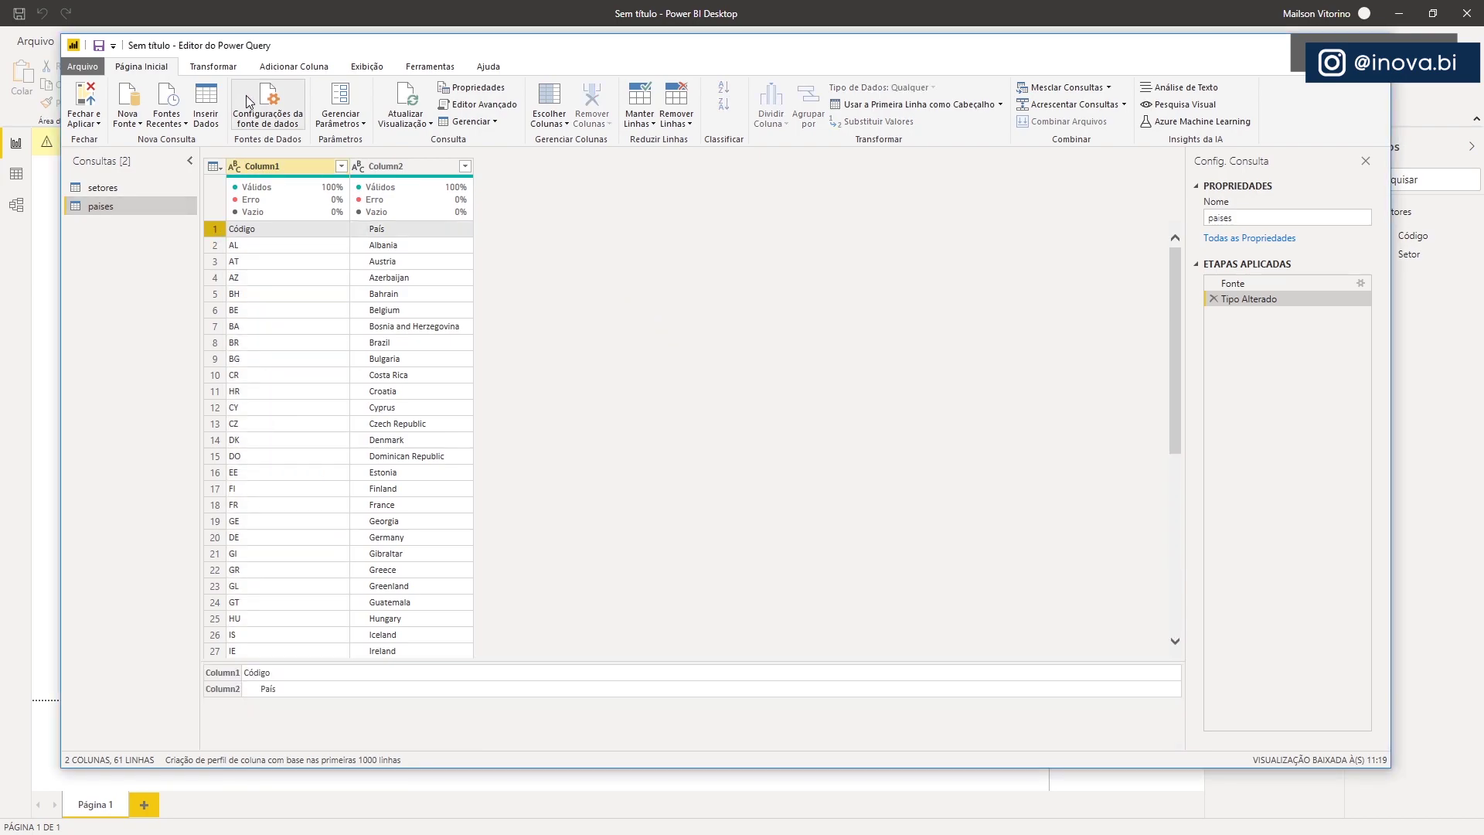
{"action": "left_click", "coordinate": [223, 68]}
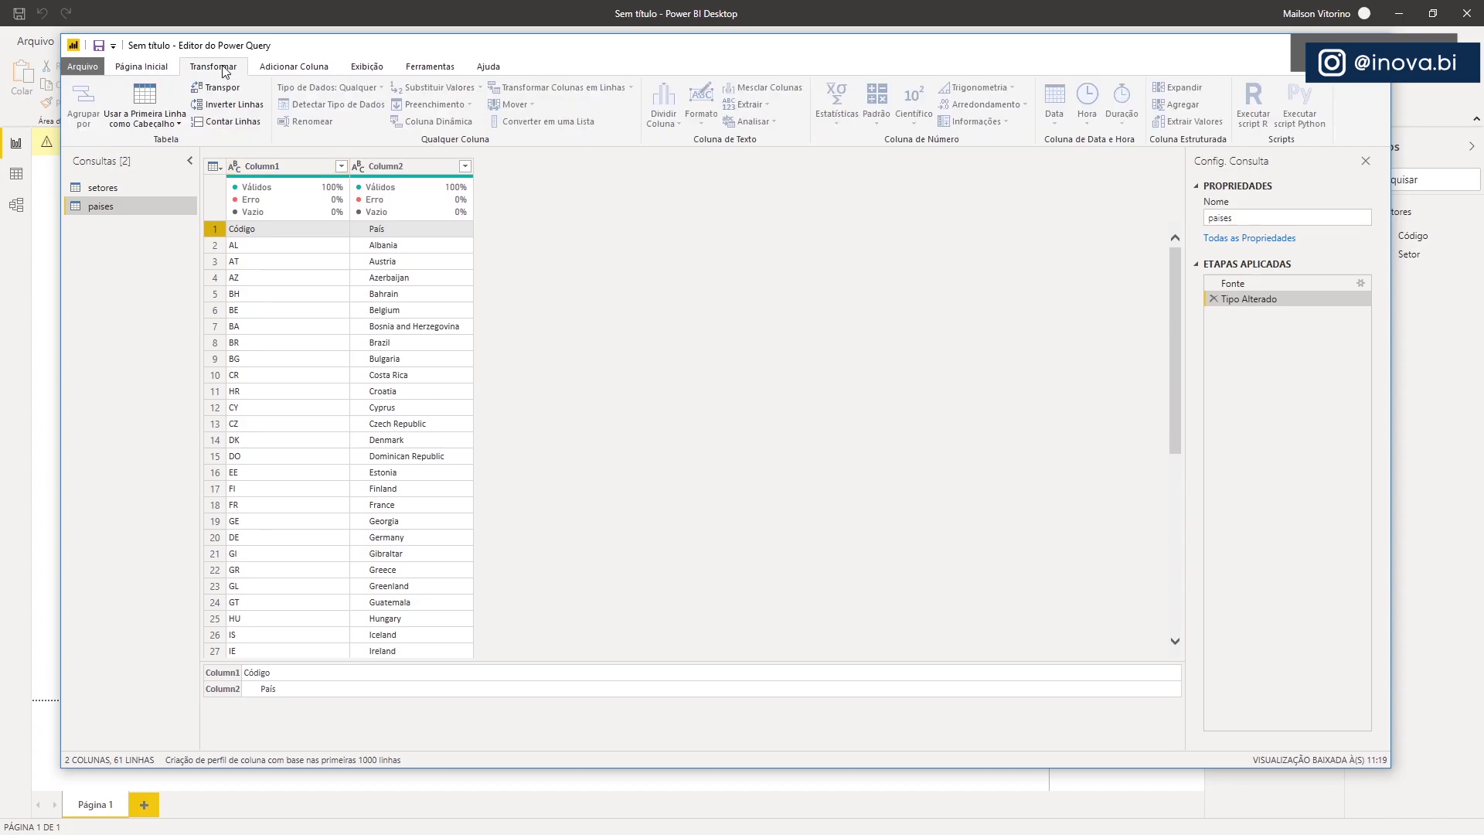
{"action": "left_click", "coordinate": [150, 97]}
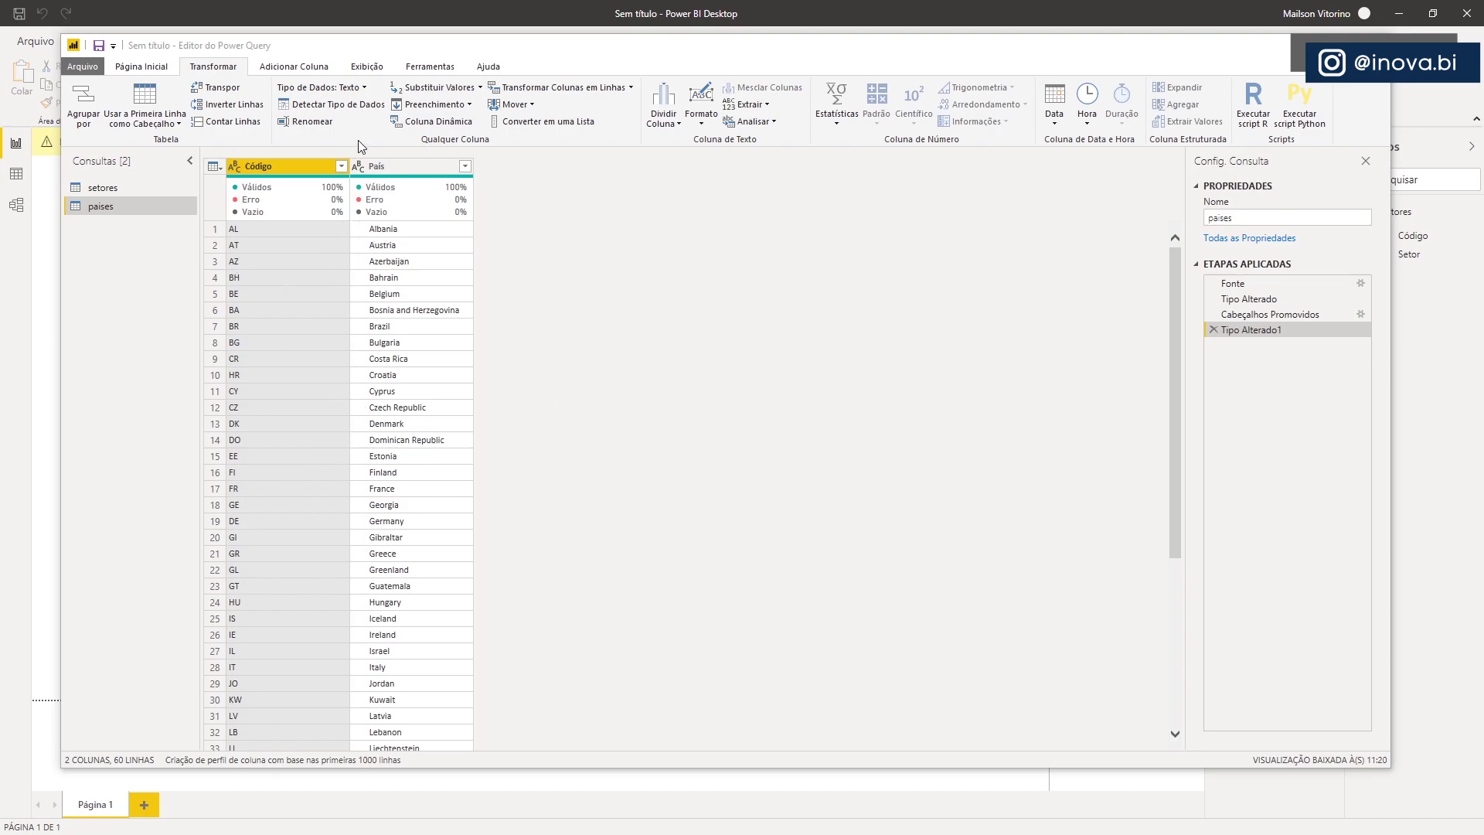
Trim the extra spaces from the País column of paises and apply the query changes
{"action": "left_click", "coordinate": [391, 168]}
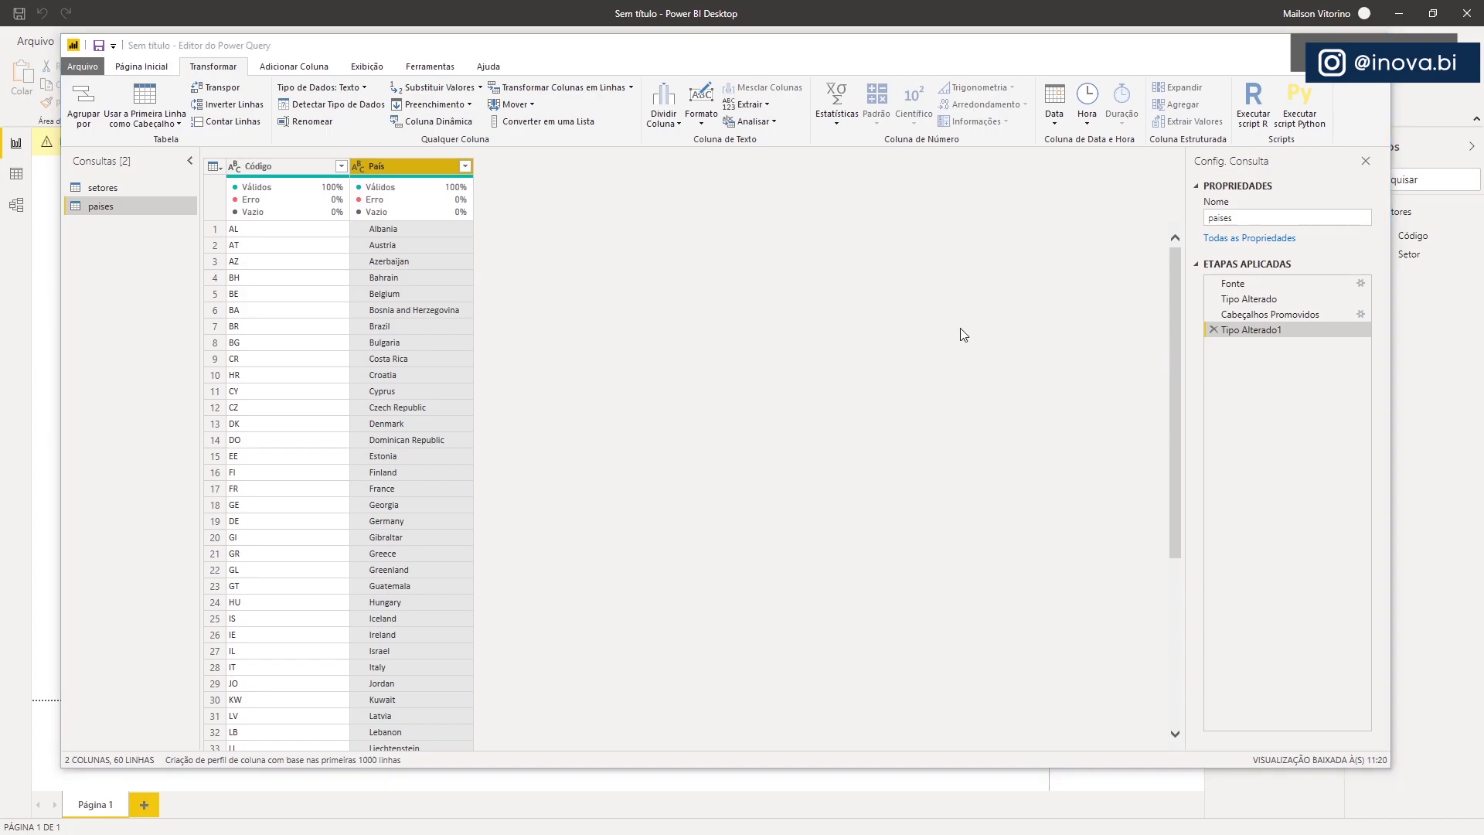
{"action": "left_click", "coordinate": [703, 128]}
{"action": "left_click", "coordinate": [728, 192]}
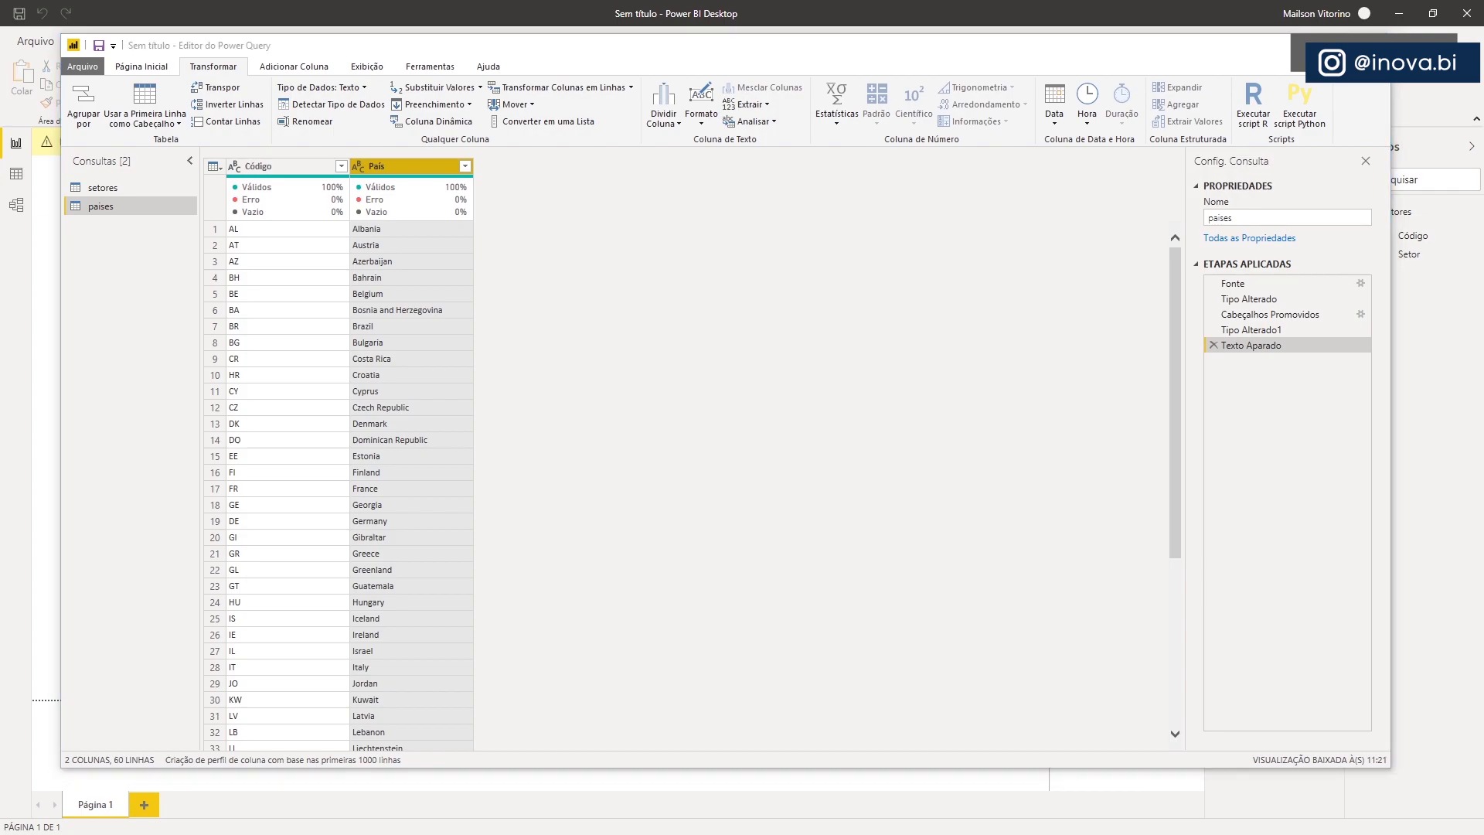
{"action": "key", "text": "alt+Tab"}
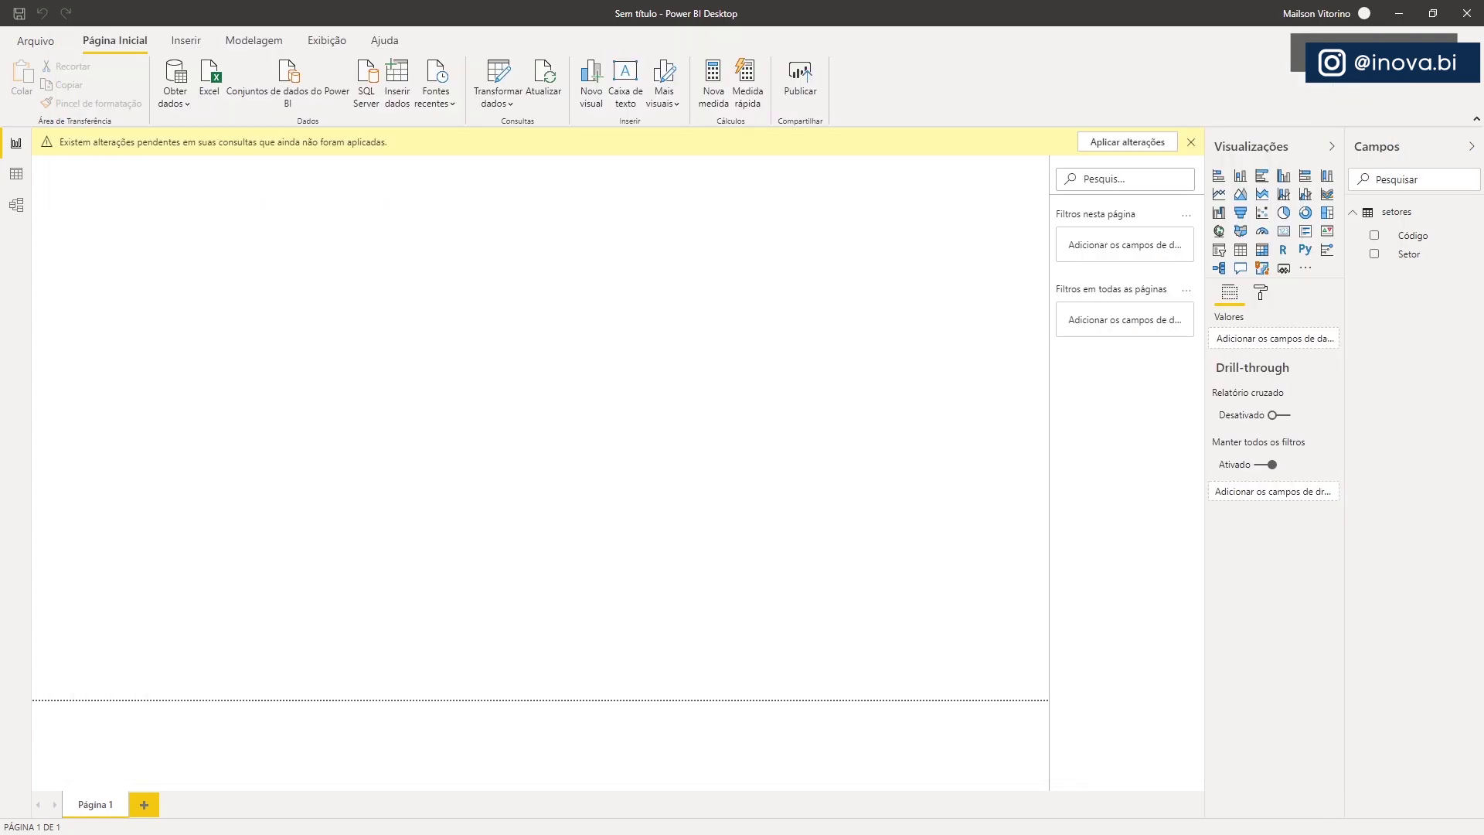
Open the clientes file through the Texto/CSV connector and set its file origin to 65001: Unicode (UTF-8)
{"action": "left_click", "coordinate": [186, 109]}
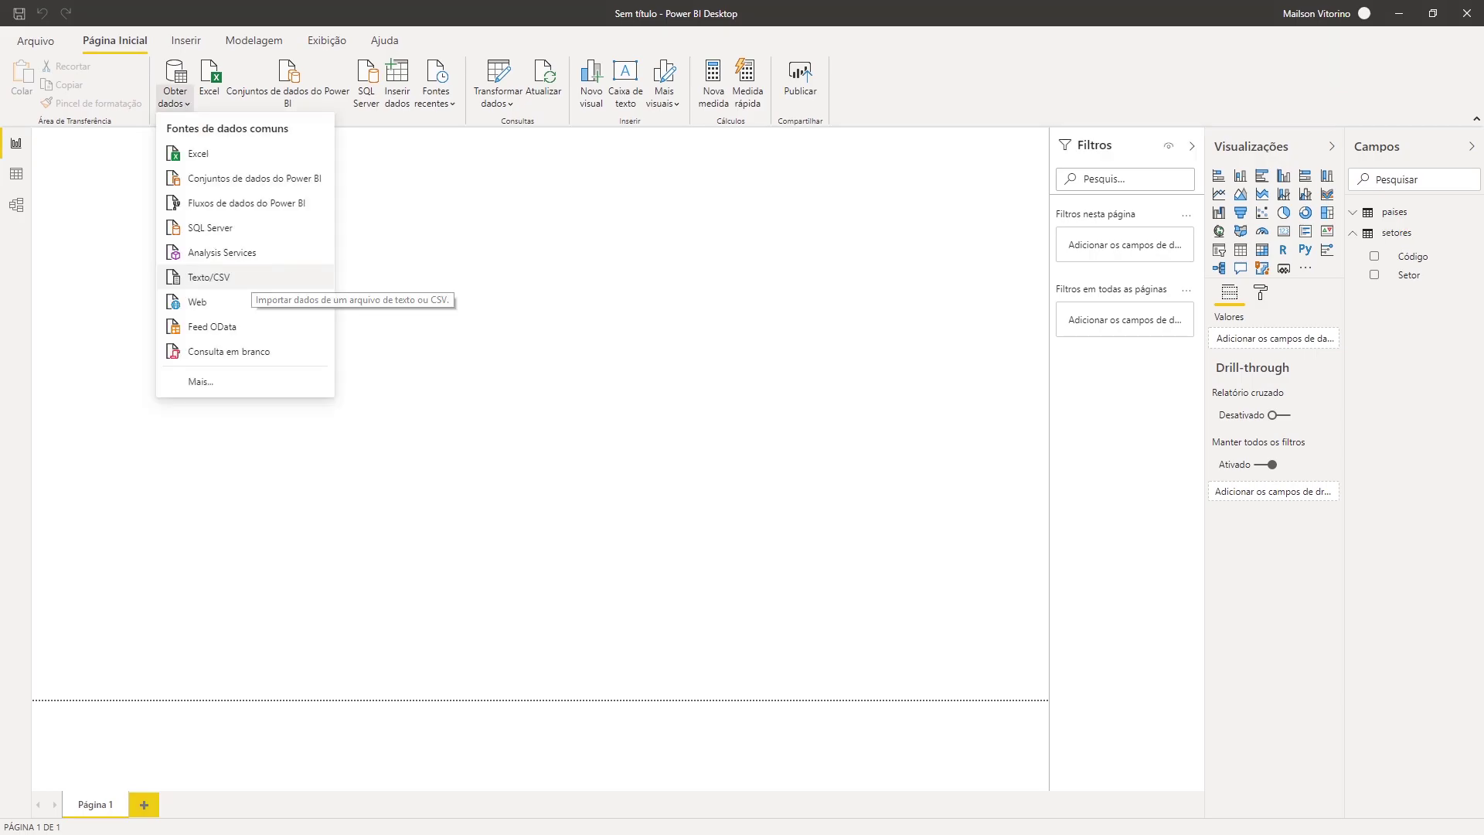
{"action": "left_click", "coordinate": [245, 278]}
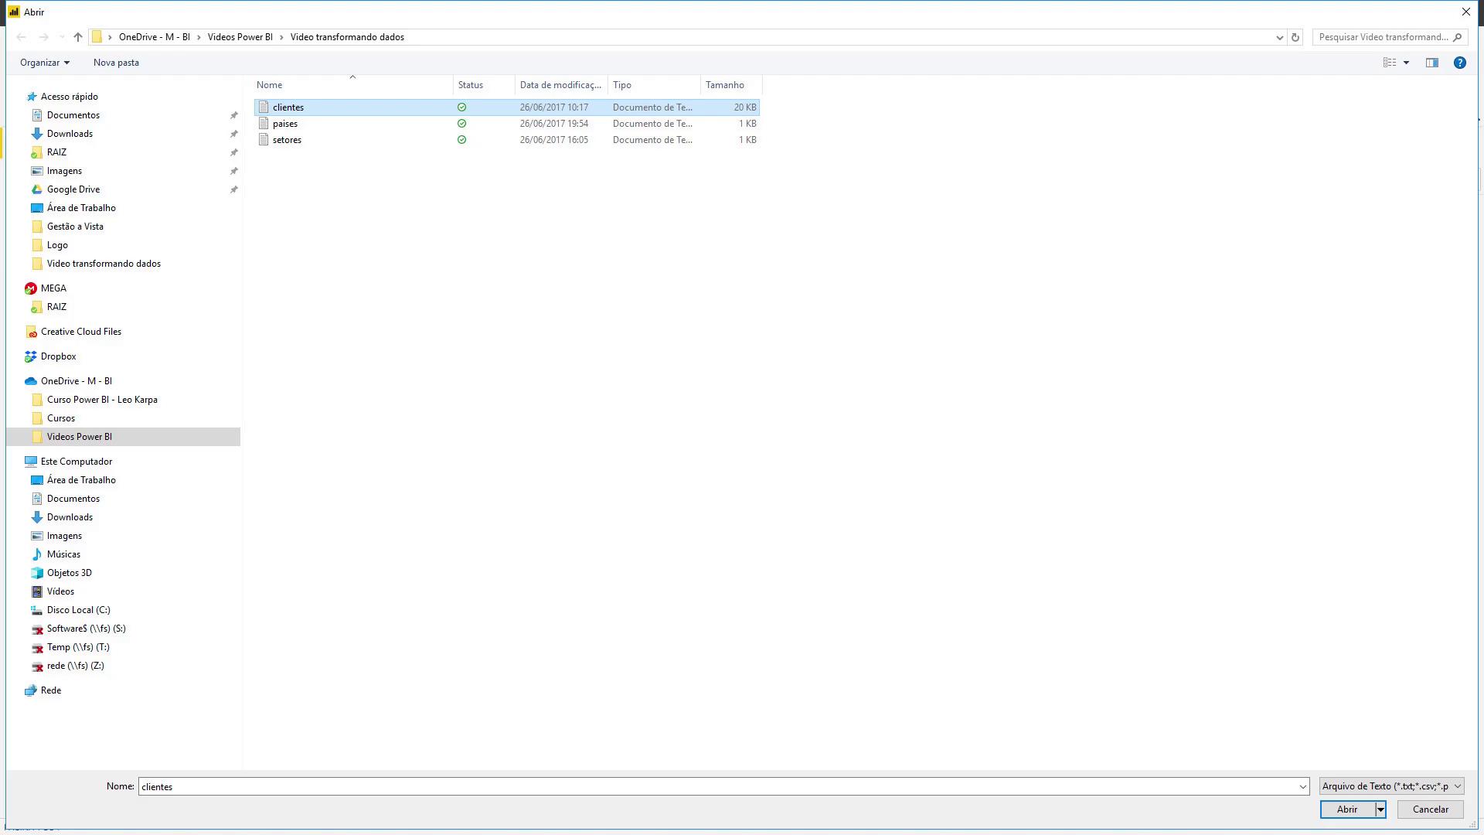
{"action": "key", "text": "Return"}
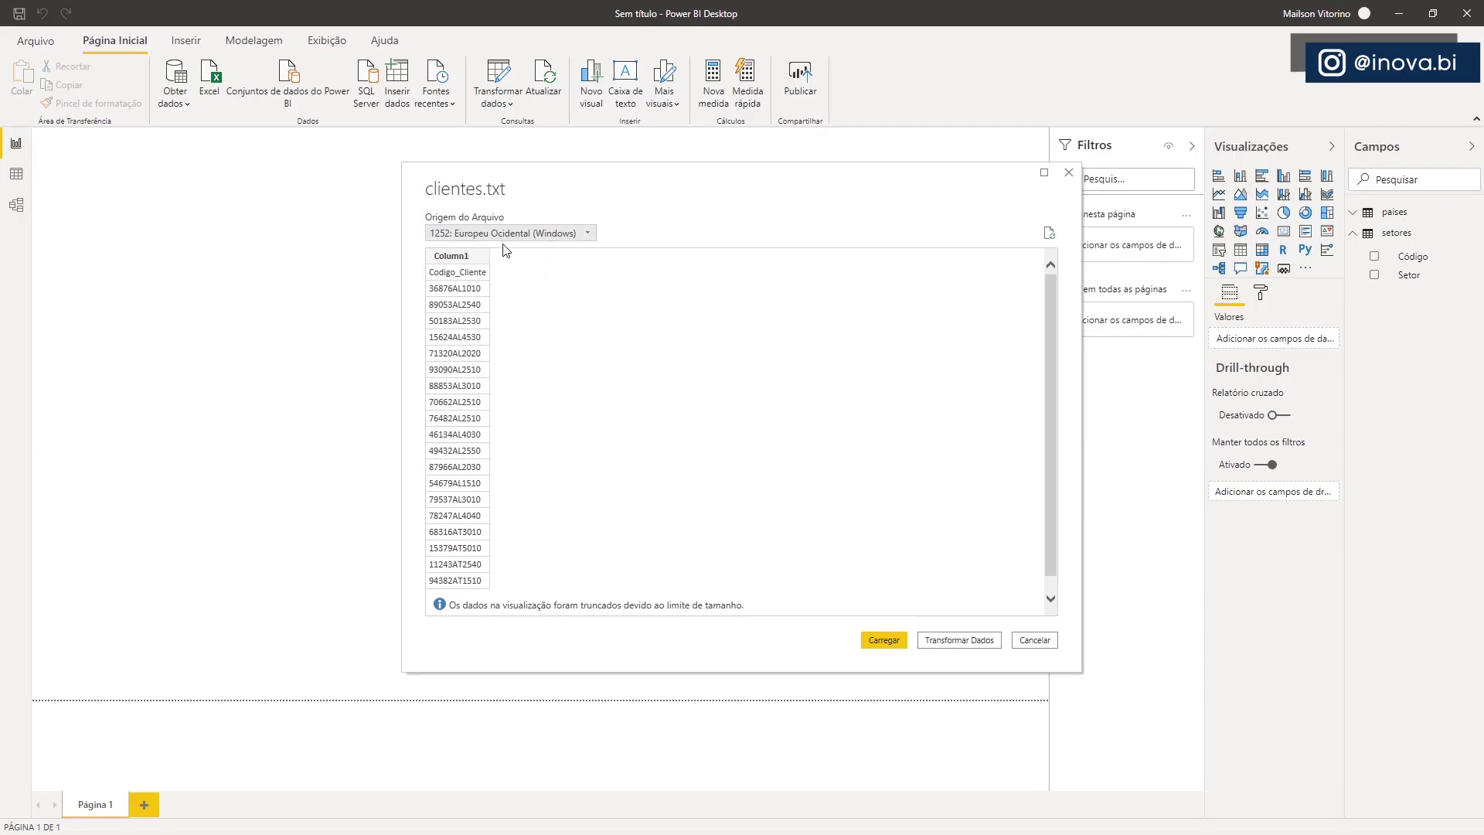
{"action": "left_click", "coordinate": [572, 230]}
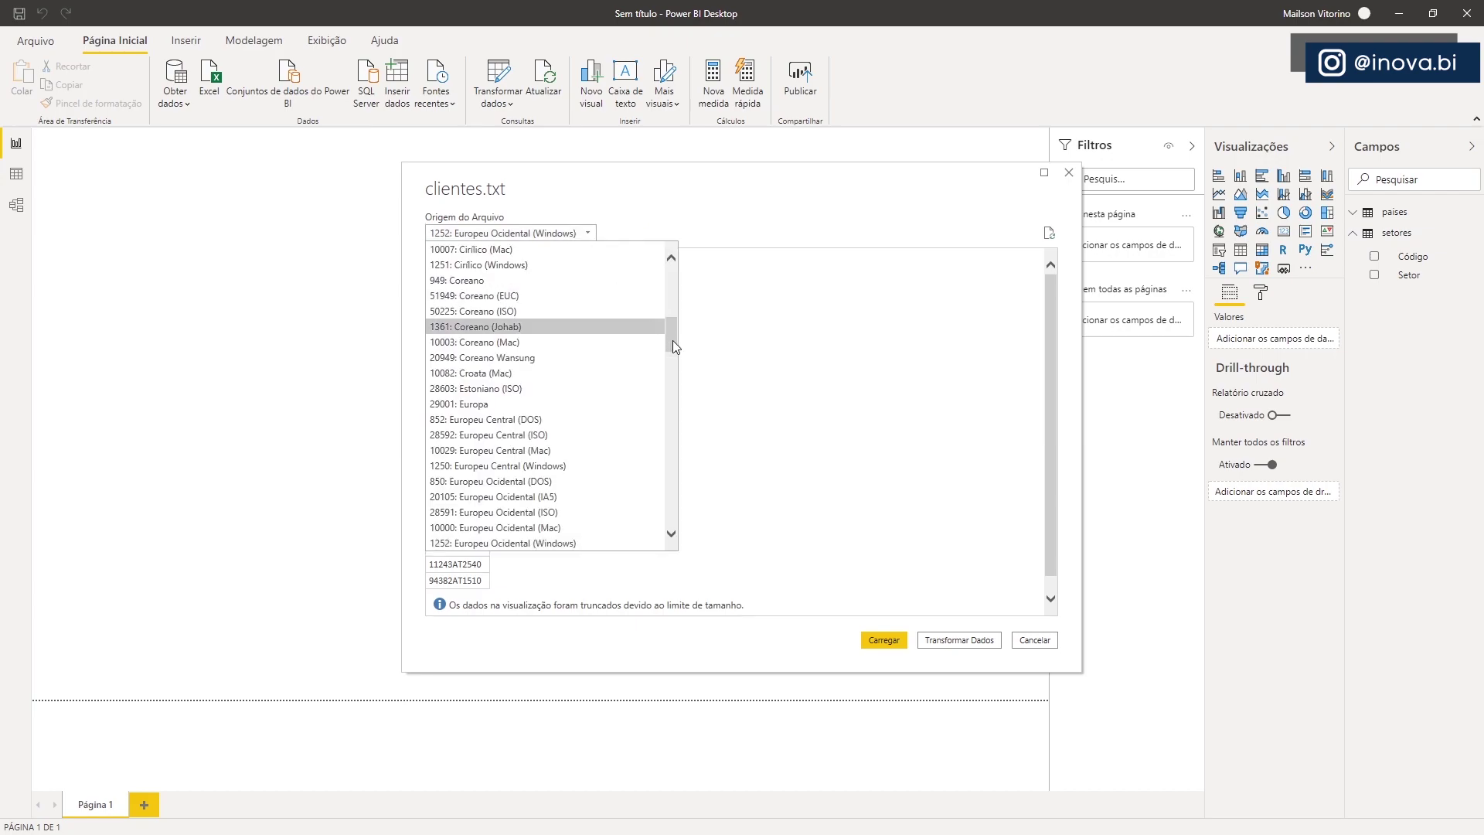
{"action": "left_click_drag", "start_coordinate": [672, 335], "coordinate": [674, 560]}
{"action": "left_click", "coordinate": [541, 496]}
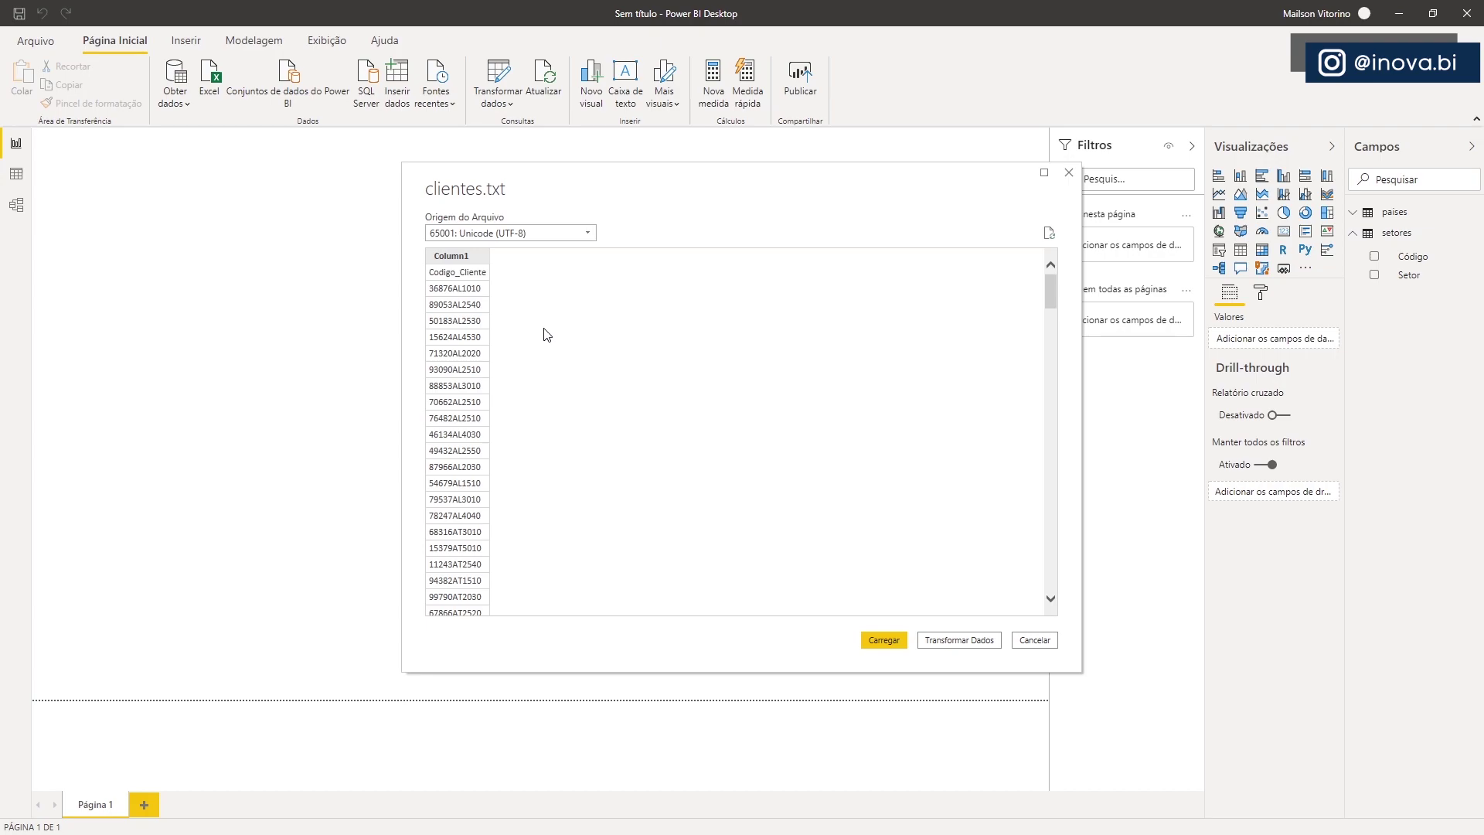
Send the clientes data to the Power Query editor and use its first row as headers
{"action": "left_click", "coordinate": [958, 640]}
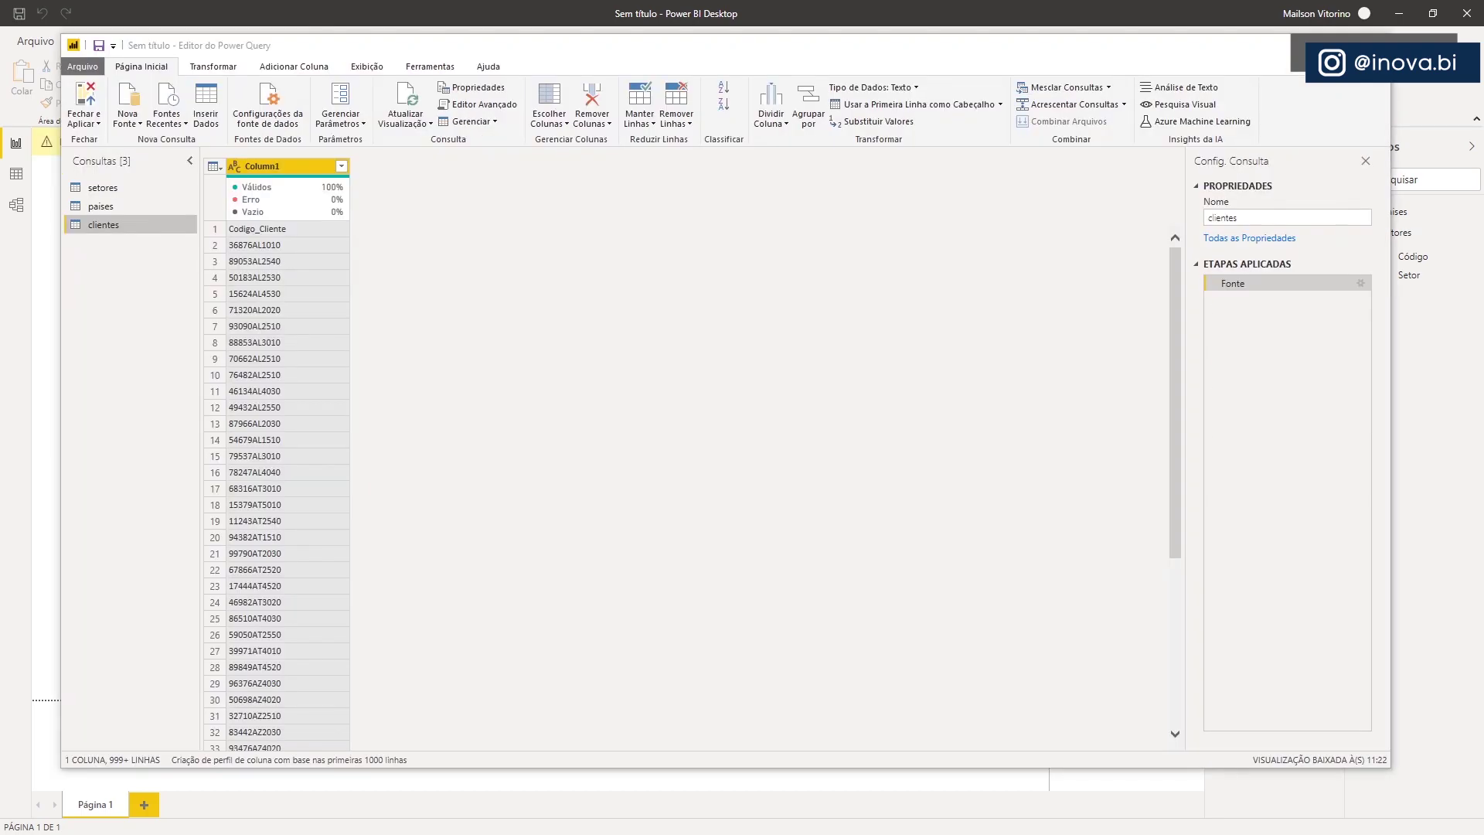
{"action": "left_click", "coordinate": [215, 228]}
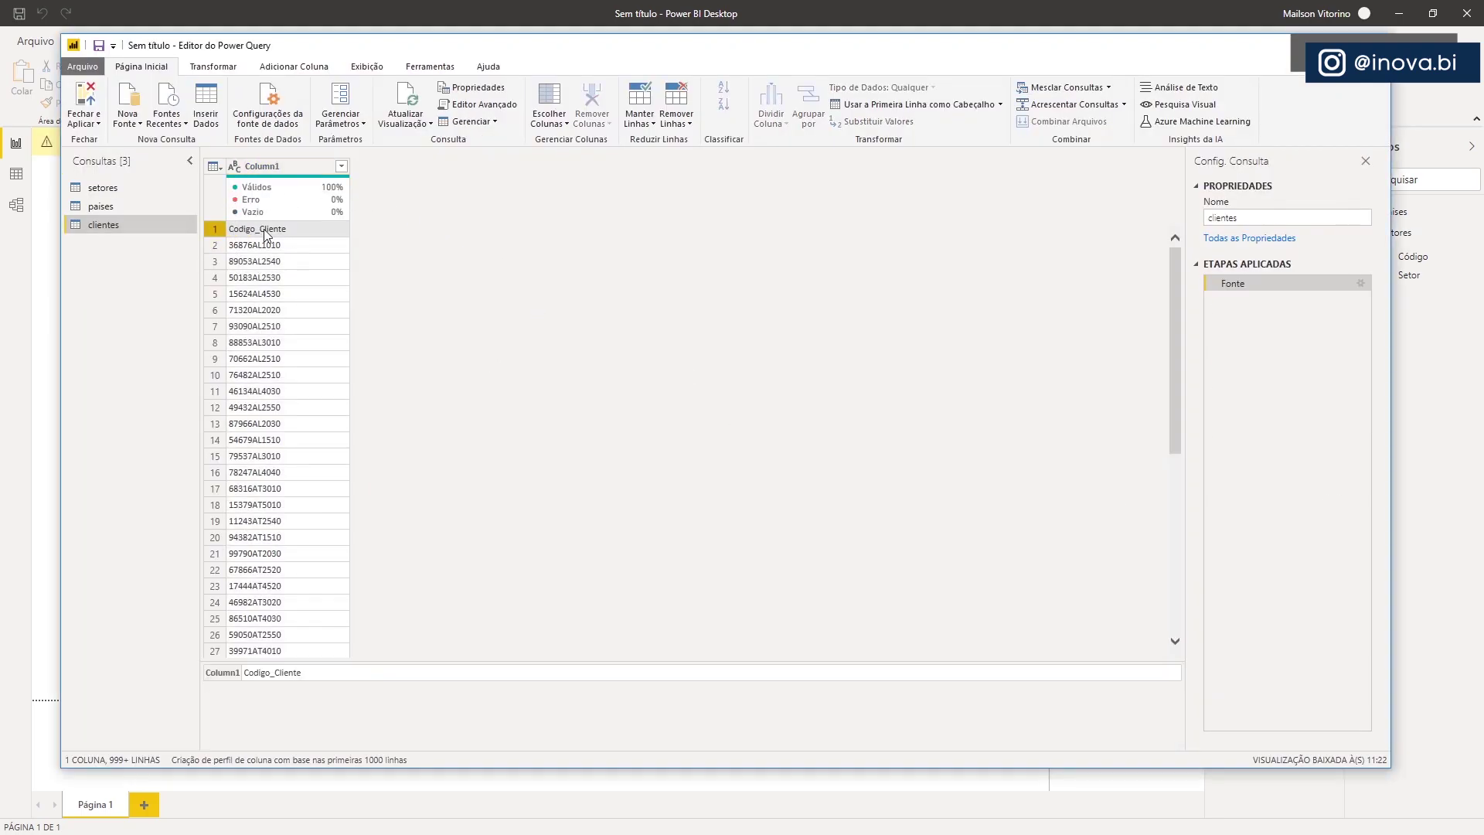
{"action": "left_click", "coordinate": [213, 68]}
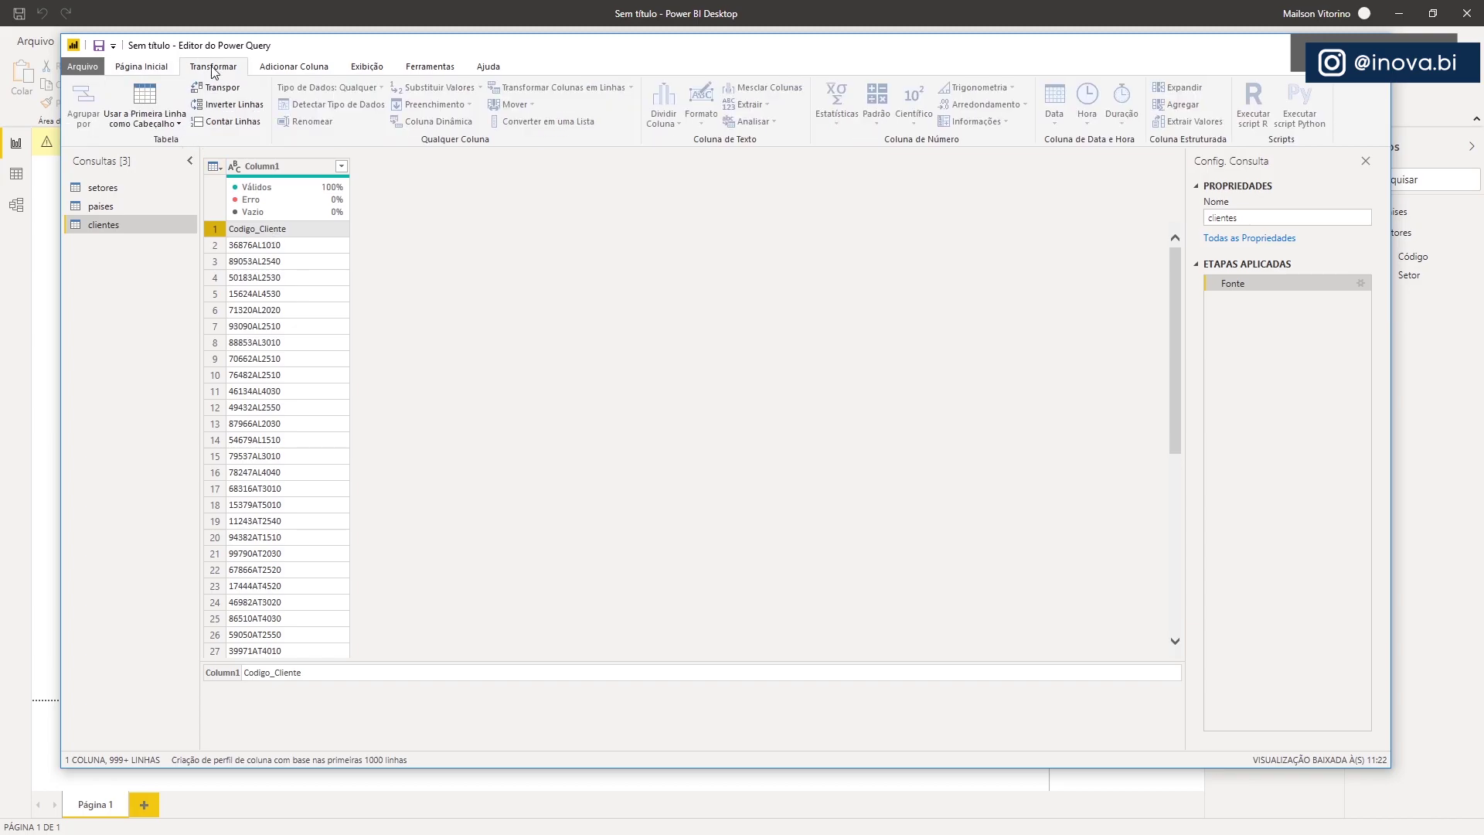
{"action": "left_click", "coordinate": [143, 97]}
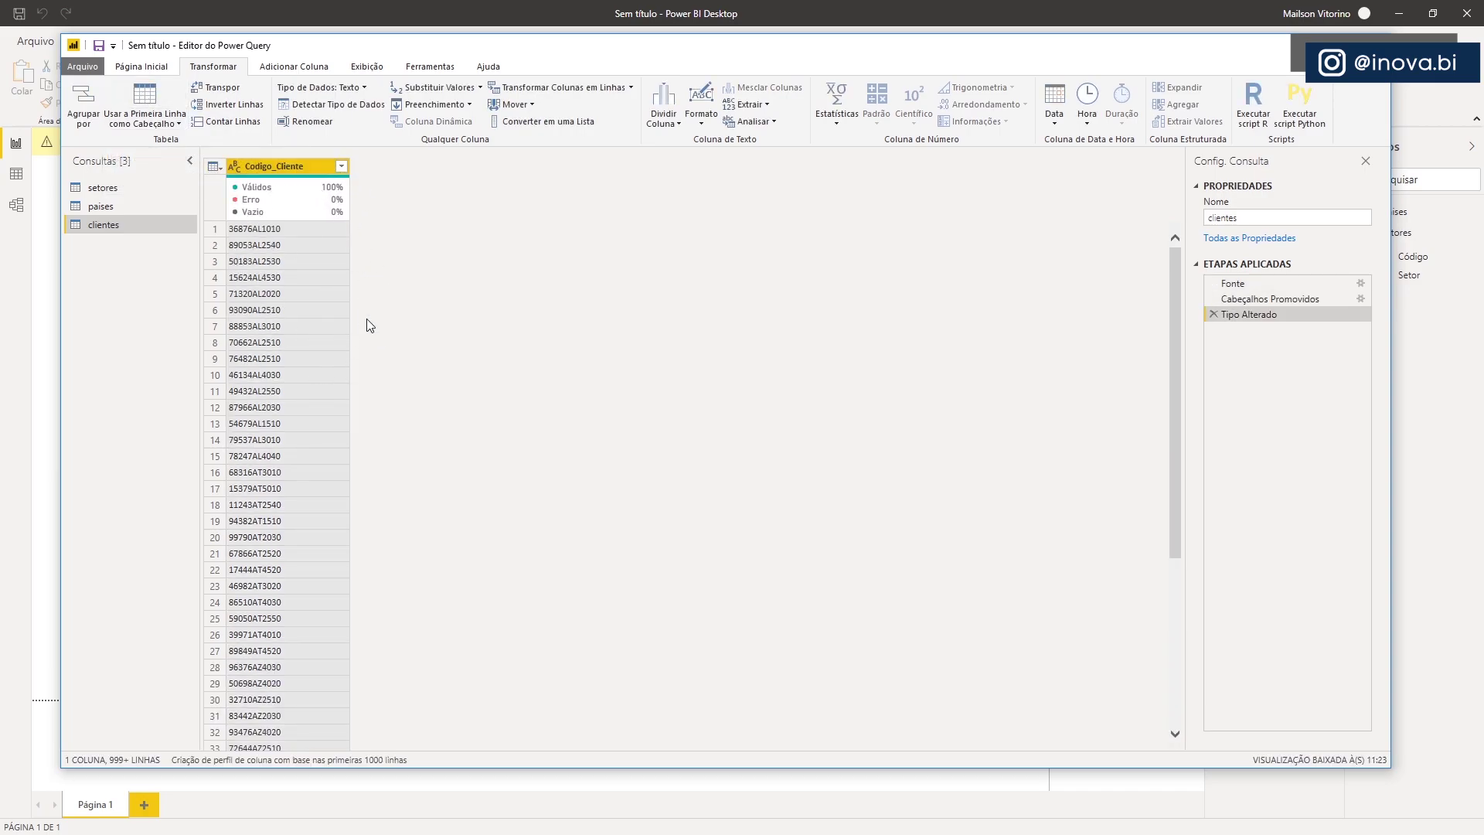
Split the Codigo_Cliente column by number of characters, using 5 characters once, as far left as possible
{"action": "left_click", "coordinate": [244, 230]}
{"action": "left_click_drag", "start_coordinate": [212, 673], "coordinate": [268, 676]}
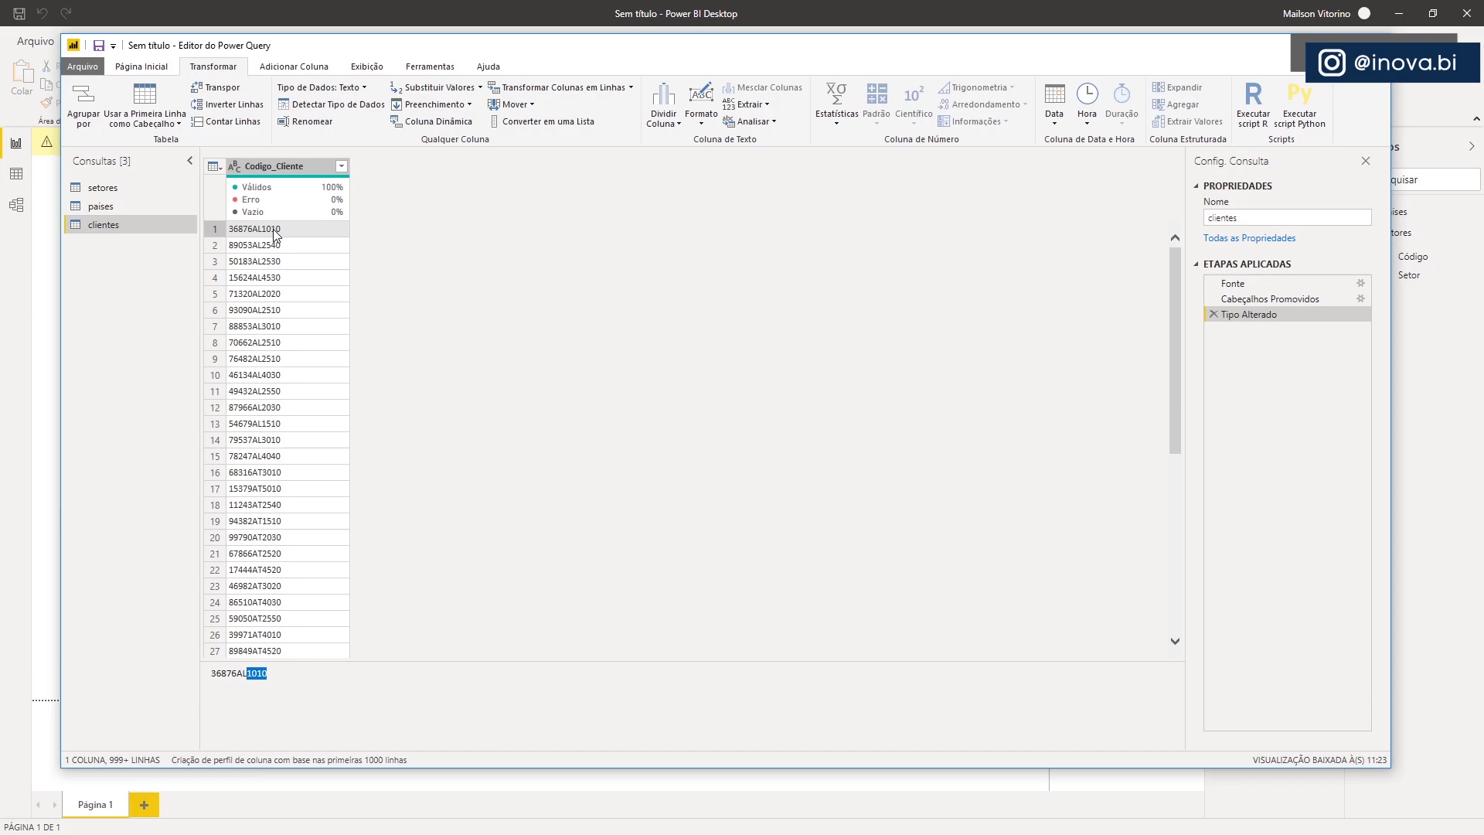
{"action": "left_click", "coordinate": [278, 162]}
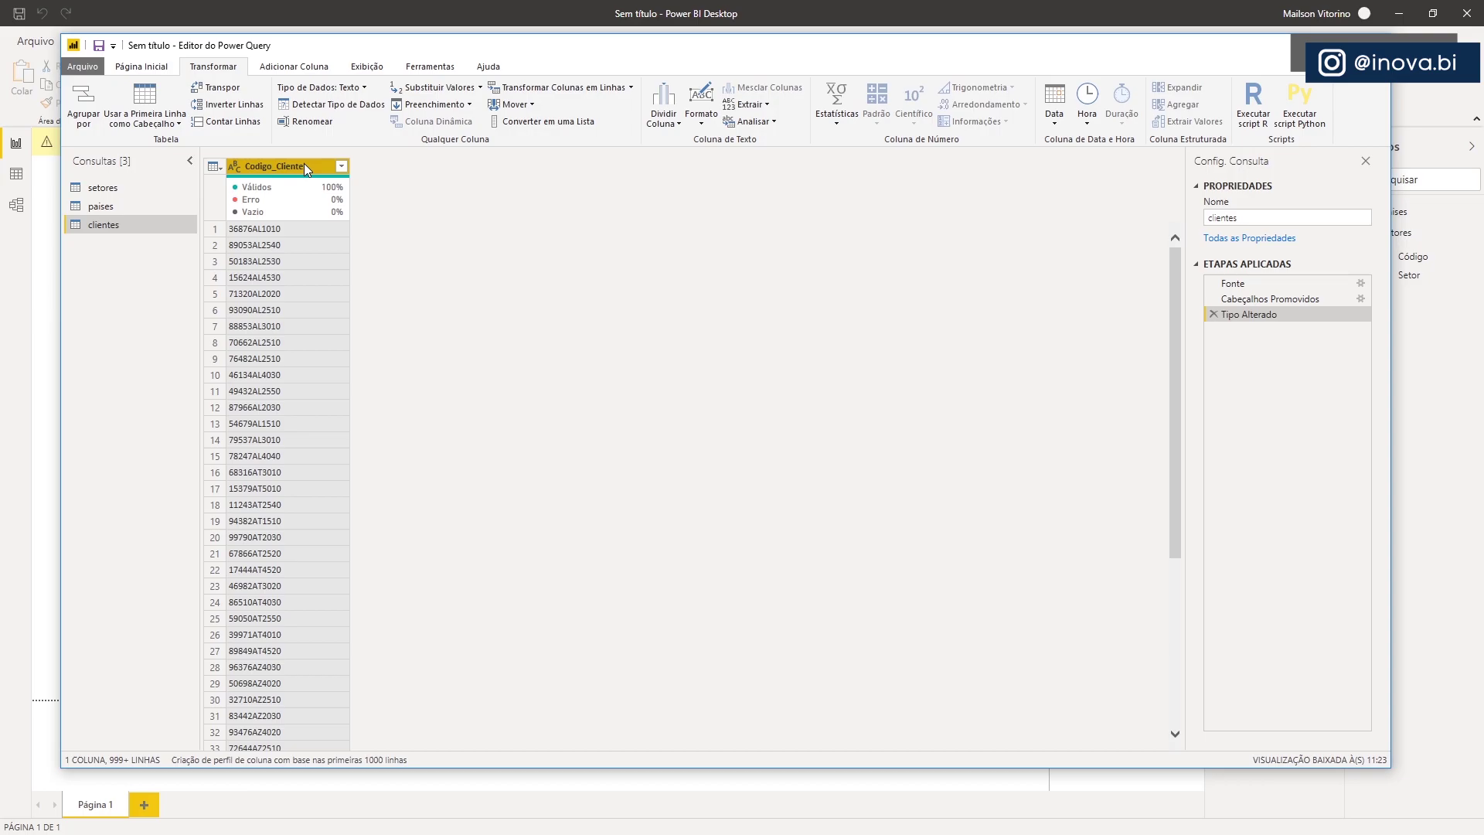
{"action": "right_click", "coordinate": [304, 164]}
{"action": "mouse_move", "coordinate": [572, 384]}
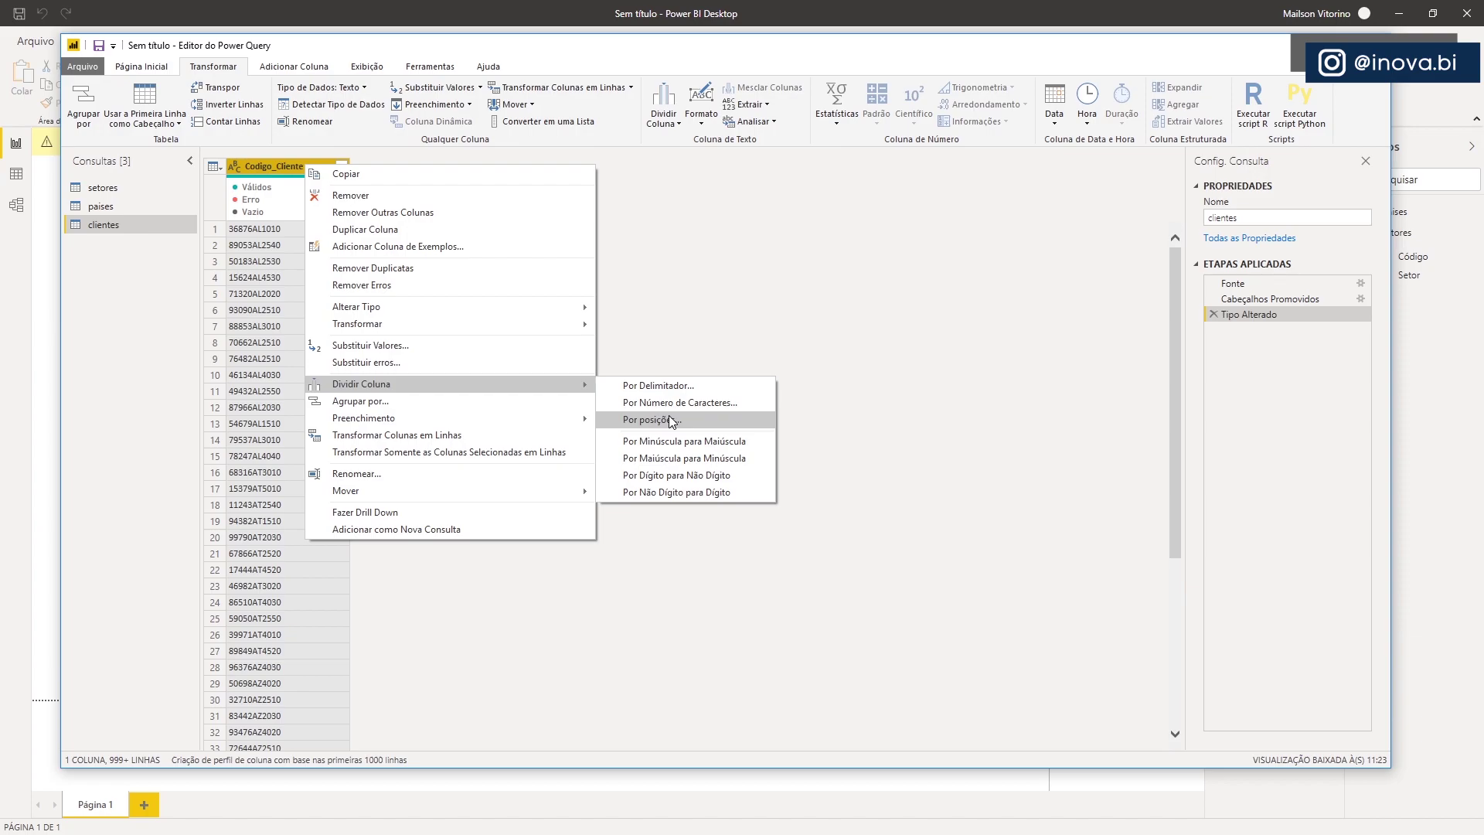
{"action": "left_click", "coordinate": [670, 421]}
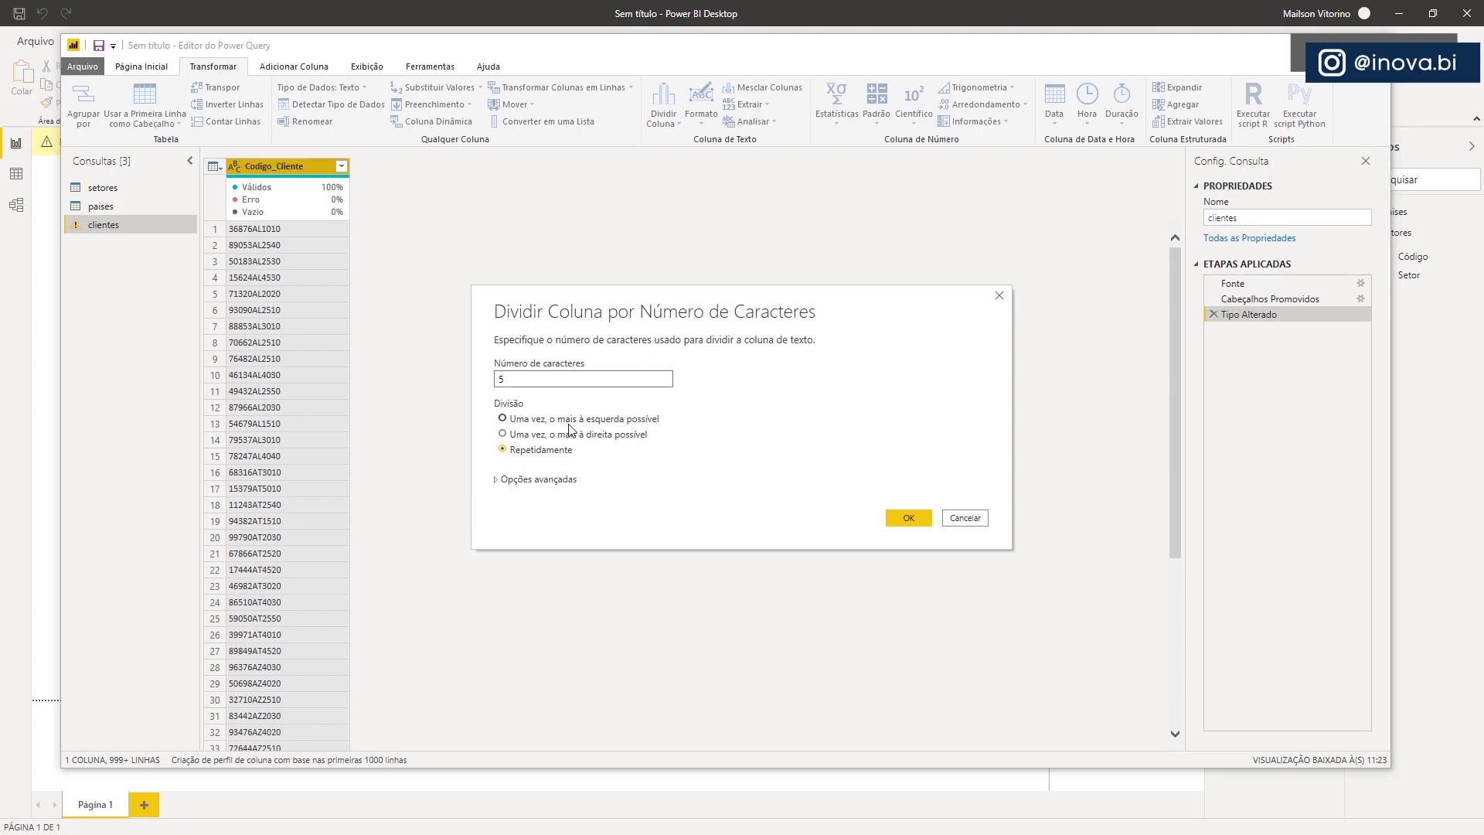
{"action": "left_click", "coordinate": [502, 419]}
{"action": "left_click", "coordinate": [904, 519]}
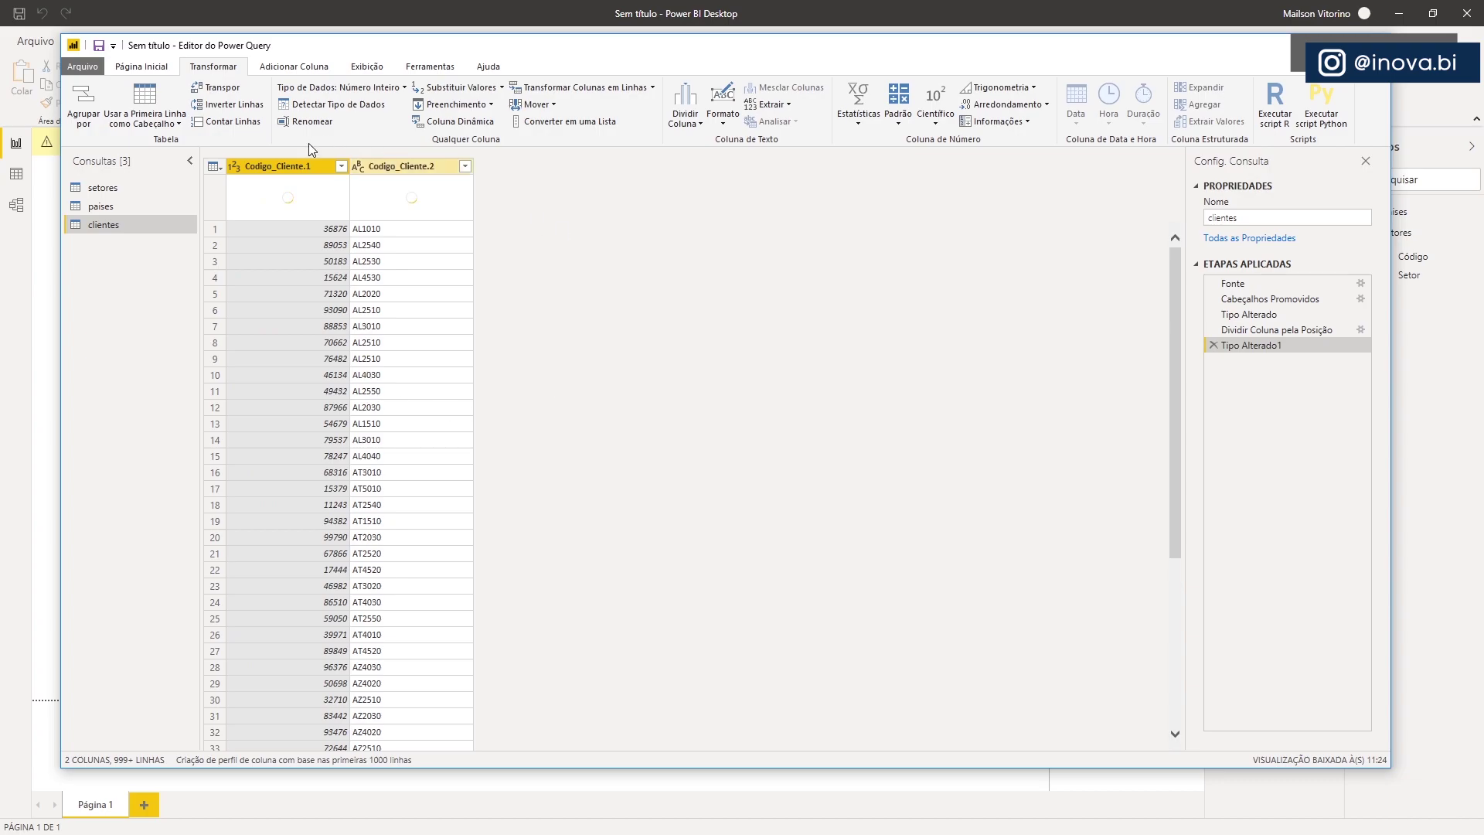
Split the Codigo_Cliente.2 column by number of characters, using 2 characters once, as far left as possible
{"action": "left_click", "coordinate": [425, 167]}
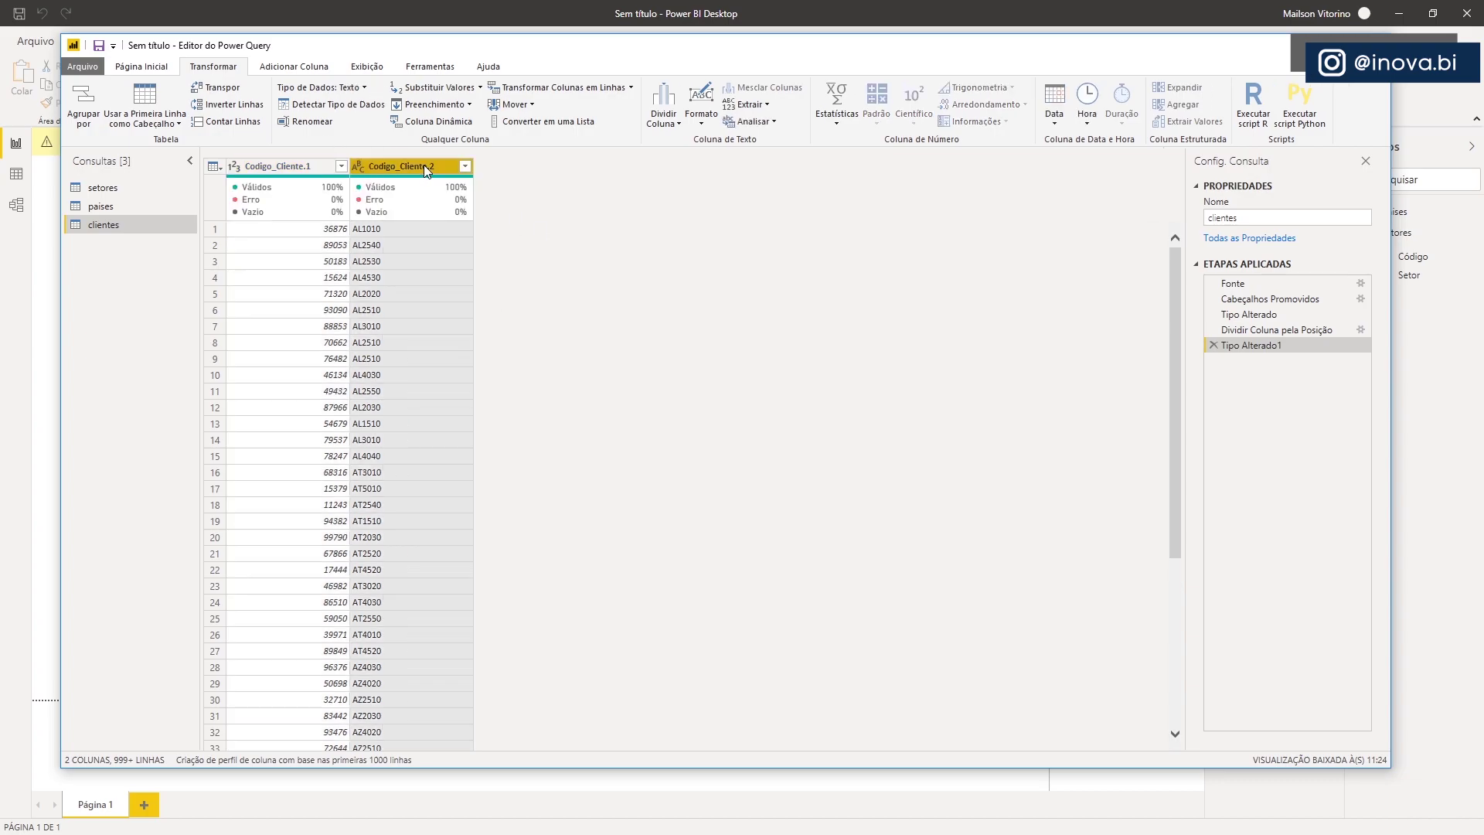
{"action": "right_click", "coordinate": [419, 165]}
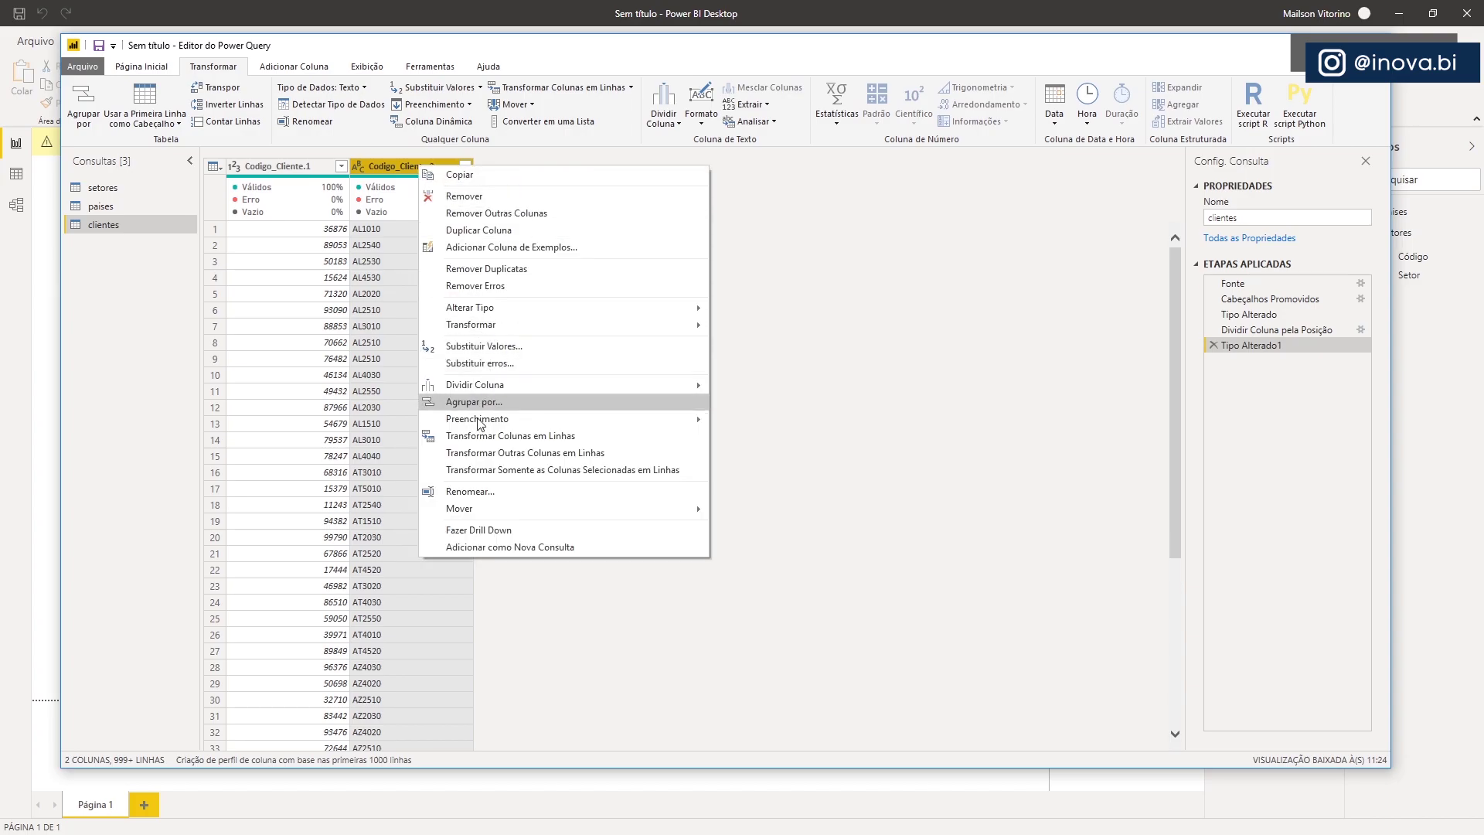
{"action": "mouse_move", "coordinate": [480, 386]}
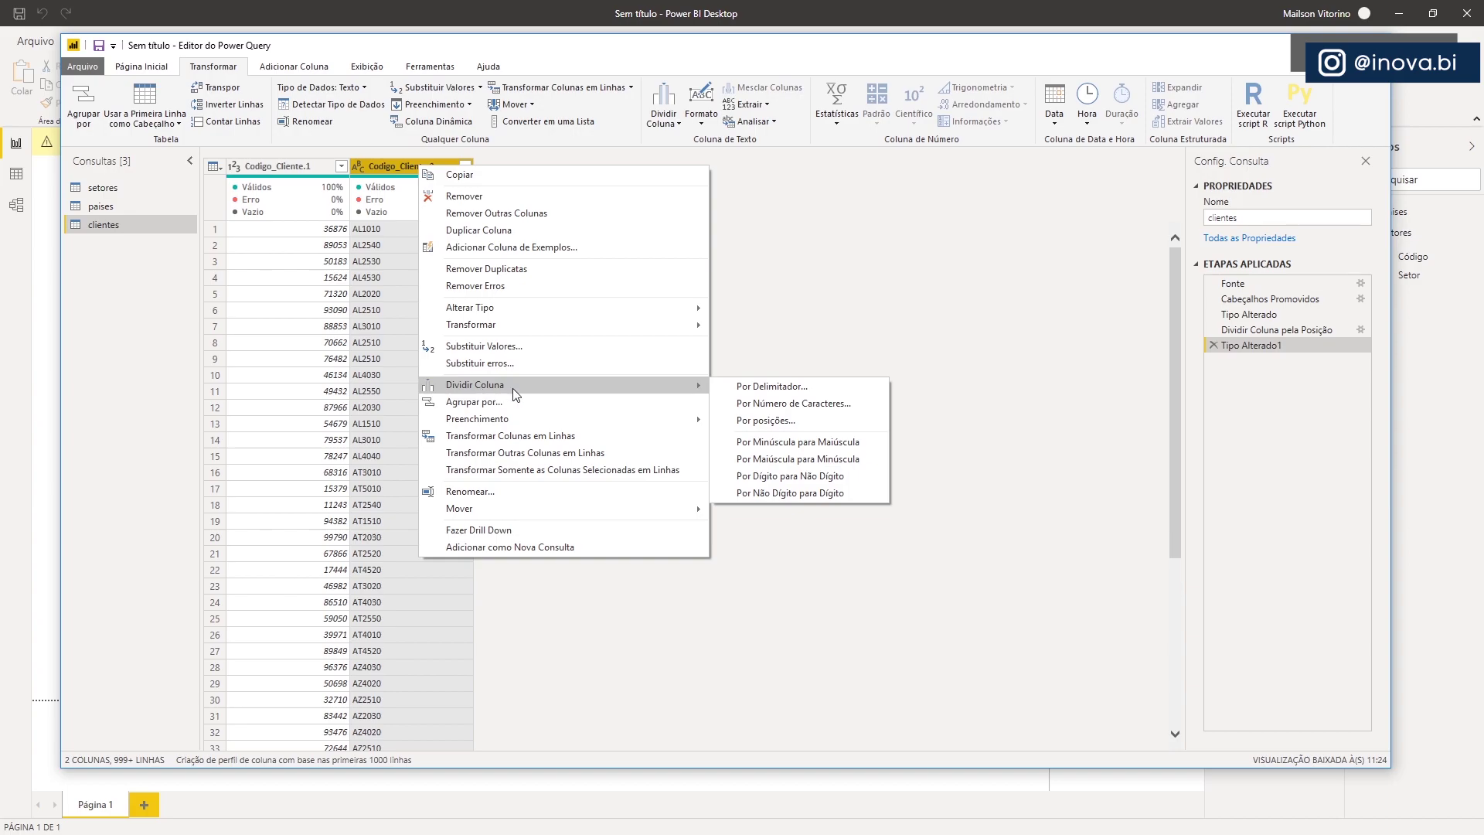
{"action": "left_click", "coordinate": [818, 404]}
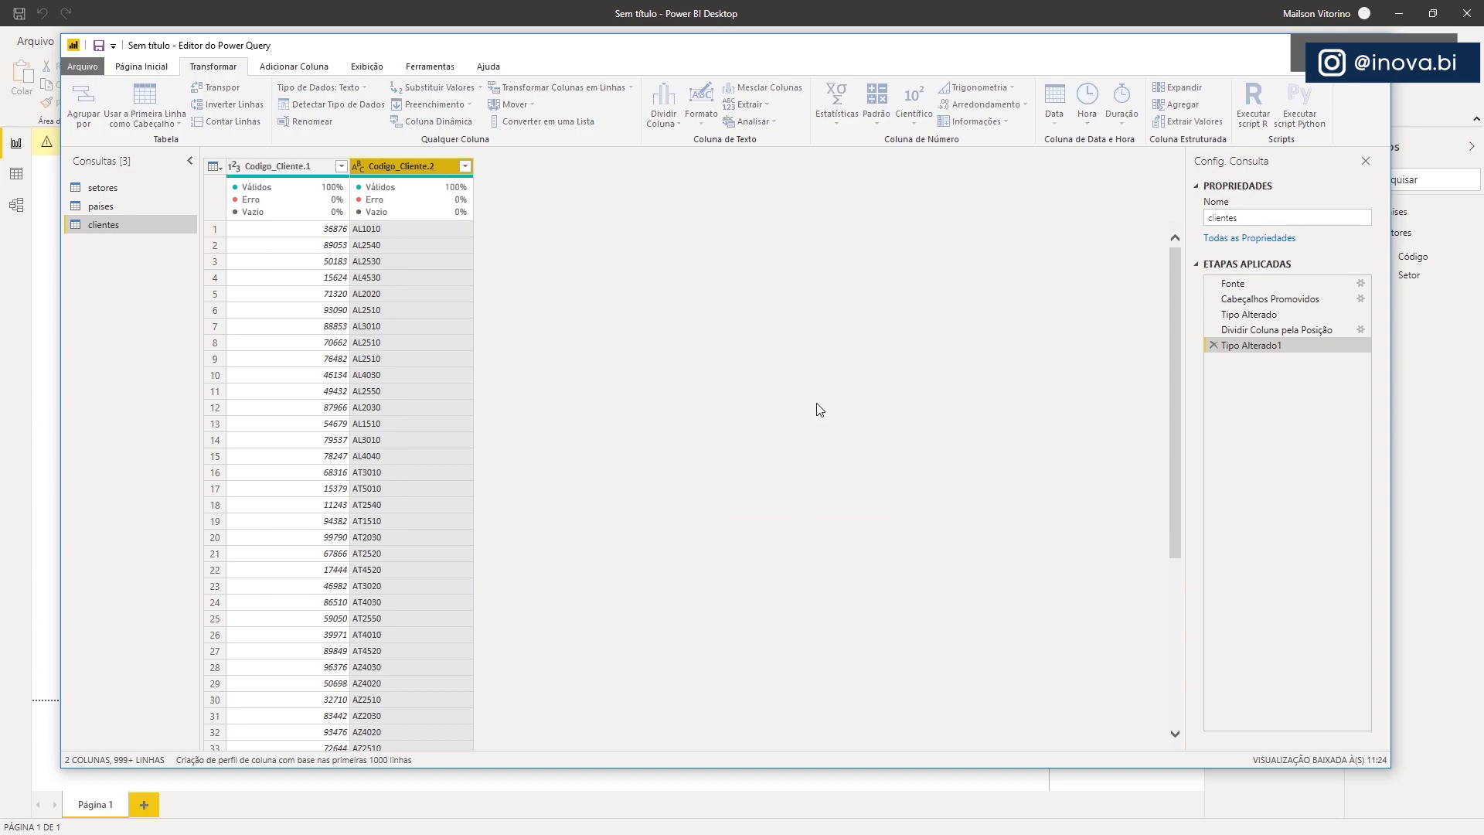
{"action": "type", "text": "2"}
{"action": "left_click", "coordinate": [581, 418]}
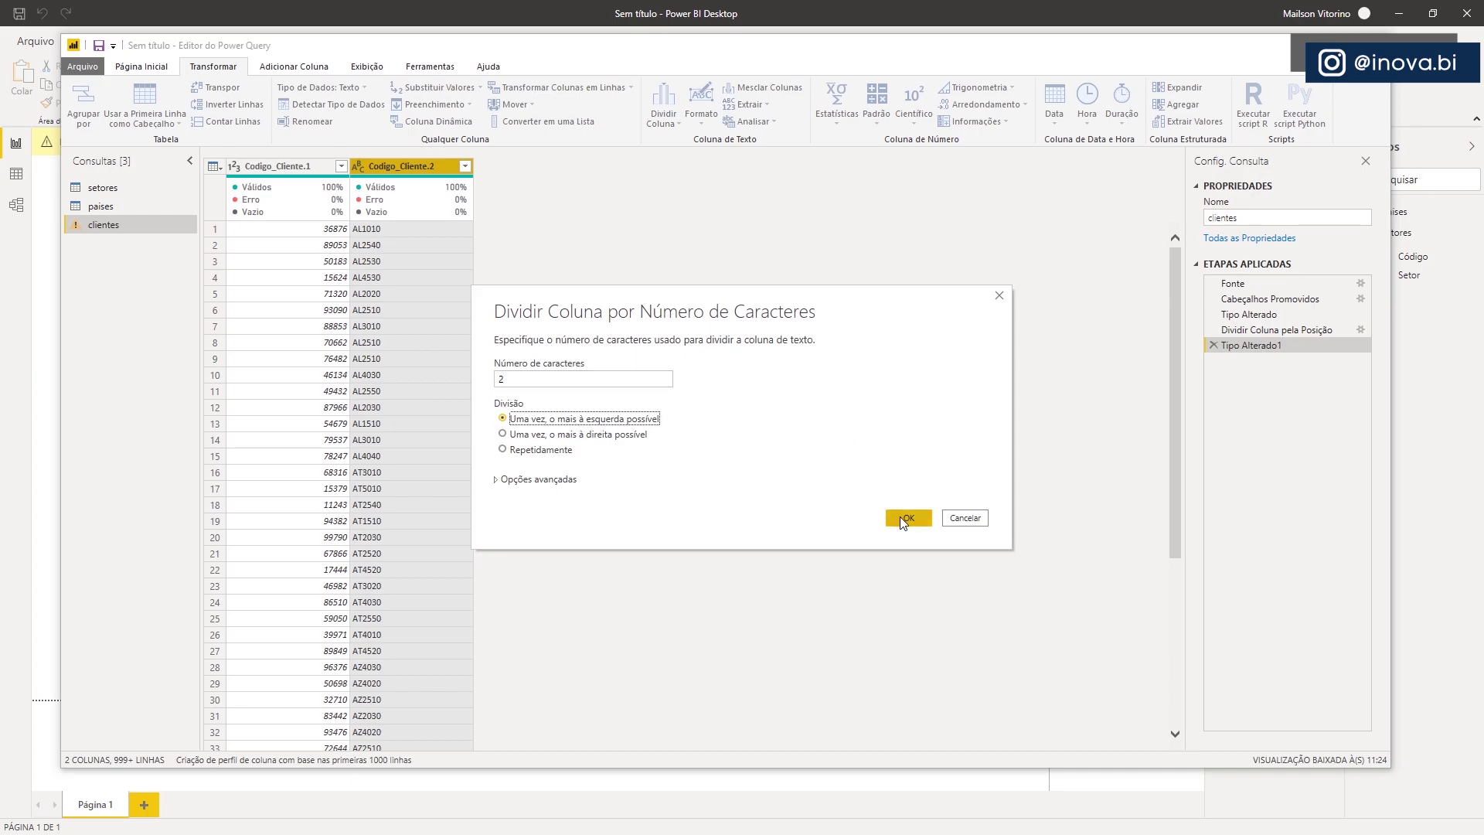
{"action": "left_click", "coordinate": [904, 519]}
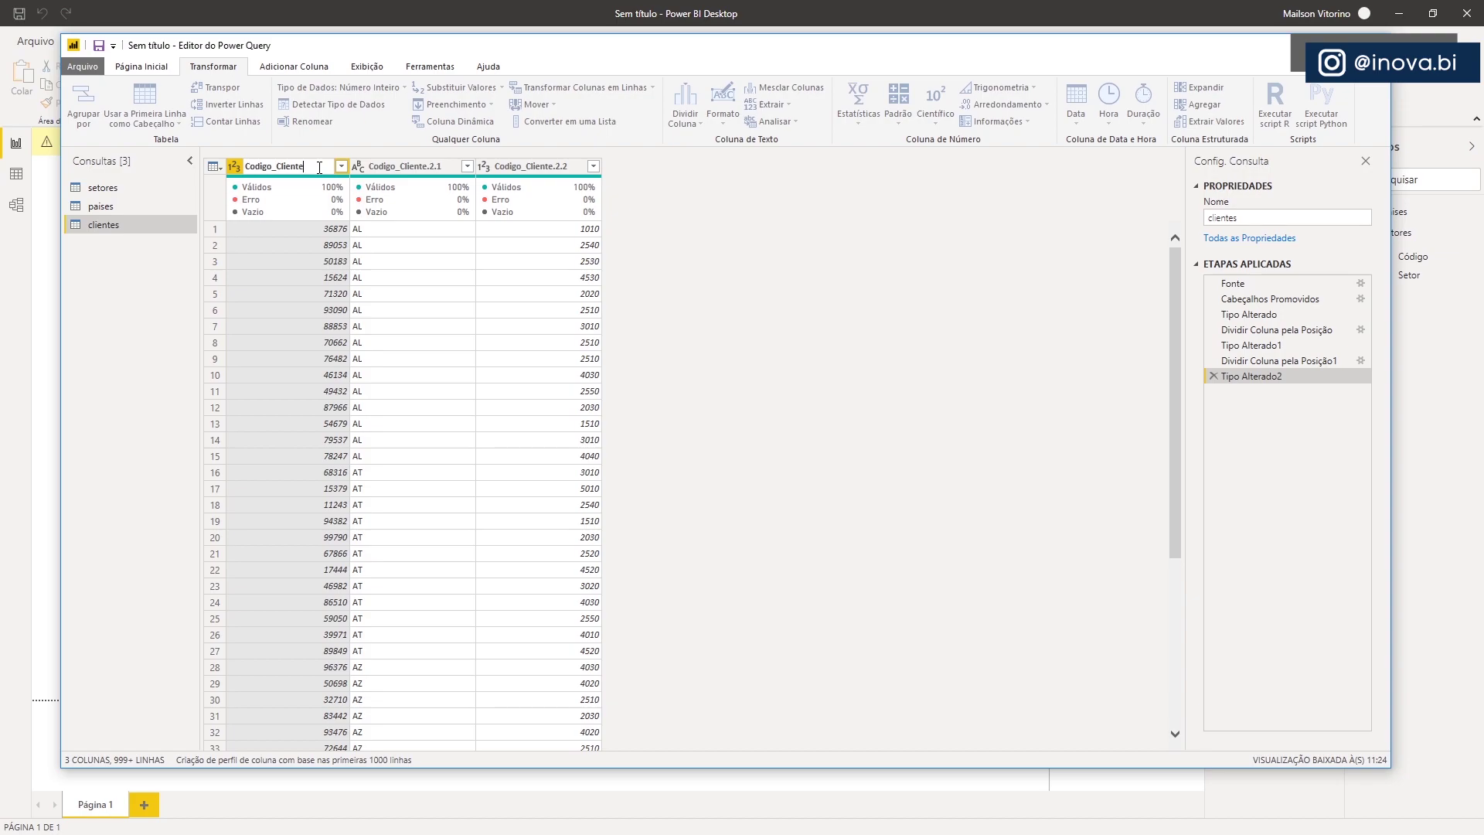
Rename the Codigo_Cliente.2.1 column of clientes to Codigo_País
{"action": "double_click", "coordinate": [449, 167]}
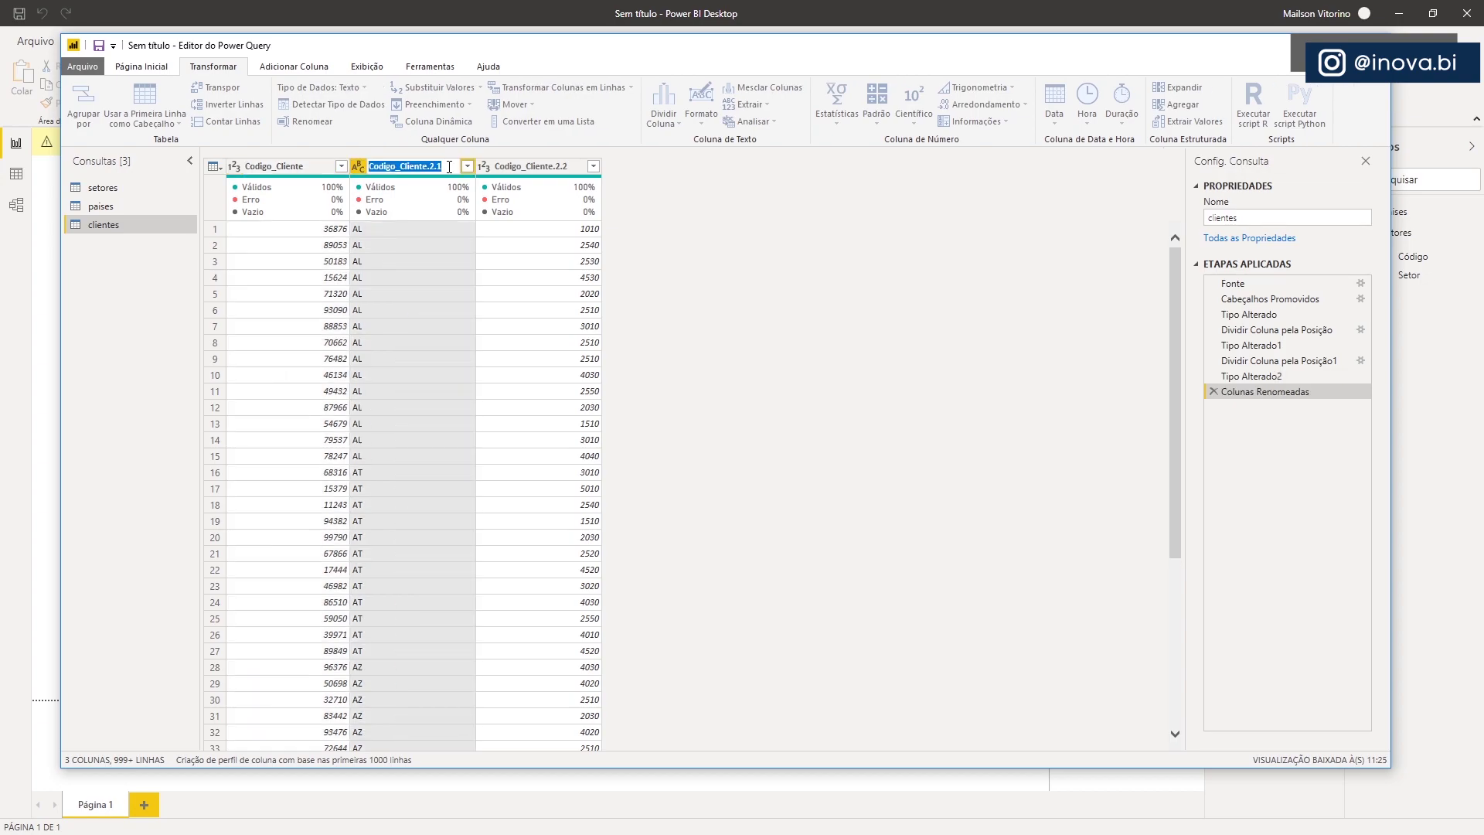
{"action": "left_click", "coordinate": [449, 167]}
{"action": "key", "text": "BackSpace"}
{"action": "key", "text": "BackSpace"}
{"action": "key", "text": "BackSpace"}
{"action": "key", "text": "BackSpace"}
{"action": "key", "text": "BackSpace"}
{"action": "key", "text": "BackSpace"}
{"action": "key", "text": "BackSpace"}
{"action": "key", "text": "BackSpace"}
{"action": "key", "text": "BackSpace"}
{"action": "key", "text": "BackSpace"}
{"action": "key", "text": "BackSpace"}
{"action": "type", "text": "País"}
Rename the Codigo_Cliente.2.2 column of clientes to Codigo_Setor
{"action": "double_click", "coordinate": [572, 166]}
{"action": "key", "text": "BackSpace"}
{"action": "key", "text": "BackSpace"}
{"action": "key", "text": "BackSpace"}
{"action": "key", "text": "BackSpace"}
{"action": "key", "text": "BackSpace"}
{"action": "key", "text": "BackSpace"}
{"action": "key", "text": "BackSpace"}
{"action": "key", "text": "BackSpace"}
{"action": "key", "text": "BackSpace"}
{"action": "key", "text": "BackSpace"}
{"action": "key", "text": "BackSpace"}
{"action": "type", "text": "Setor"}
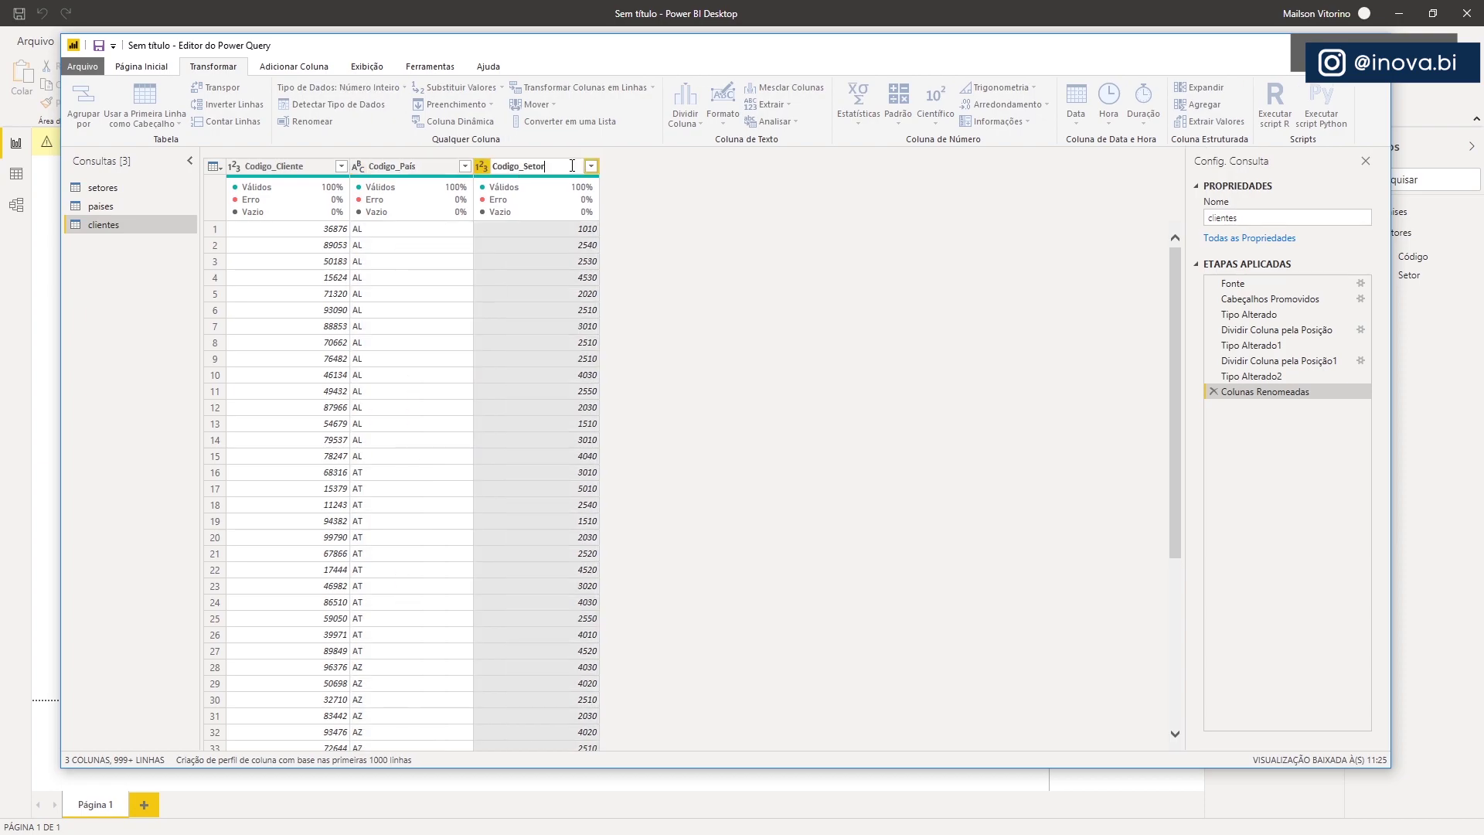
{"action": "key", "text": "Return"}
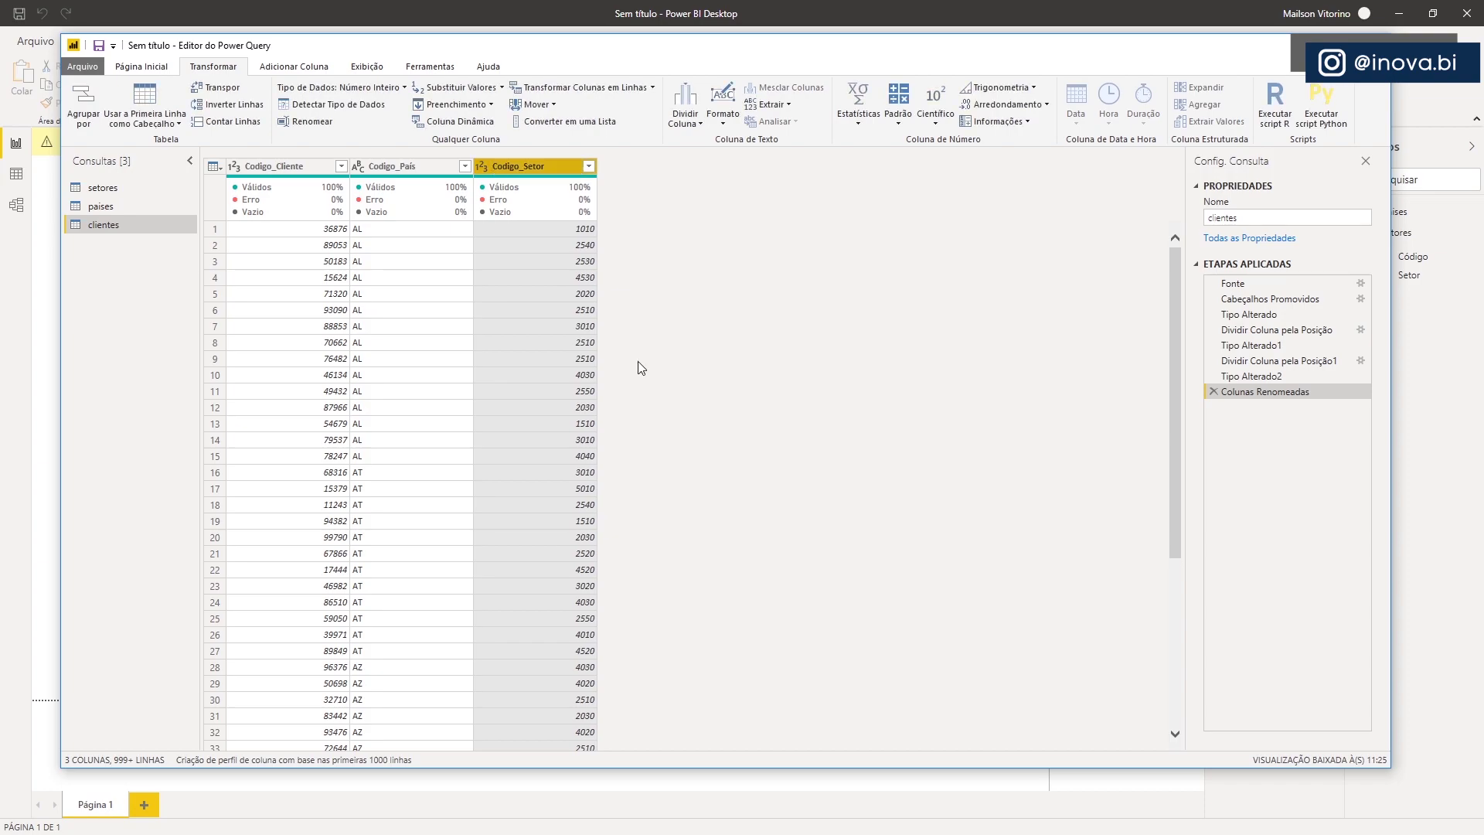
Rename the setores query to Setores with a capital initial
{"action": "left_click", "coordinate": [153, 69]}
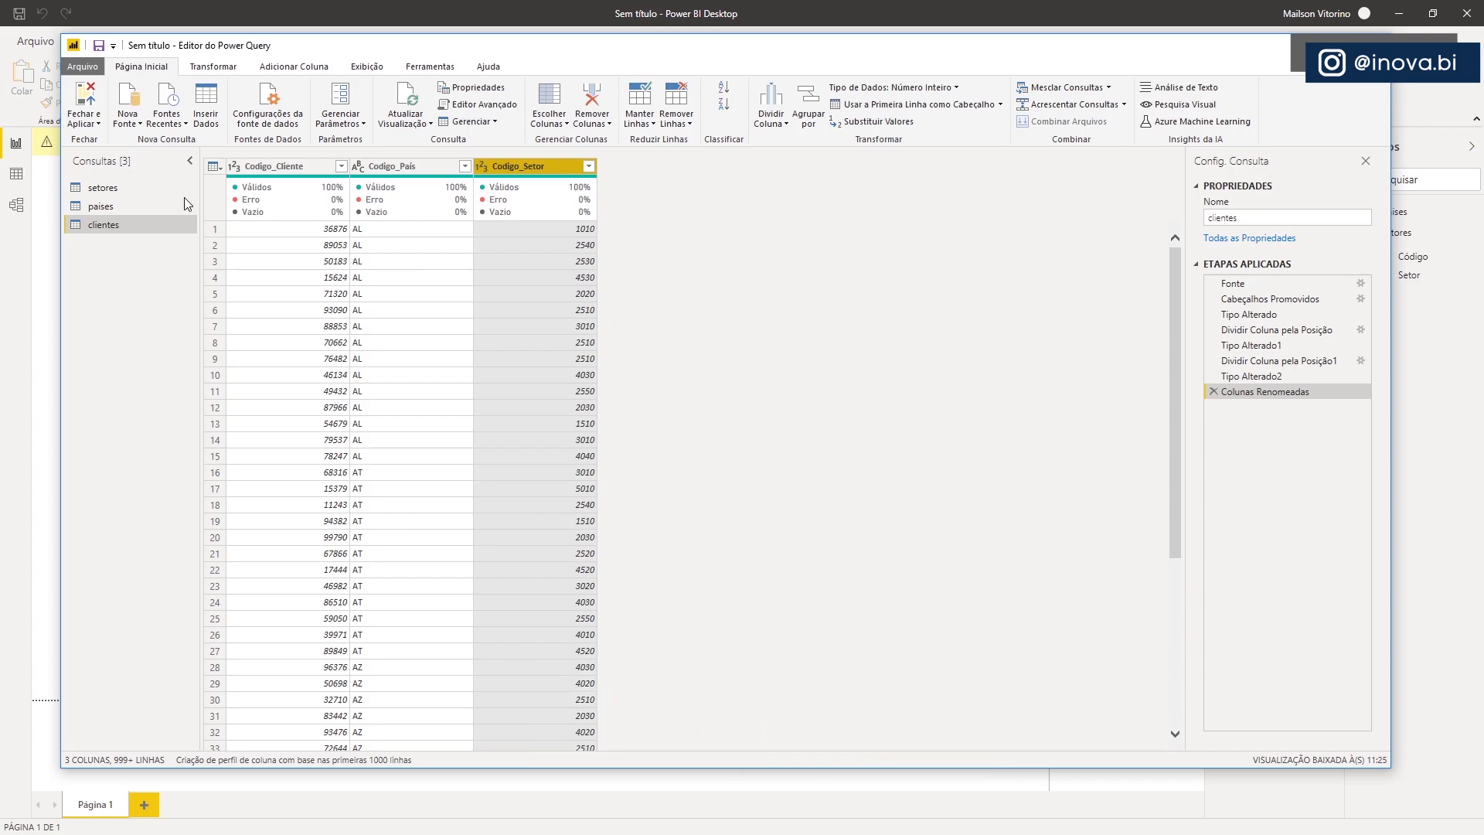
{"action": "left_click", "coordinate": [113, 190]}
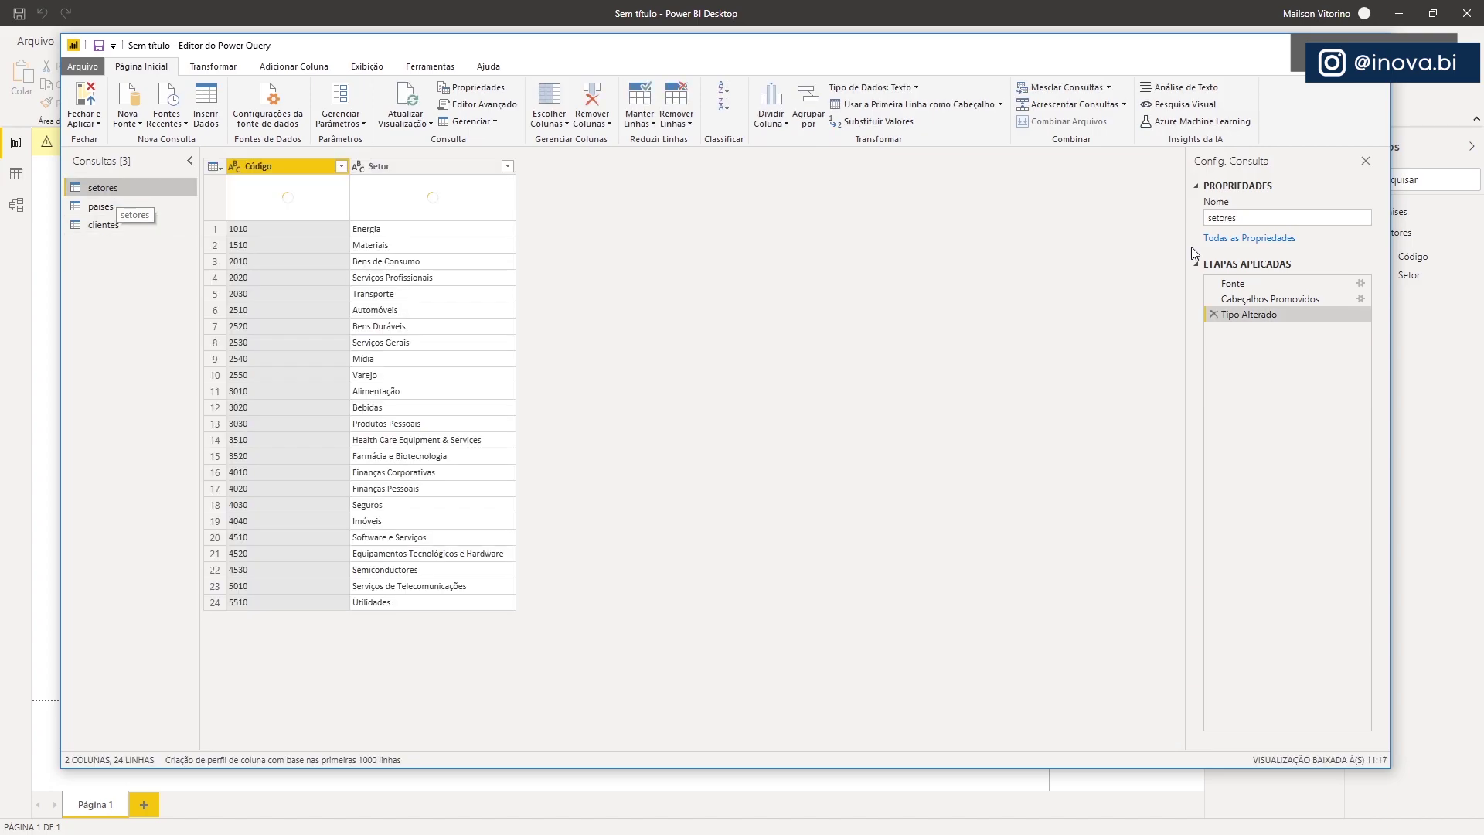
{"action": "key", "text": "Delete"}
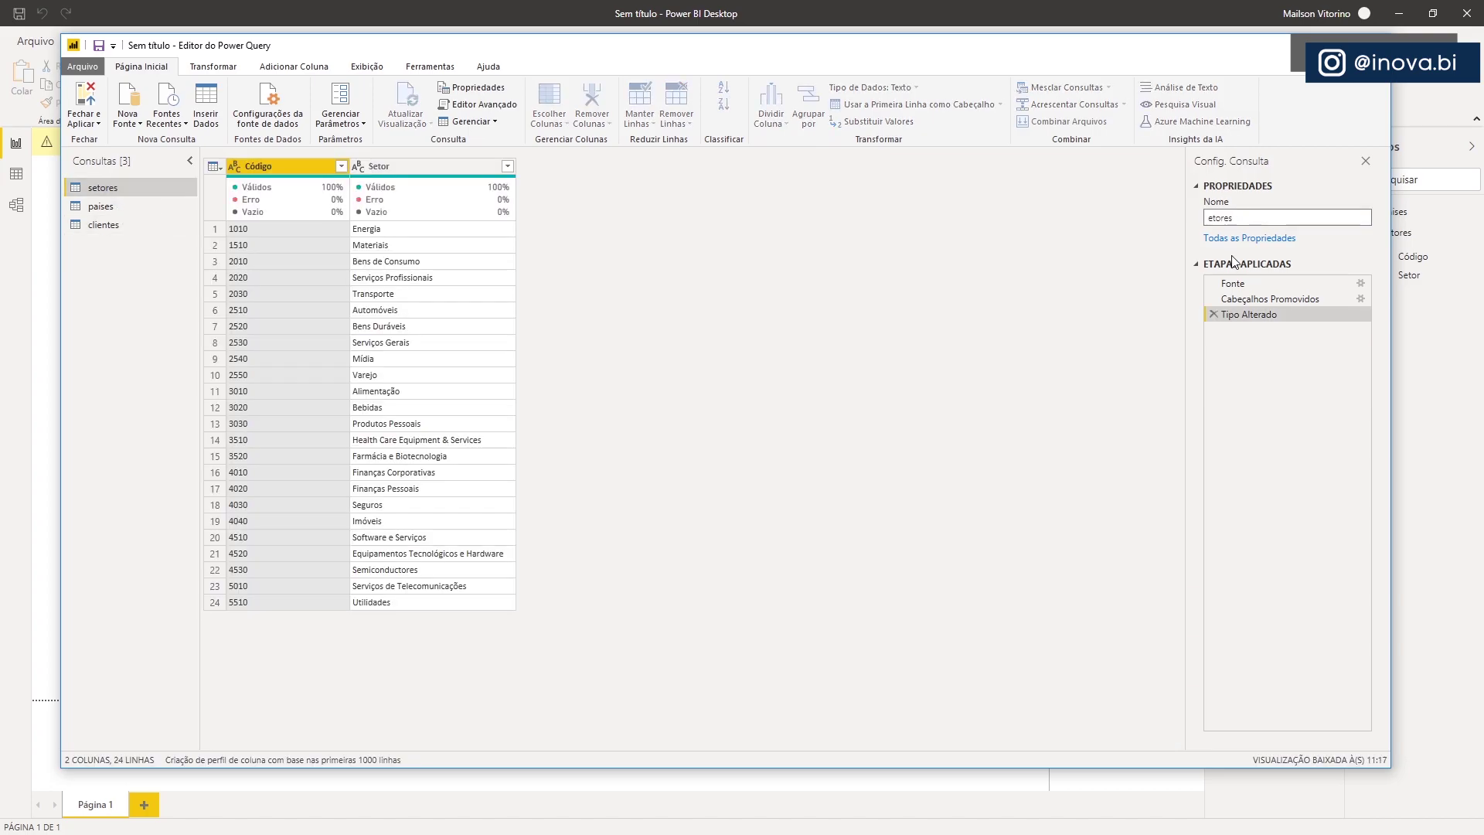
{"action": "left_click", "coordinate": [90, 189]}
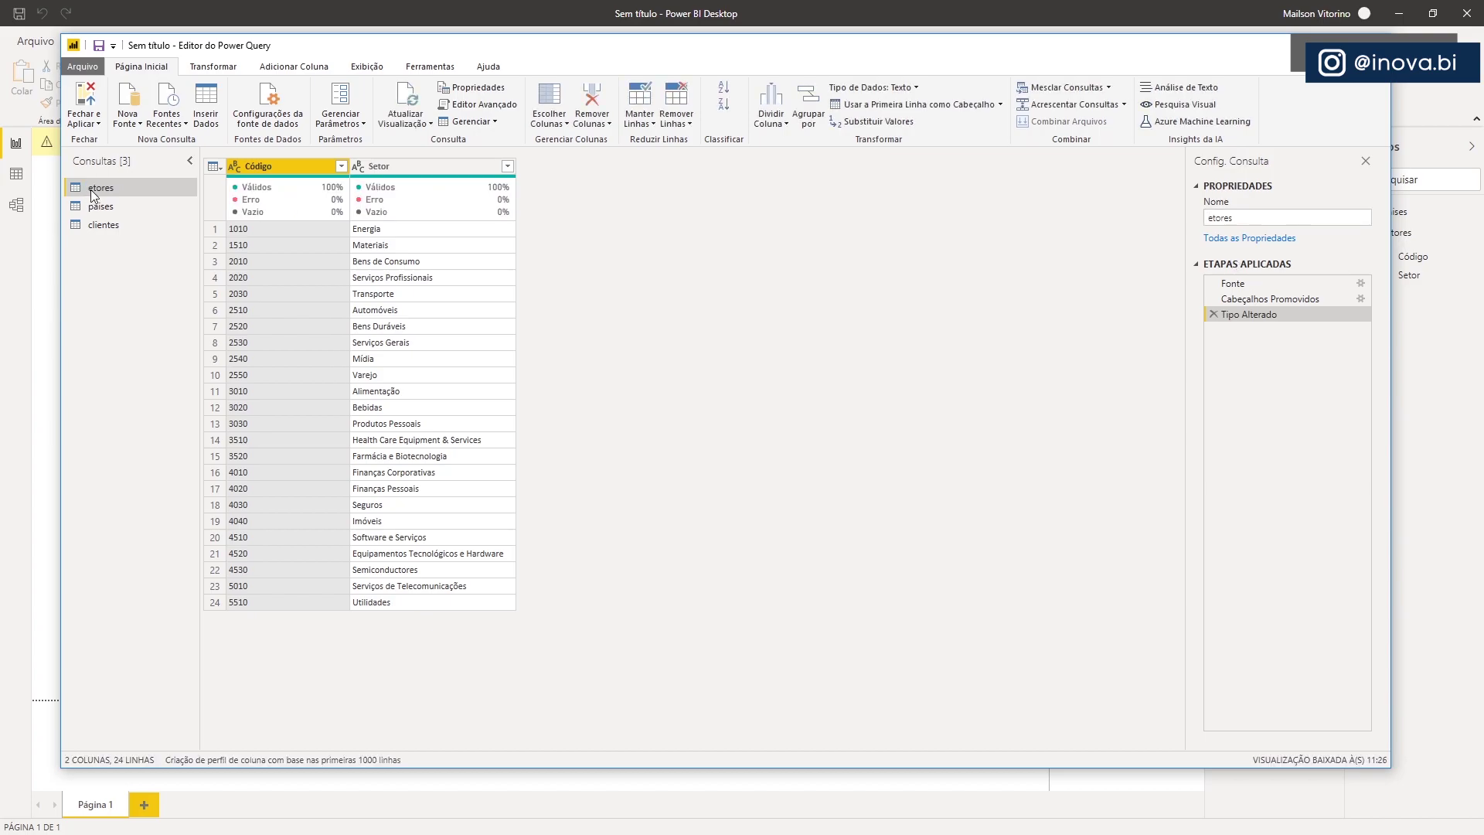
{"action": "right_click", "coordinate": [92, 188]}
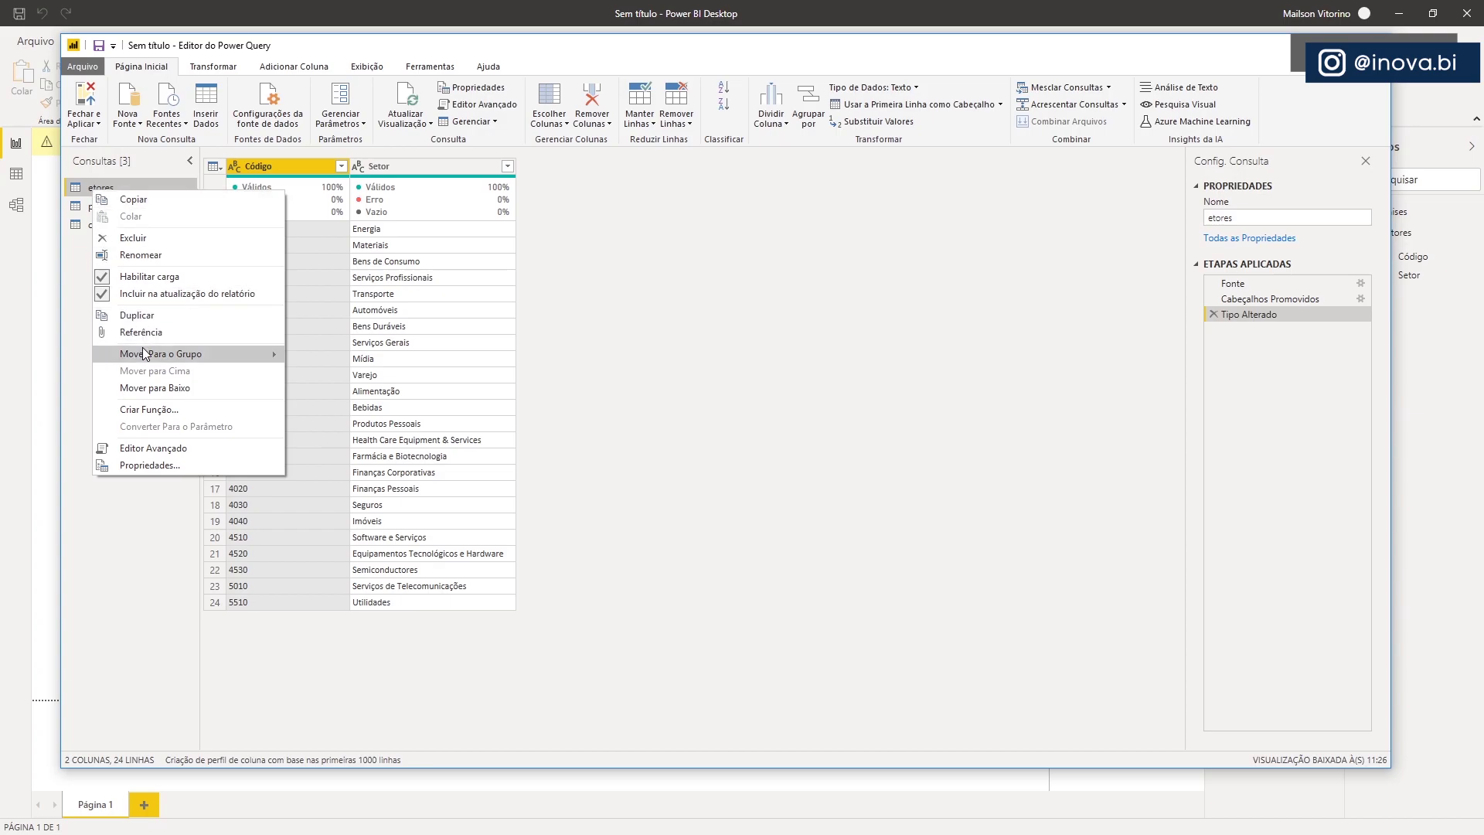
{"action": "left_click", "coordinate": [140, 255]}
{"action": "key", "text": "Home"}
{"action": "type", "text": "S"}
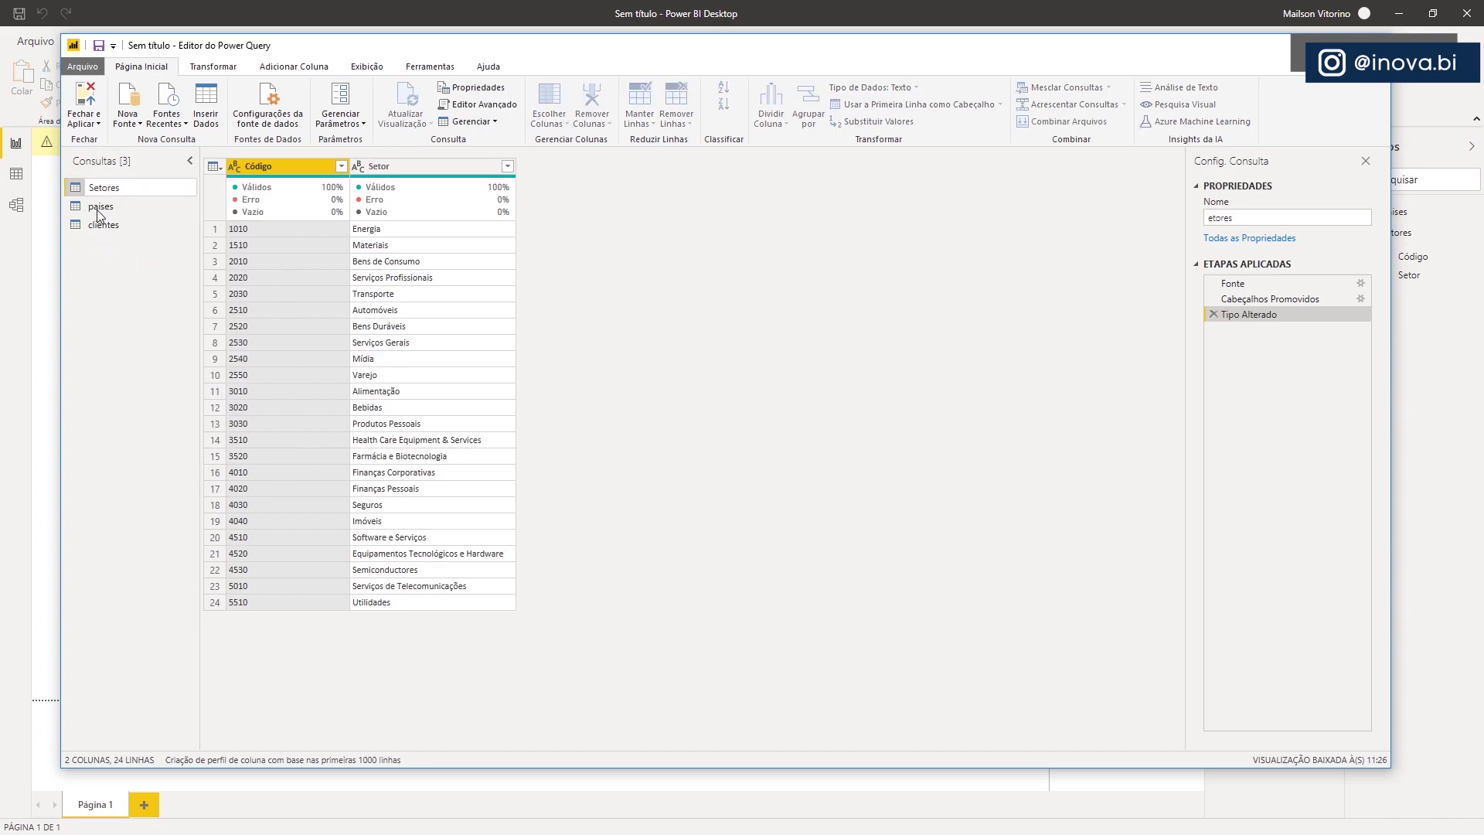
{"action": "key", "text": "Return"}
Rename the paises query to Paises with a capital initial
{"action": "right_click", "coordinate": [96, 209]}
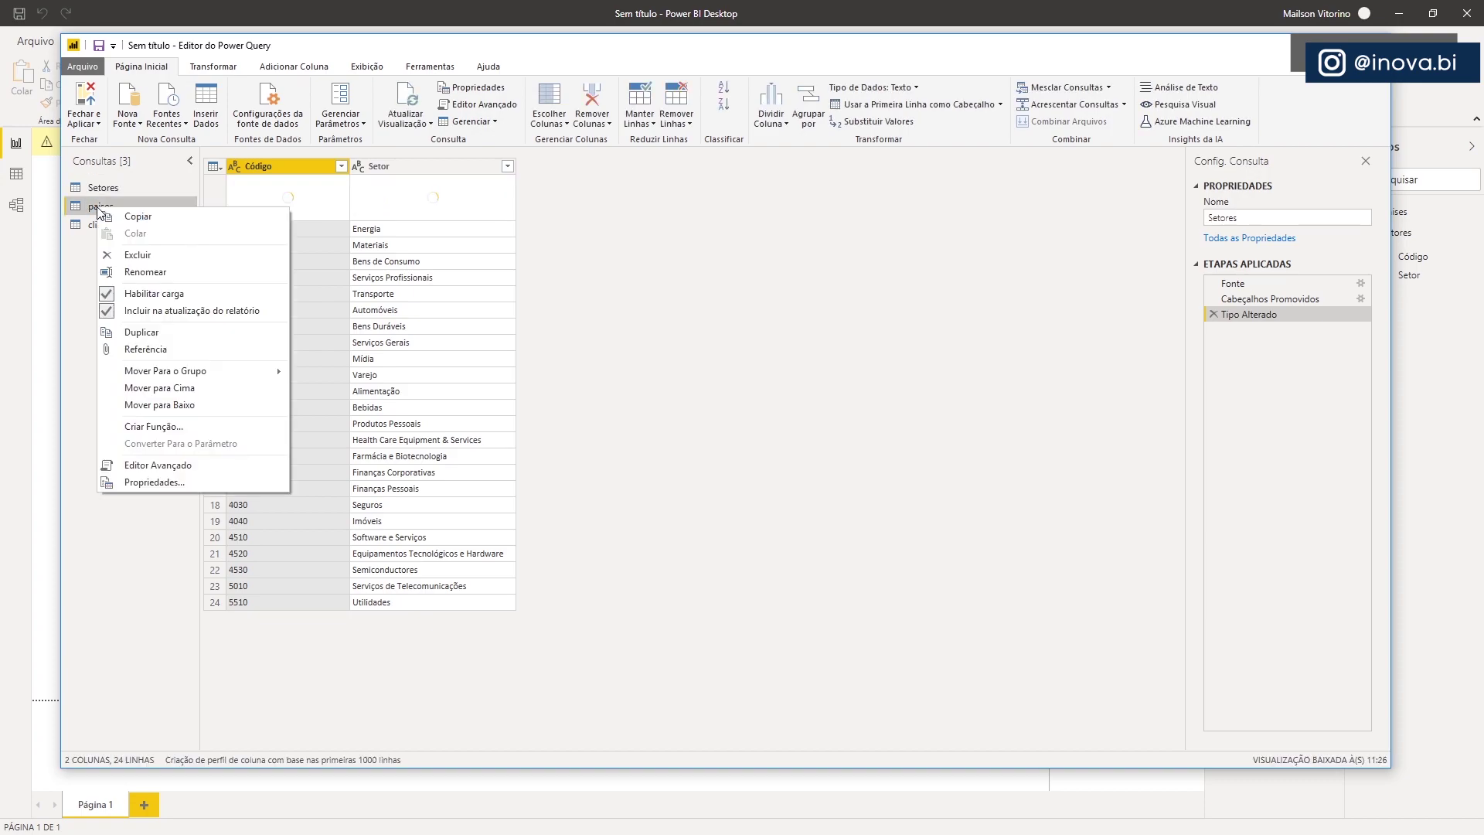
{"action": "left_click", "coordinate": [142, 272]}
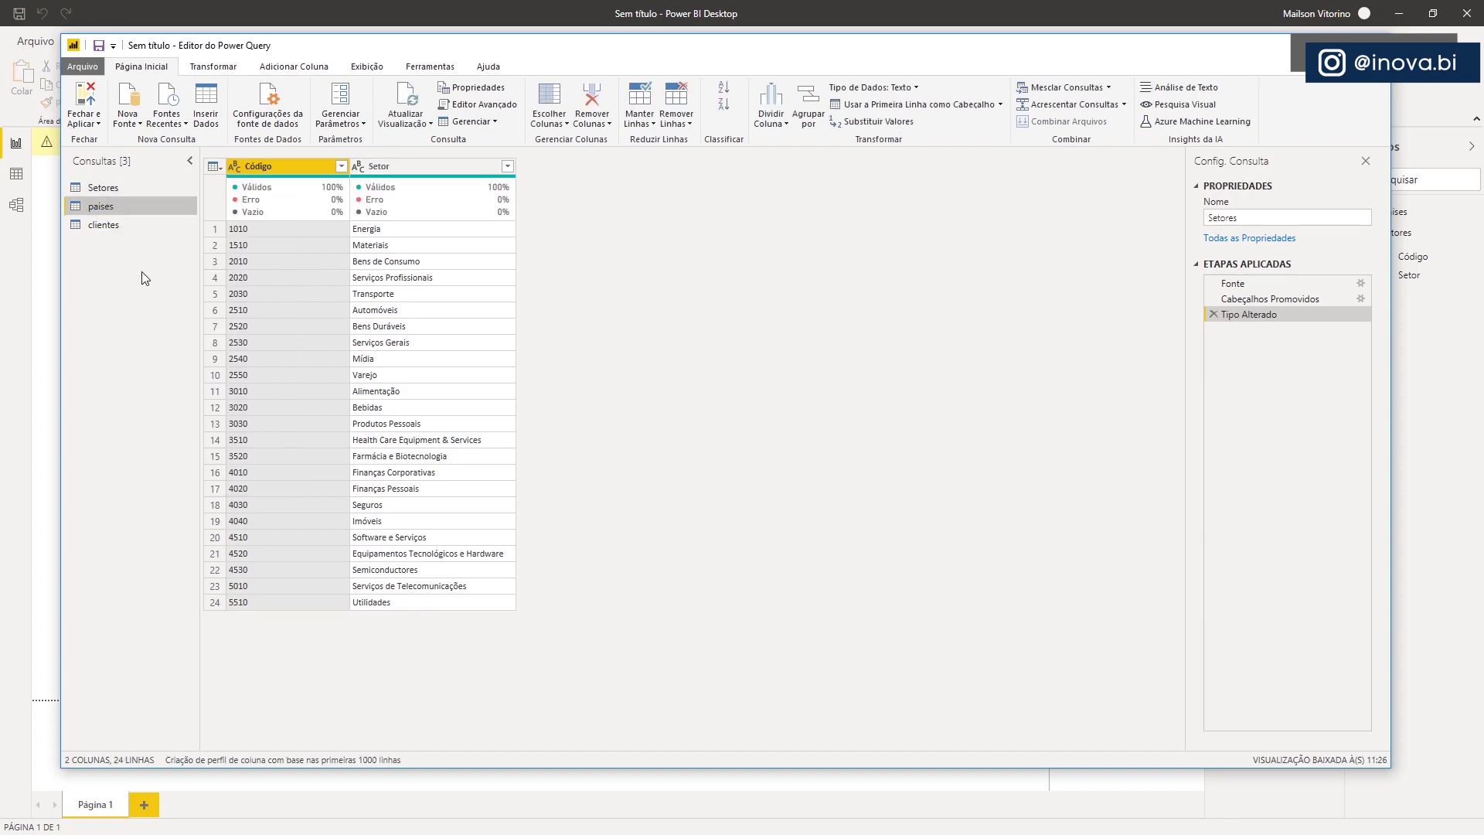
{"action": "key", "text": "Home"}
{"action": "key", "text": "Right"}
{"action": "key", "text": "BackSpace"}
{"action": "type", "text": "P"}
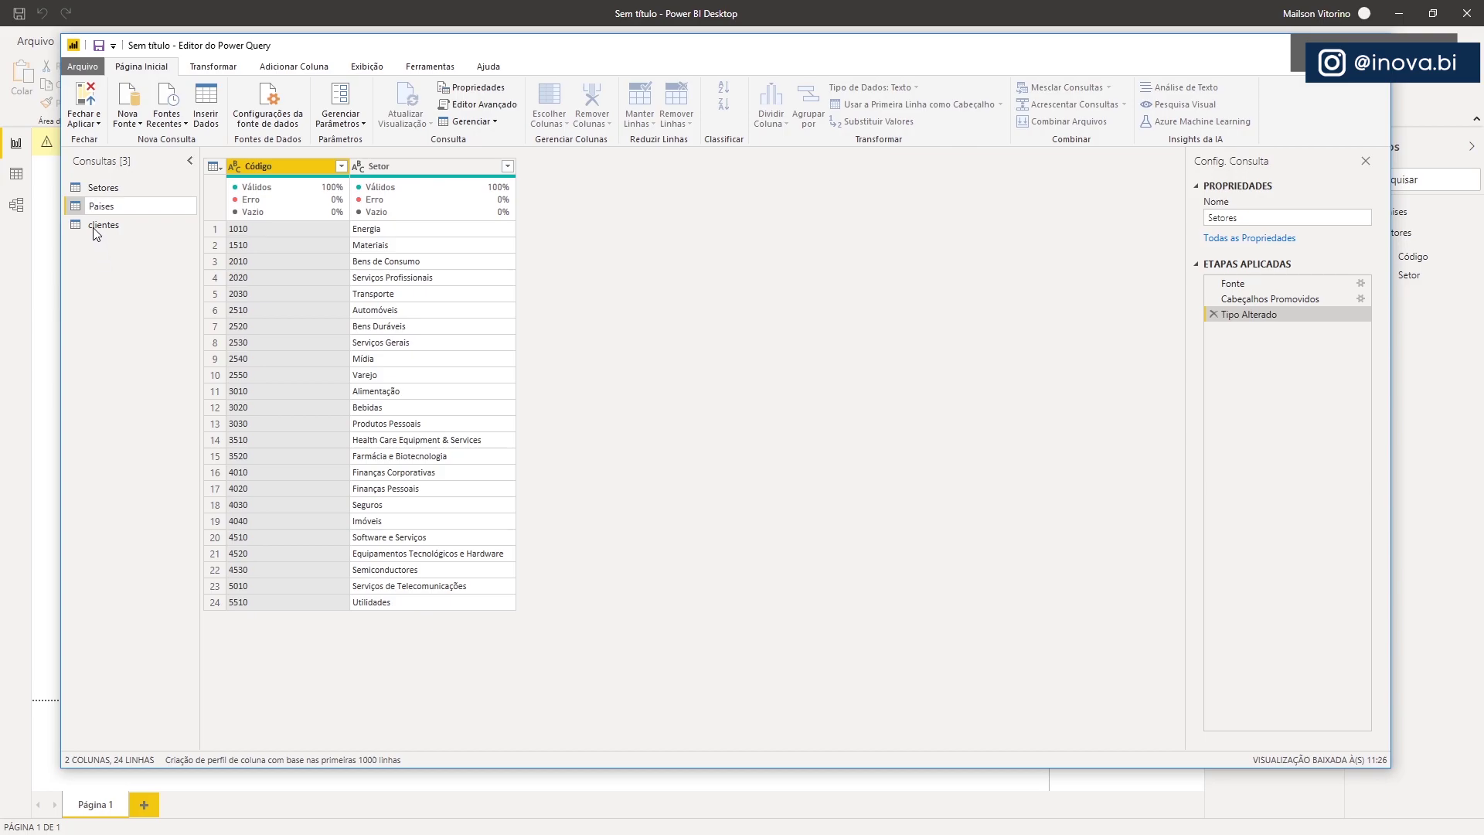
{"action": "key", "text": "Return"}
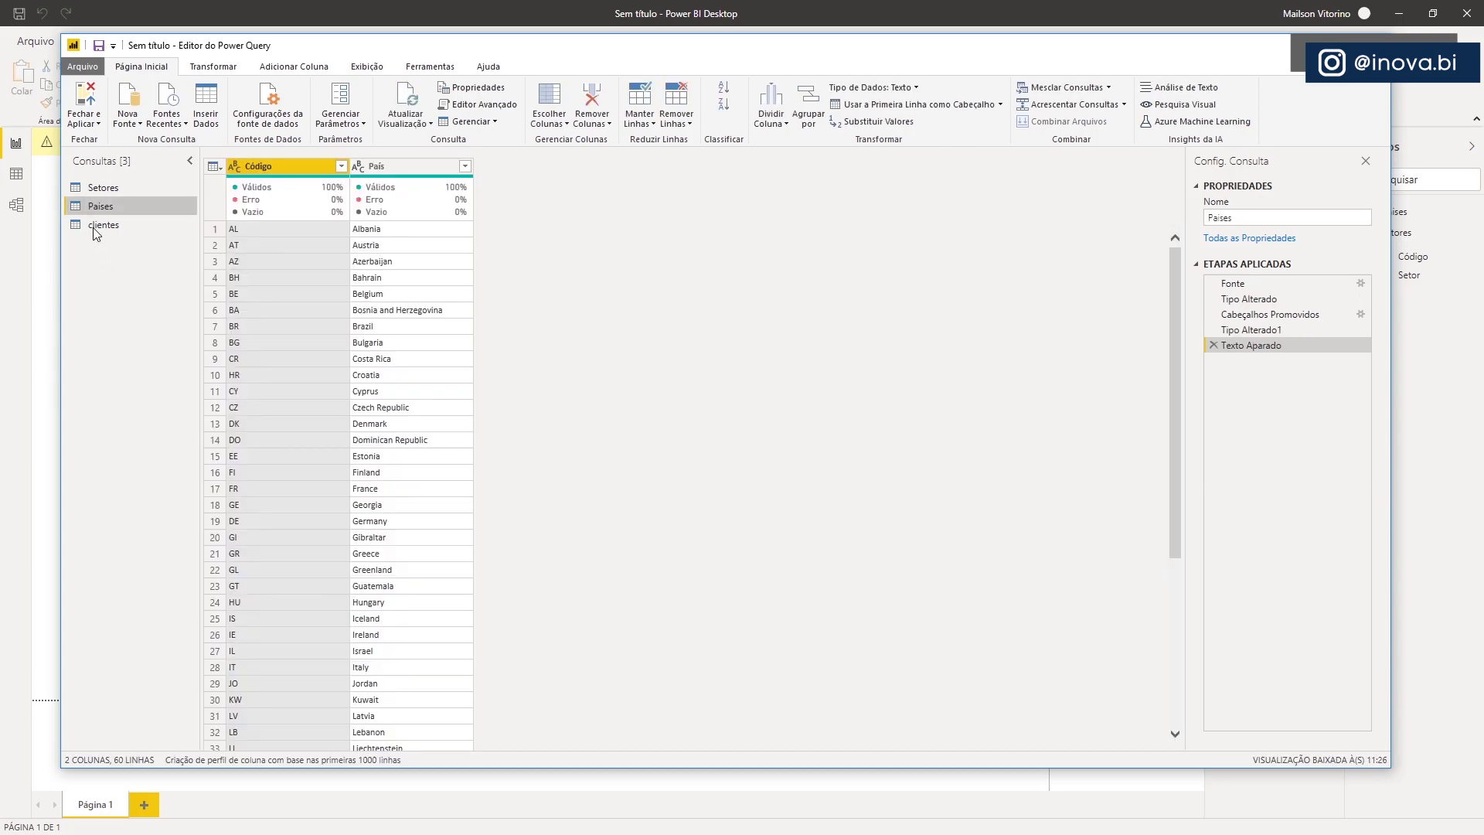
Rename the clientes query to Clientes with a capital initial
{"action": "left_click", "coordinate": [93, 227]}
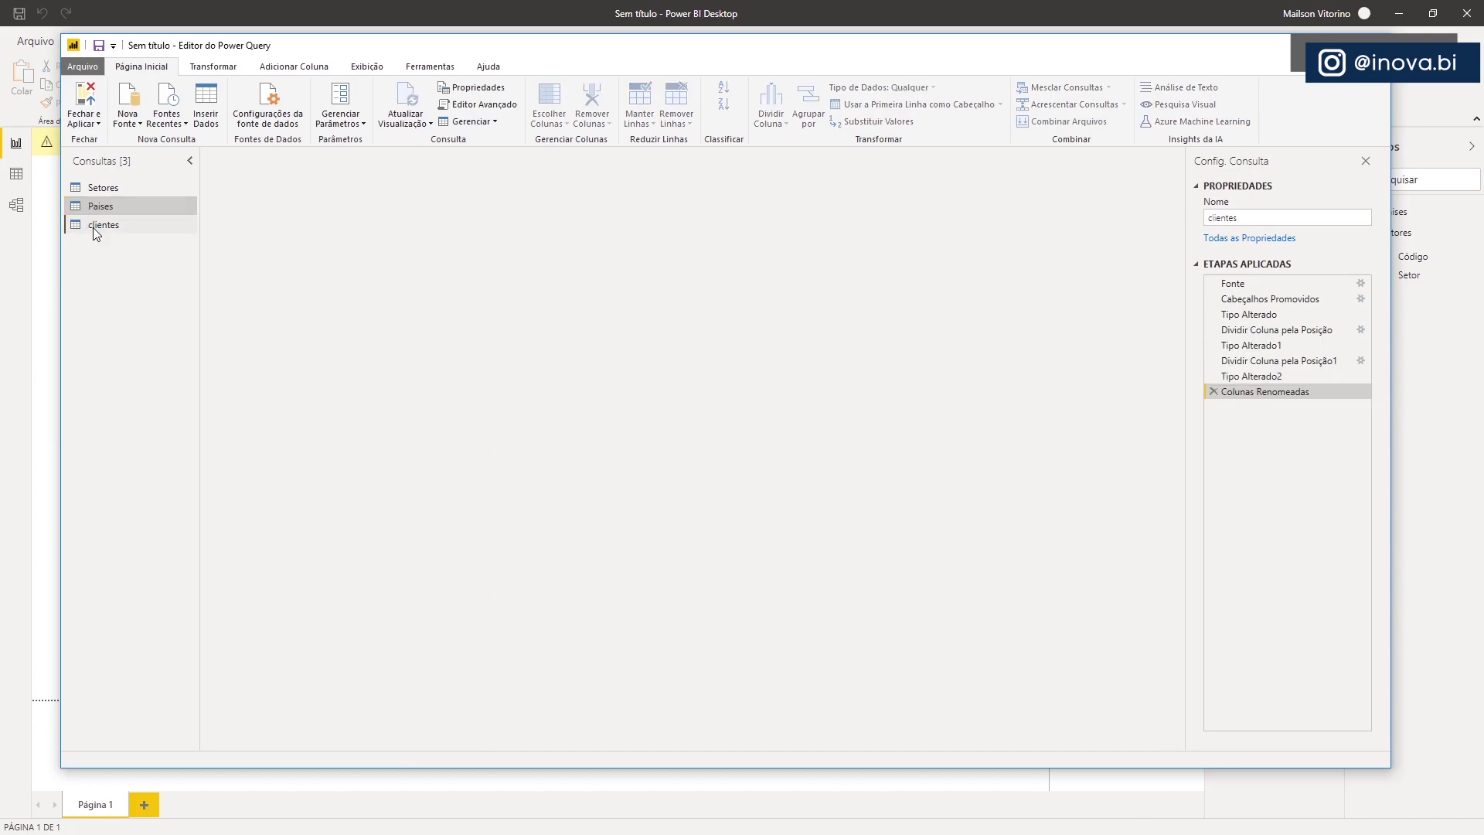
{"action": "right_click", "coordinate": [93, 227]}
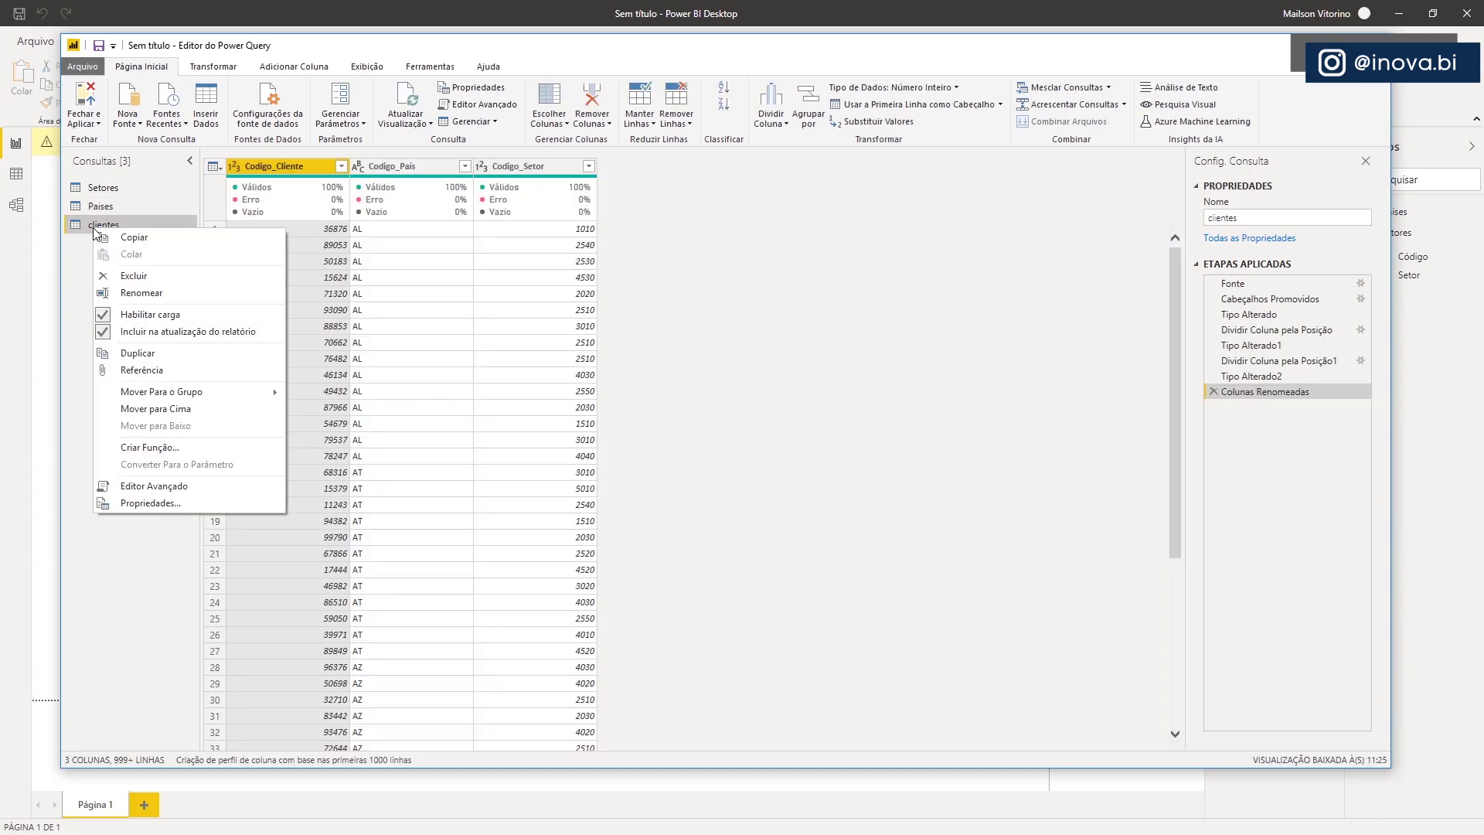
{"action": "left_click", "coordinate": [141, 293]}
{"action": "key", "text": "Home"}
{"action": "key", "text": "Delete"}
{"action": "type", "text": "C"}
{"action": "key", "text": "Return"}
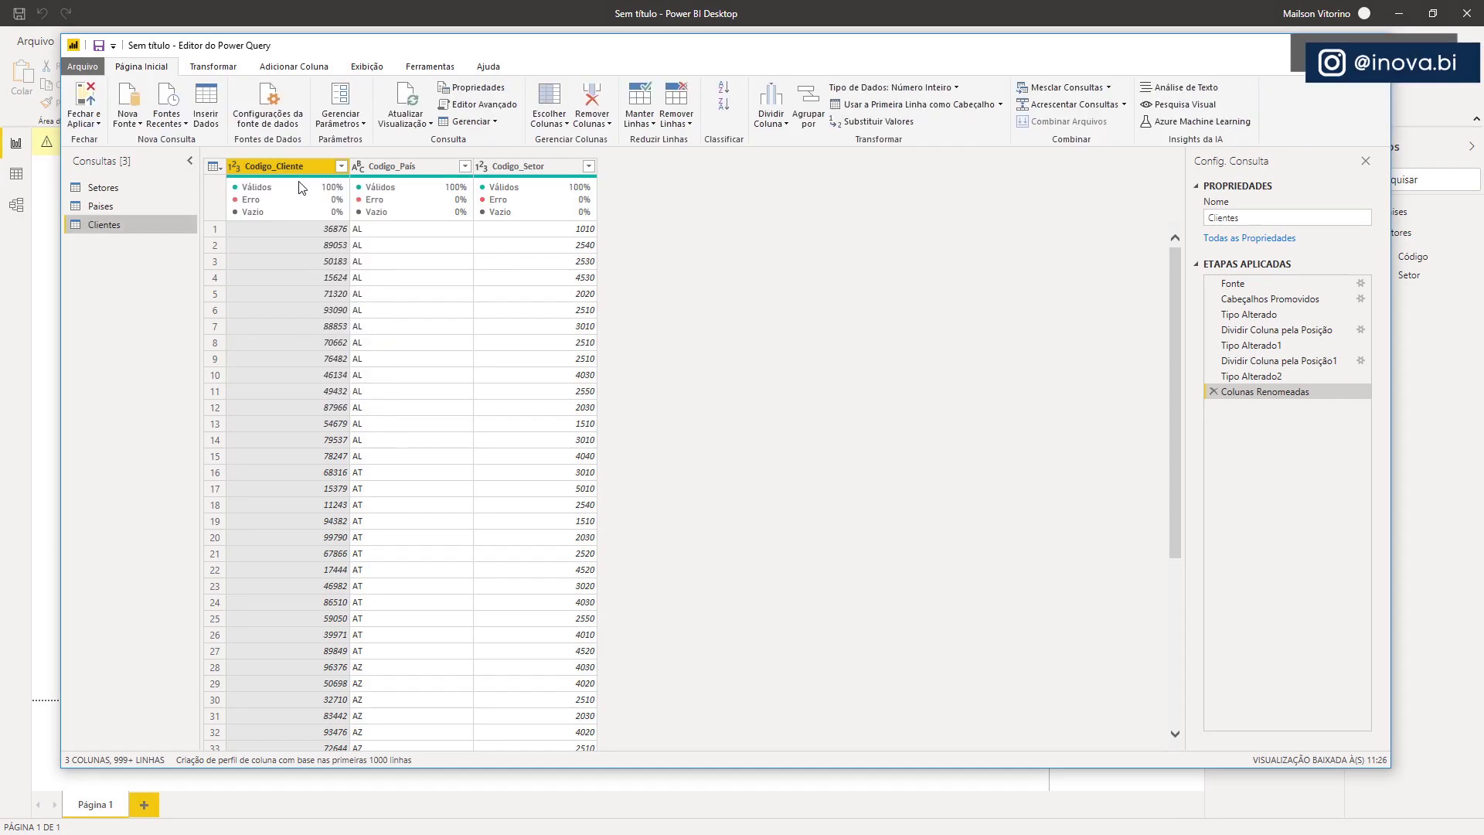
Apply the query changes and arrange the Clientes table below Setores and Paises in the model diagram
{"action": "left_click", "coordinate": [507, 341]}
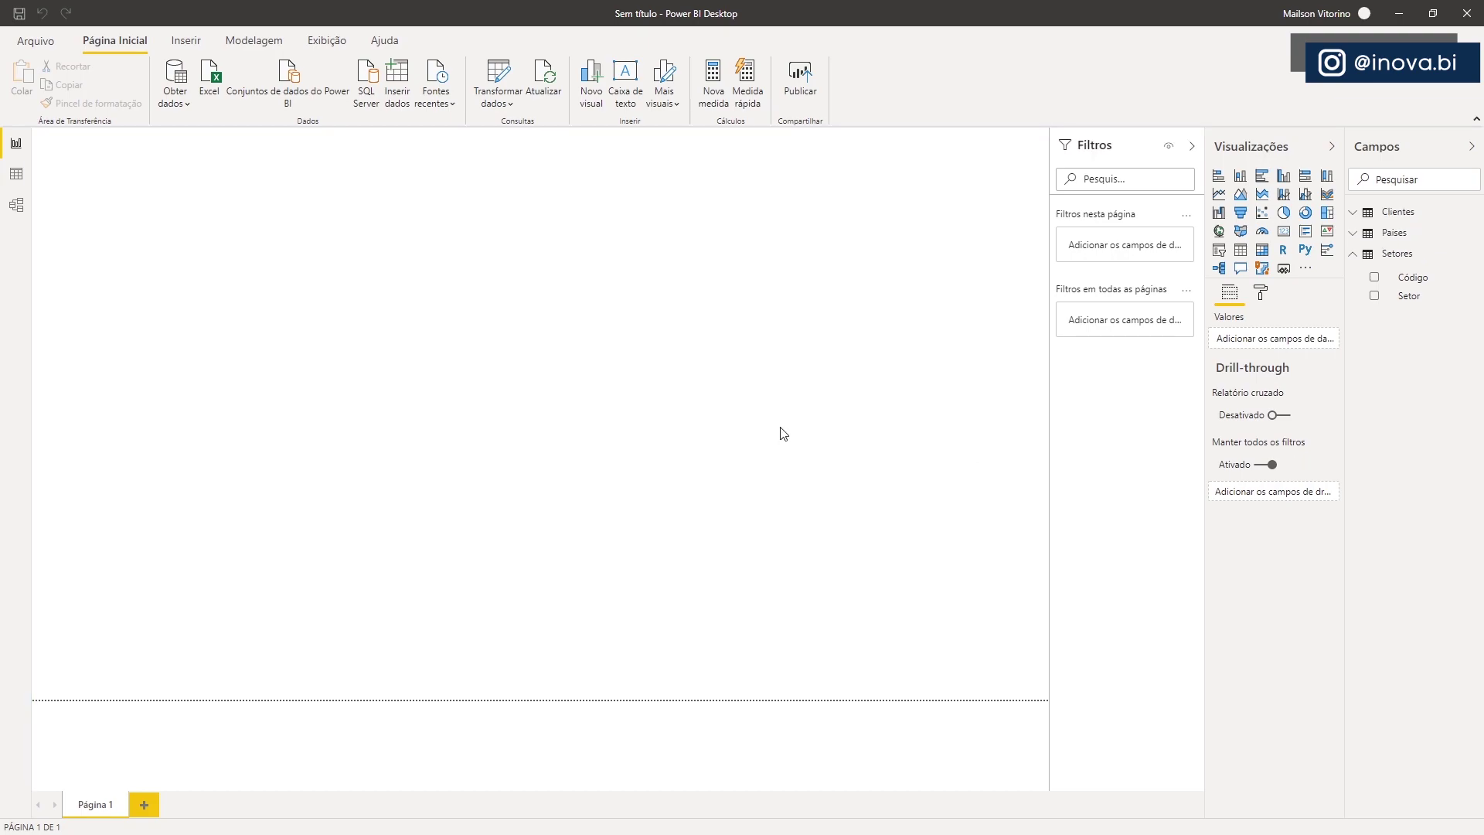
{"action": "left_click", "coordinate": [15, 207]}
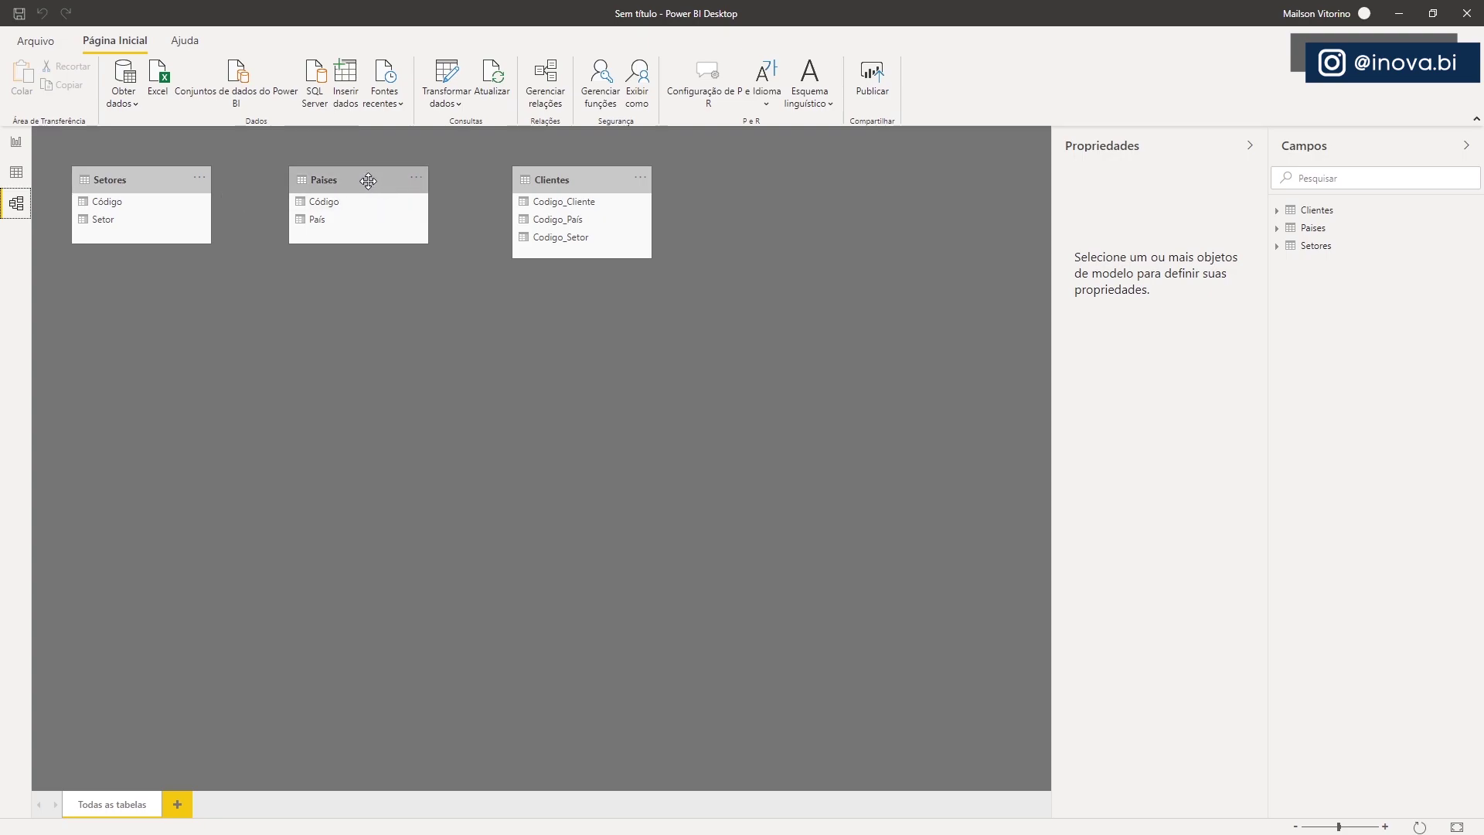
{"action": "left_click_drag", "start_coordinate": [570, 182], "coordinate": [237, 319]}
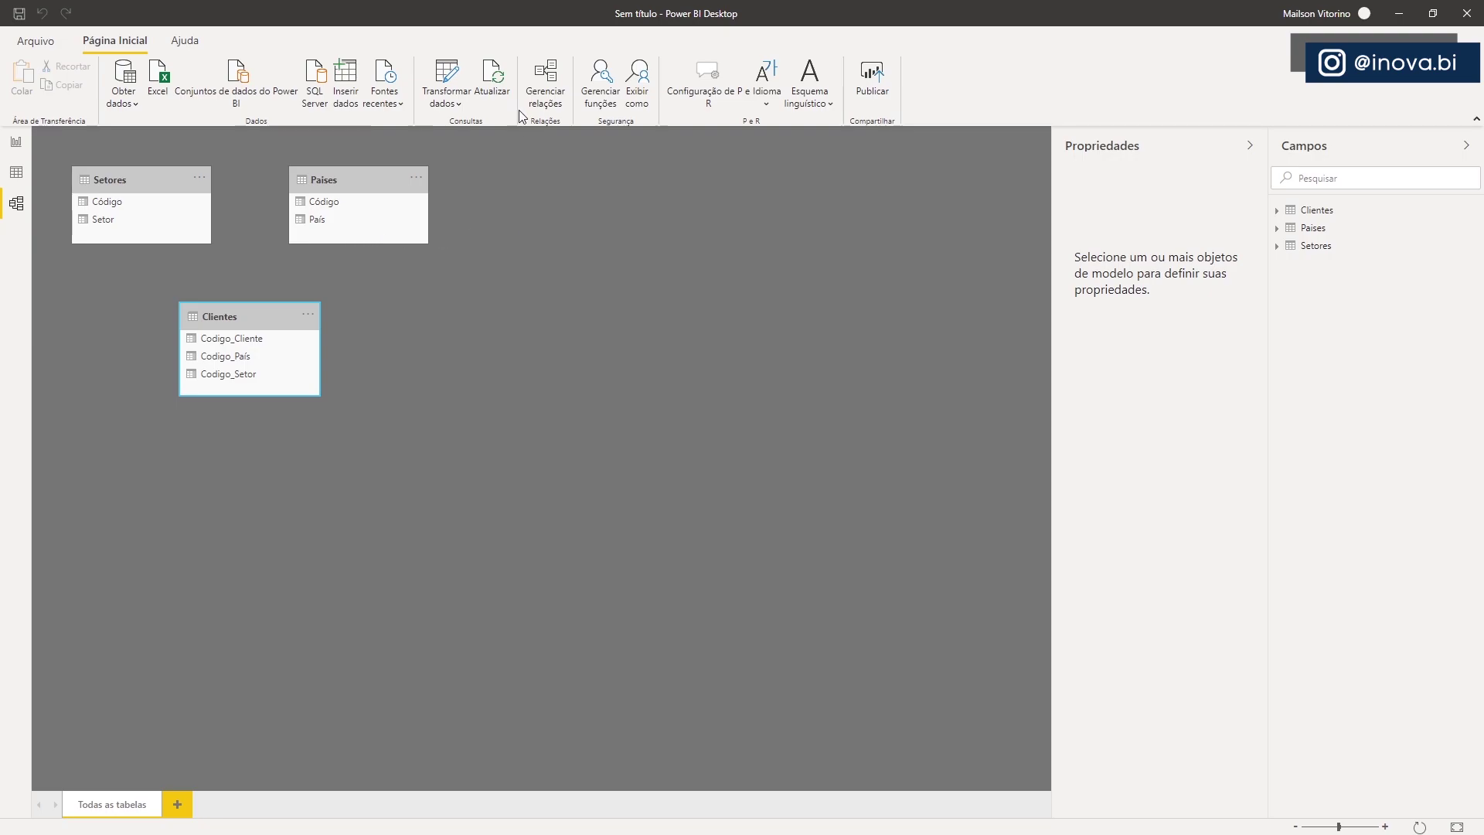
Try to detect the relationships between the tables automatically
{"action": "left_click", "coordinate": [545, 81]}
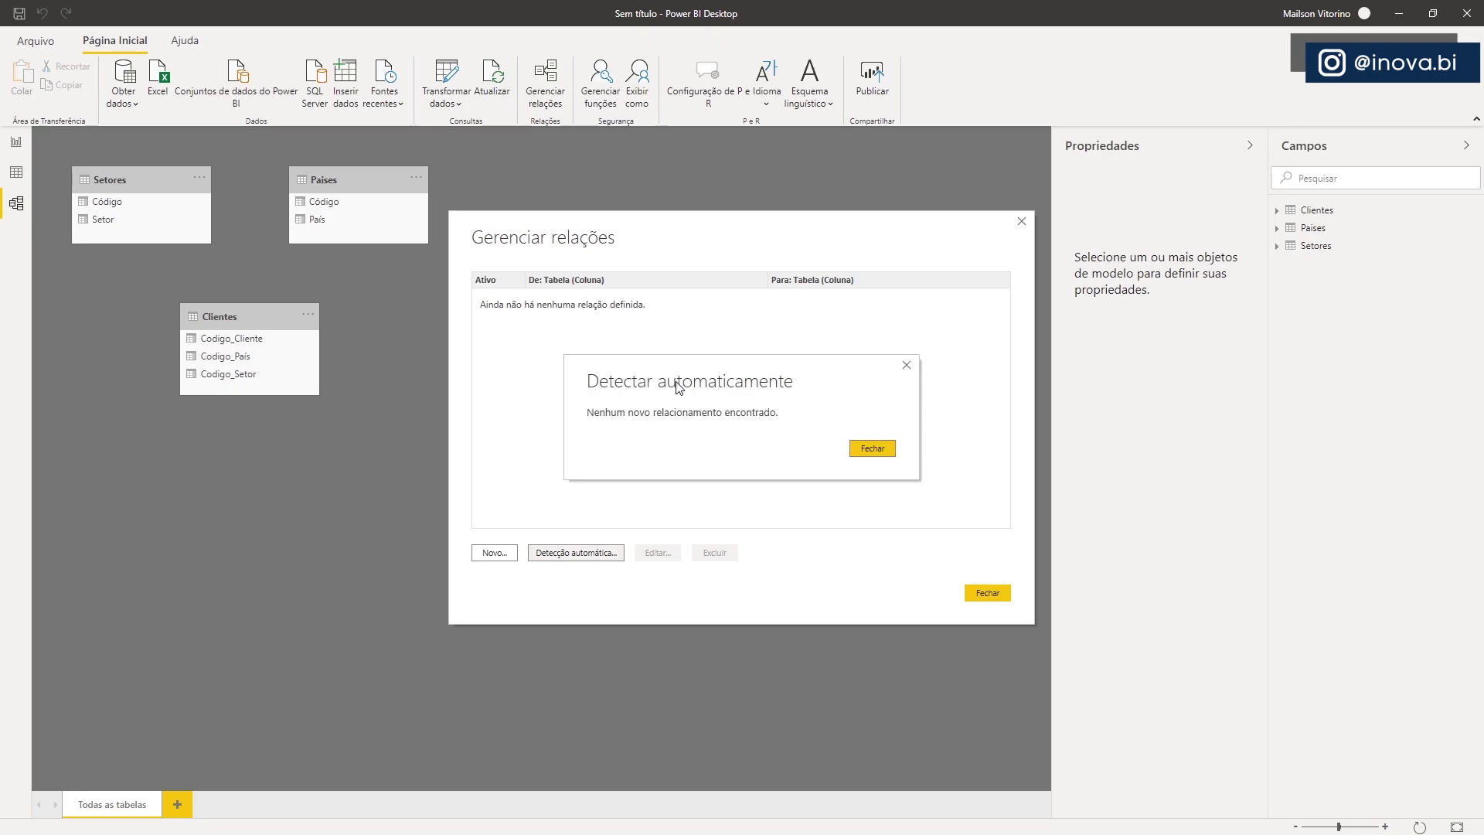
{"action": "left_click", "coordinate": [876, 450]}
{"action": "left_click", "coordinate": [985, 595]}
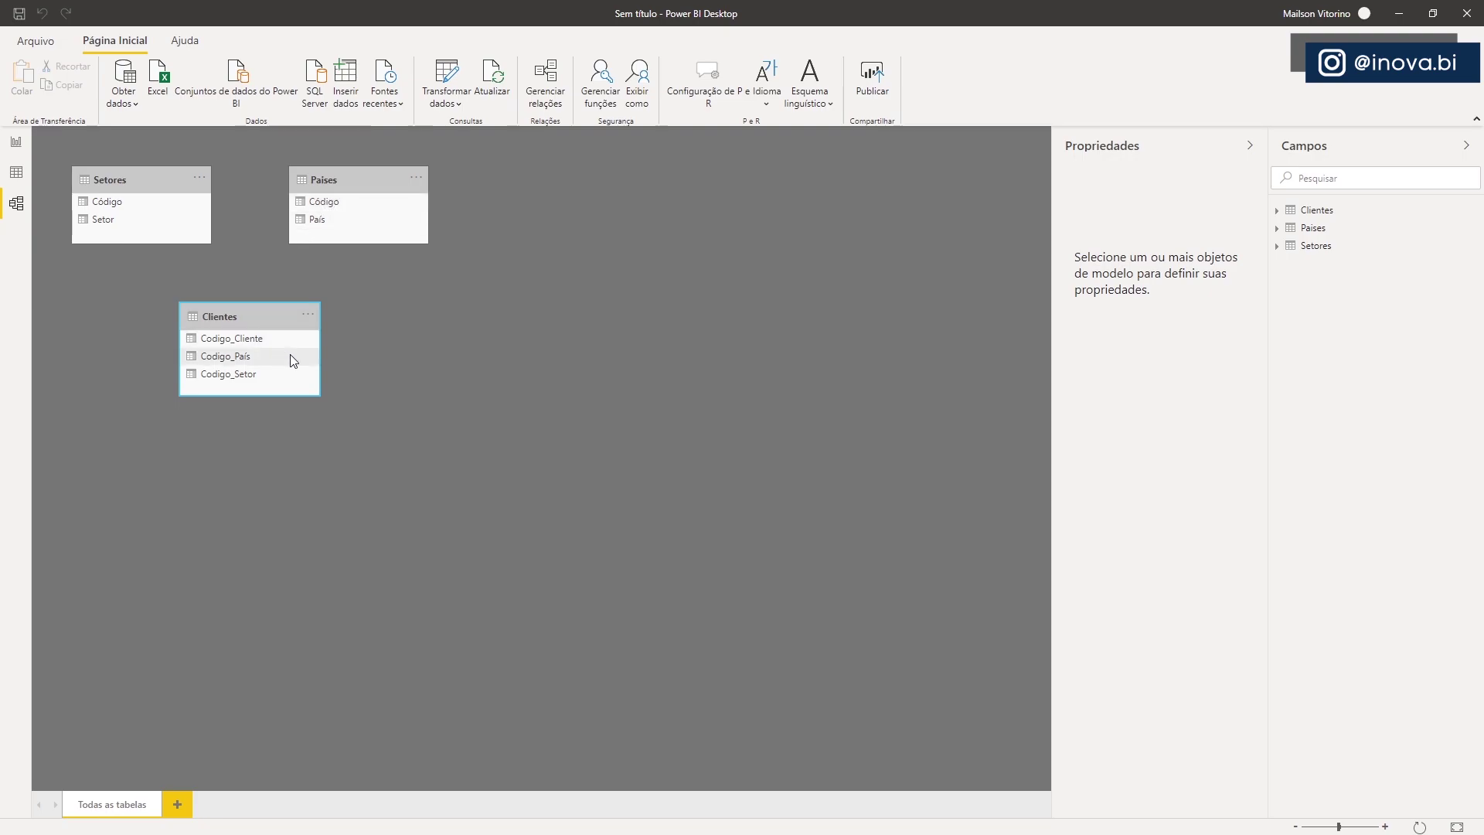
Relate Codigo_País and Codigo_Setor of Clientes to the Código columns of Paises and Setores respectively
{"action": "left_click_drag", "start_coordinate": [232, 362], "coordinate": [337, 194]}
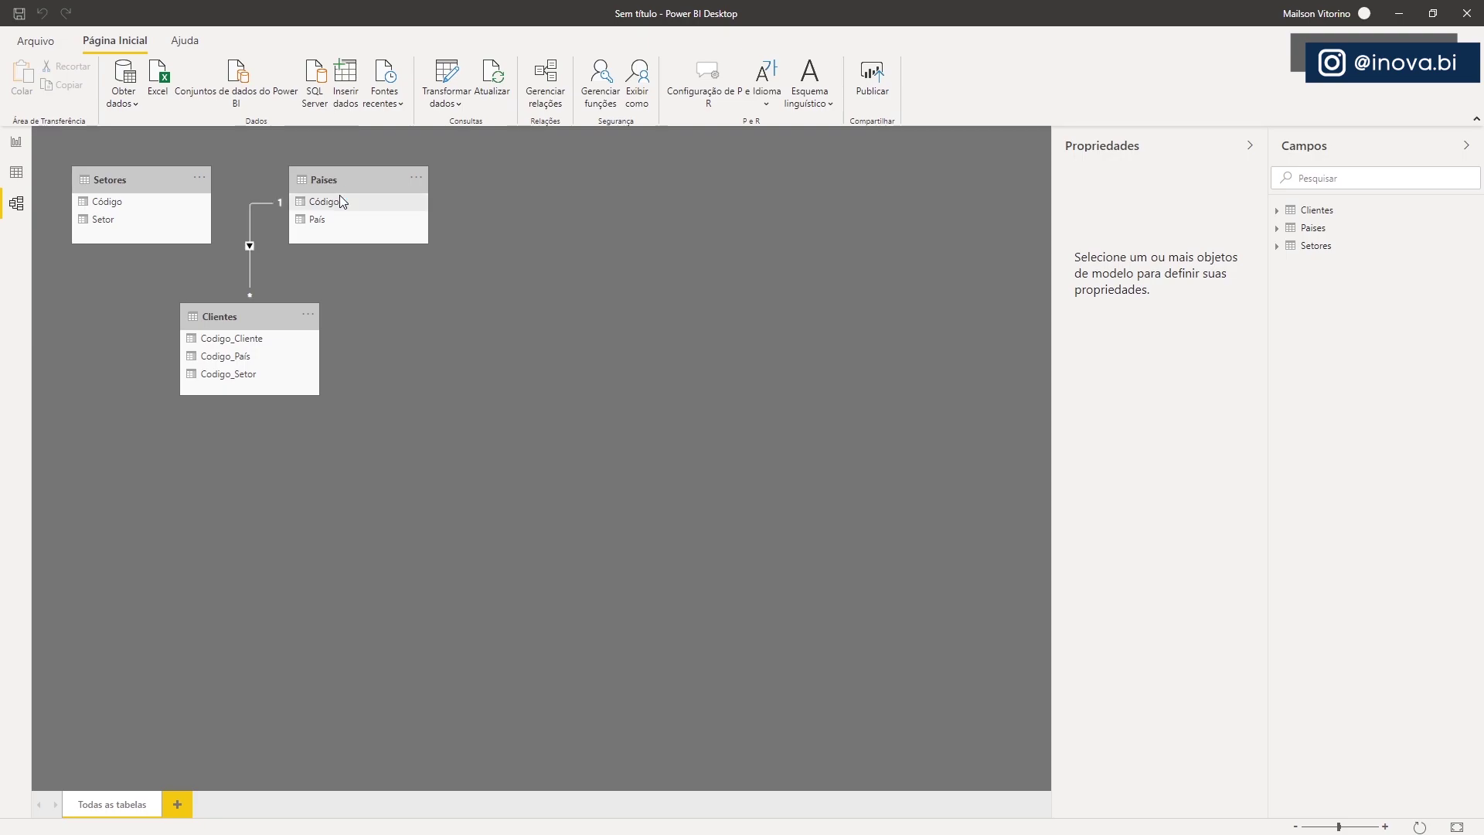
{"action": "left_click_drag", "start_coordinate": [244, 377], "coordinate": [136, 202]}
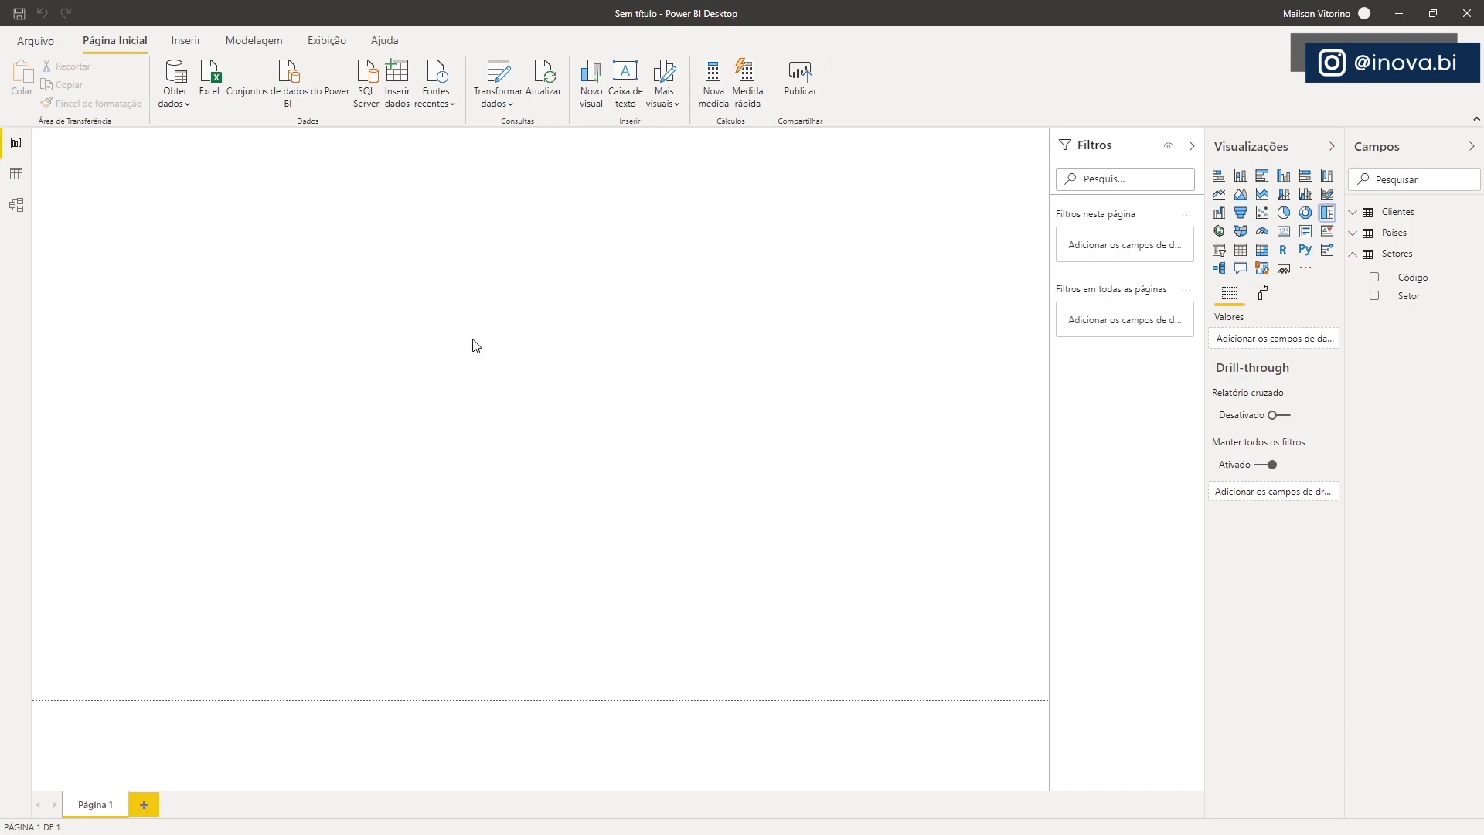
Place an enlarged treemap on the right part of the report page, grouped by Setor with the count of Codigo_Cliente as values
{"action": "left_click_drag", "start_coordinate": [475, 345], "coordinate": [983, 208]}
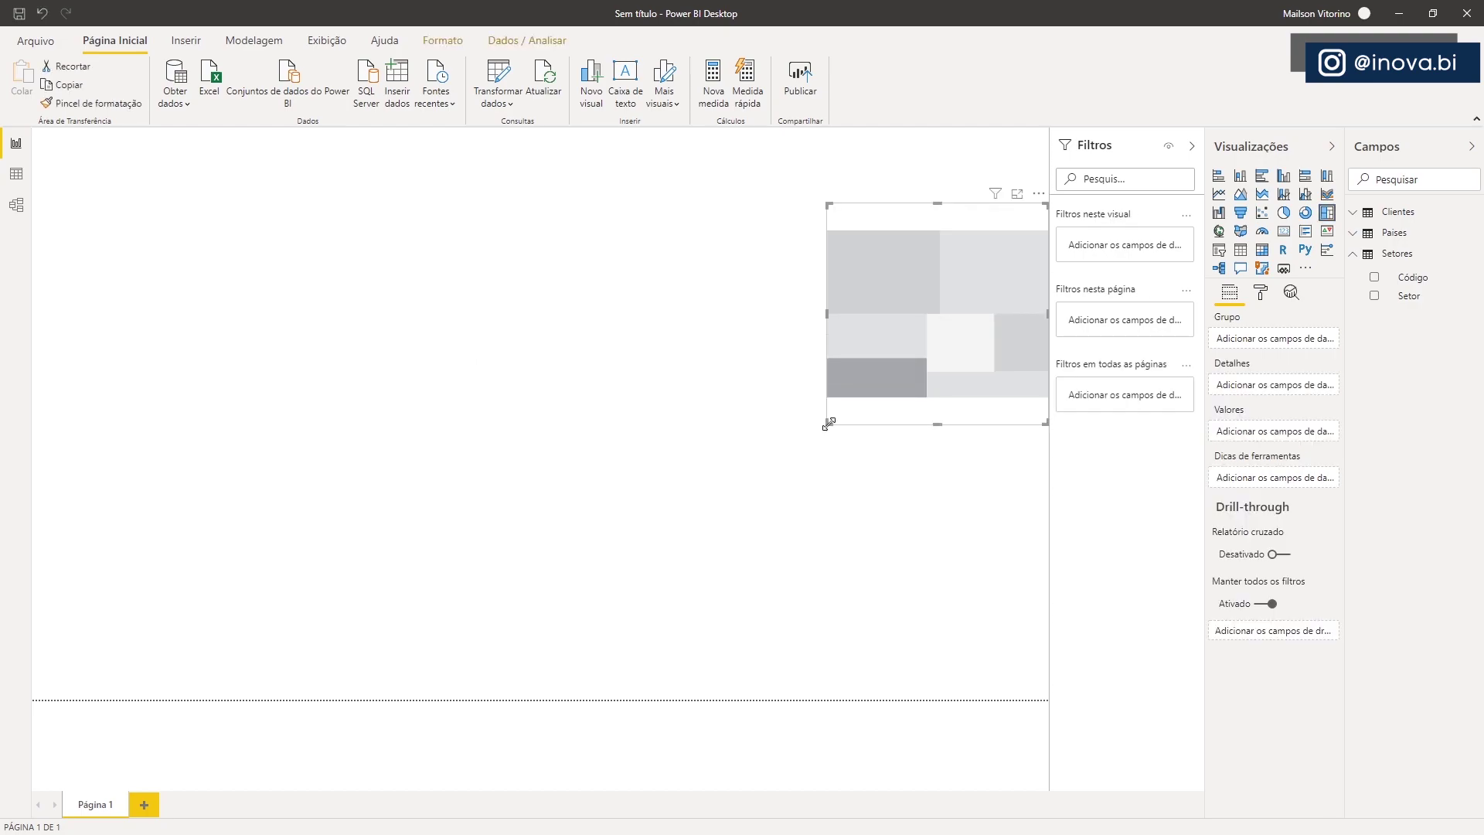
{"action": "left_click_drag", "start_coordinate": [829, 423], "coordinate": [701, 697]}
{"action": "left_click_drag", "start_coordinate": [1408, 400], "coordinate": [1265, 345]}
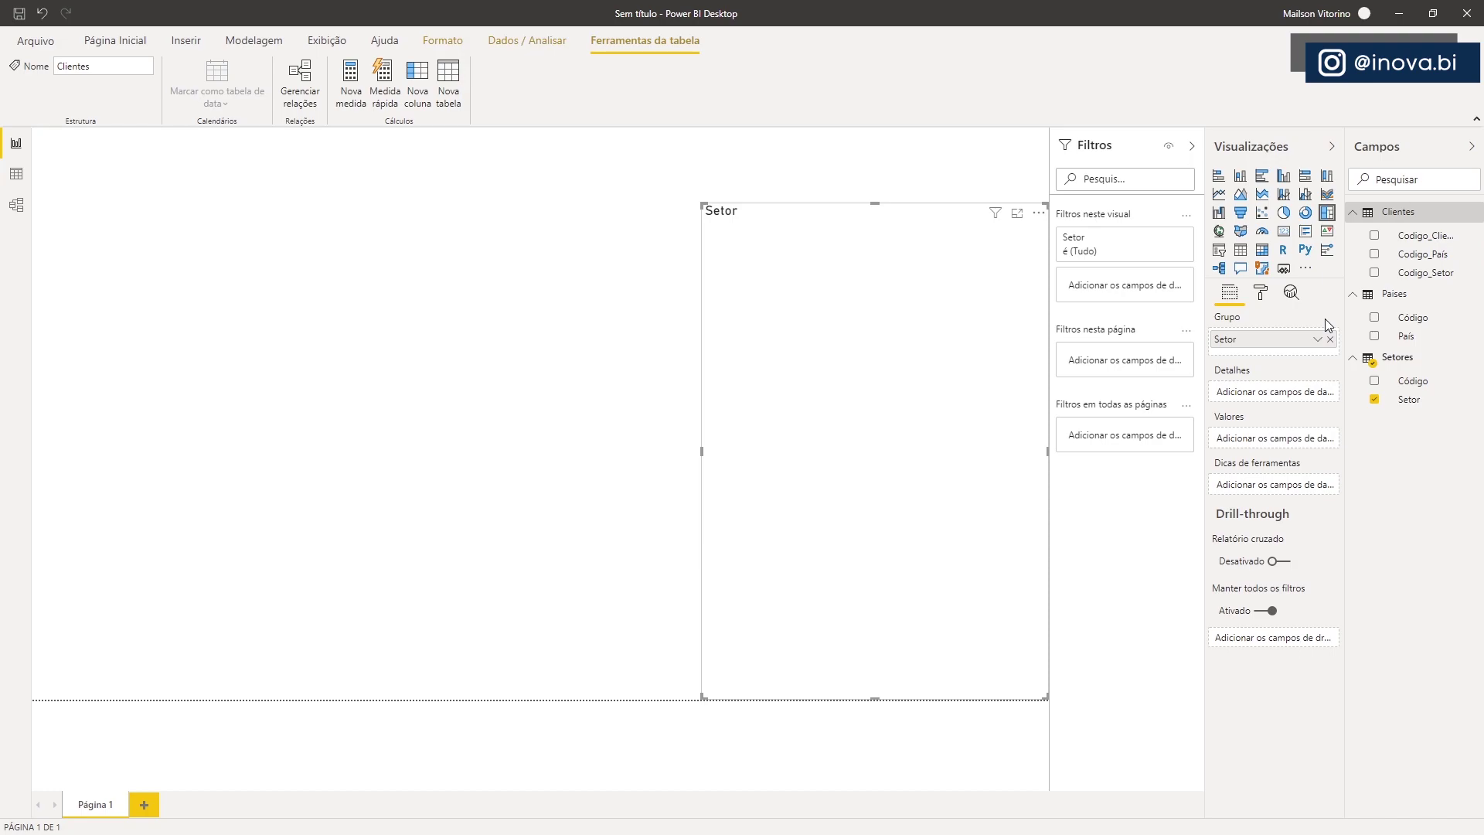
{"action": "left_click_drag", "start_coordinate": [1422, 235], "coordinate": [1272, 439]}
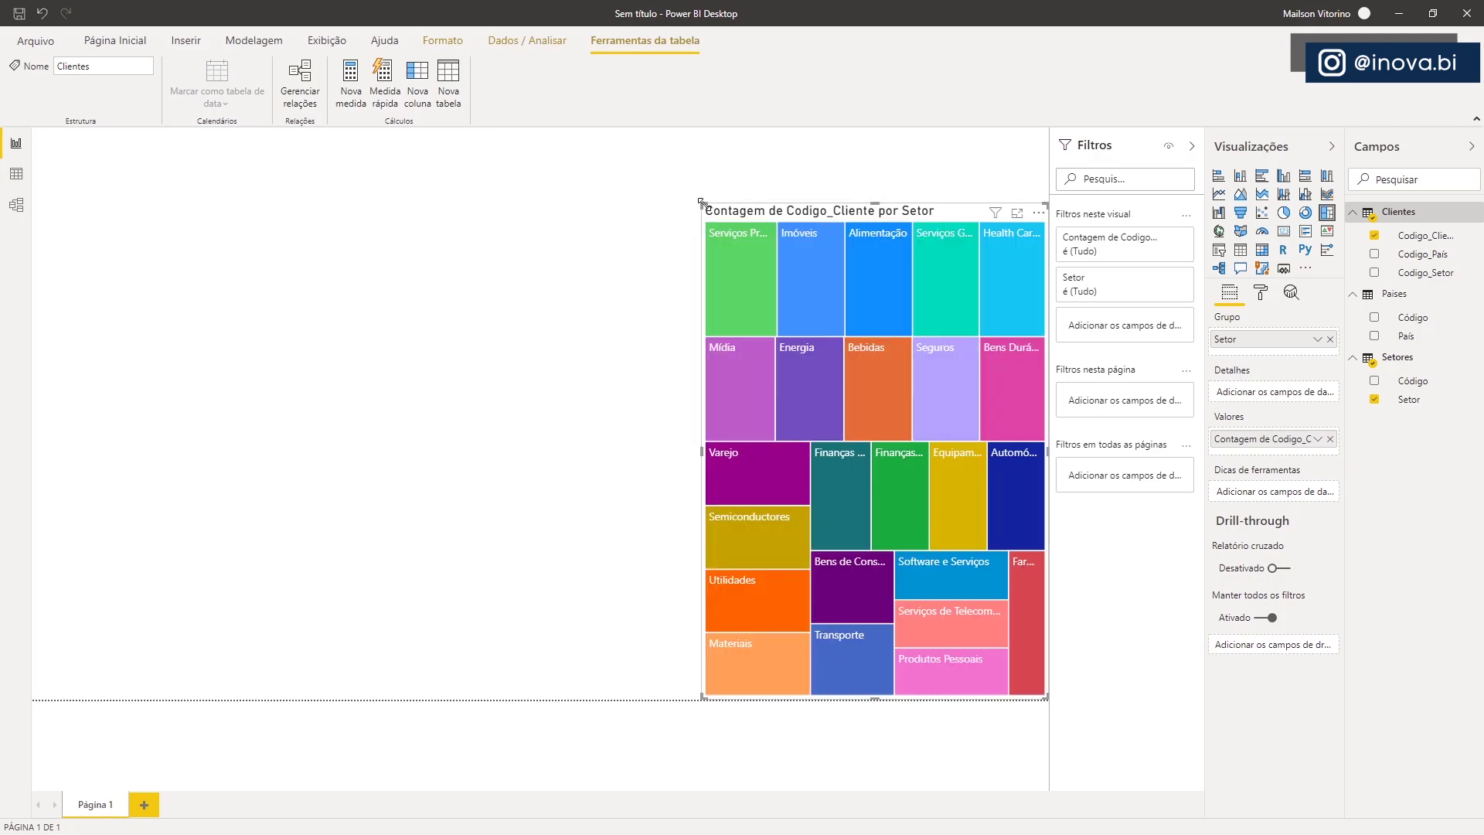
{"action": "left_click_drag", "start_coordinate": [701, 202], "coordinate": [696, 231]}
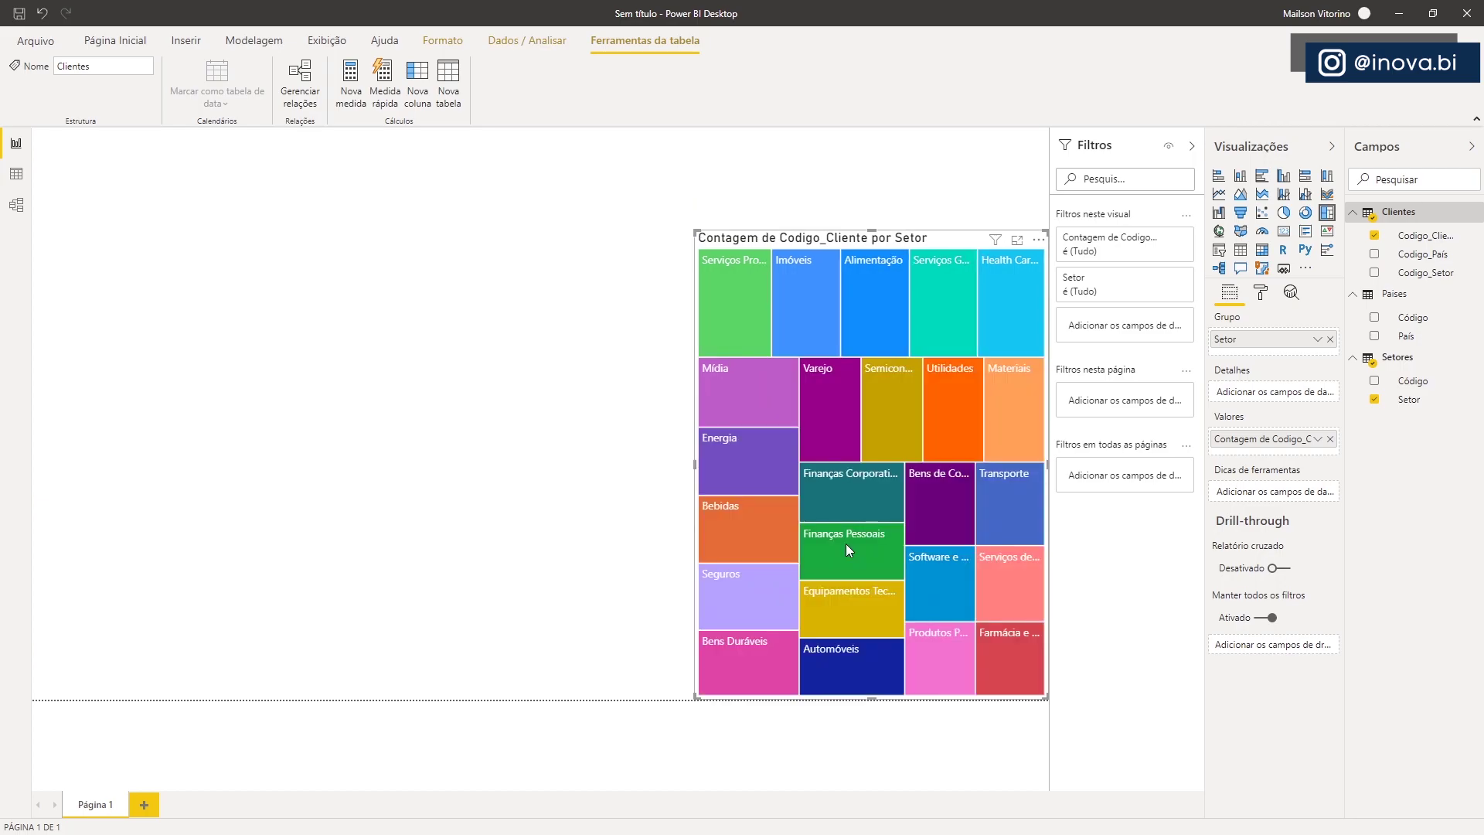
{"action": "mouse_move", "coordinate": [862, 503]}
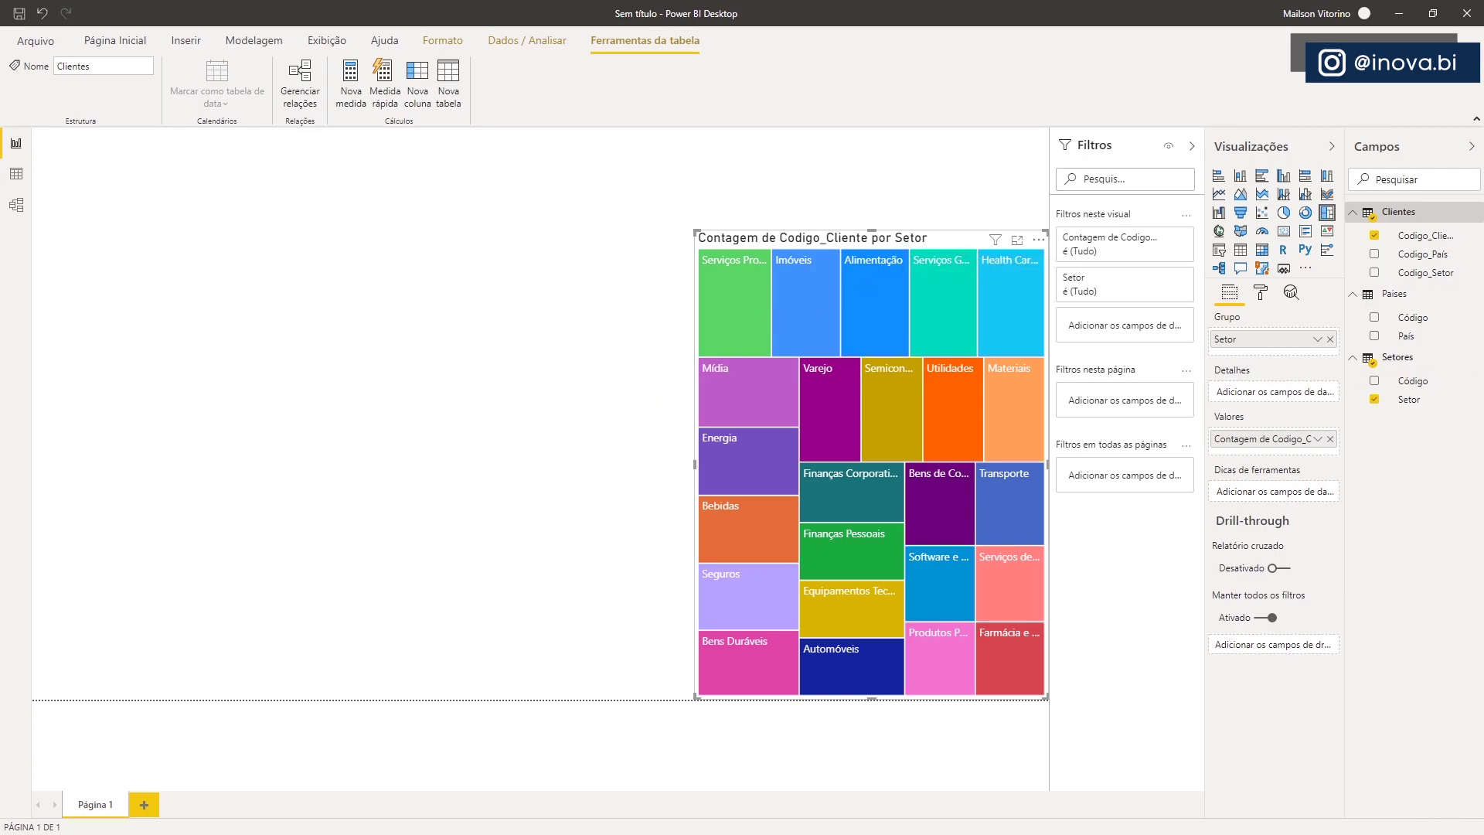
Change the treemap's title to "Total de Clientes por Setor" and turn on its data labels
{"action": "left_click", "coordinate": [1261, 292]}
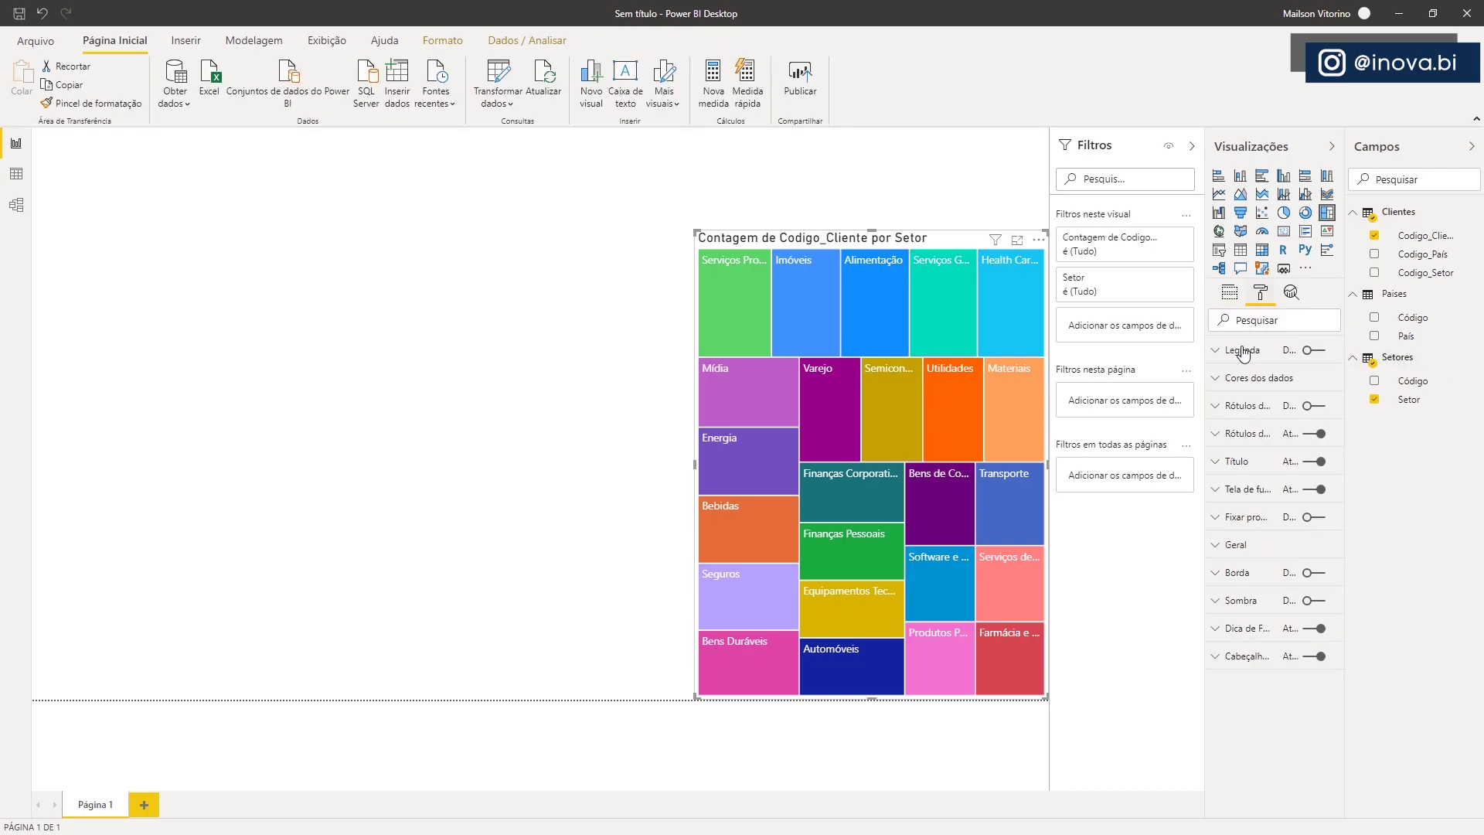
{"action": "left_click", "coordinate": [1214, 467]}
{"action": "left_click", "coordinate": [1249, 506]}
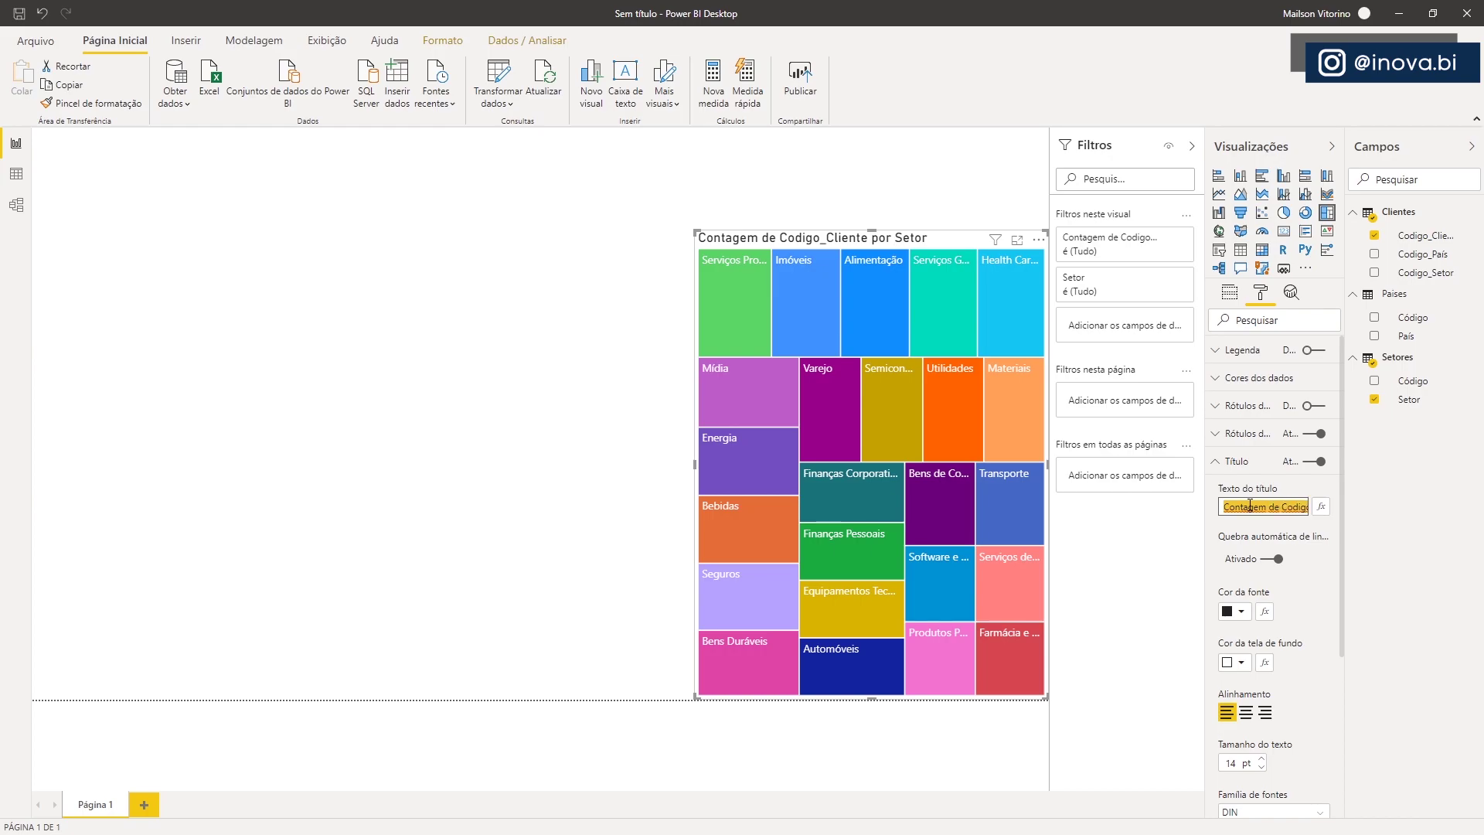
{"action": "type", "text": "Tot"}
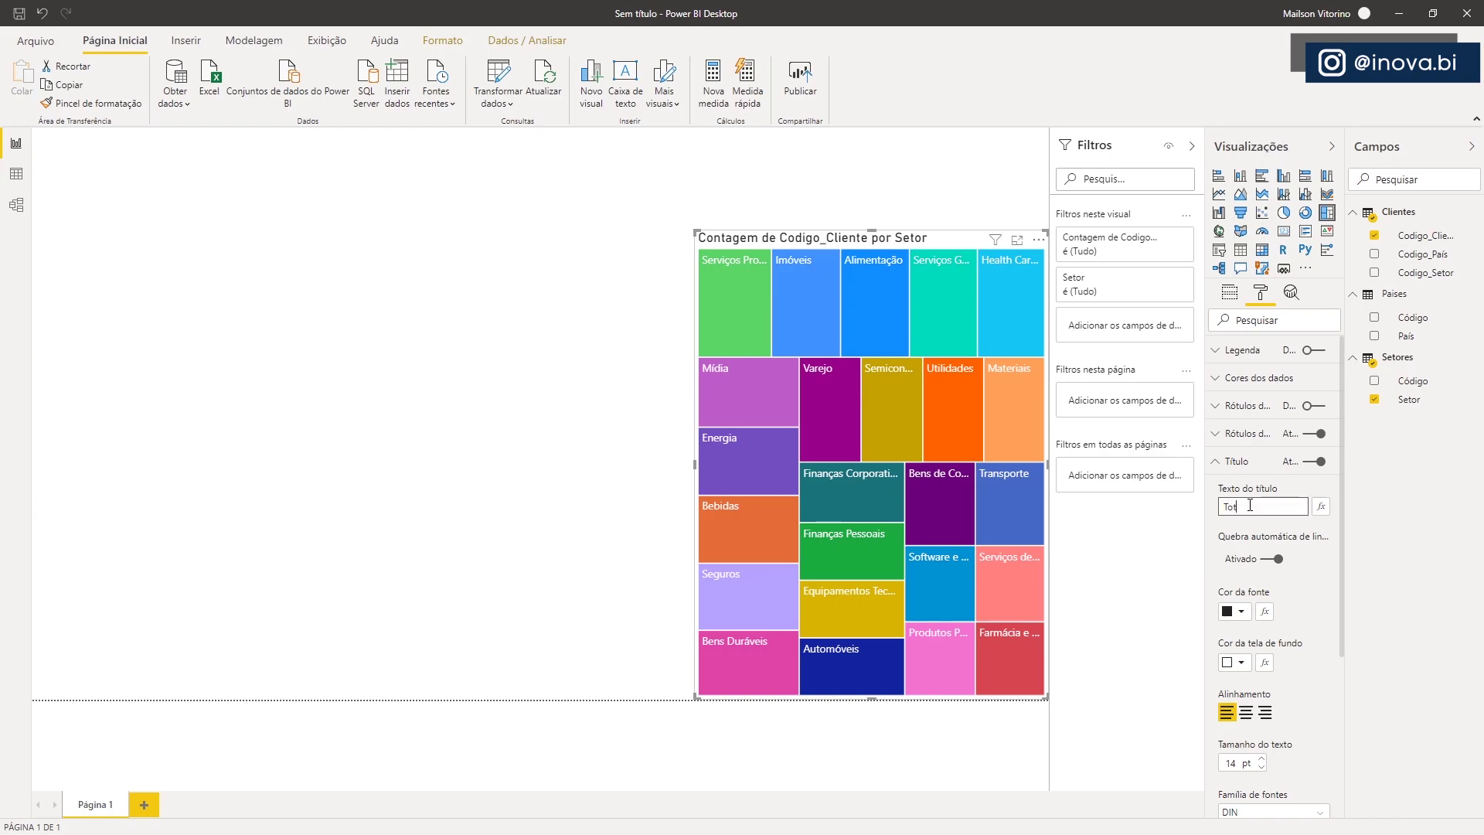
{"action": "type", "text": "al de Clientes por"}
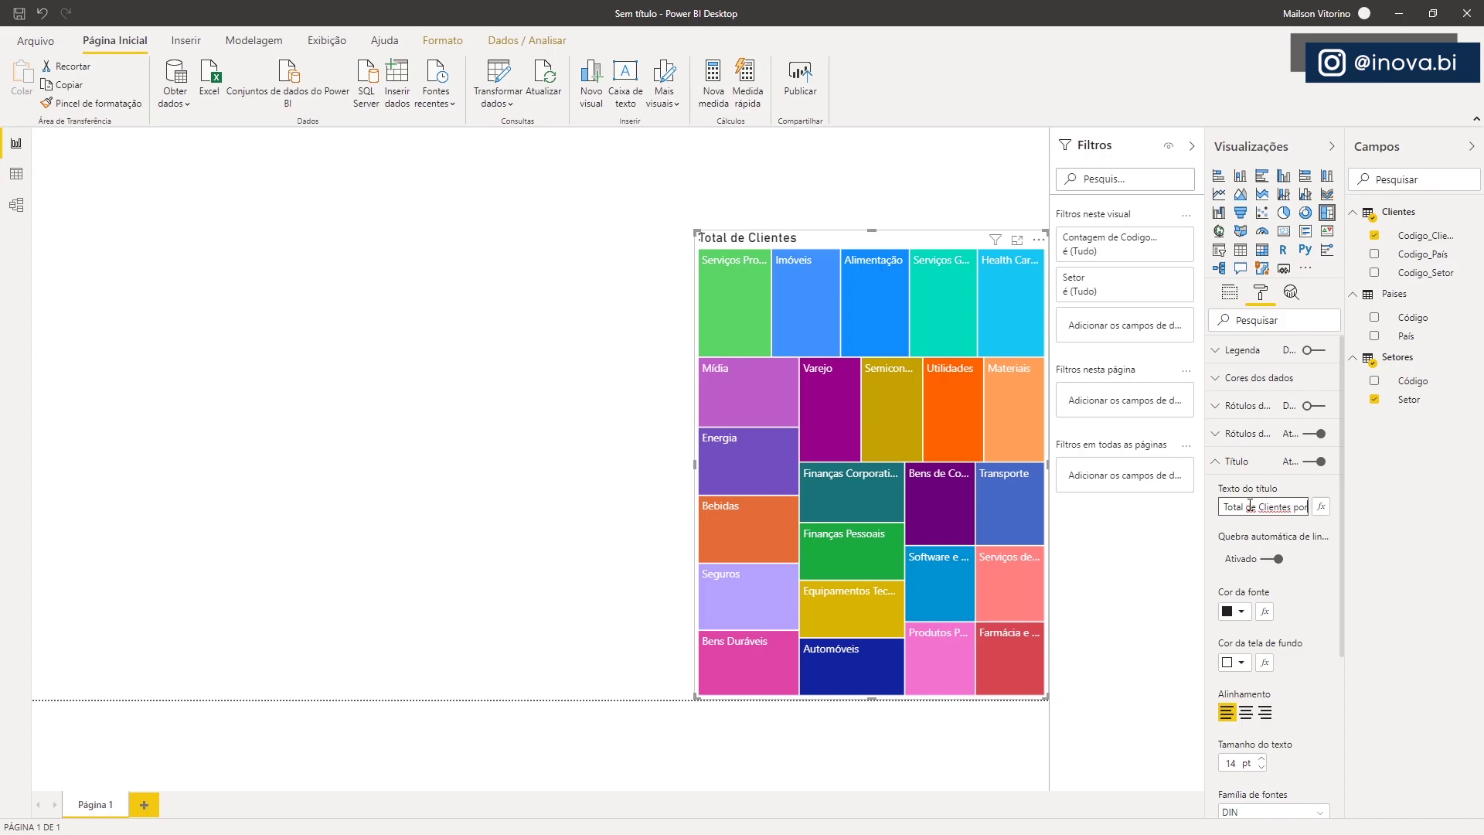
{"action": "type", "text": " Setor"}
{"action": "key", "text": "BackSpace"}
{"action": "key", "text": "BackSpace"}
{"action": "key", "text": "BackSpace"}
{"action": "key", "text": "BackSpace"}
{"action": "type", "text": "tor"}
{"action": "left_click", "coordinate": [1213, 464]}
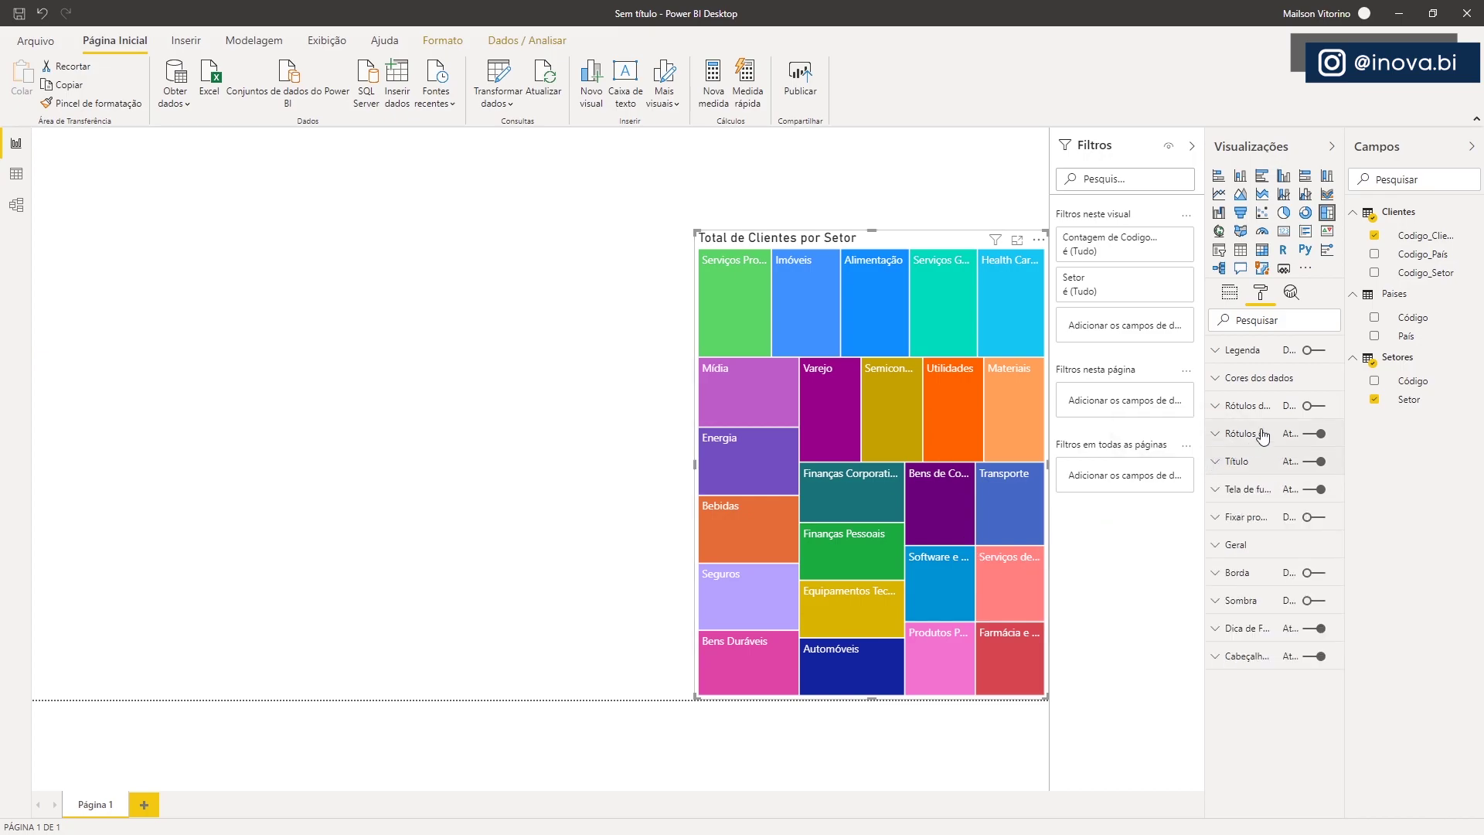
{"action": "left_click", "coordinate": [1318, 406]}
Add the Background1 image from the Videos Power BI folder as the report page's wallpaper
{"action": "left_click", "coordinate": [419, 384]}
{"action": "left_click", "coordinate": [1260, 292]}
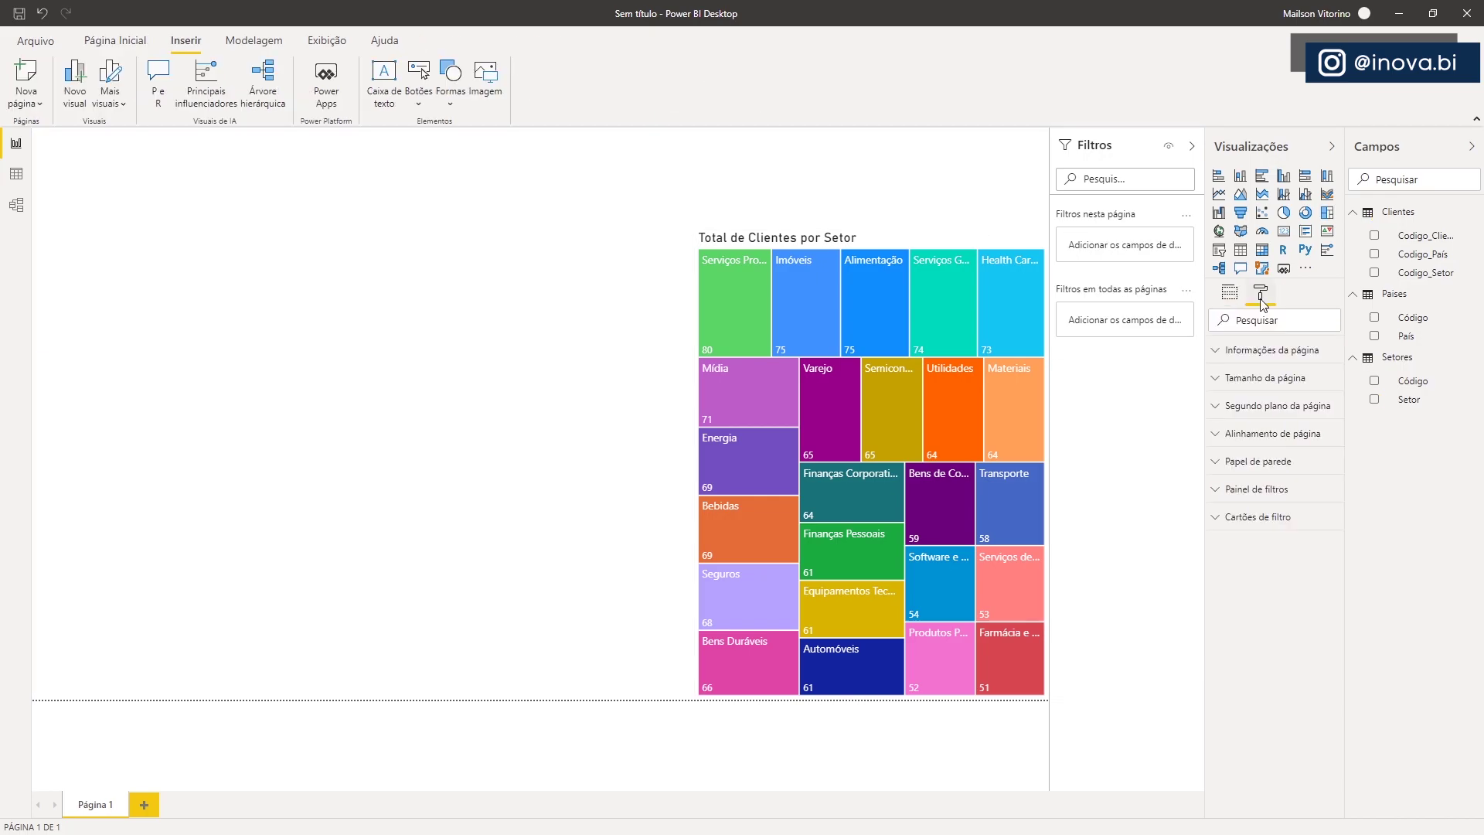
{"action": "left_click", "coordinate": [1218, 465]}
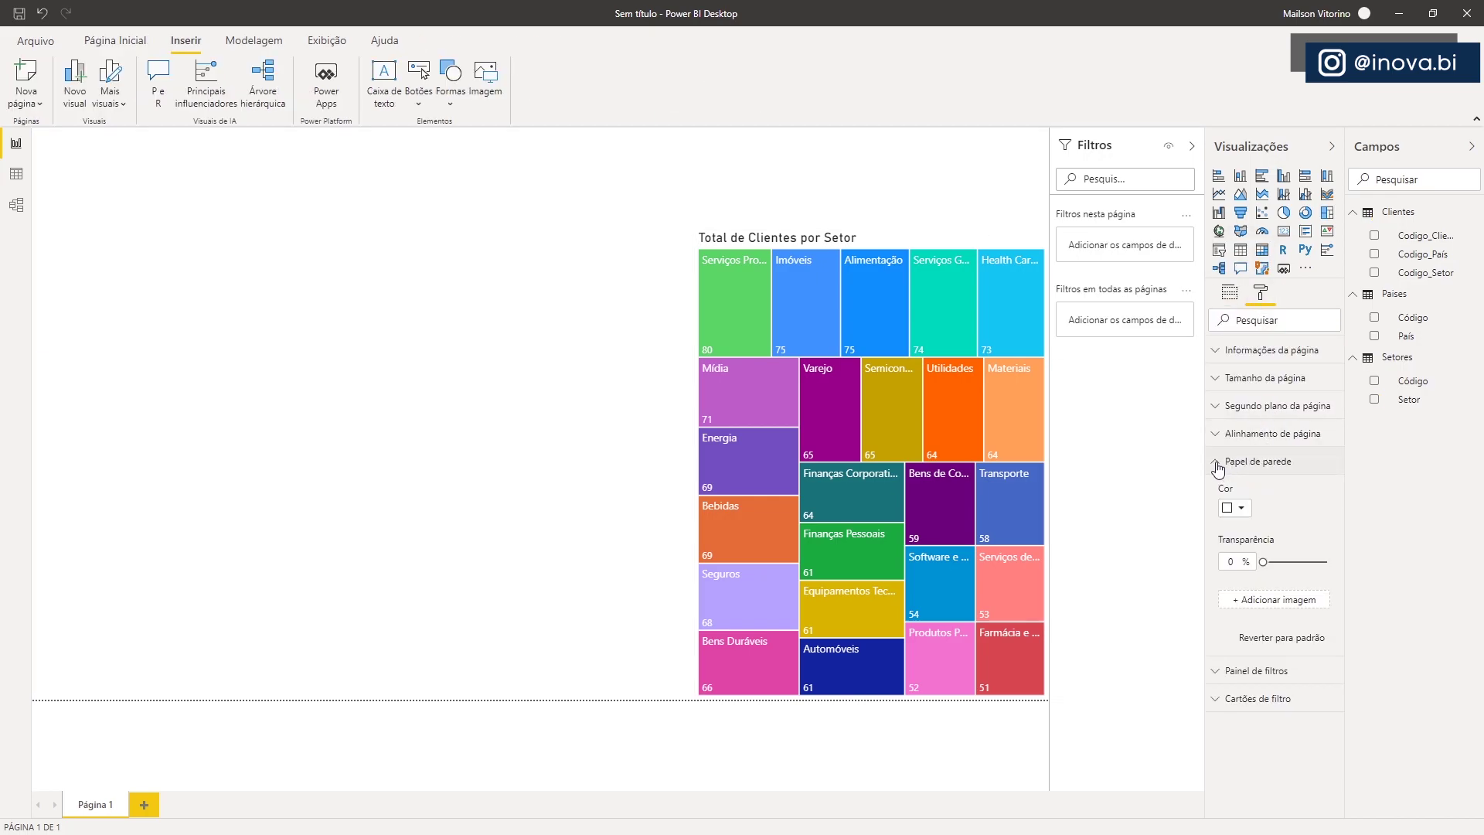
{"action": "left_click", "coordinate": [1274, 600]}
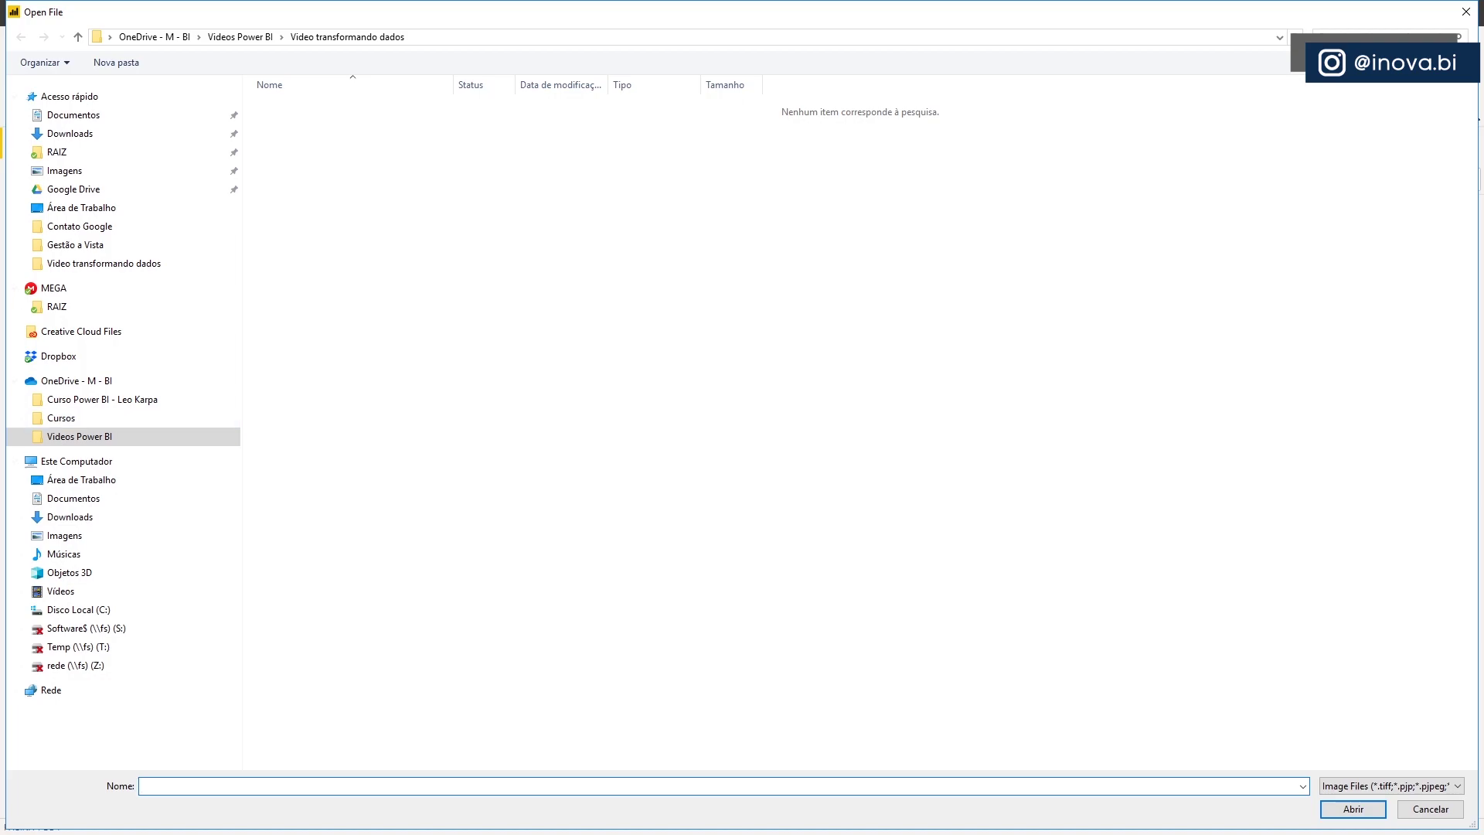
{"action": "left_click", "coordinate": [79, 435]}
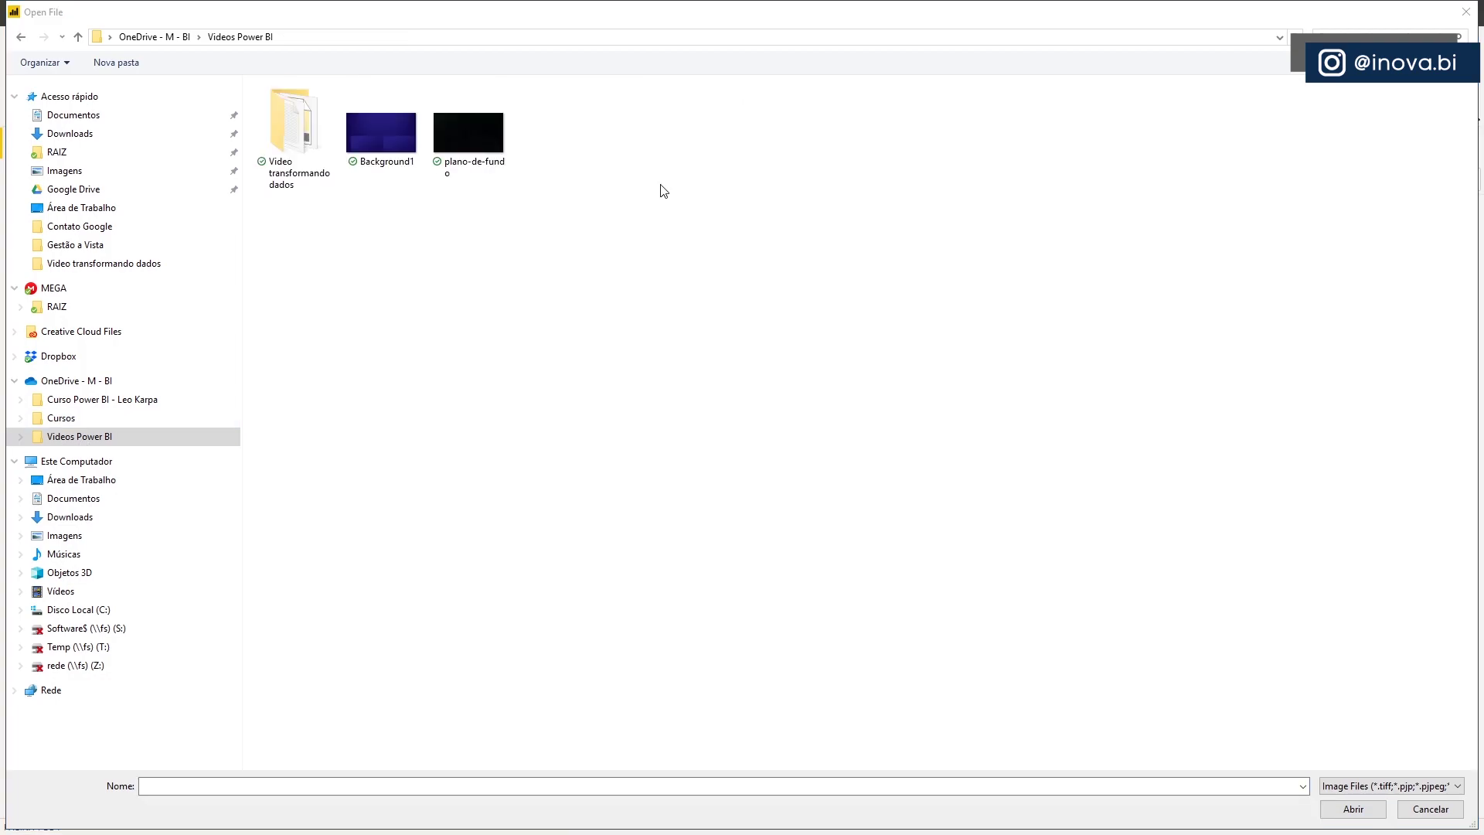
{"action": "key", "text": "Escape"}
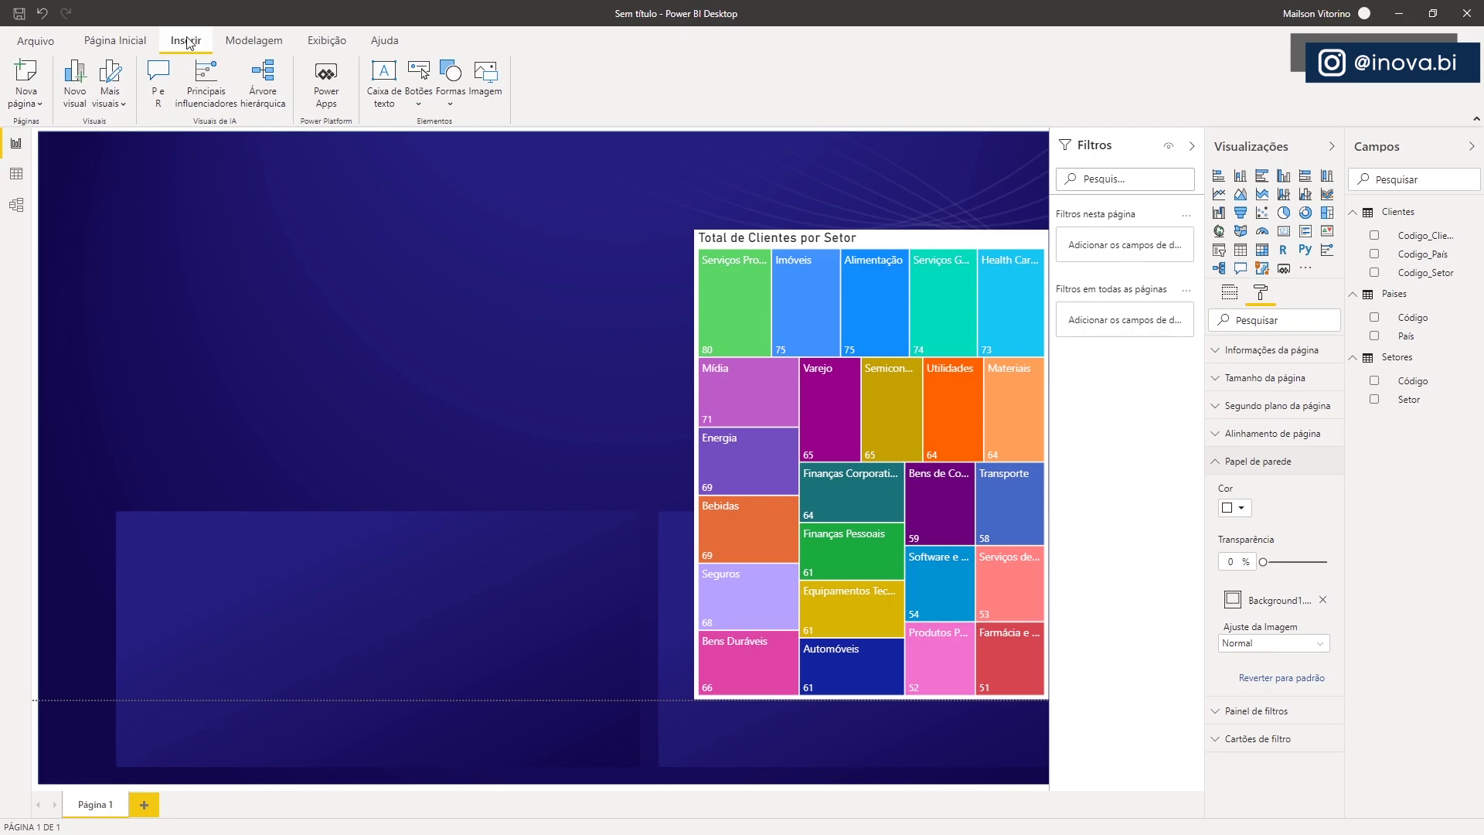
Insert a text box across the top of the page, ending at the treemap's upper-left corner
{"action": "left_click", "coordinate": [384, 81]}
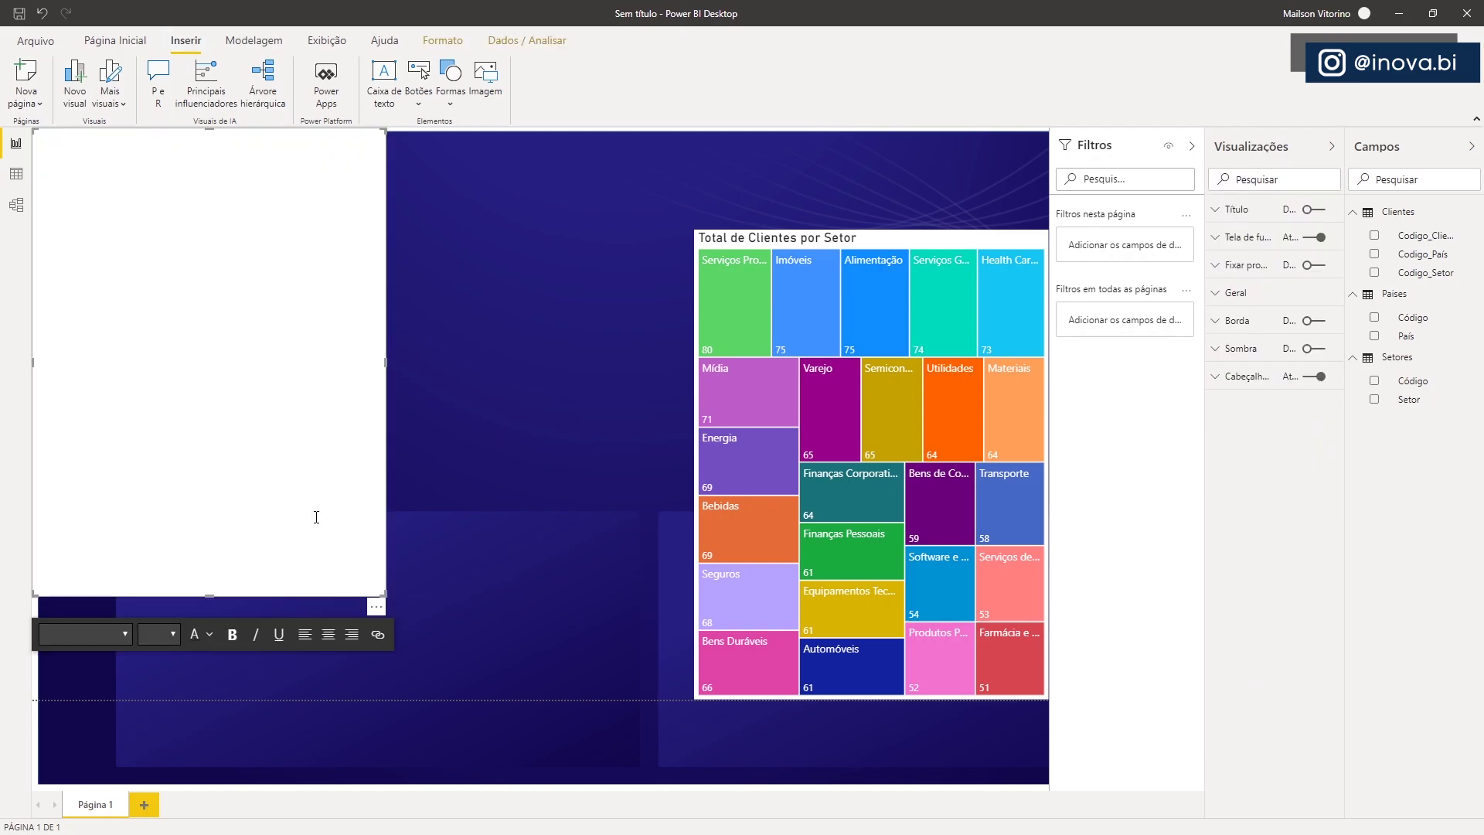
{"action": "left_click_drag", "start_coordinate": [384, 594], "coordinate": [707, 225]}
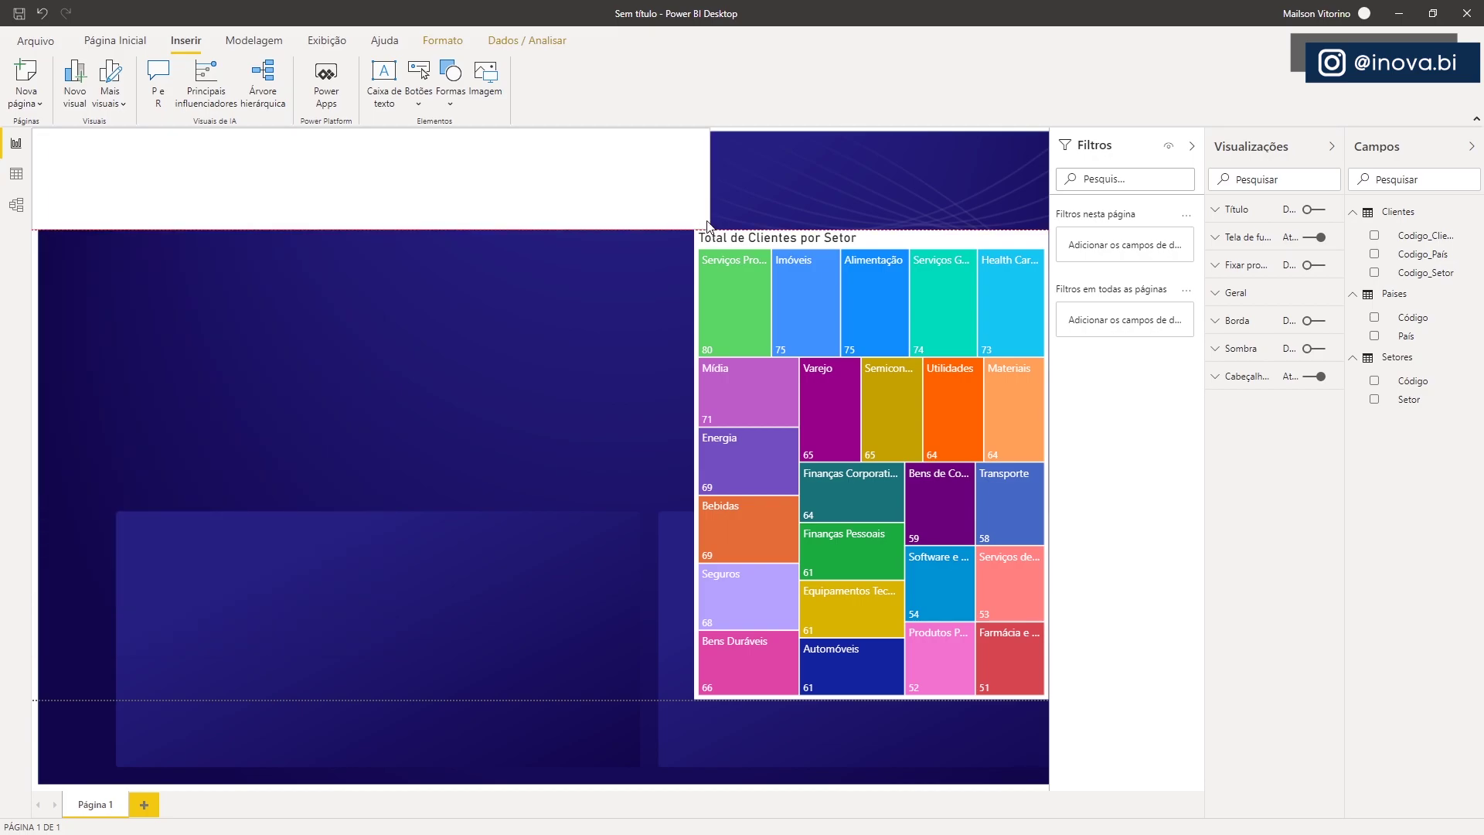
{"action": "left_click_drag", "start_coordinate": [707, 225], "coordinate": [693, 227]}
Enter the heading "Transformação de Dados - Dividindo colunas e transformando tabelas (Part - 1)" in the text box
{"action": "type", "text": "Tra"}
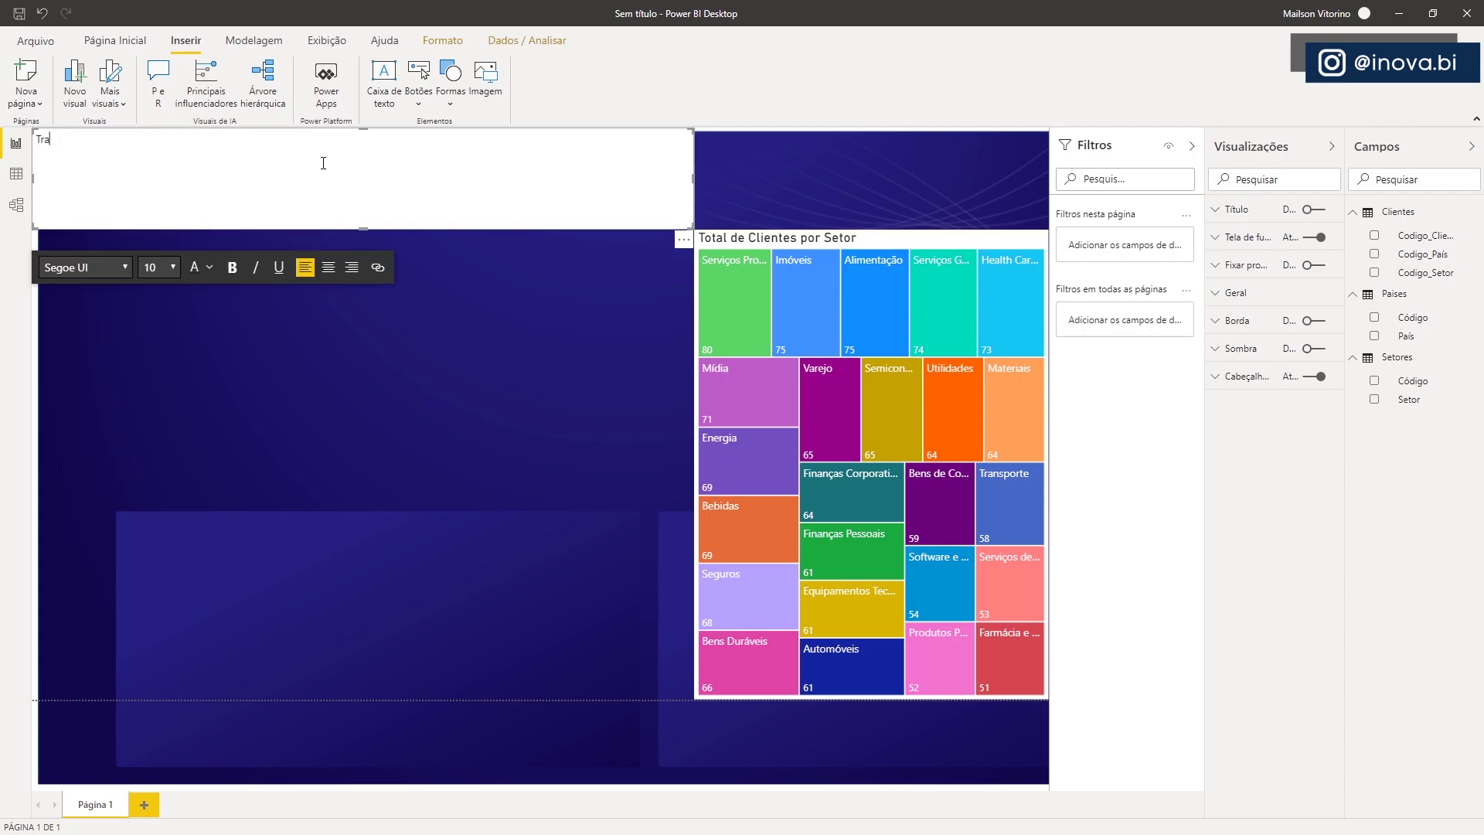
{"action": "type", "text": "nsformação de Dados - Dividindo"}
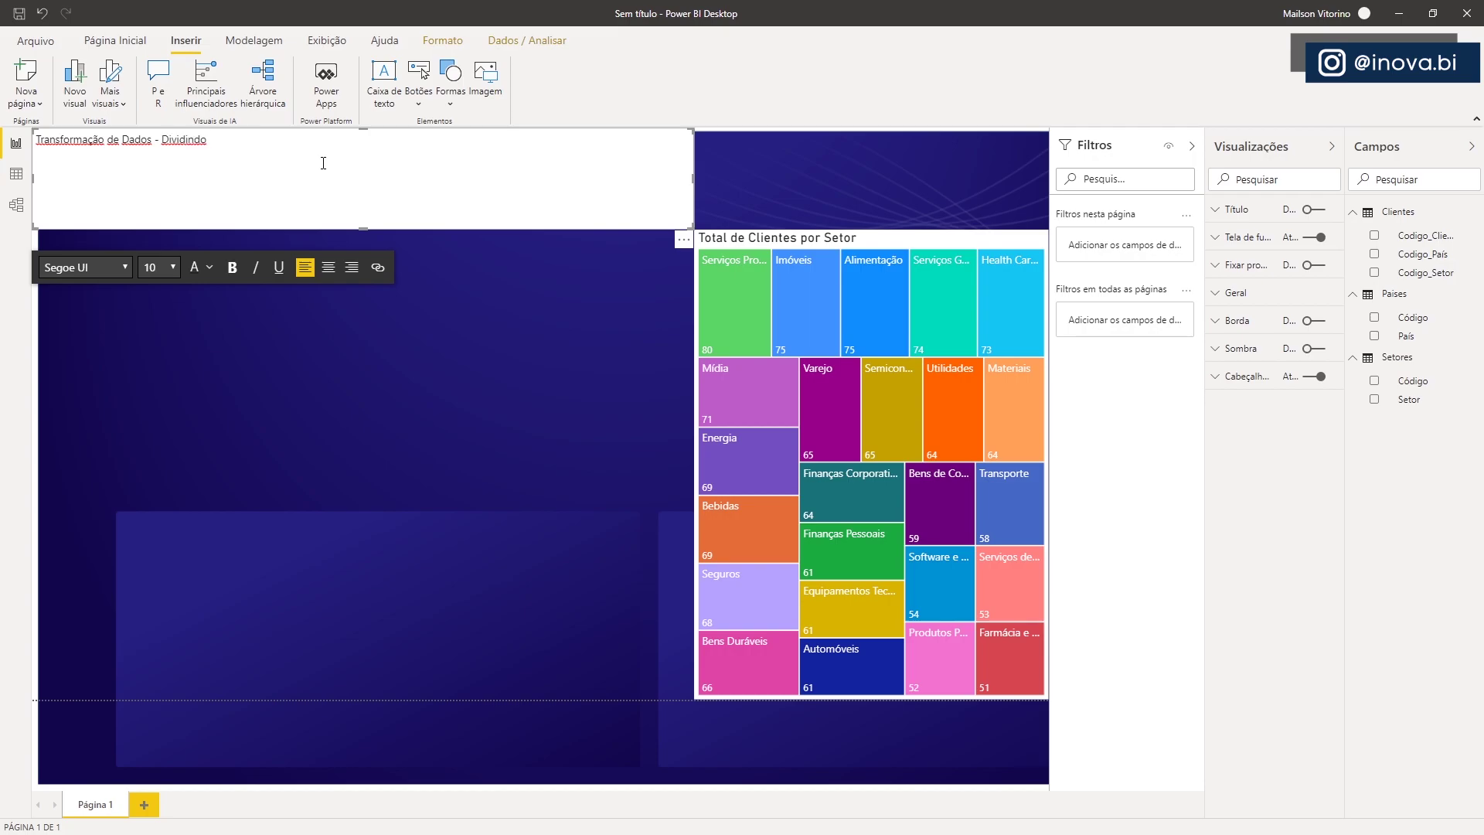
{"action": "type", "text": " colunas e"}
{"action": "type", "text": " trans"}
{"action": "type", "text": "formando tabel"}
{"action": "type", "text": "as "}
{"action": "type", "text": "()"}
{"action": "type", "text": "Part"}
{"action": "type", "text": " -"}
{"action": "type", "text": " 1"}
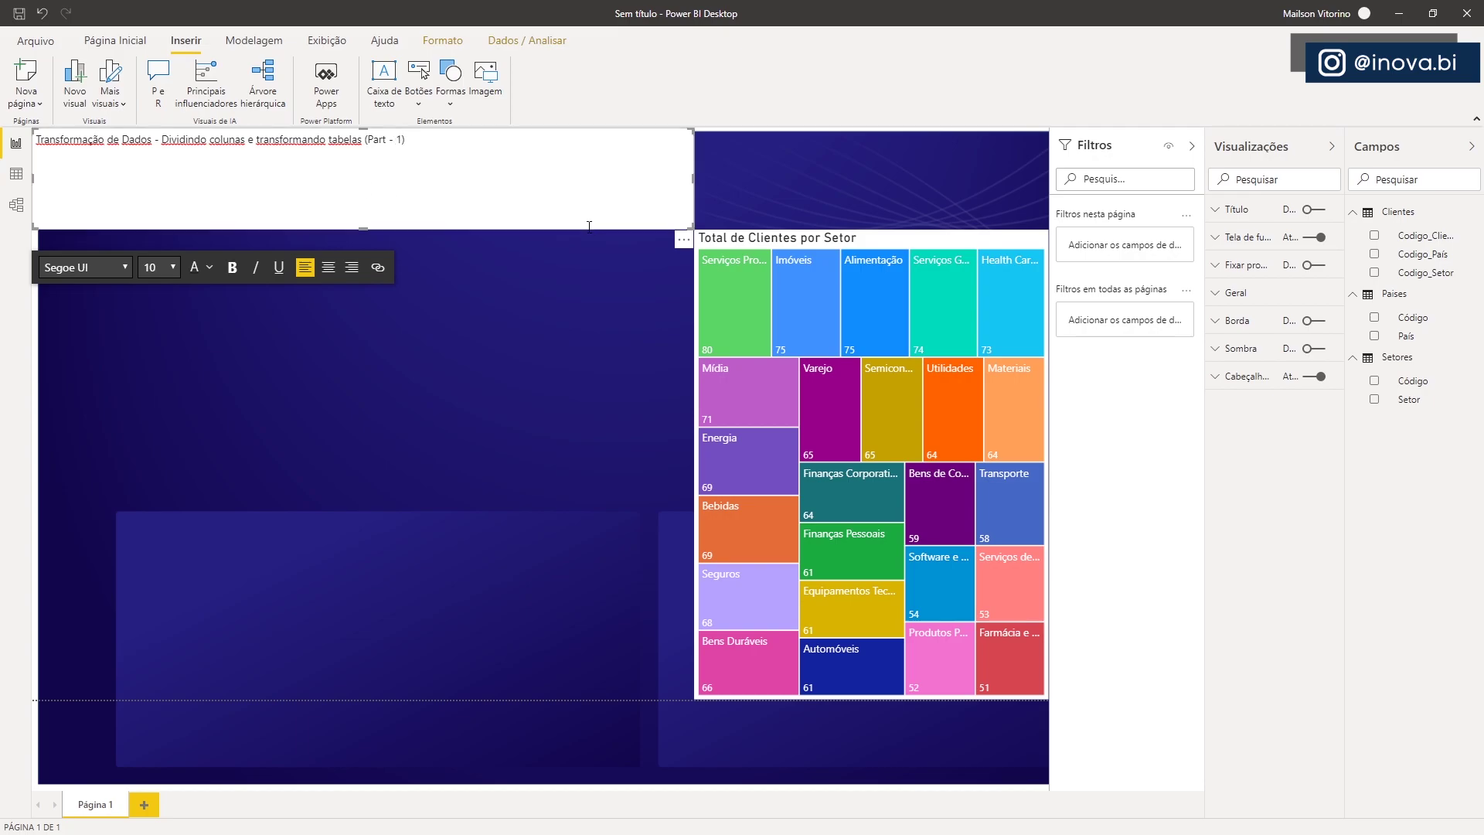
Format the whole heading in Segoe (Bold) at size 16, with bold applied and a different font colour
{"action": "left_click_drag", "start_coordinate": [427, 143], "coordinate": [23, 145]}
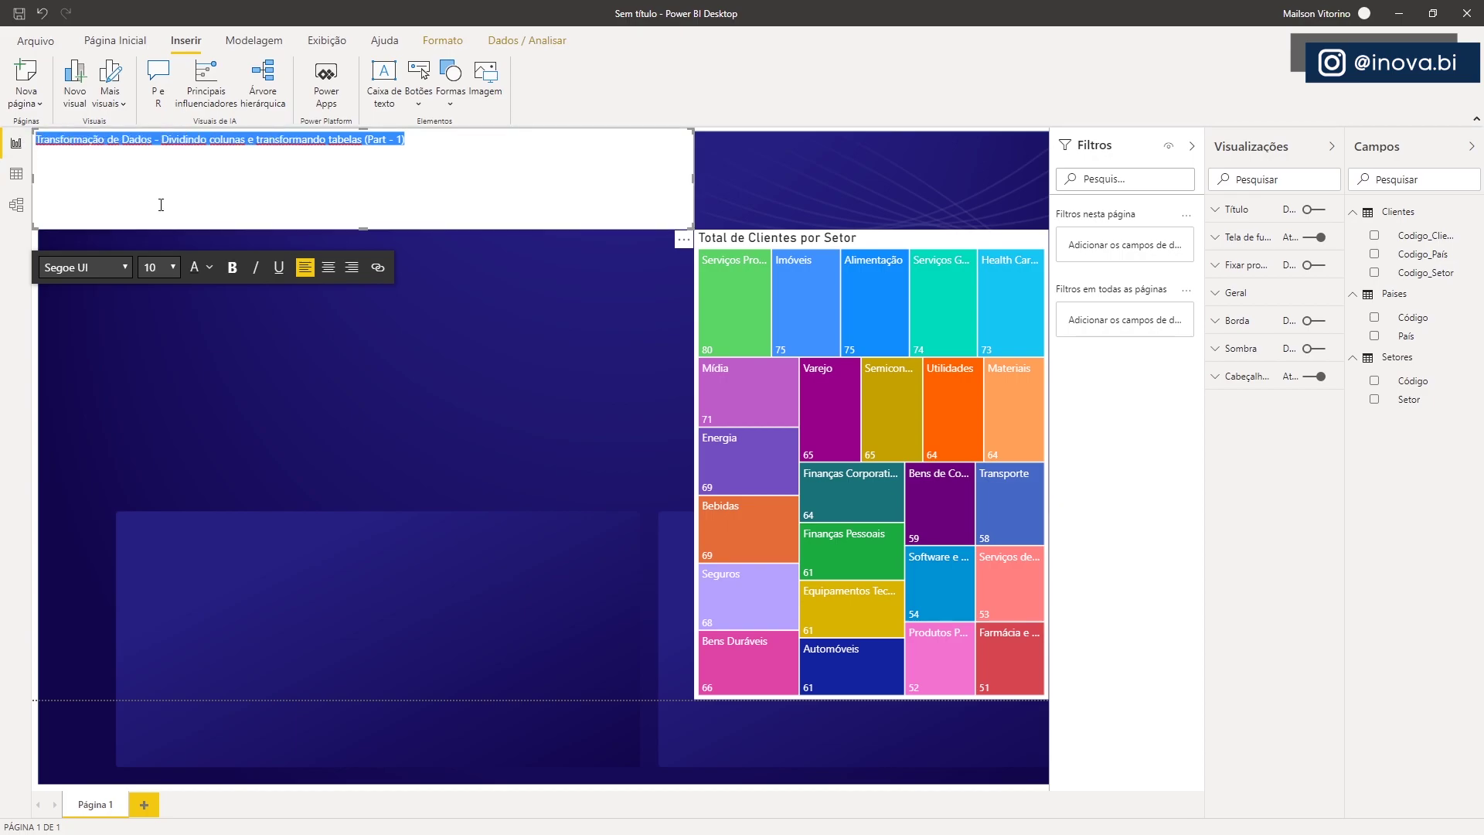
{"action": "left_click", "coordinate": [124, 265]}
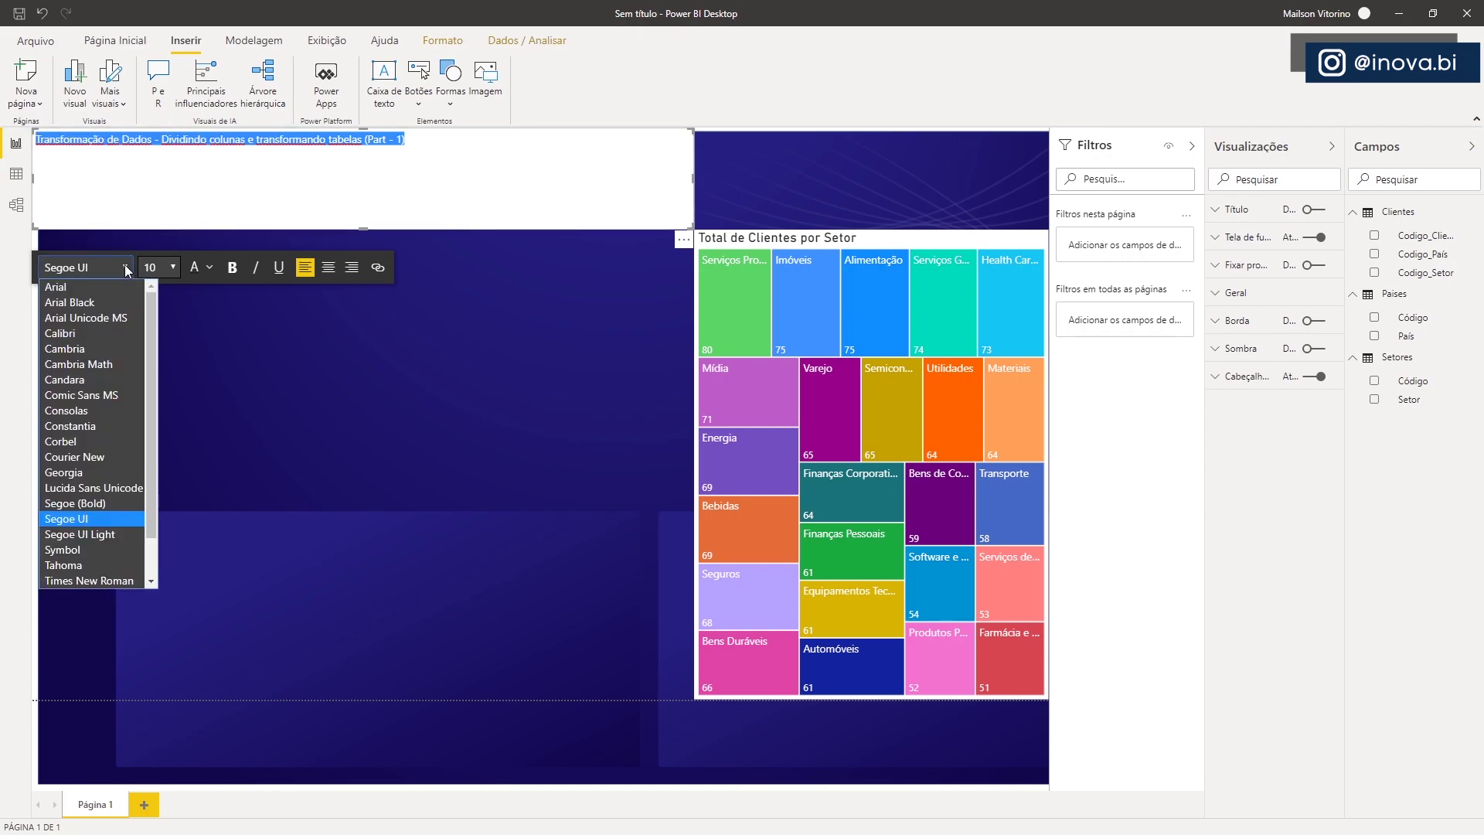
{"action": "left_click", "coordinate": [90, 503]}
{"action": "left_click", "coordinate": [168, 267]}
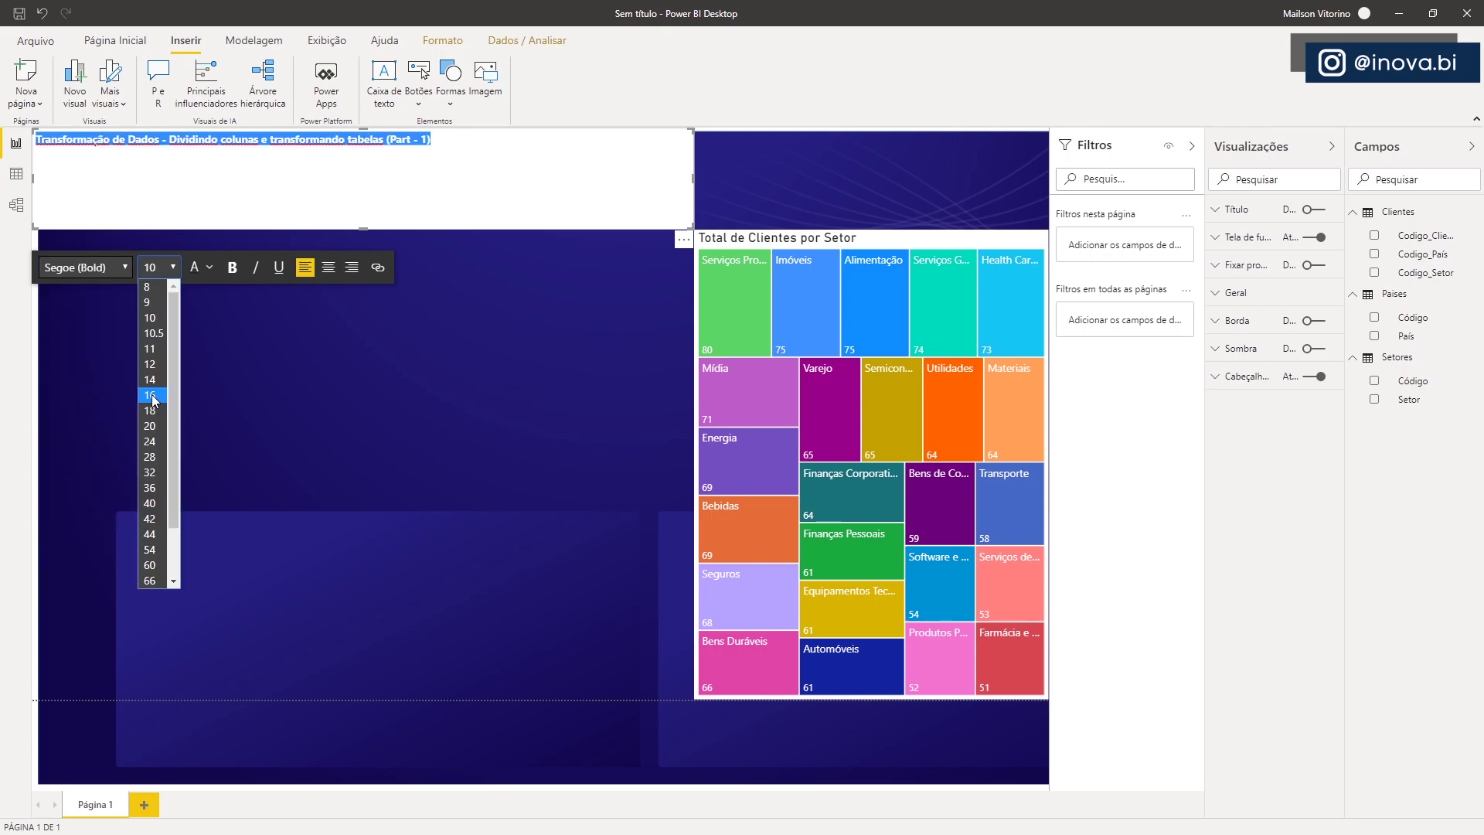
{"action": "left_click", "coordinate": [152, 395]}
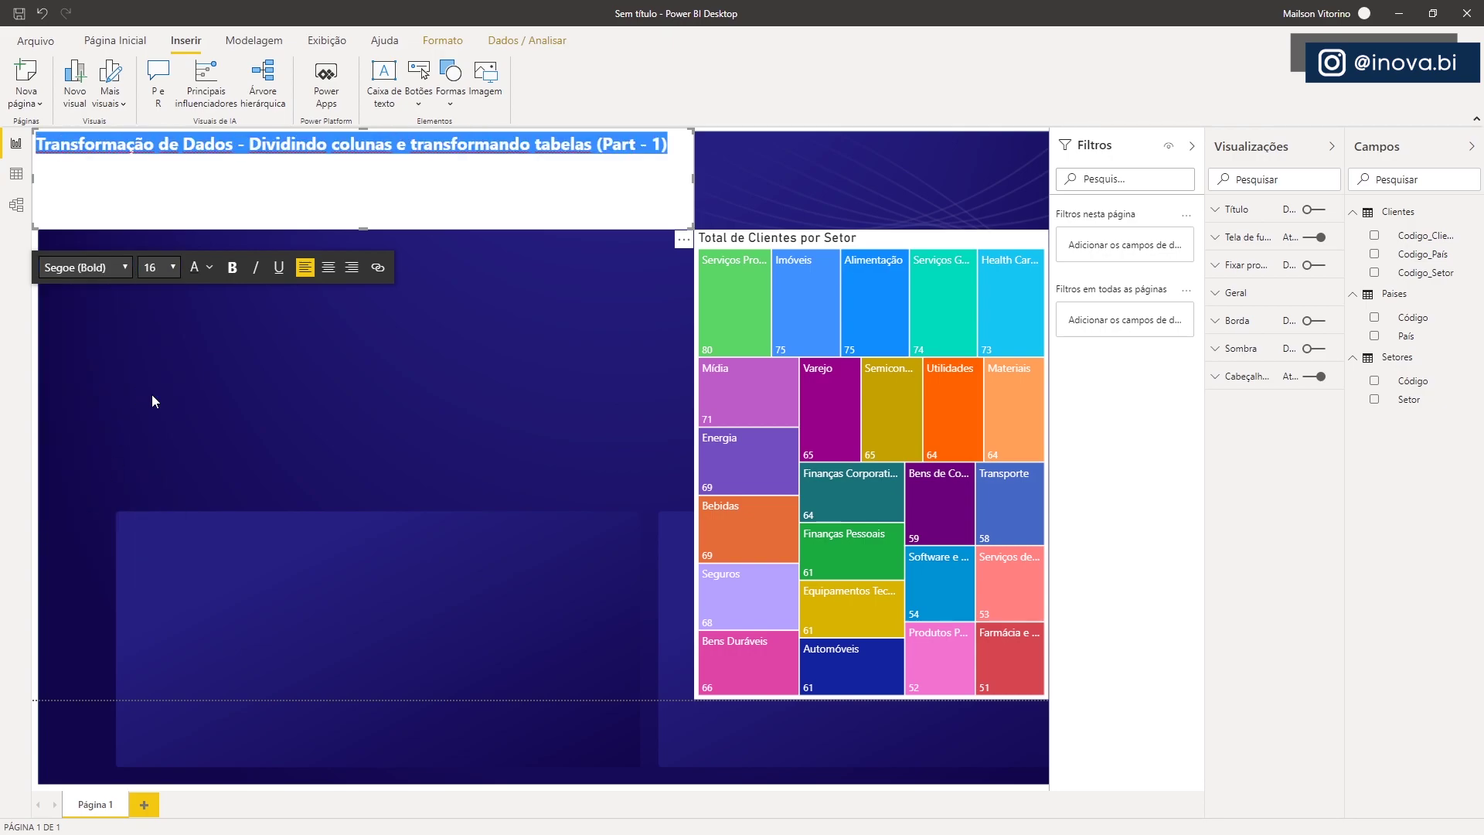
{"action": "left_click", "coordinate": [210, 271]}
{"action": "left_click", "coordinate": [215, 314]}
{"action": "left_click", "coordinate": [231, 268]}
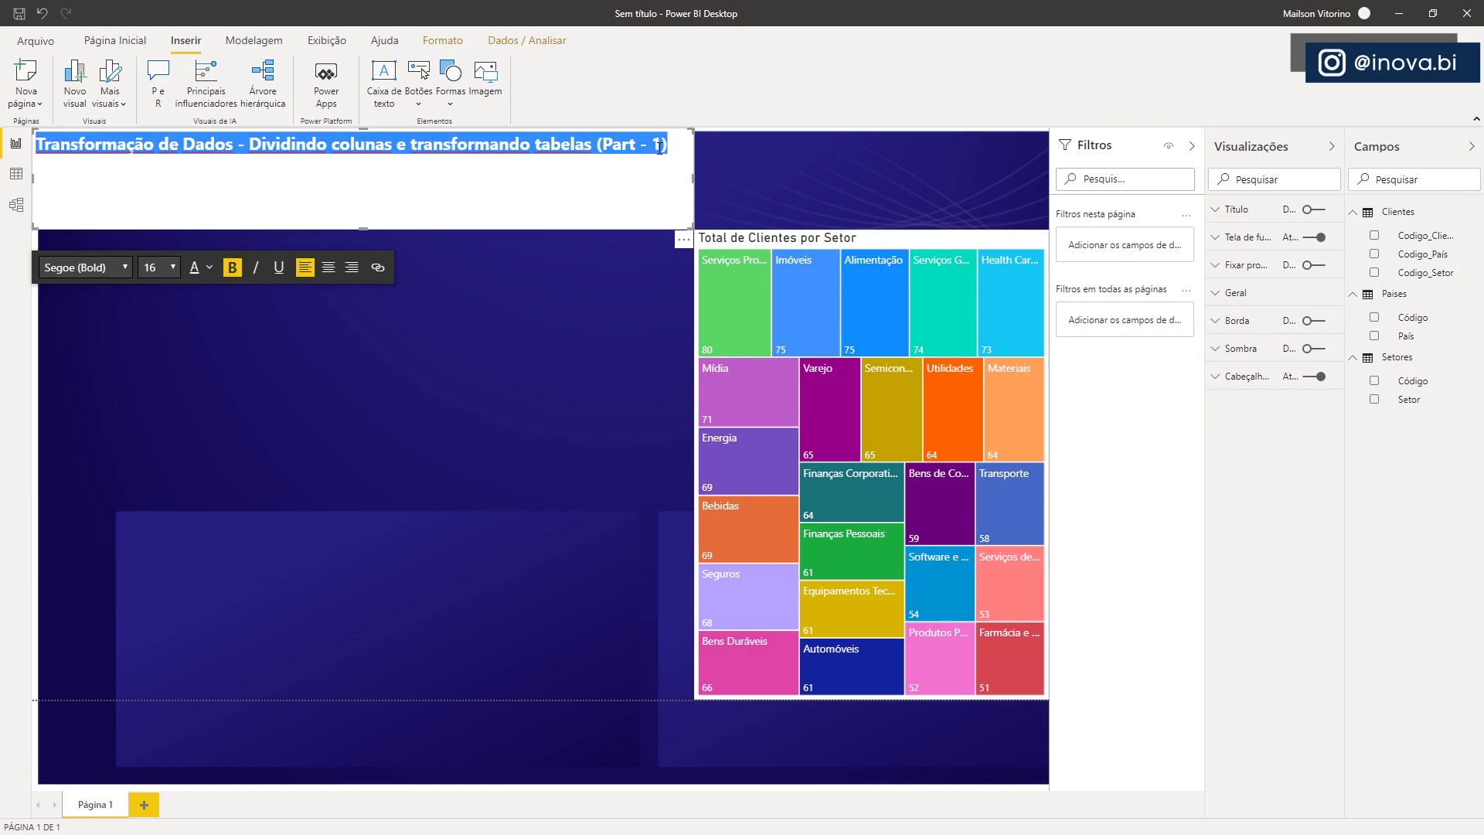
Turn off the heading text box's background and reduce the box's height to about half
{"action": "left_click", "coordinate": [932, 224]}
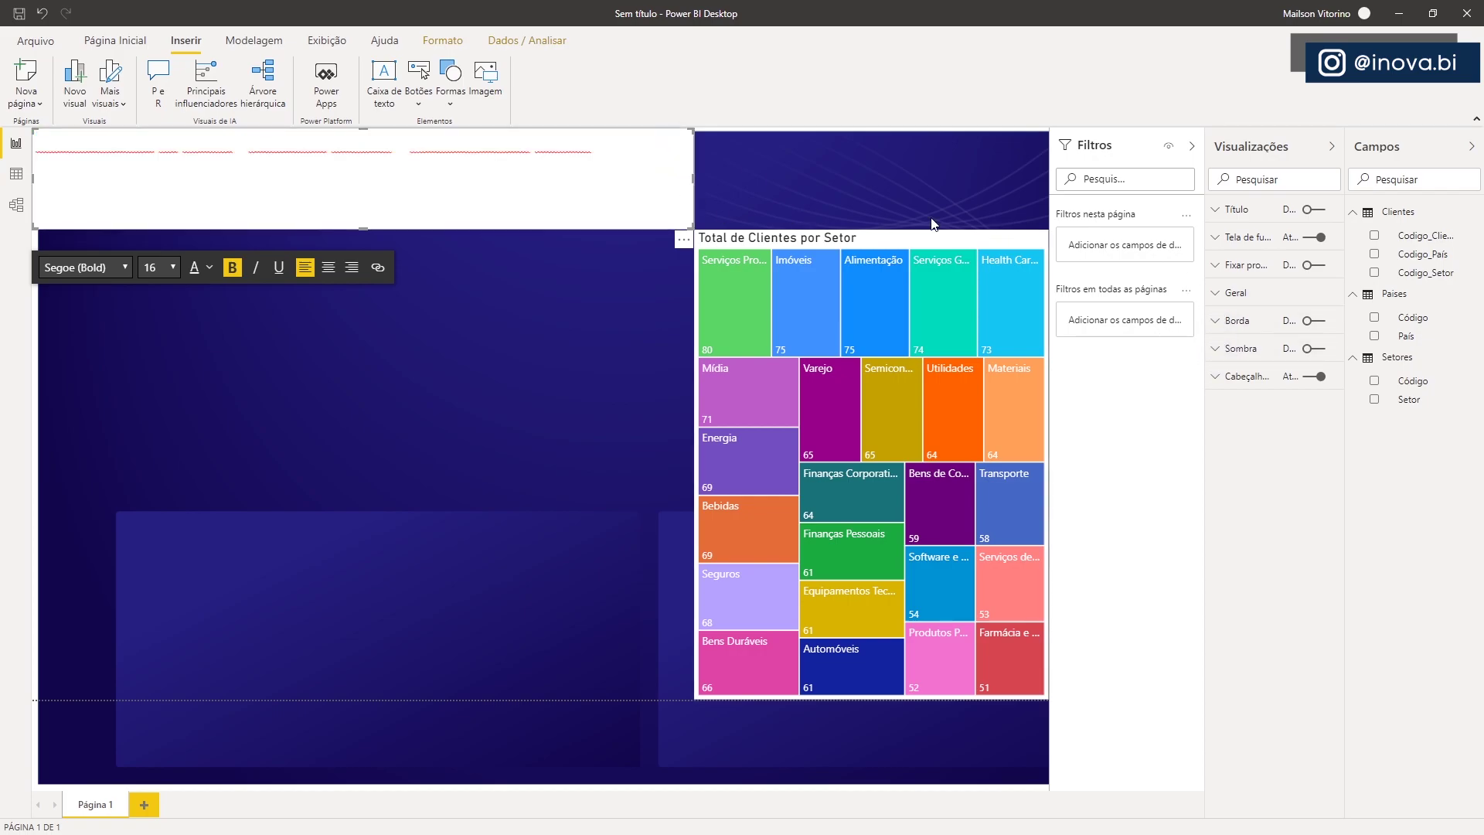
{"action": "left_click", "coordinate": [1314, 238]}
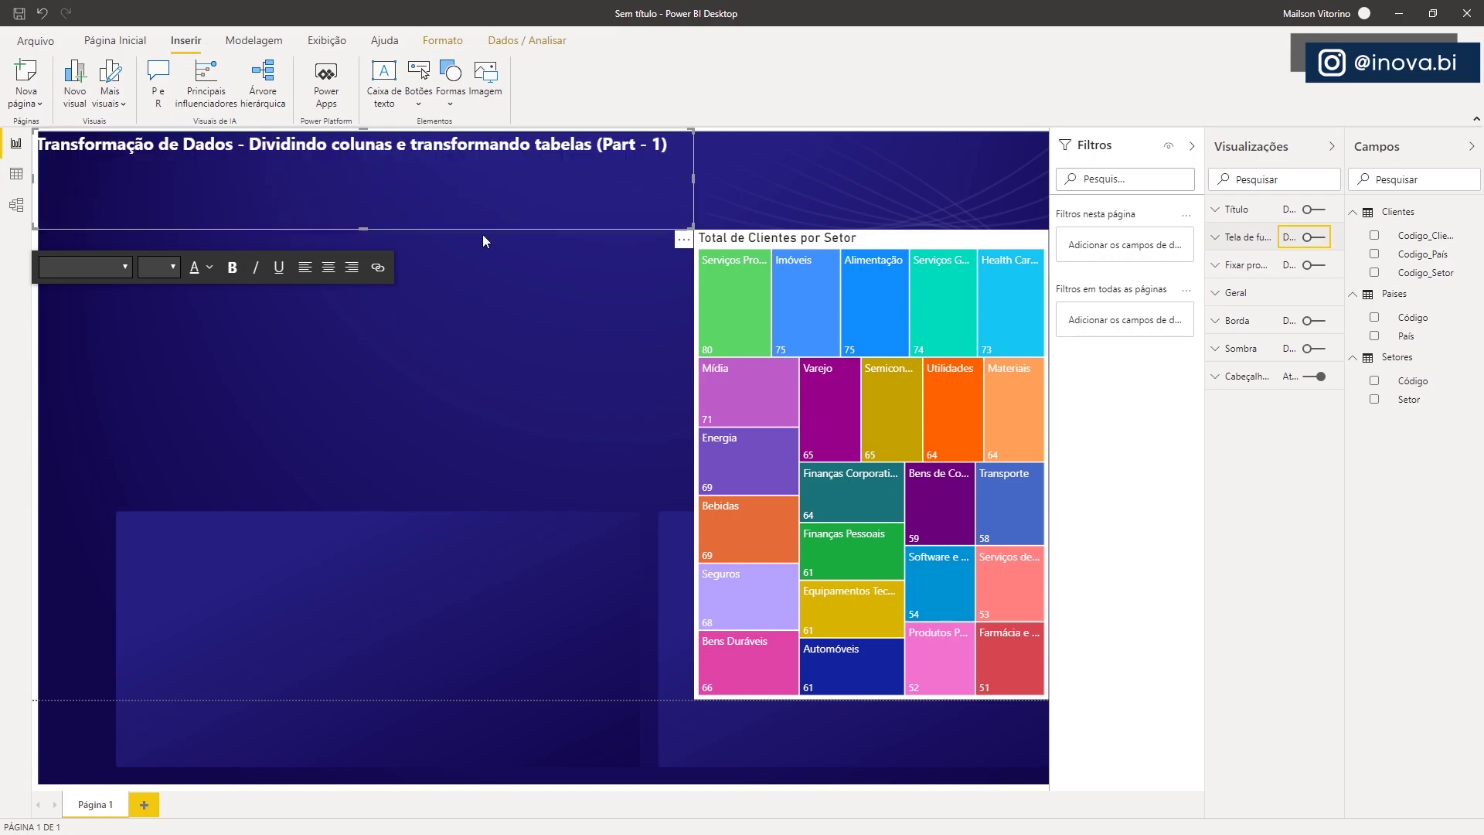
{"action": "left_click_drag", "start_coordinate": [378, 227], "coordinate": [382, 180]}
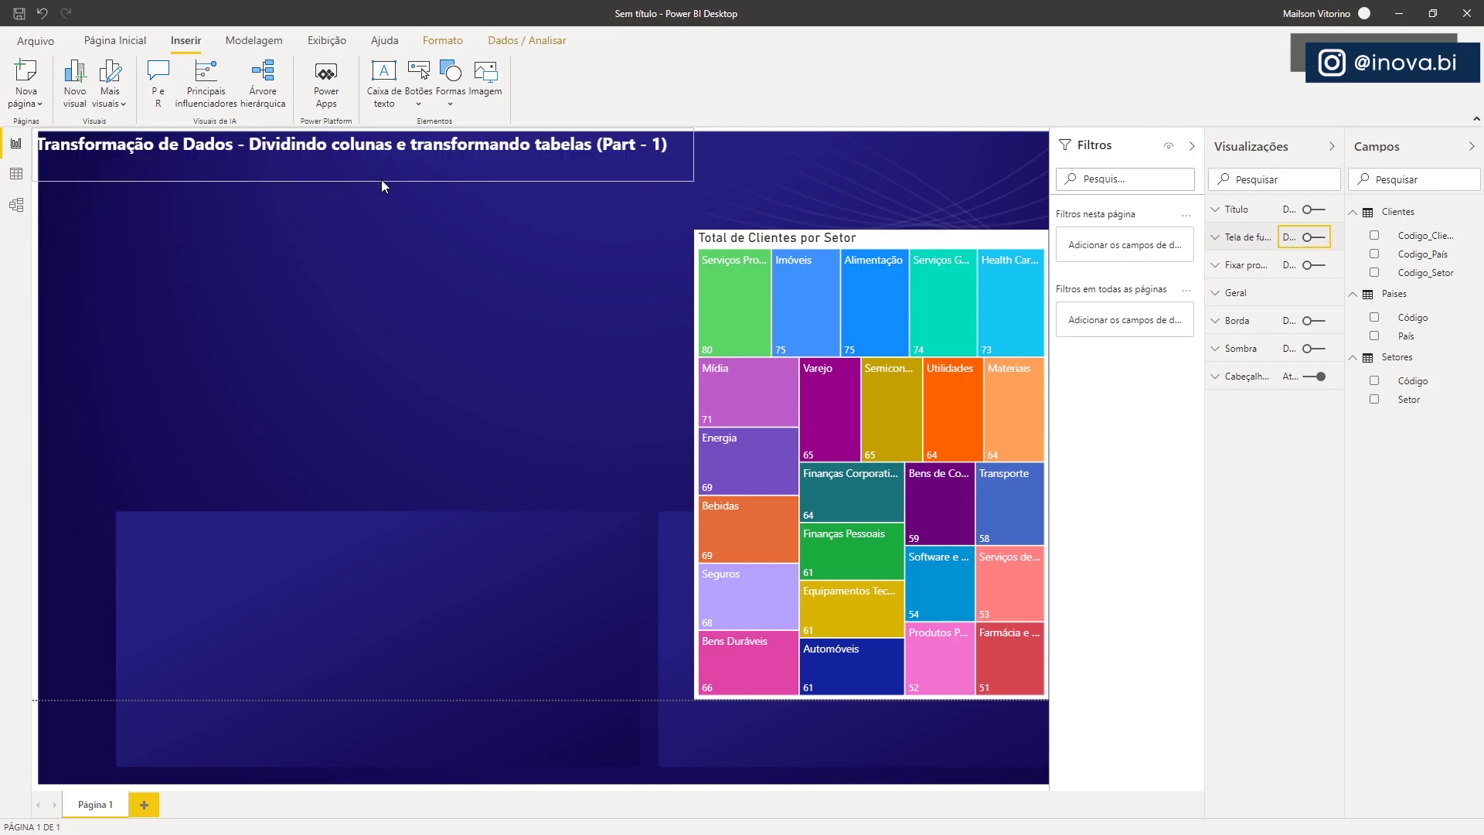
Insert the Logo PNG image from the Logo folder and shrink it into the page's upper-right corner, above the treemap
{"action": "left_click", "coordinate": [486, 81]}
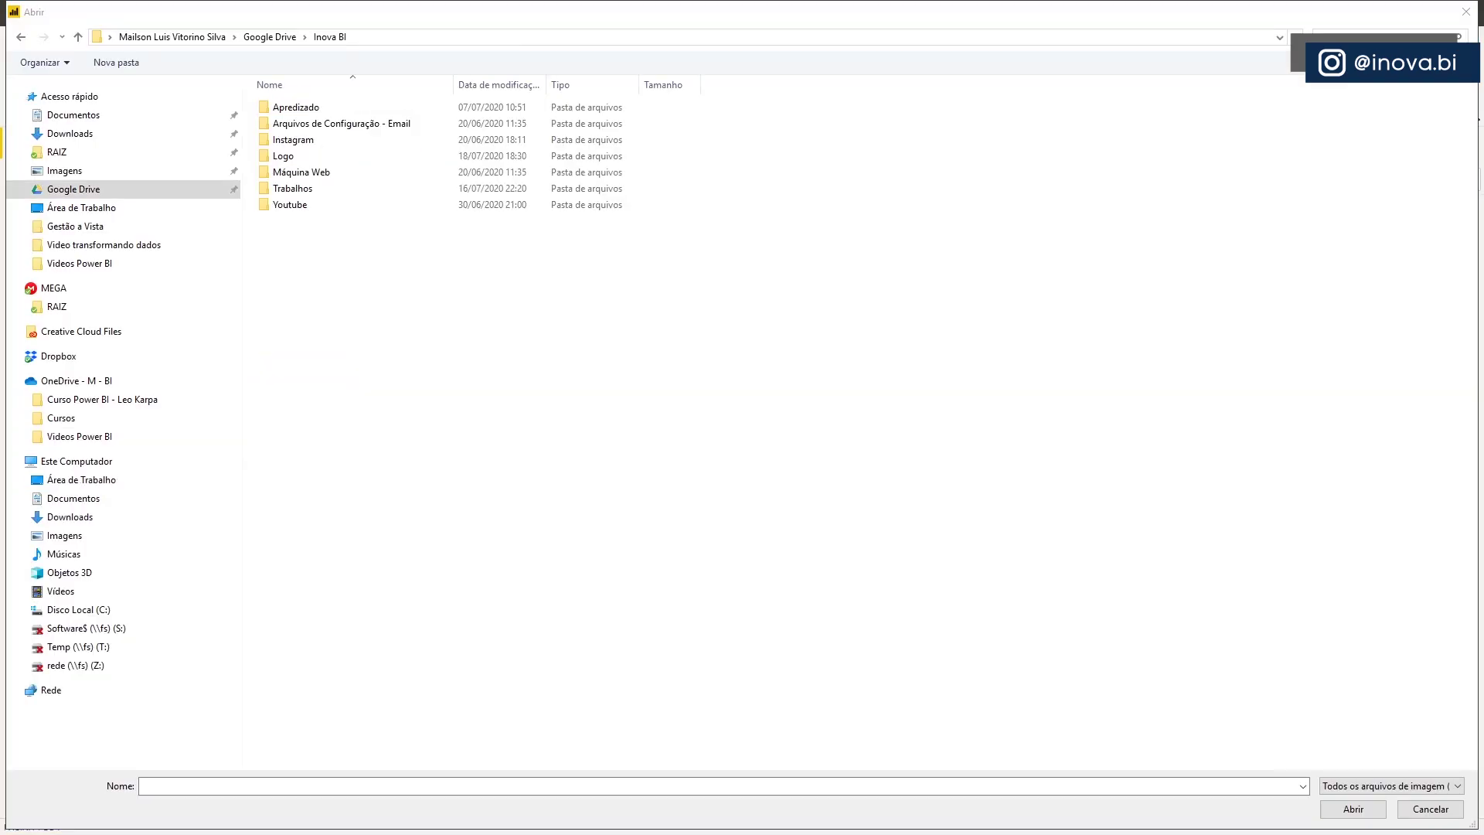
{"action": "double_click", "coordinate": [286, 155]}
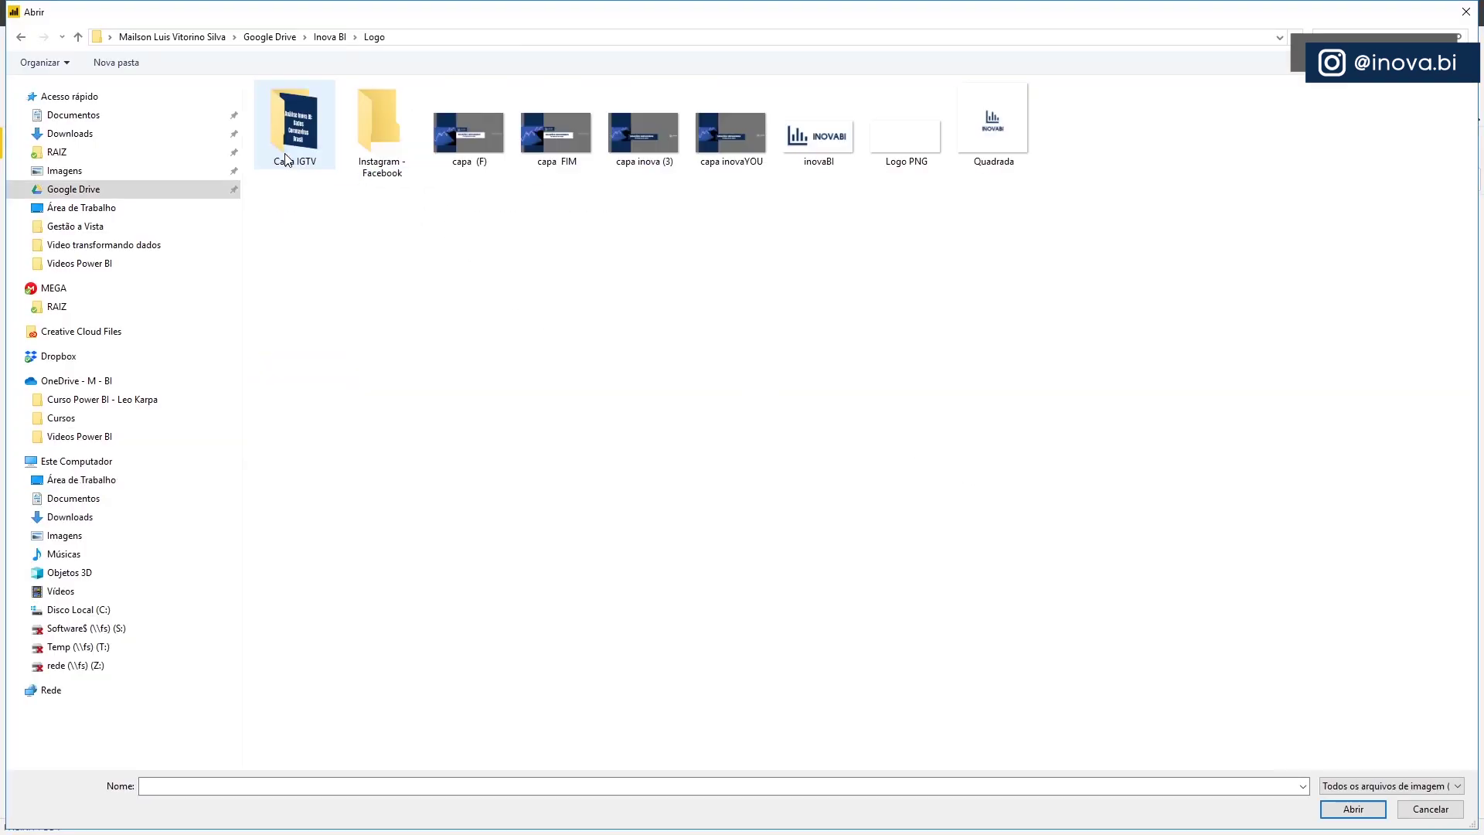
{"action": "double_click", "coordinate": [910, 139]}
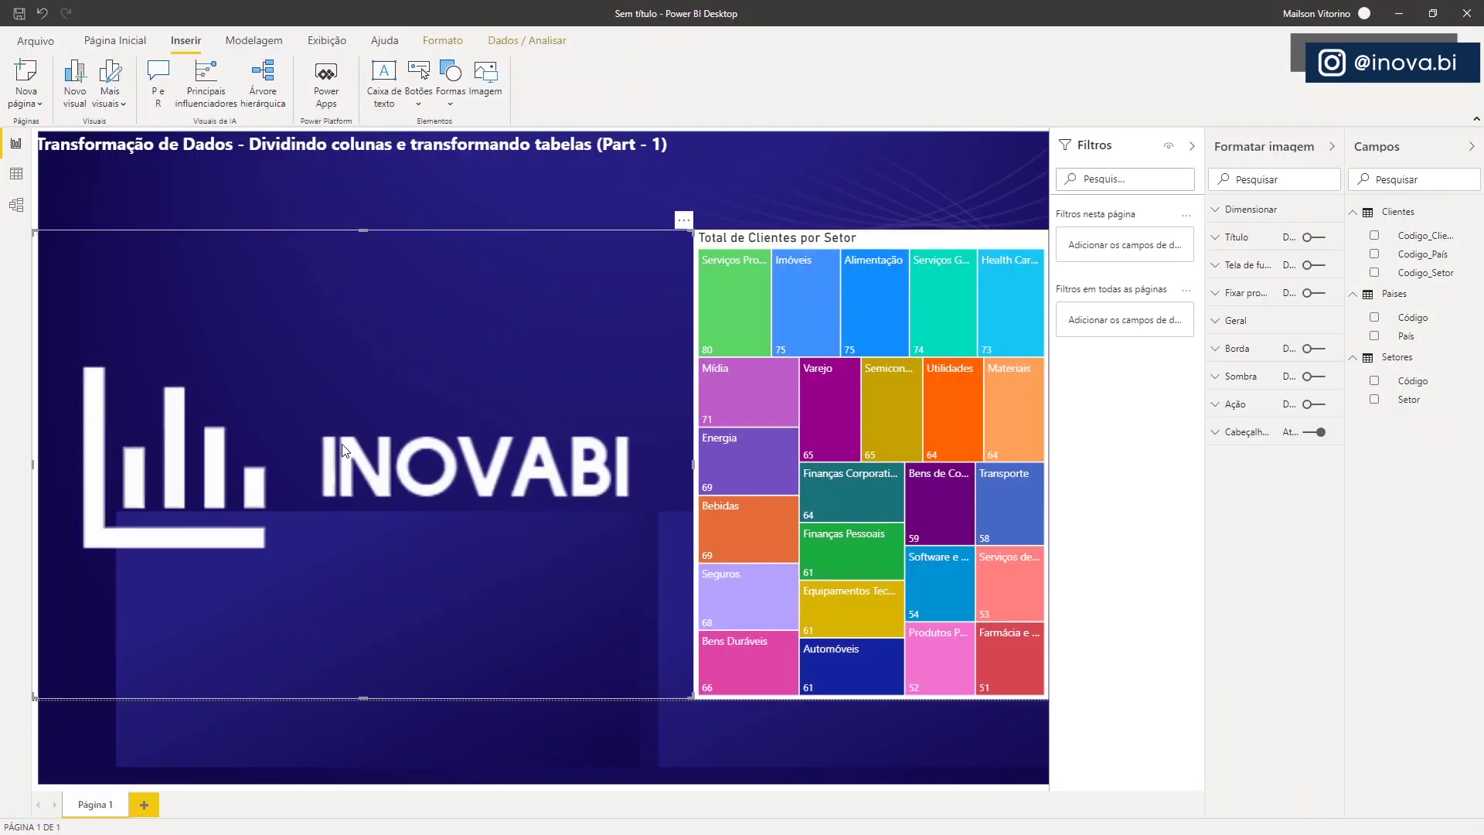
{"action": "left_click_drag", "start_coordinate": [321, 313], "coordinate": [674, 213]}
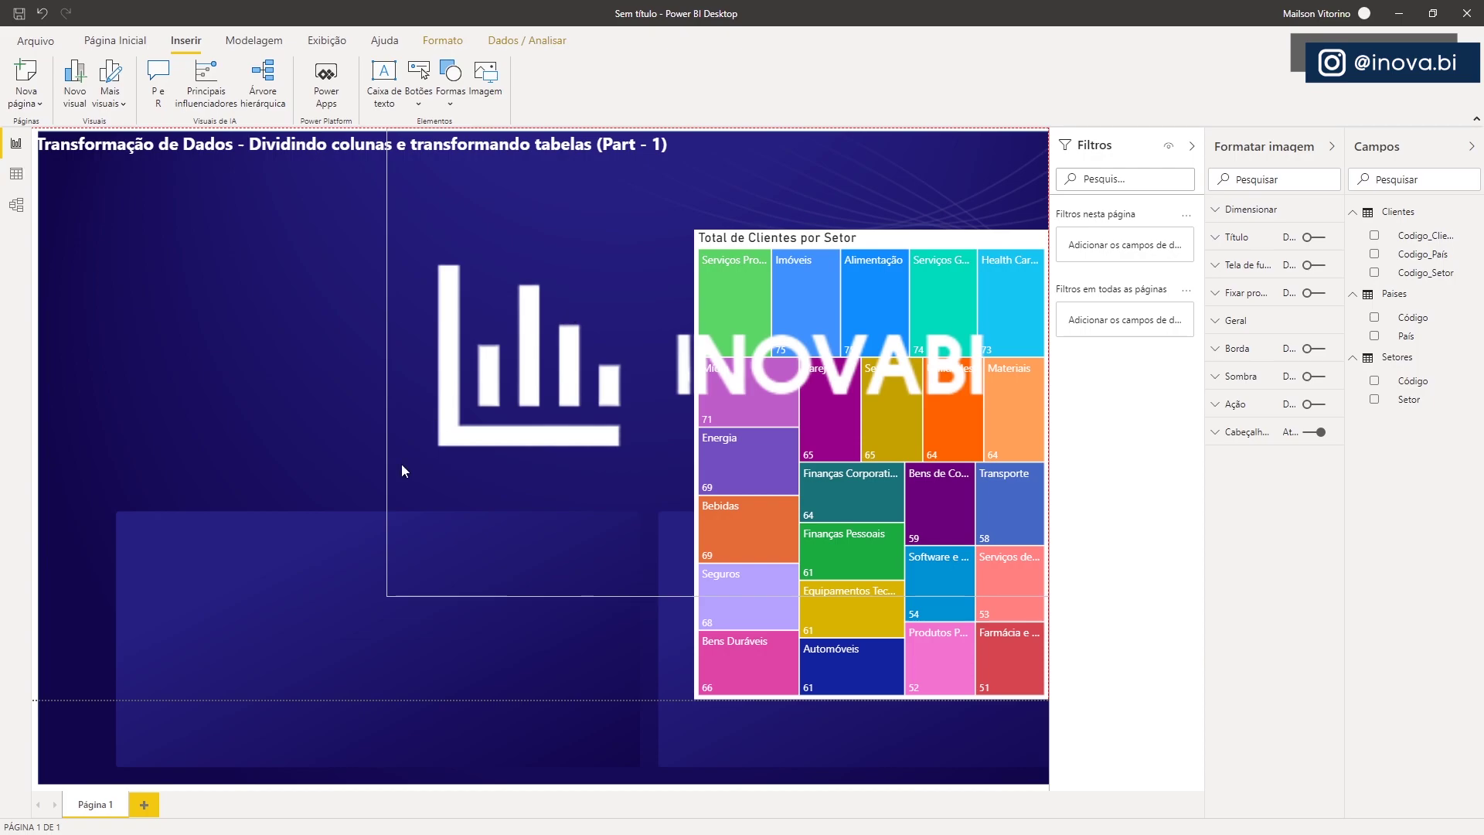
{"action": "left_click_drag", "start_coordinate": [383, 592], "coordinate": [873, 184]}
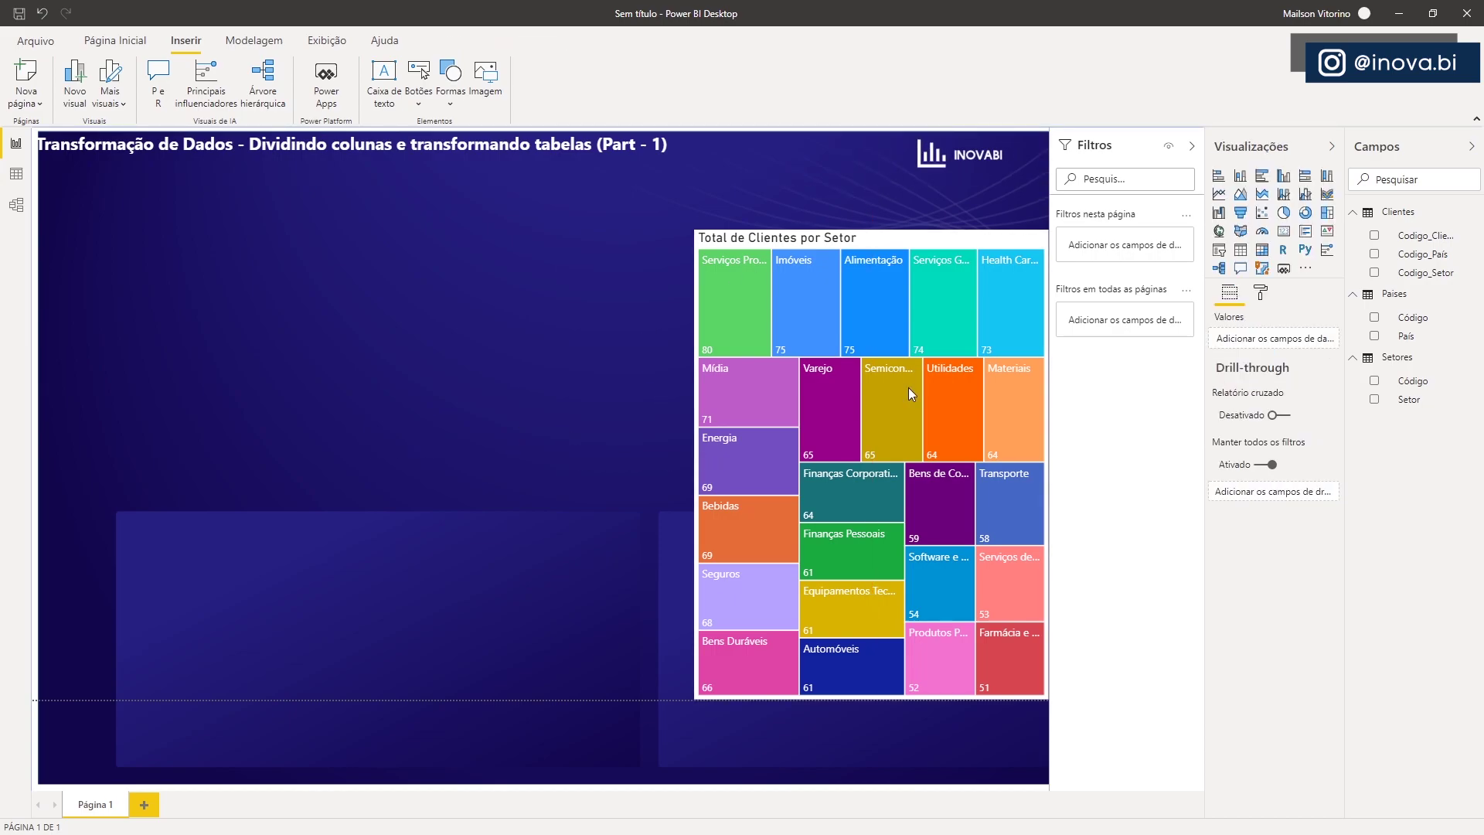
Add a filled map below the heading area with País as location and the distinct count of Codigo_Cliente as tooltip
{"action": "left_click", "coordinate": [1240, 232]}
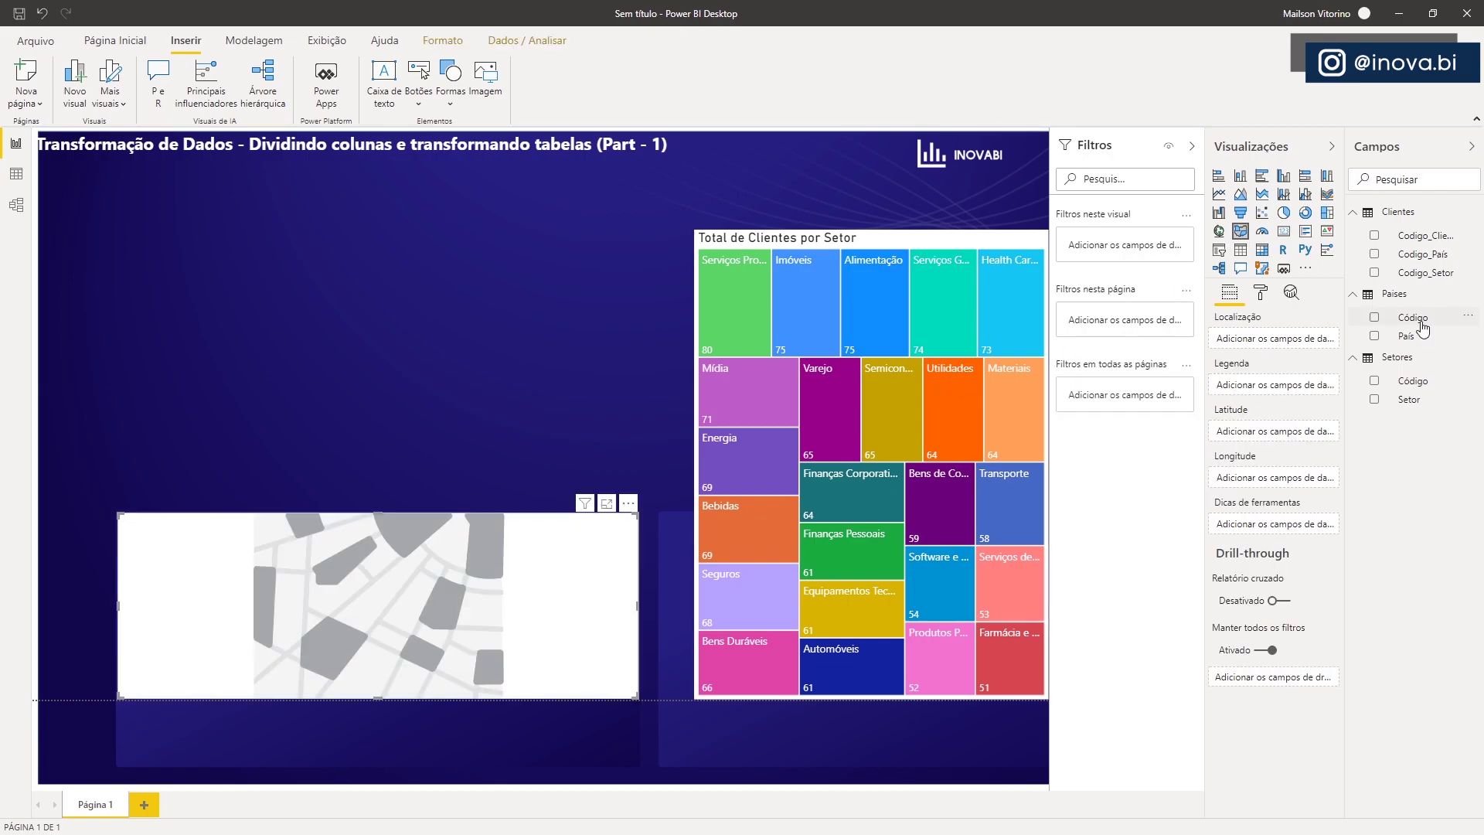
{"action": "left_click_drag", "start_coordinate": [1420, 336], "coordinate": [1268, 338]}
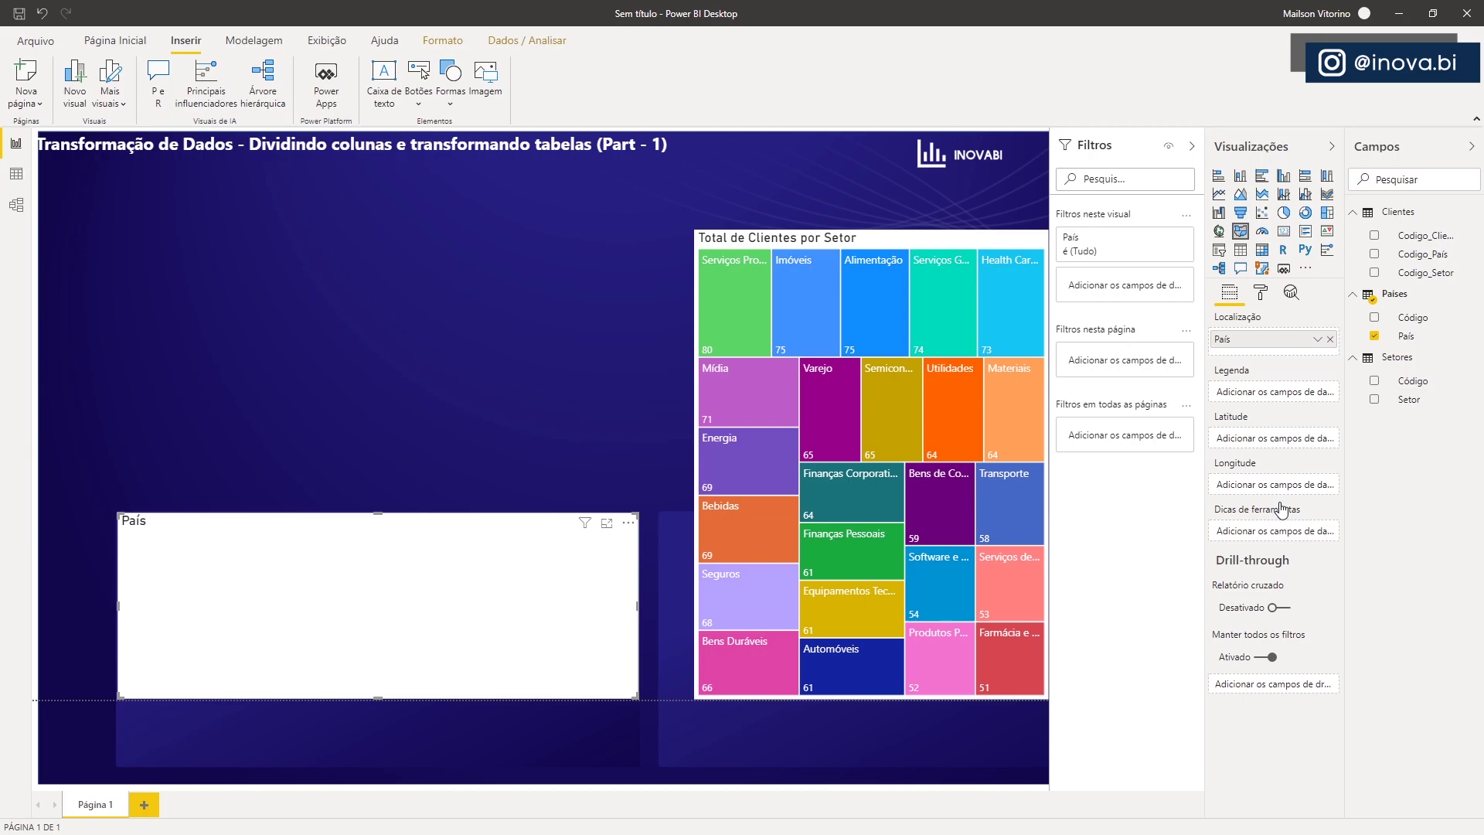
{"action": "left_click_drag", "start_coordinate": [1278, 537], "coordinate": [1284, 534]}
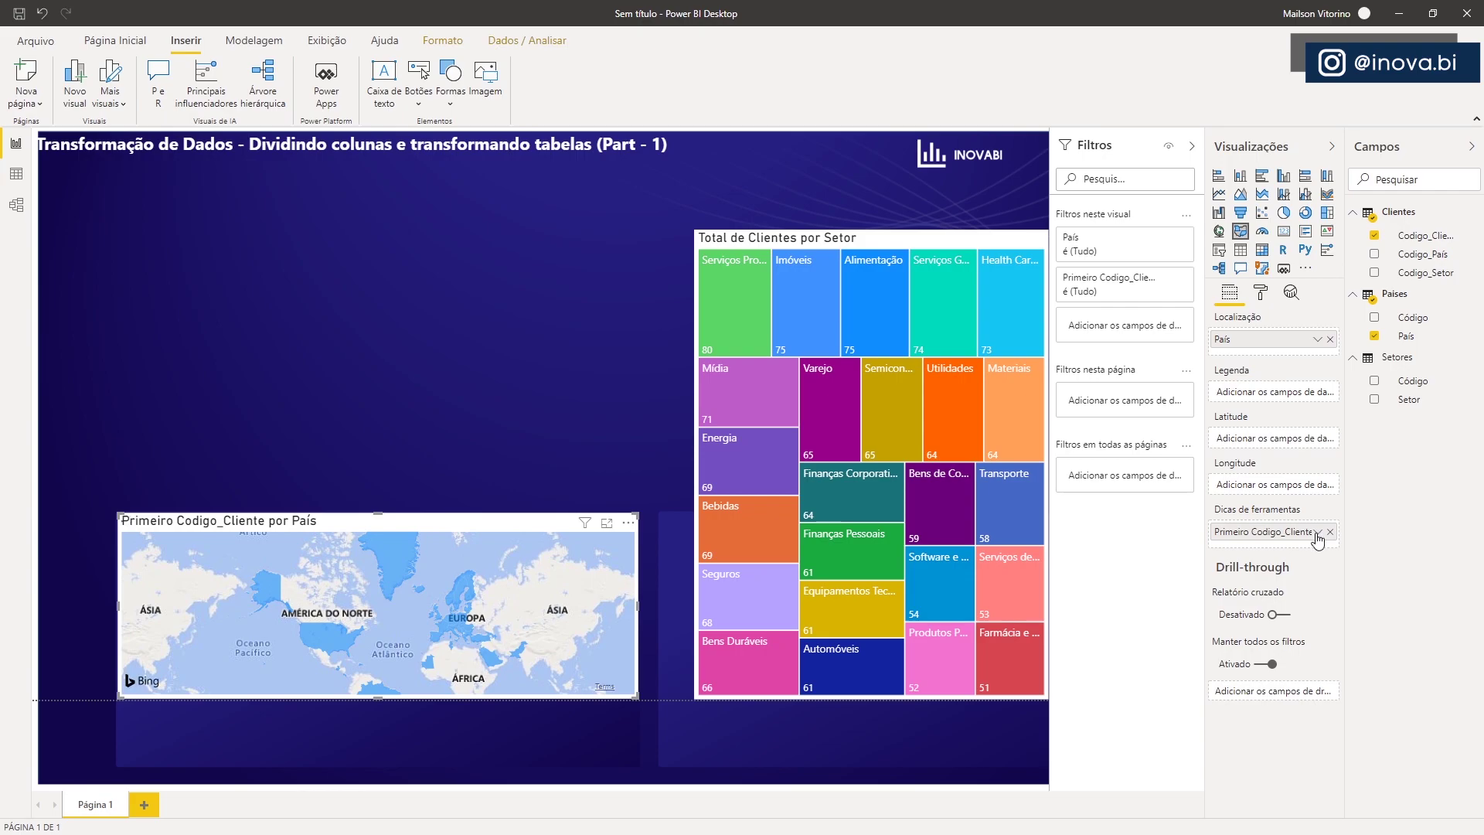
{"action": "left_click", "coordinate": [1318, 532]}
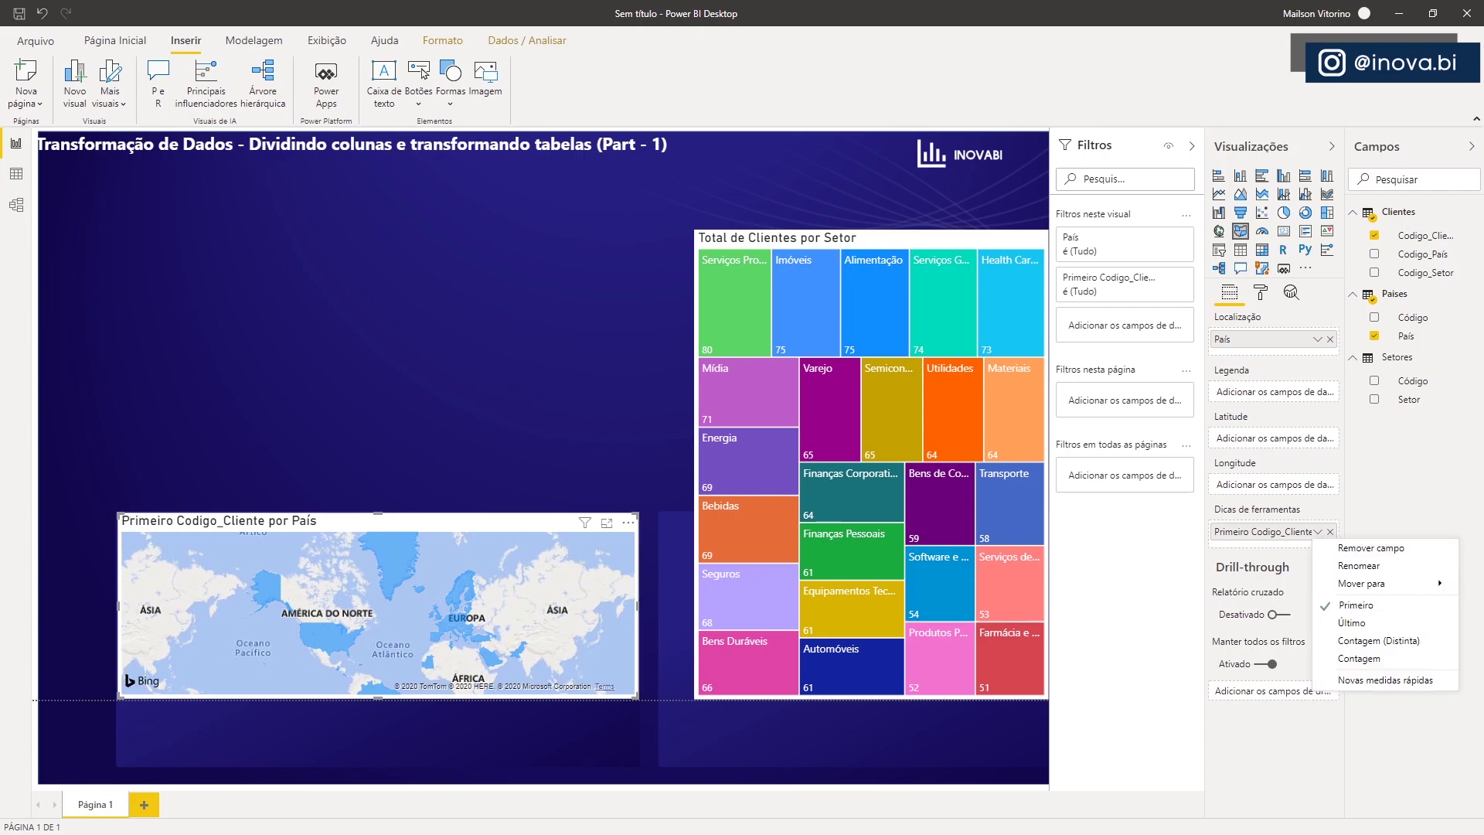
{"action": "left_click", "coordinate": [1387, 641]}
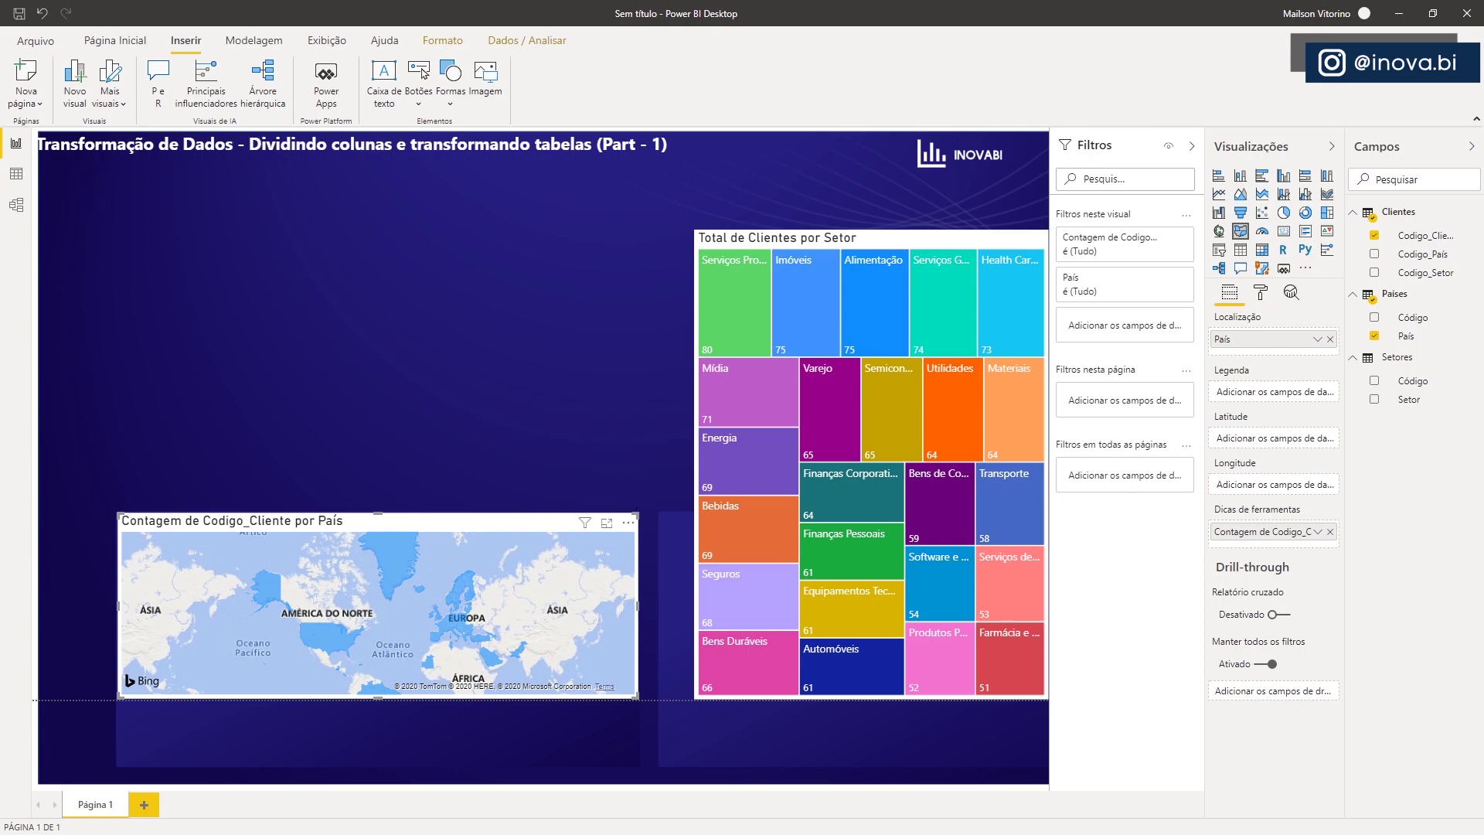
Set the map's title text to "Total de Clientes por País"
{"action": "left_click", "coordinate": [1260, 292]}
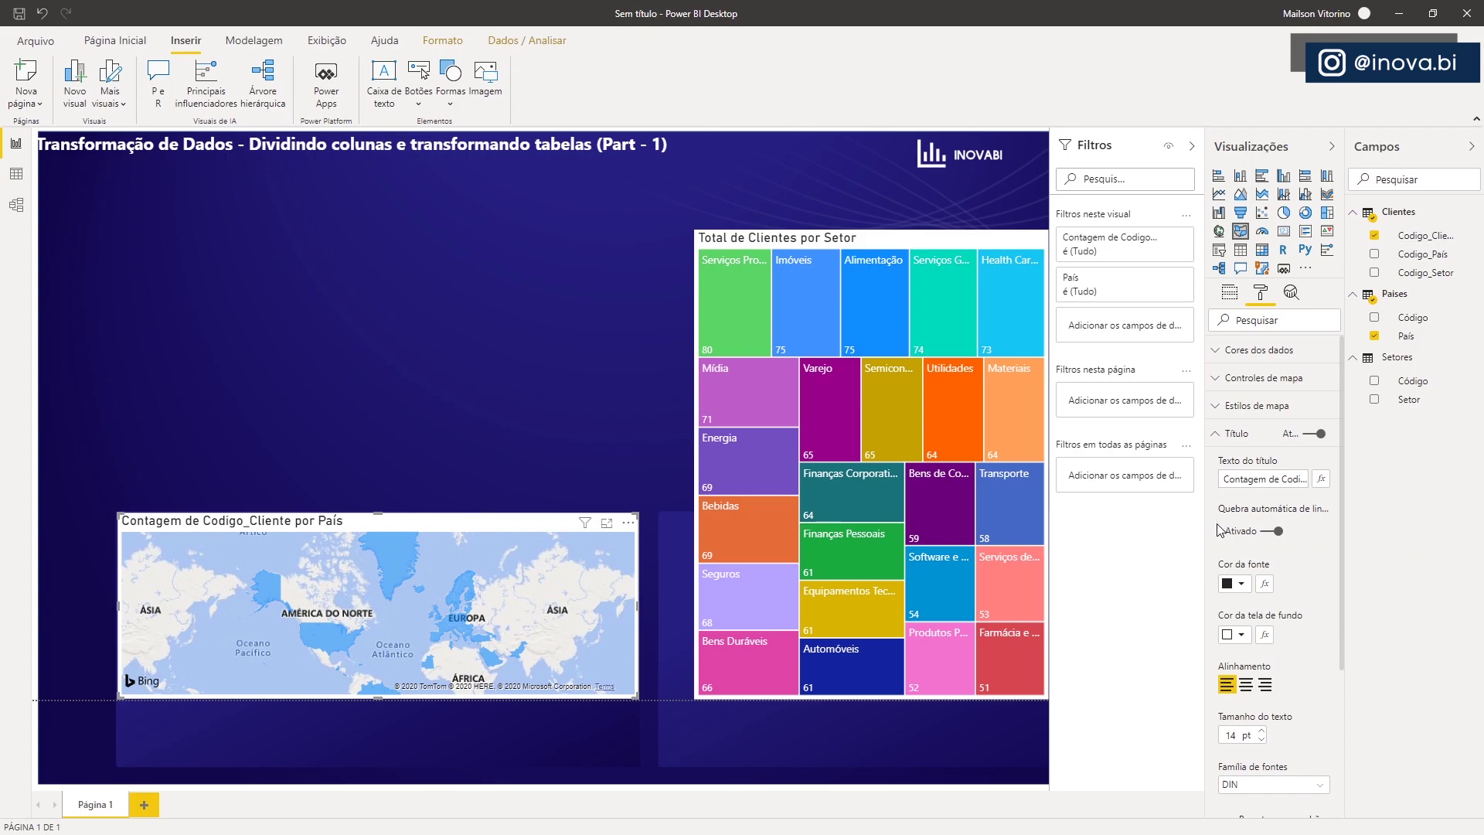
{"action": "left_click", "coordinate": [1264, 477]}
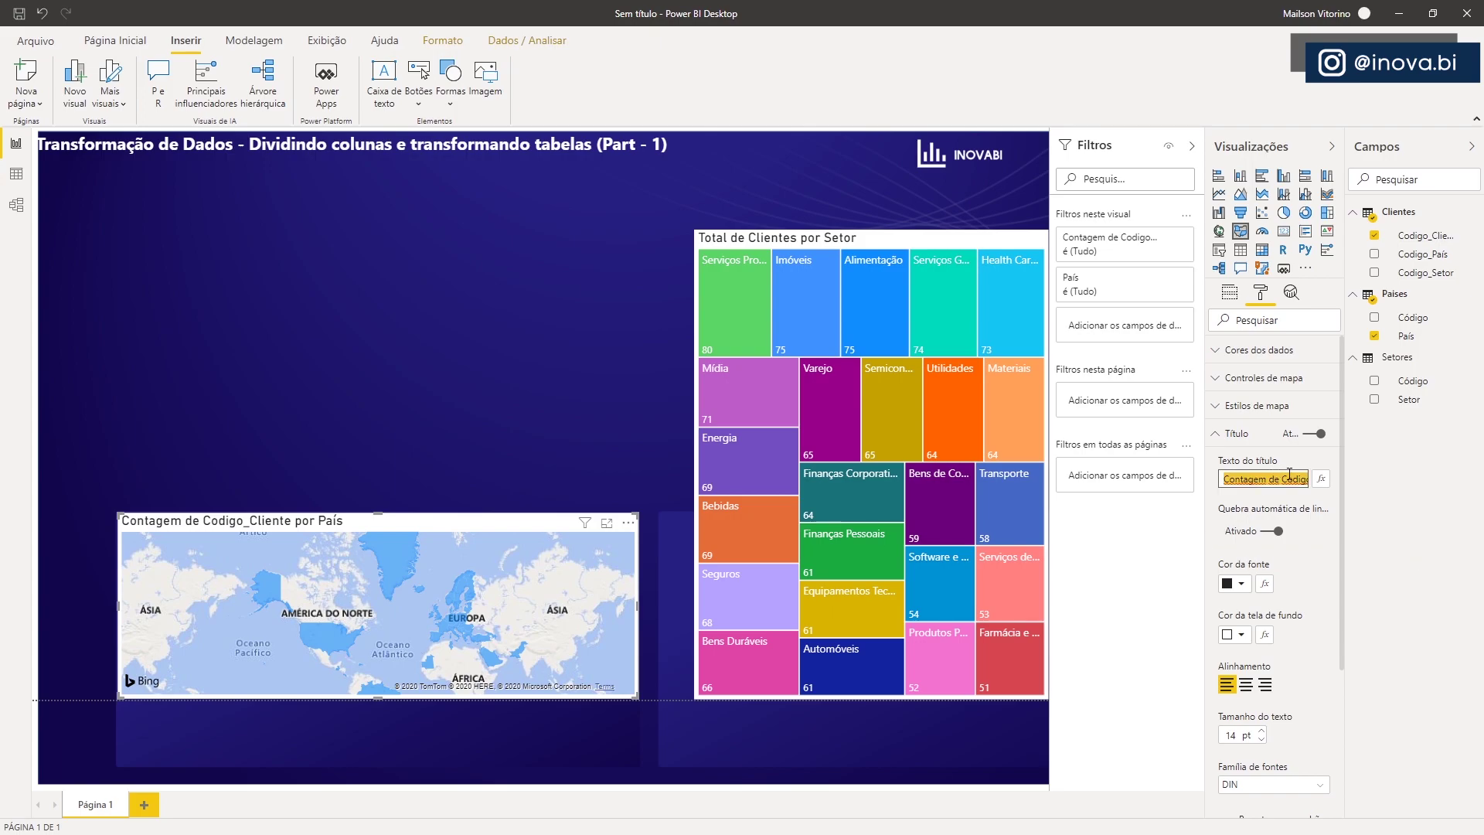
{"action": "type", "text": "Total de"}
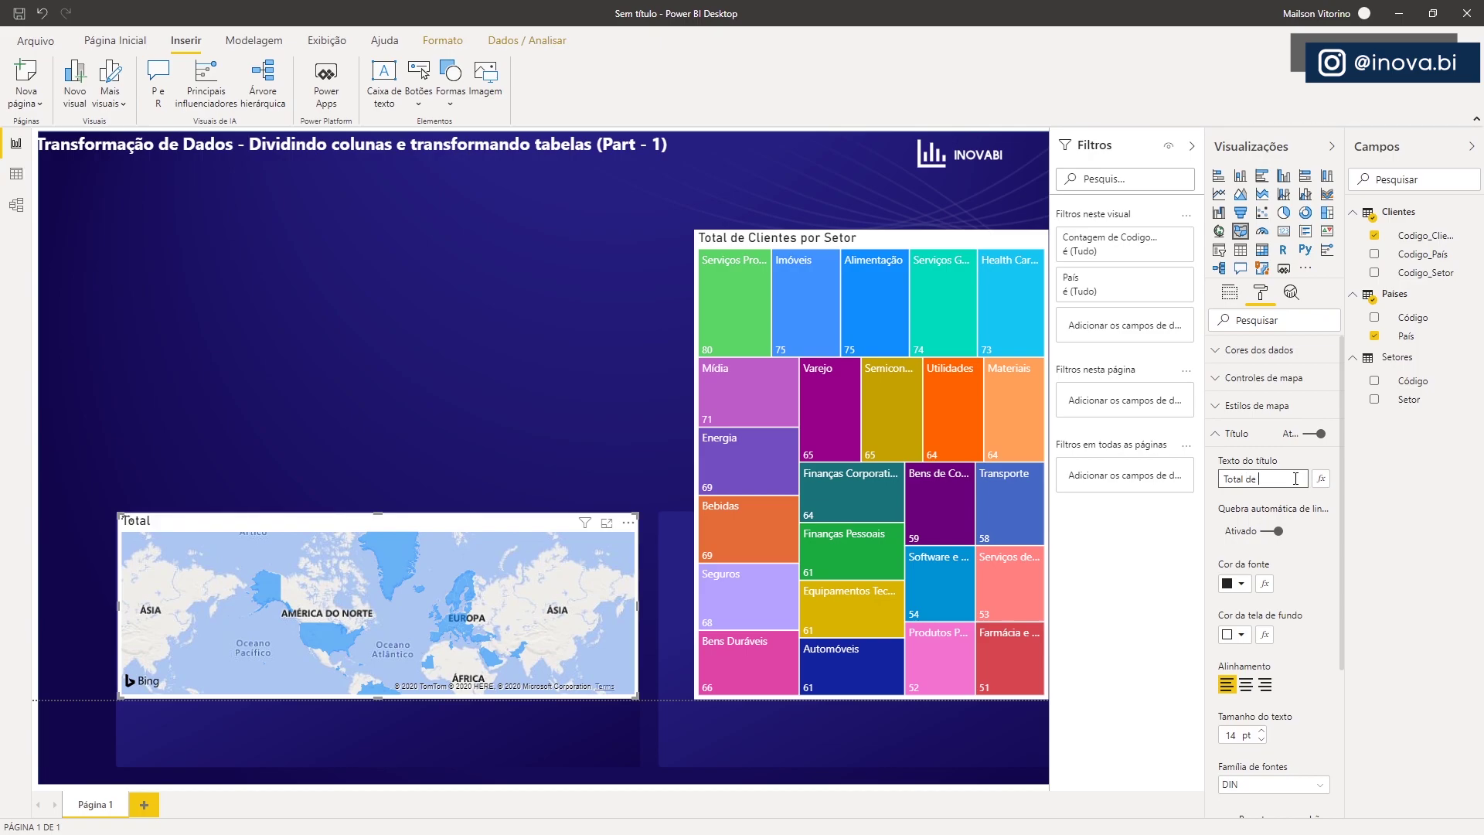
{"action": "type", "text": " Clientes por País"}
{"action": "key", "text": "Return"}
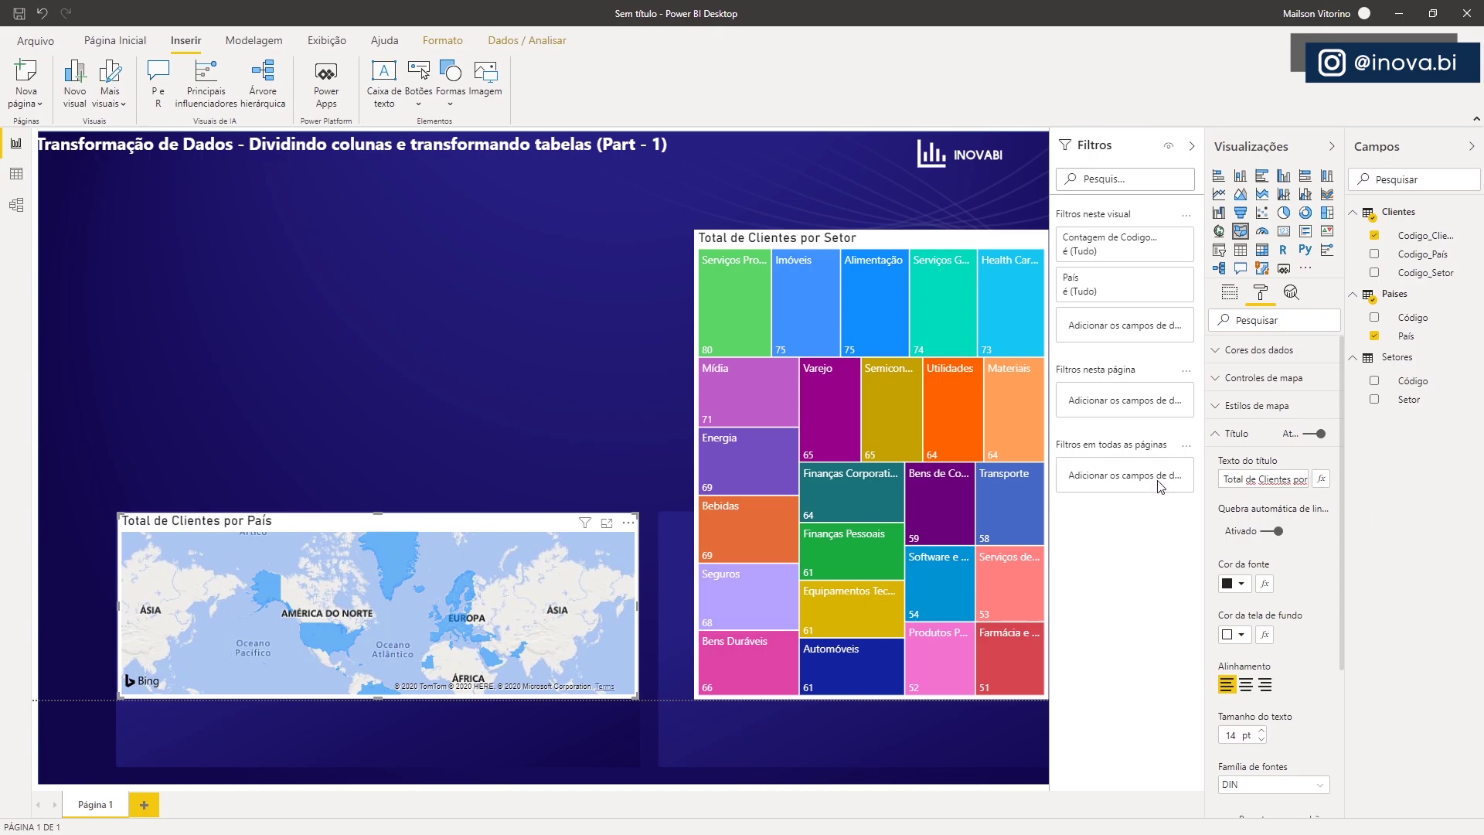
Change the map style's theme to Aéreo
{"action": "left_click", "coordinate": [1219, 408]}
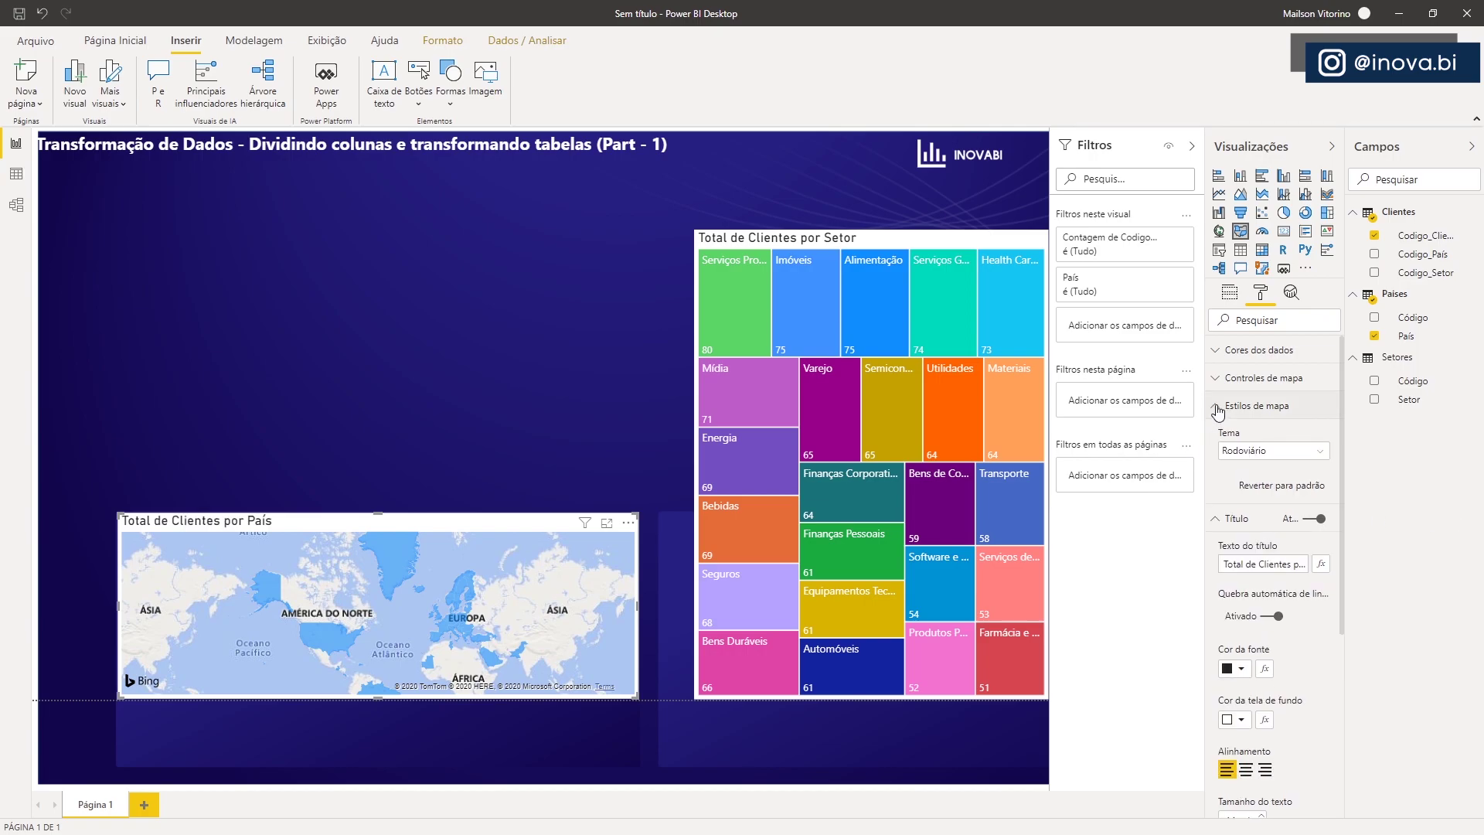
{"action": "left_click", "coordinate": [1324, 454]}
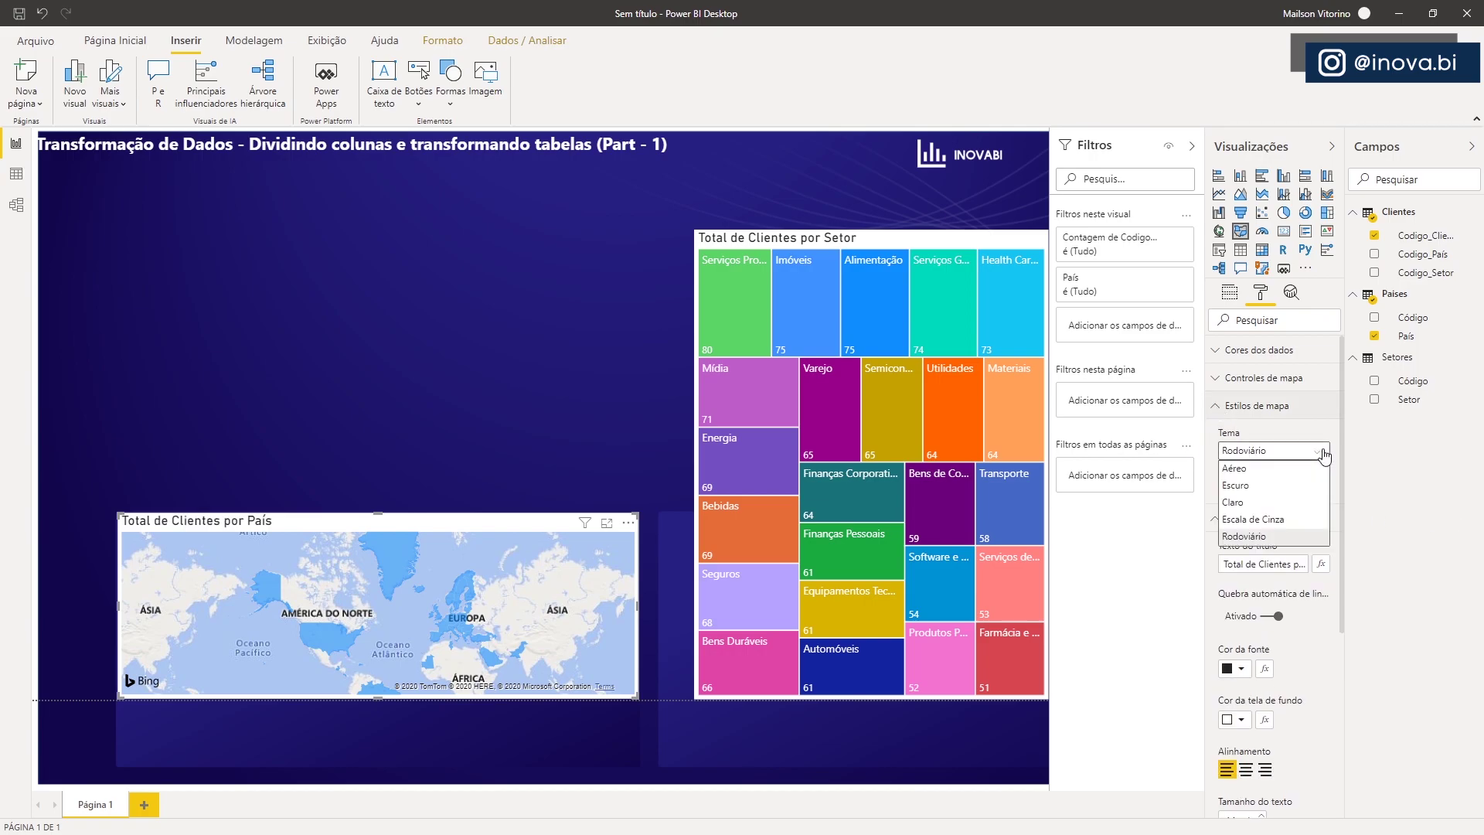
{"action": "left_click", "coordinate": [1234, 468]}
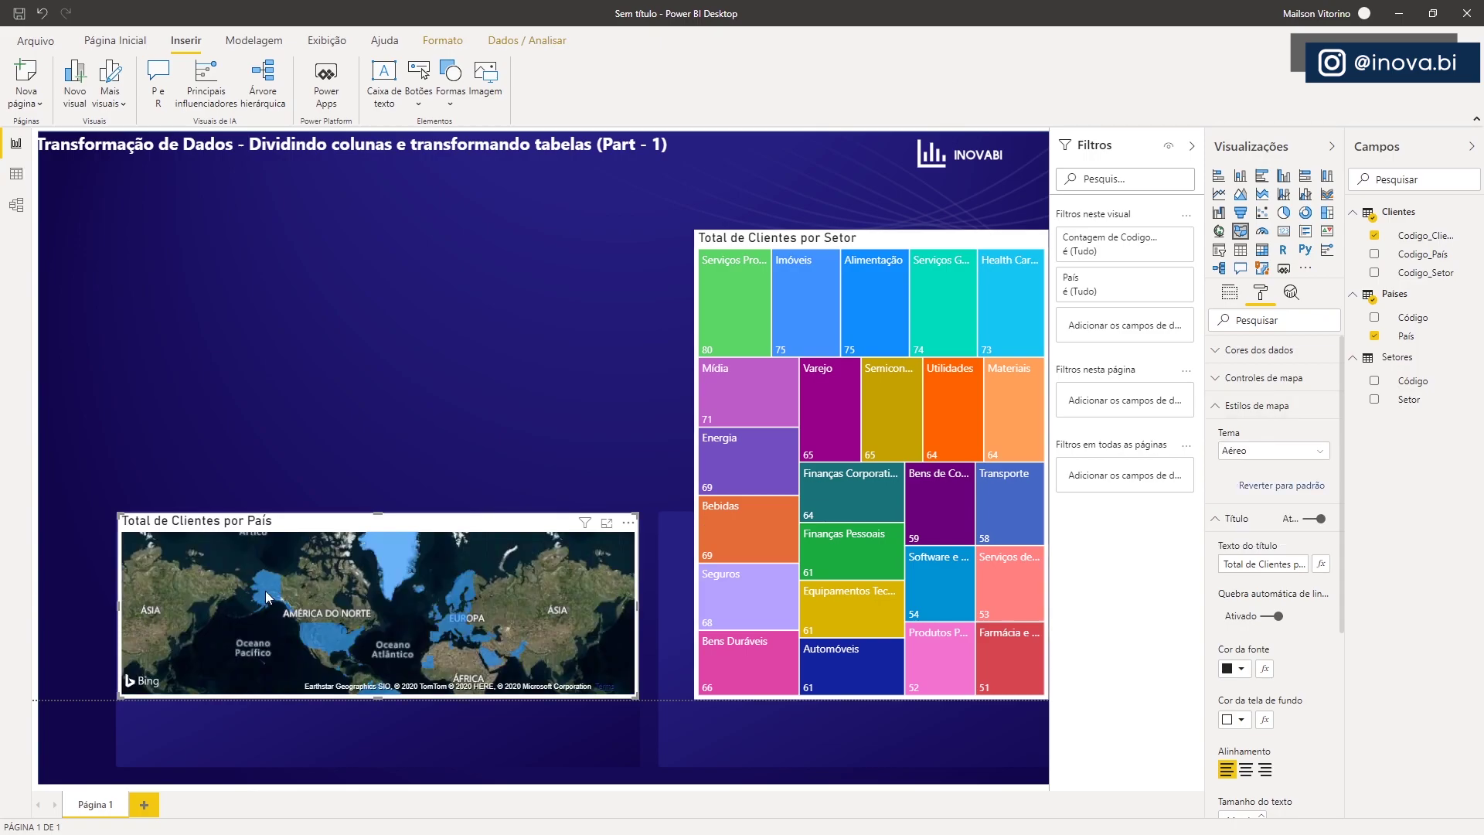
{"action": "mouse_move", "coordinate": [308, 630]}
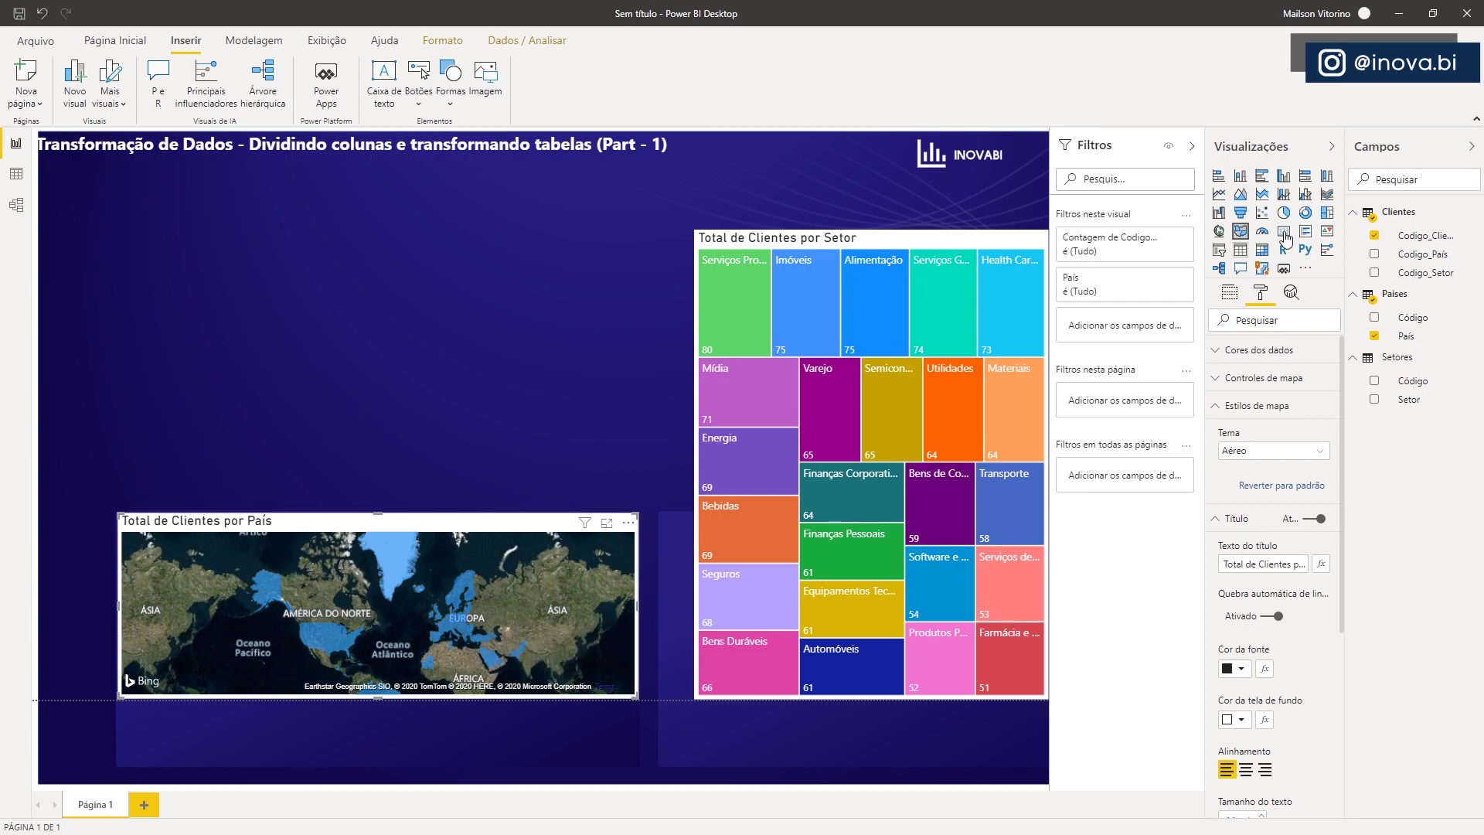
Add a card visual, move it level with the treemap's upper edge and narrow it against the treemap's left side
{"action": "left_click", "coordinate": [453, 336]}
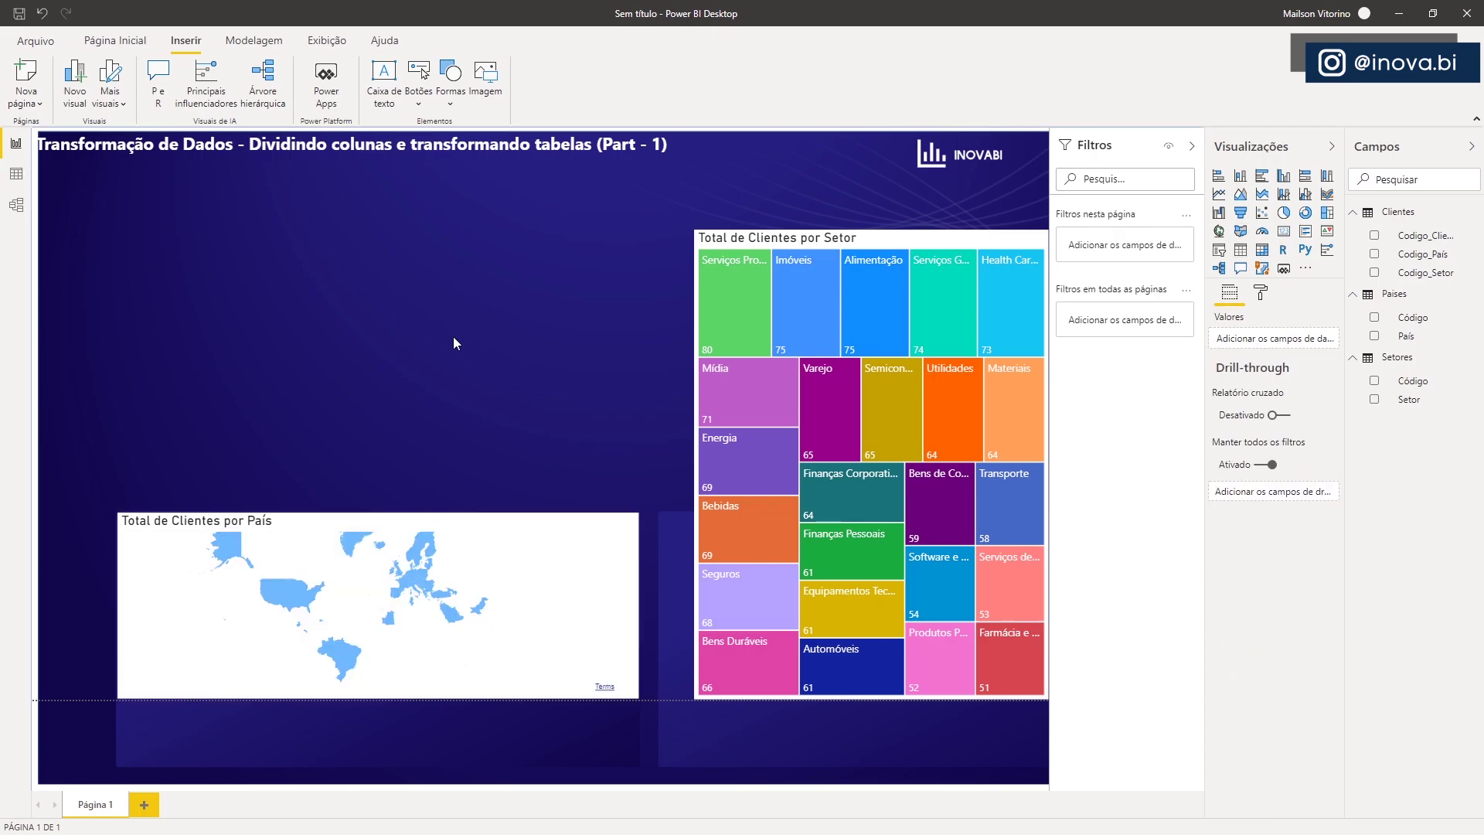
{"action": "left_click", "coordinate": [1283, 230]}
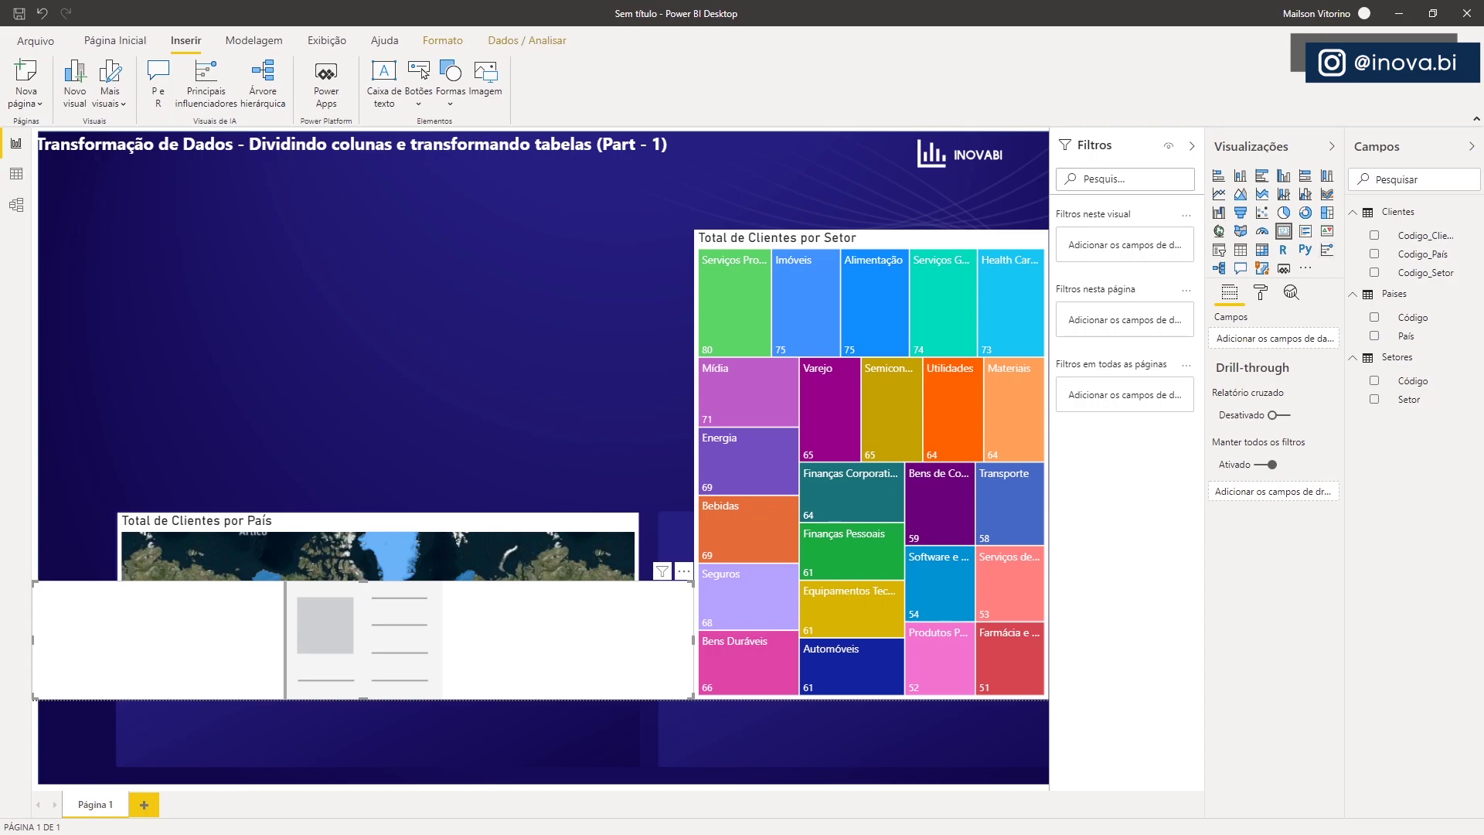
{"action": "left_click_drag", "start_coordinate": [56, 633], "coordinate": [57, 281]}
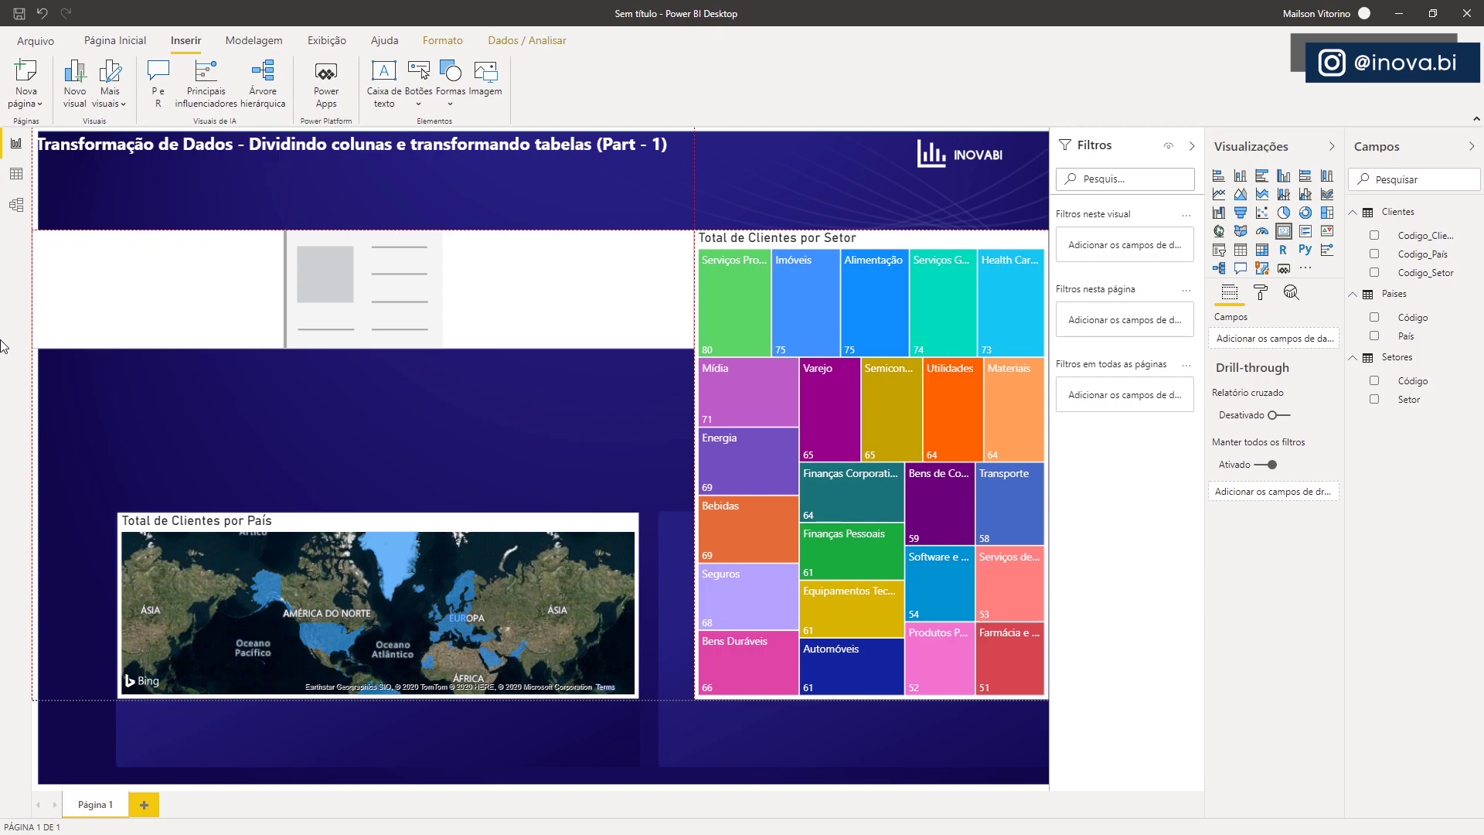
{"action": "left_click_drag", "start_coordinate": [4, 345], "coordinate": [541, 333]}
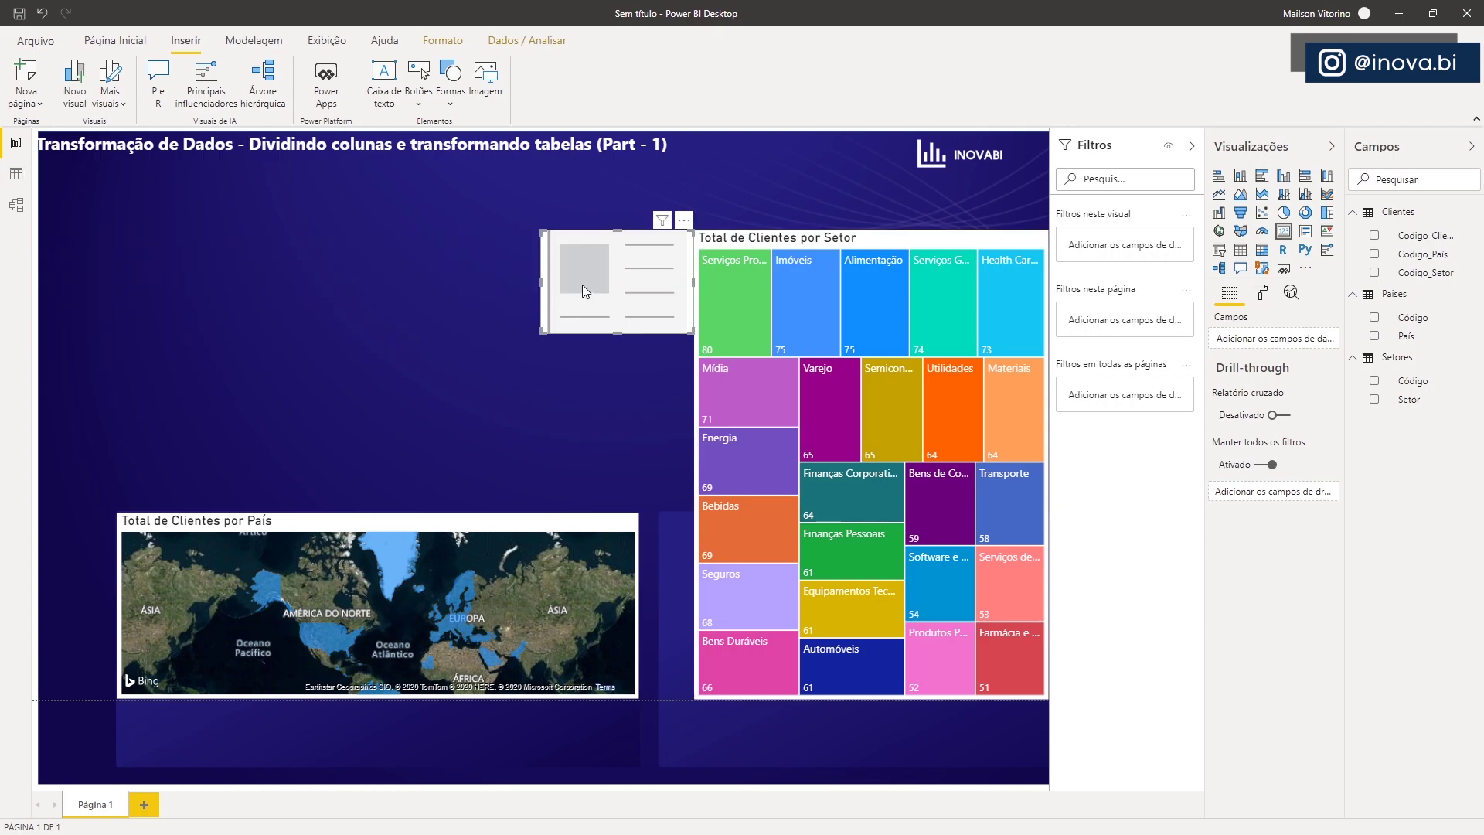
Duplicate the empty card and align the copy below the original, above the map
{"action": "left_click", "coordinate": [613, 381]}
{"action": "key", "text": "ctrl+v"}
{"action": "left_click_drag", "start_coordinate": [623, 380], "coordinate": [609, 419]}
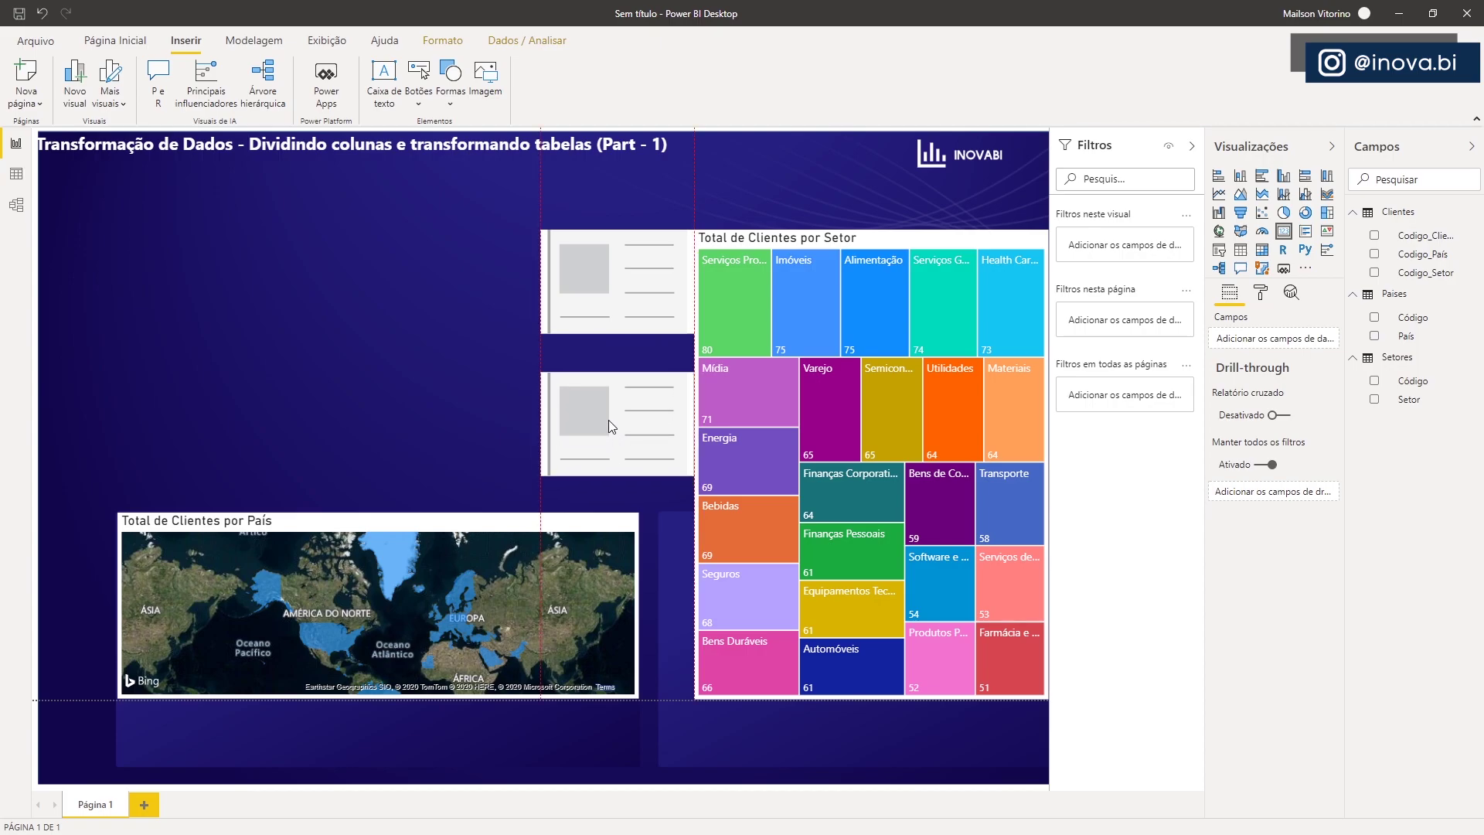
Put Codigo_Cliente from the Clientes table in the upper card and summarize it as a count
{"action": "left_click", "coordinate": [594, 280]}
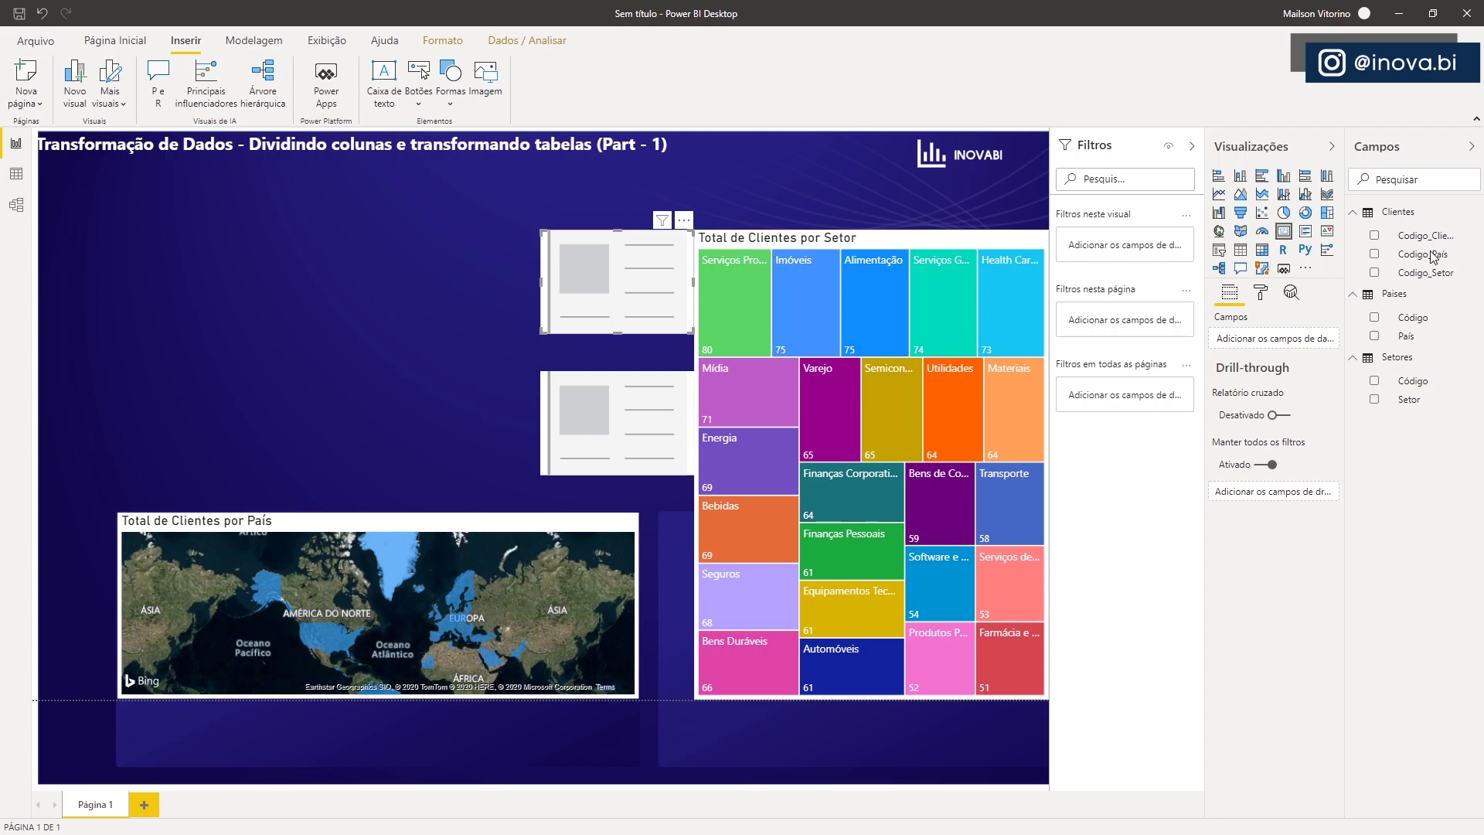
{"action": "left_click", "coordinate": [1374, 236]}
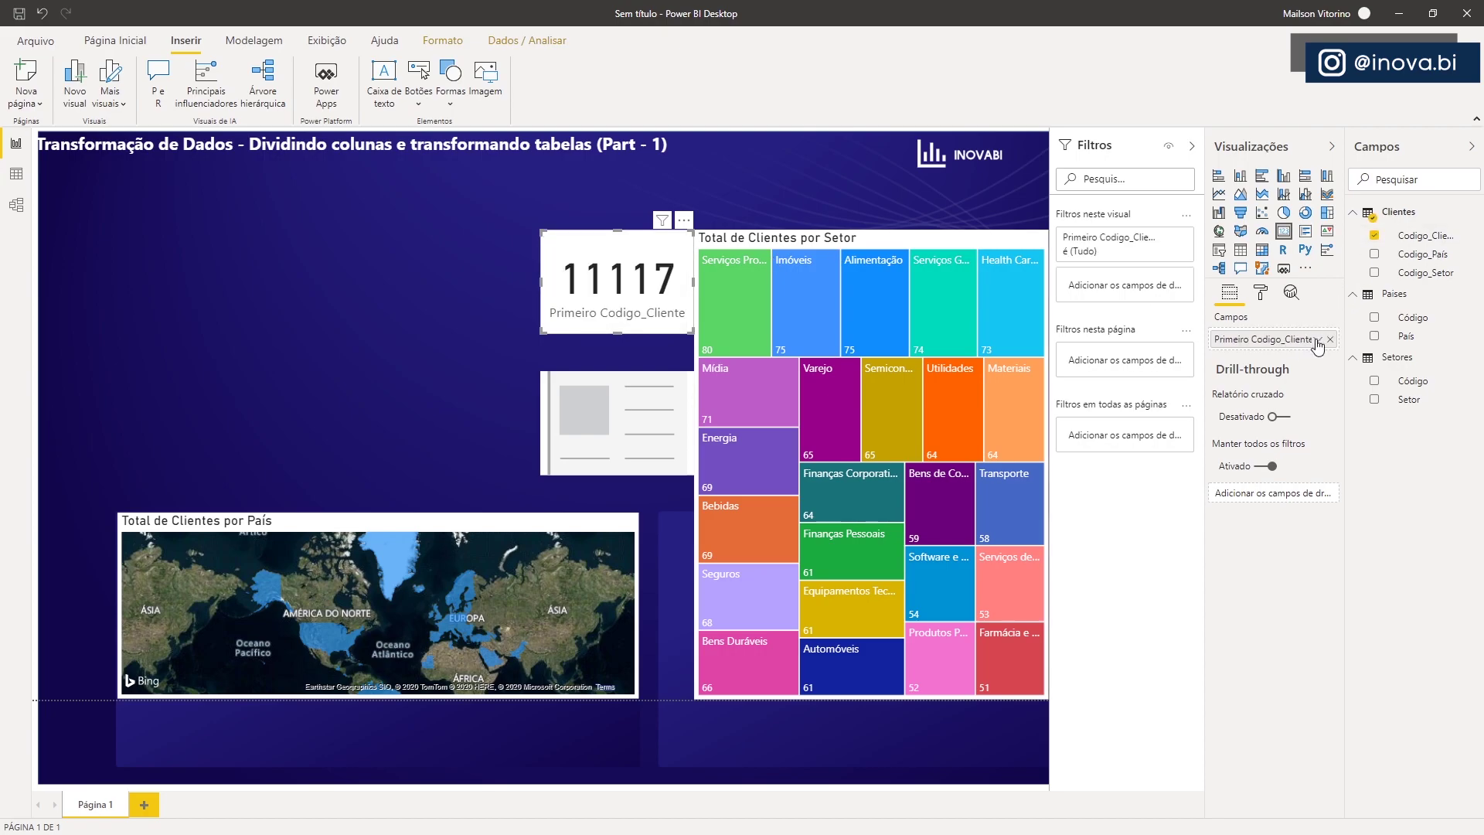
{"action": "left_click", "coordinate": [1315, 341]}
{"action": "left_click", "coordinate": [1329, 392]}
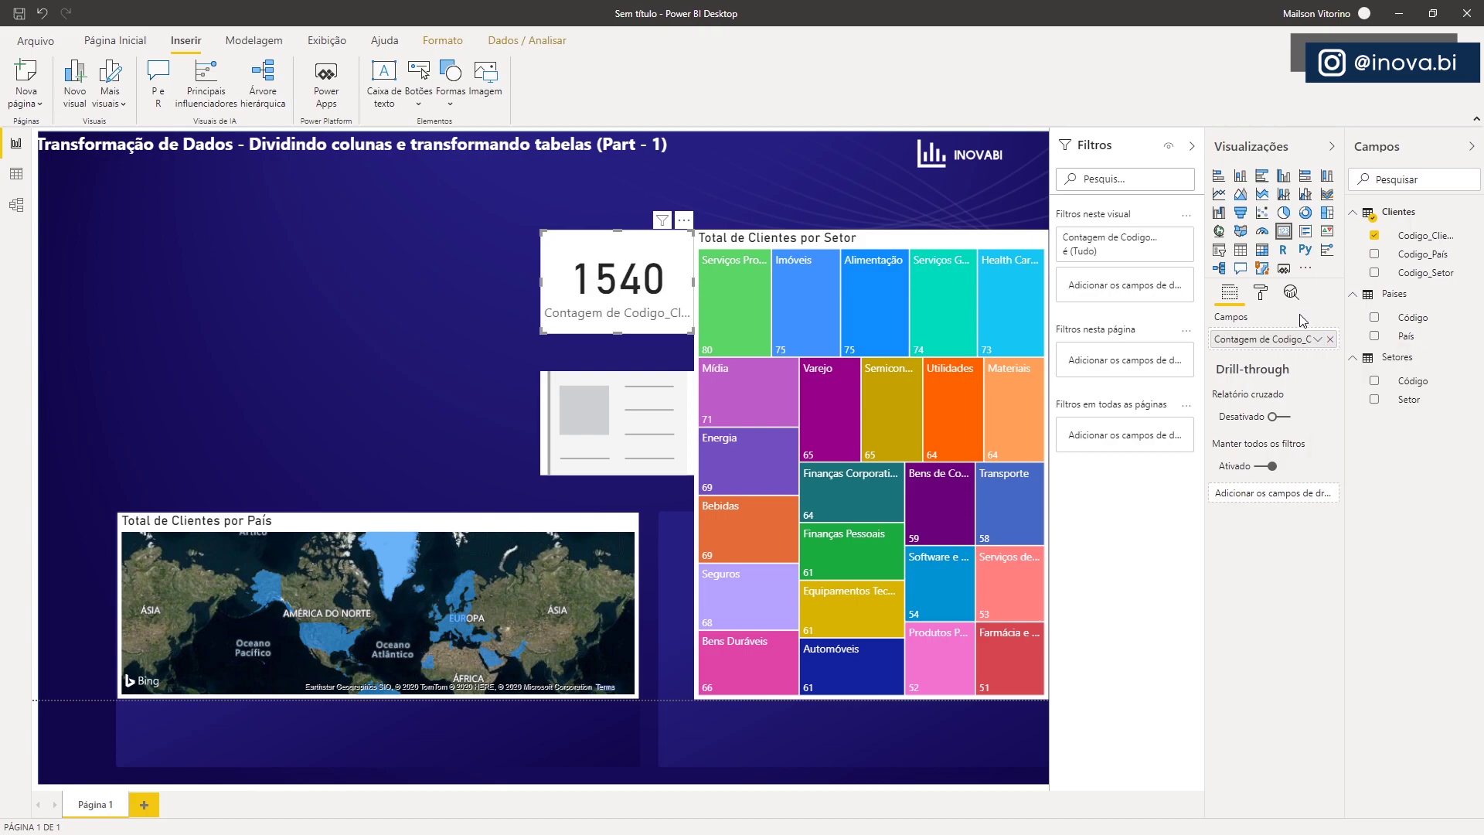
Turn off the upper card's category label and give the card the title "Total de Clientes"
{"action": "left_click", "coordinate": [1262, 294]}
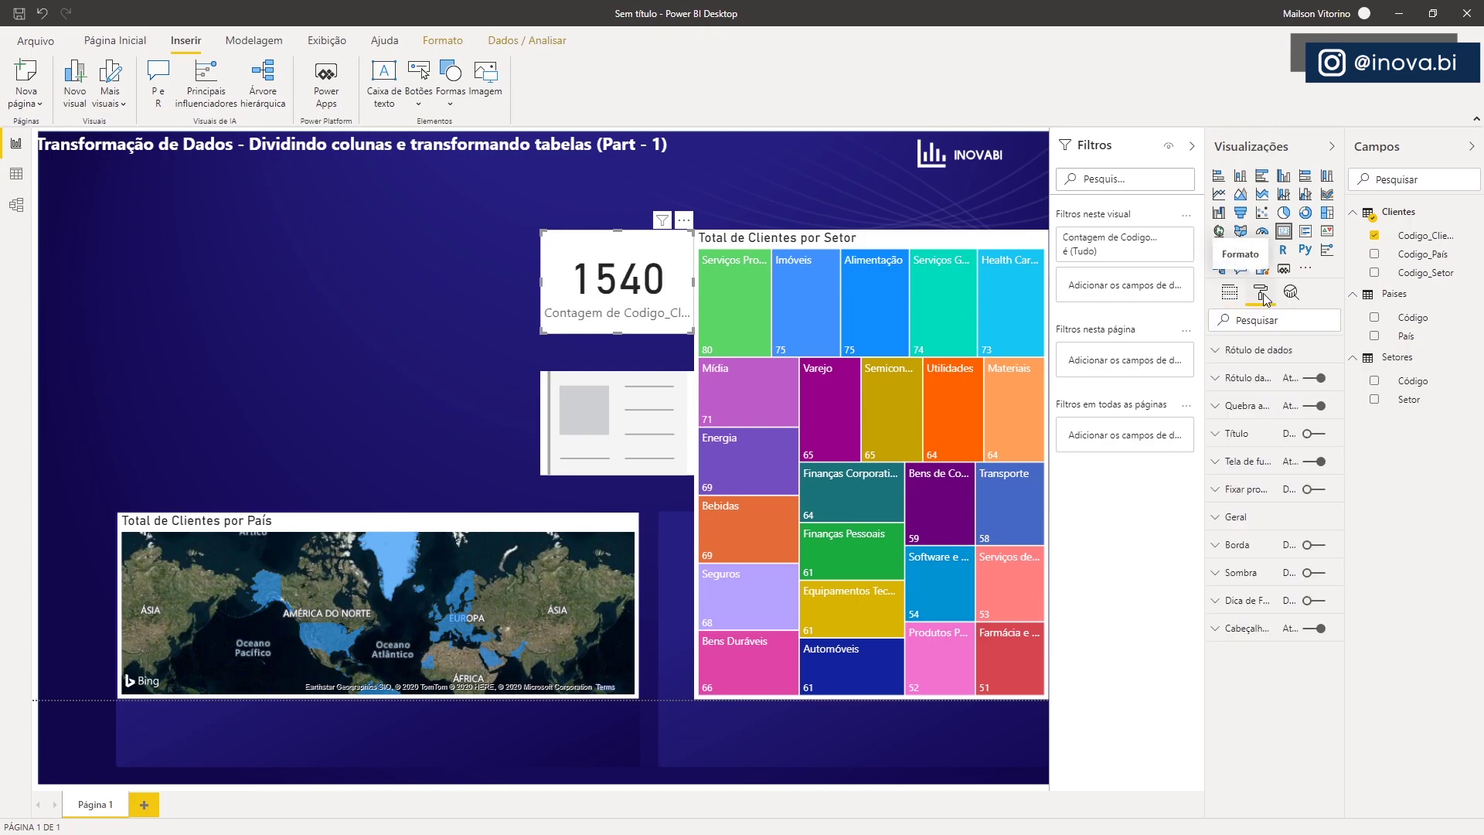
{"action": "left_click", "coordinate": [1308, 382]}
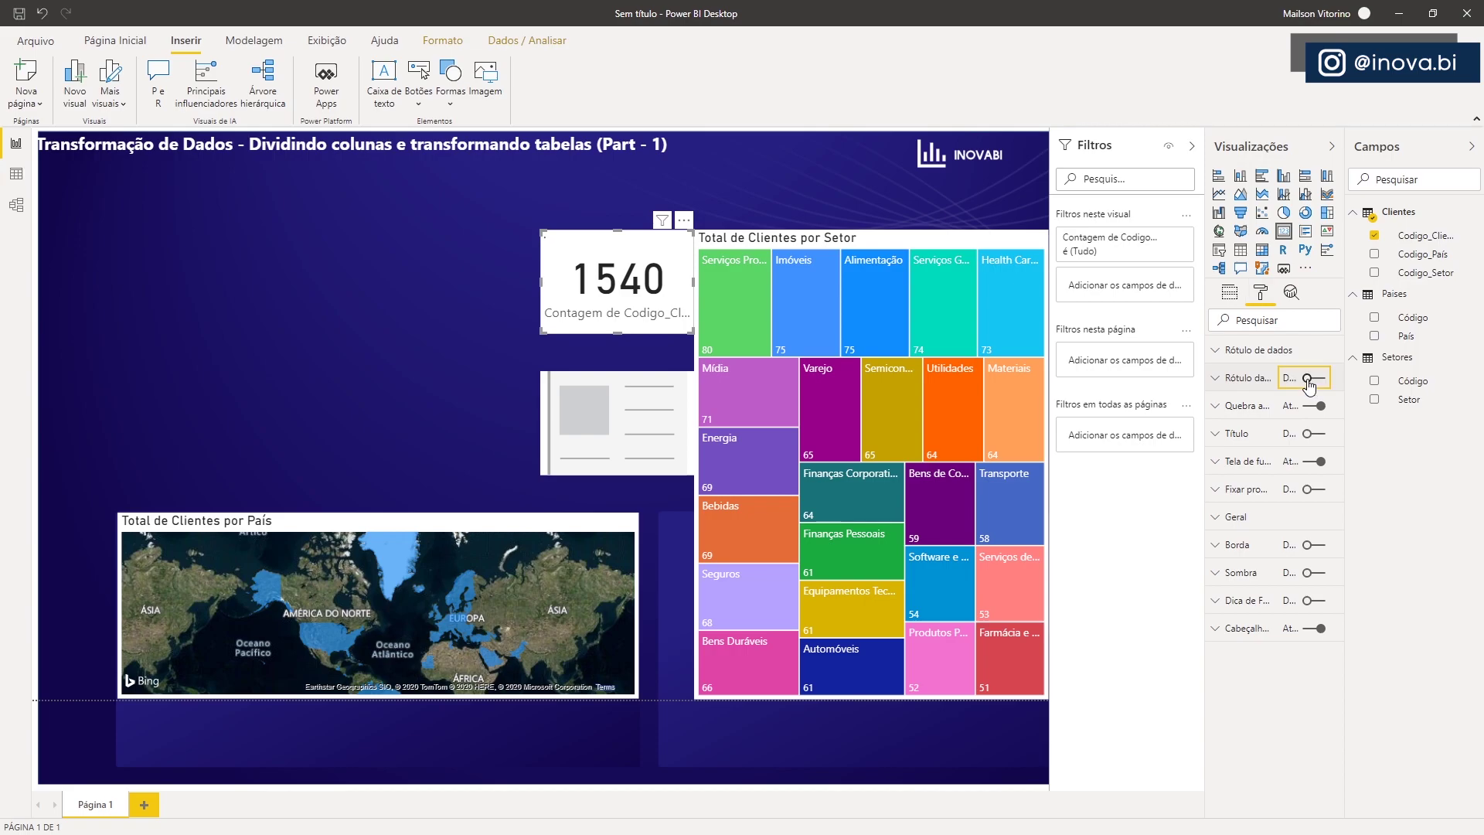
{"action": "left_click", "coordinate": [1314, 434]}
{"action": "left_click", "coordinate": [1214, 434]}
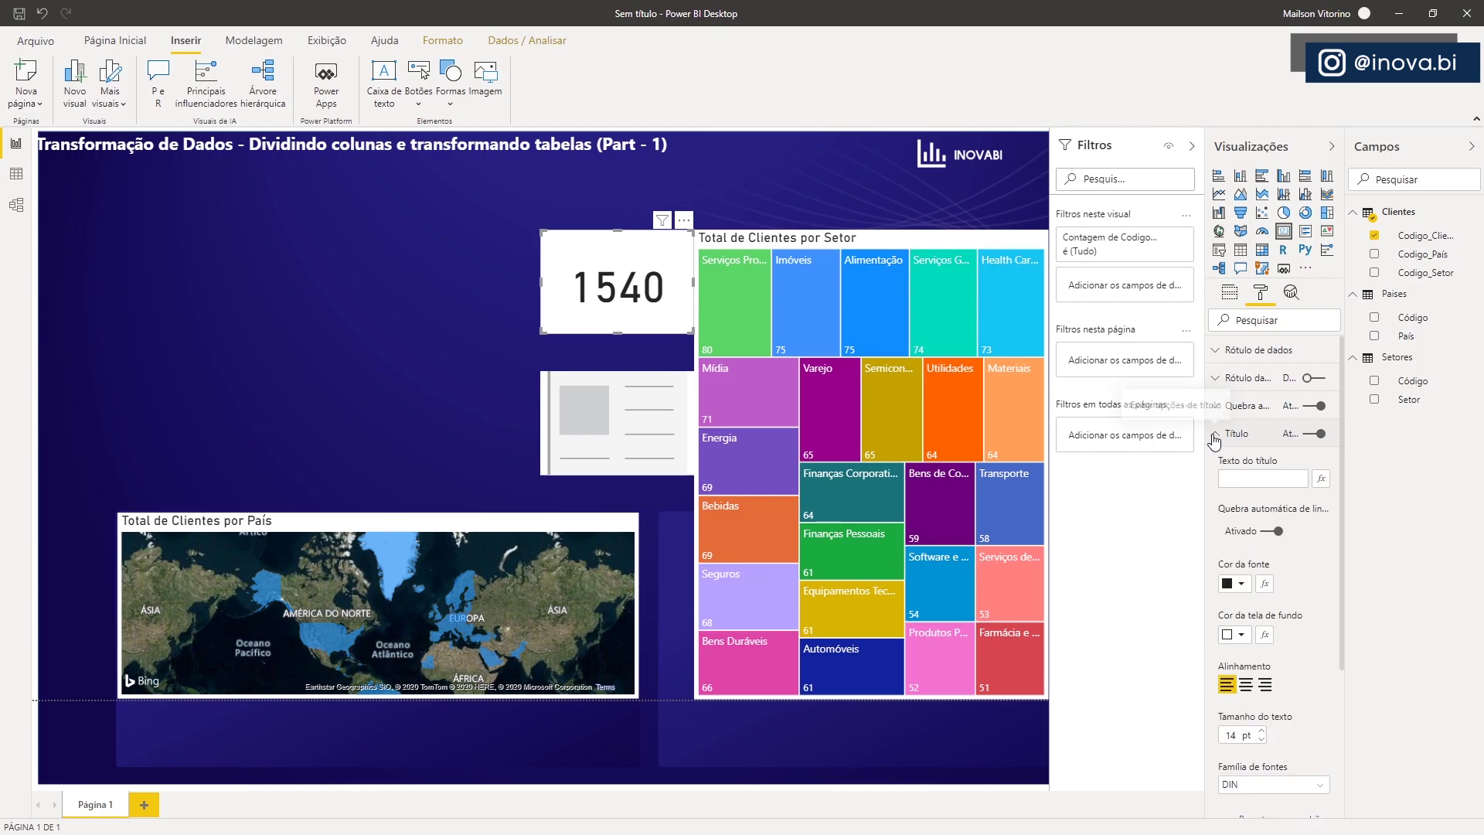
{"action": "left_click", "coordinate": [1221, 479]}
{"action": "type", "text": "Total de Cl"}
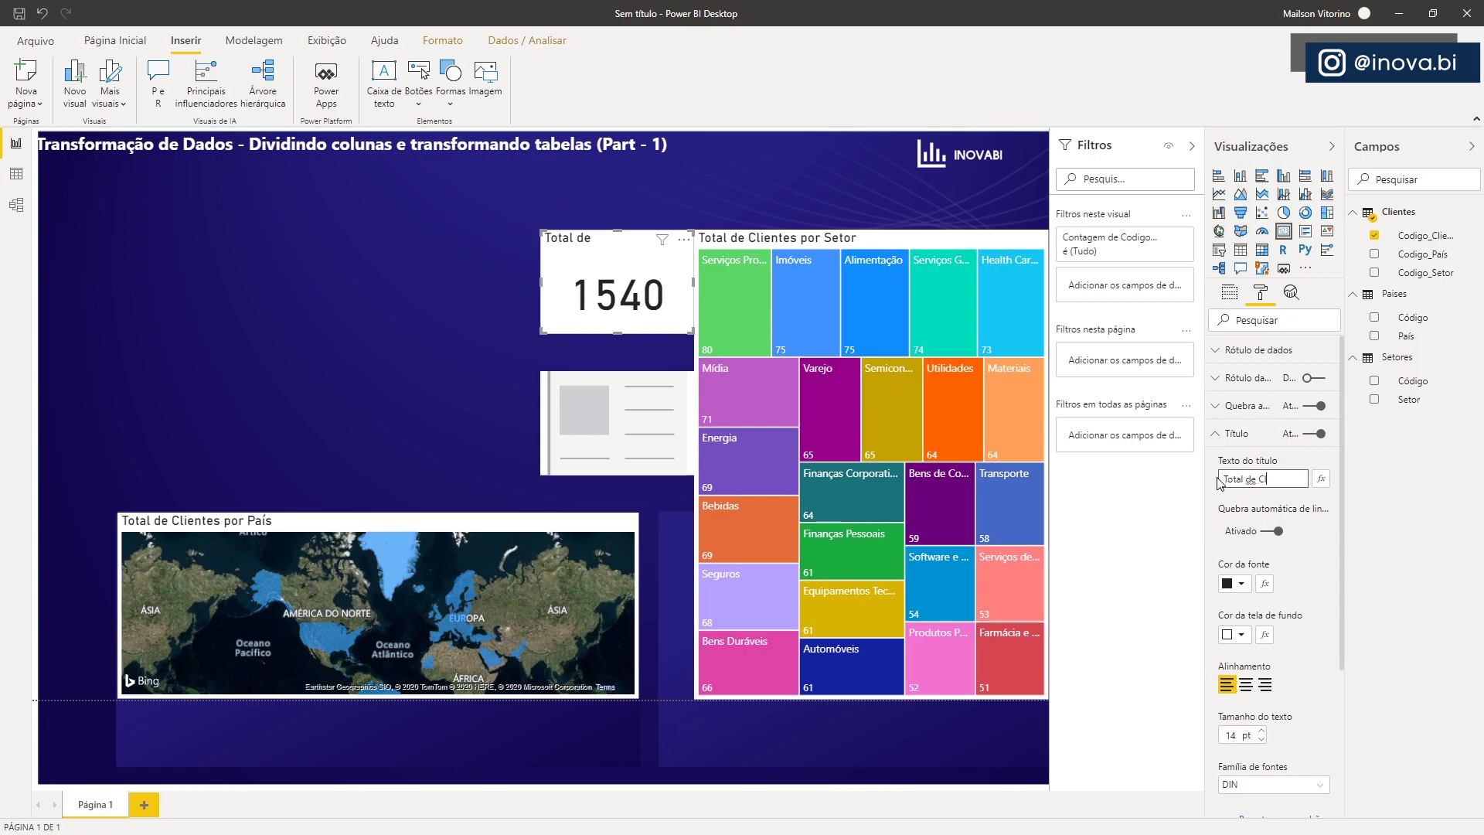
{"action": "type", "text": "ientes"}
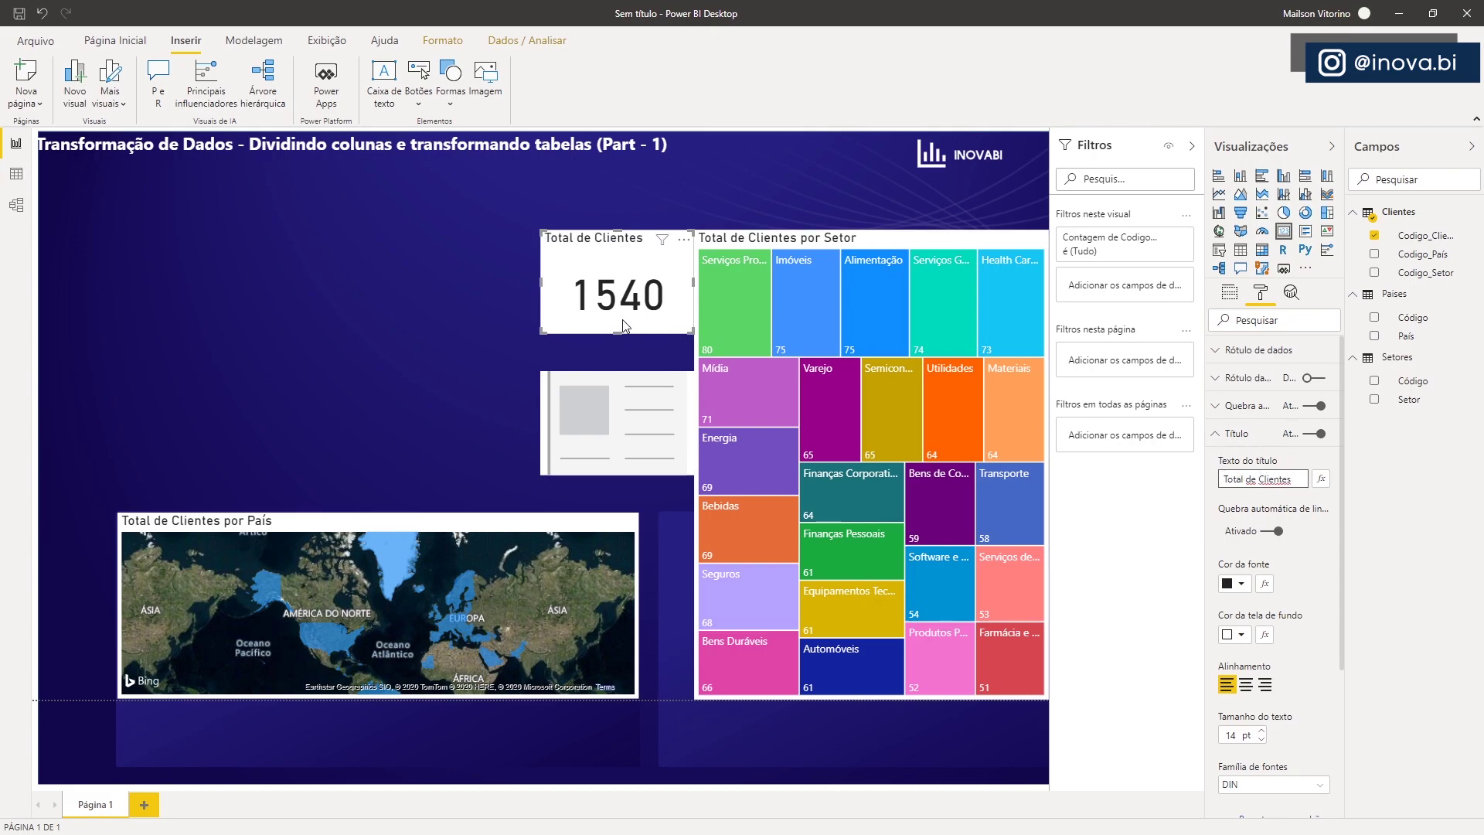
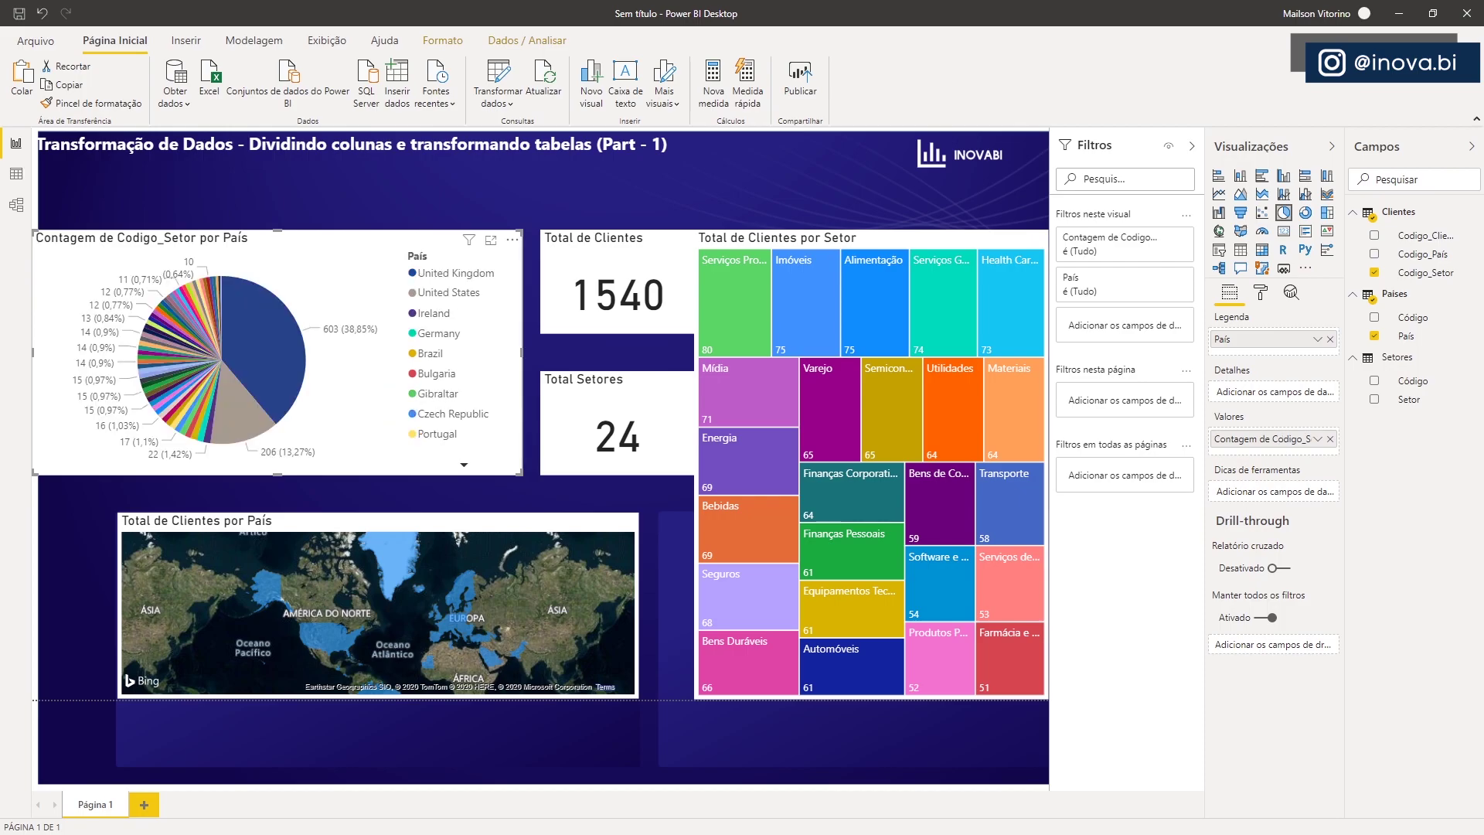
Summarize the pie chart's Codigo_Setor as a distinct count and apply a top 5 filter on País, ranked by the first País
{"action": "left_click", "coordinate": [1317, 439]}
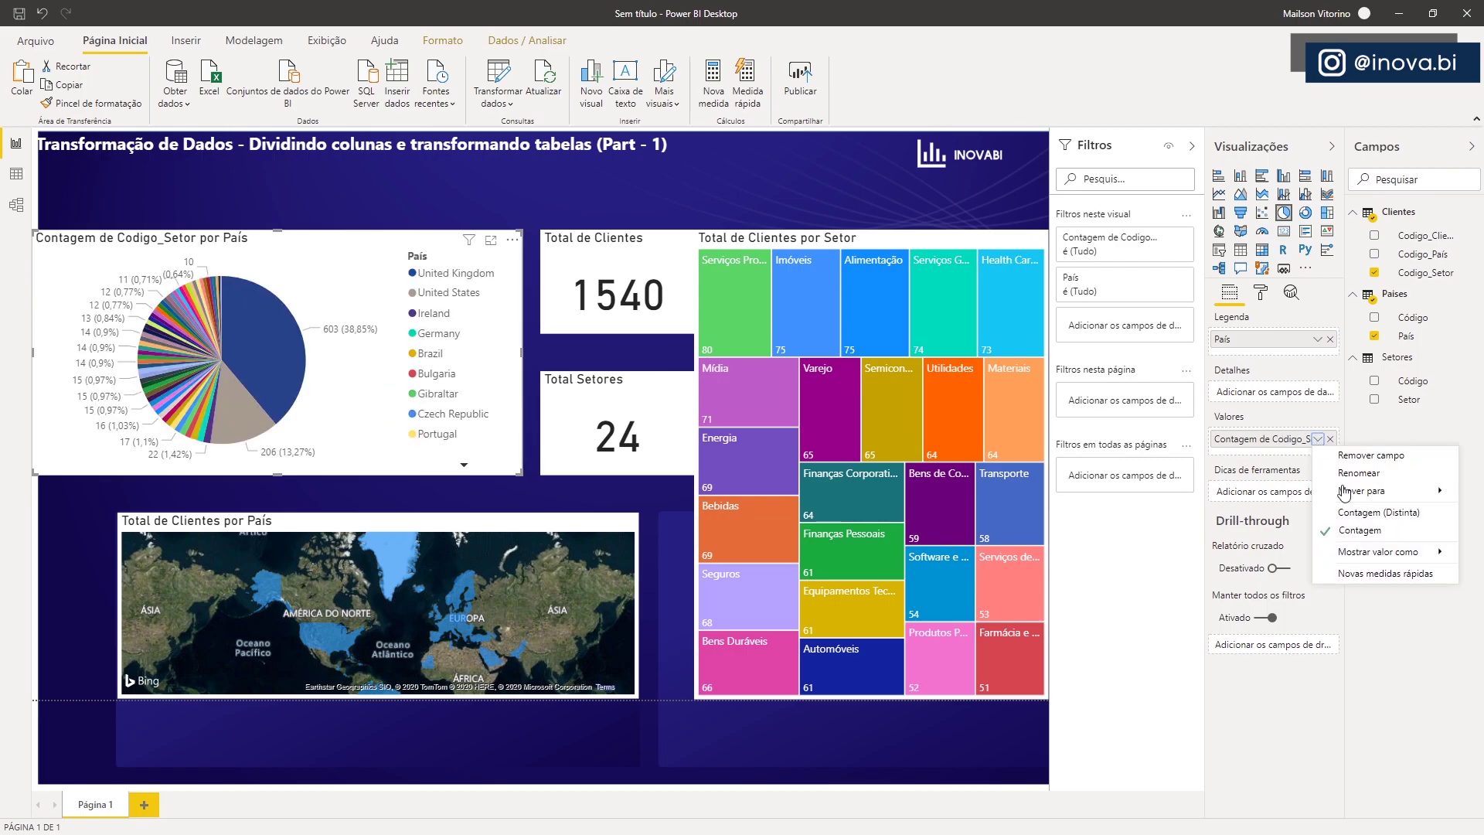
{"action": "left_click", "coordinate": [1372, 512]}
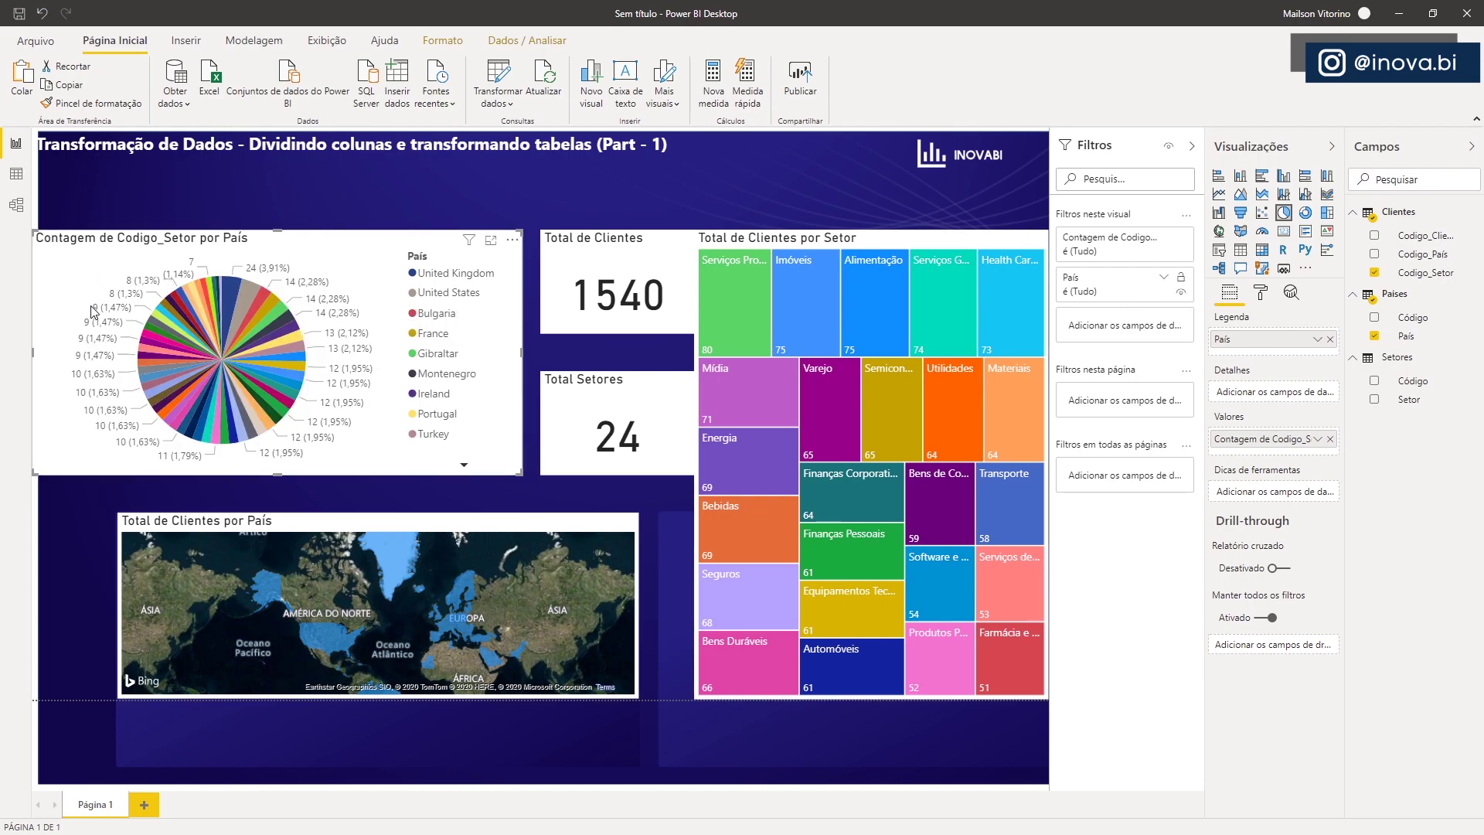
{"action": "left_click", "coordinate": [1164, 280]}
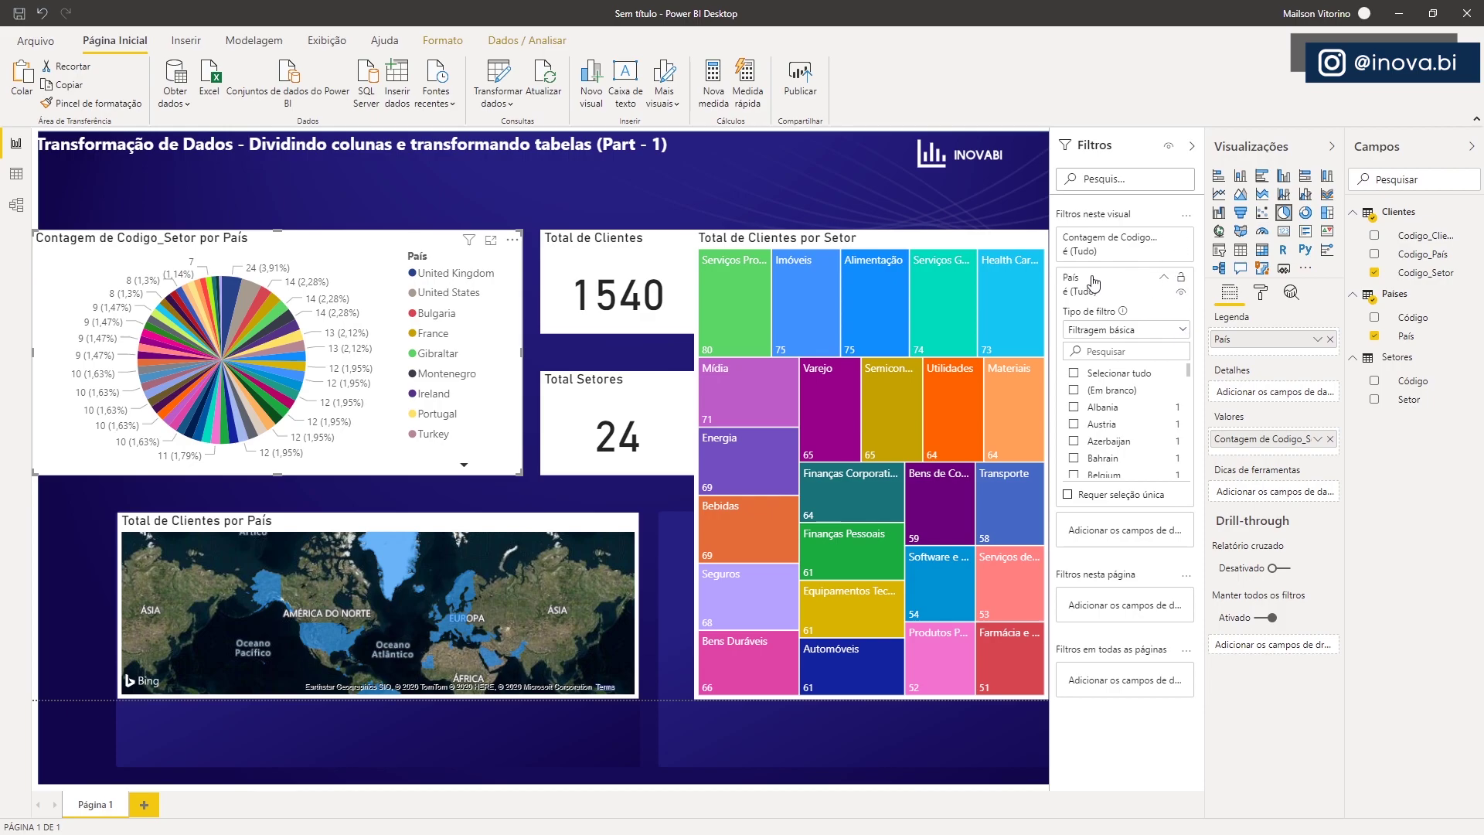
{"action": "left_click", "coordinate": [1184, 333]}
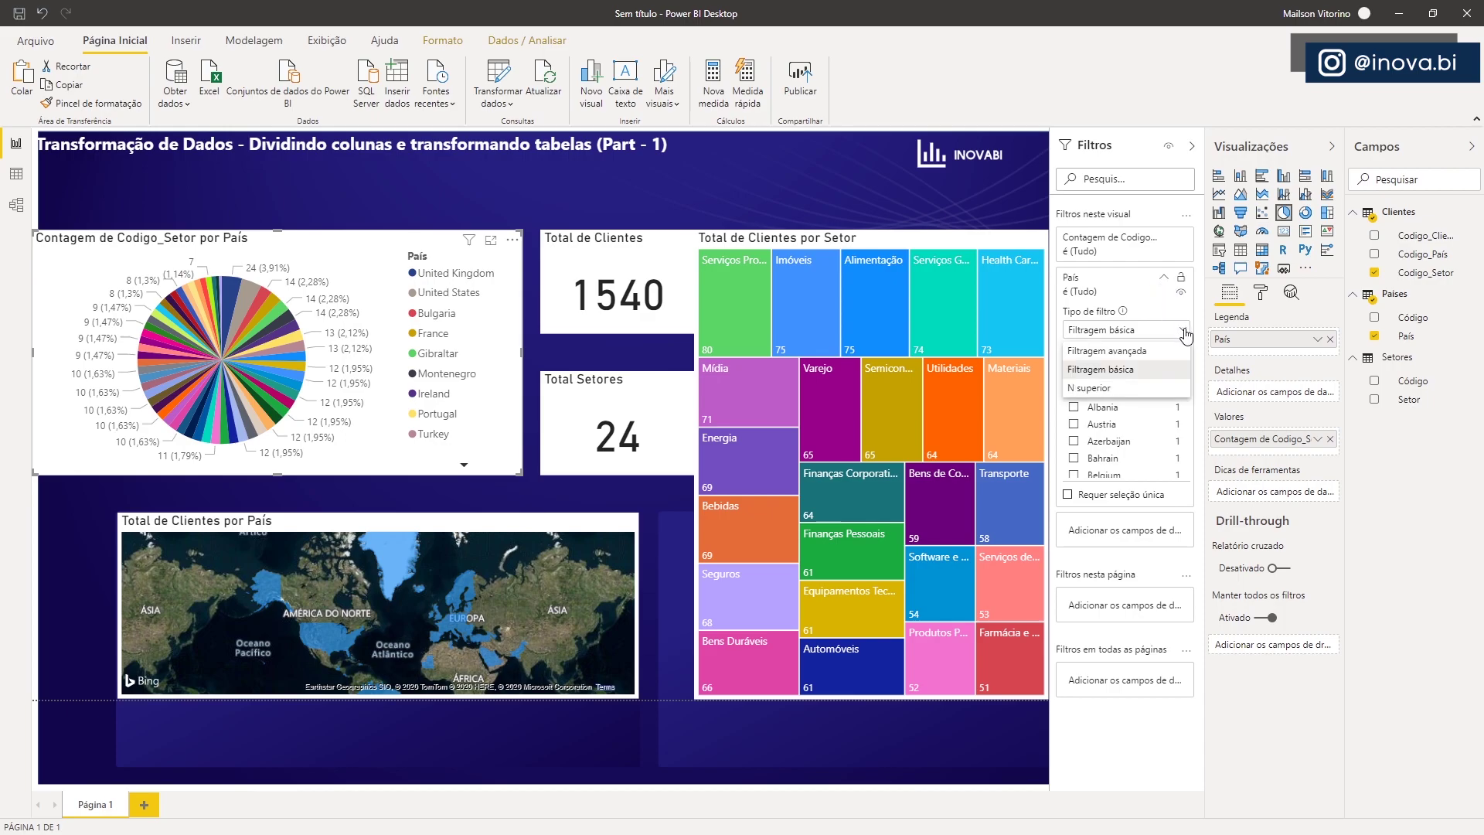
{"action": "left_click", "coordinate": [1102, 389]}
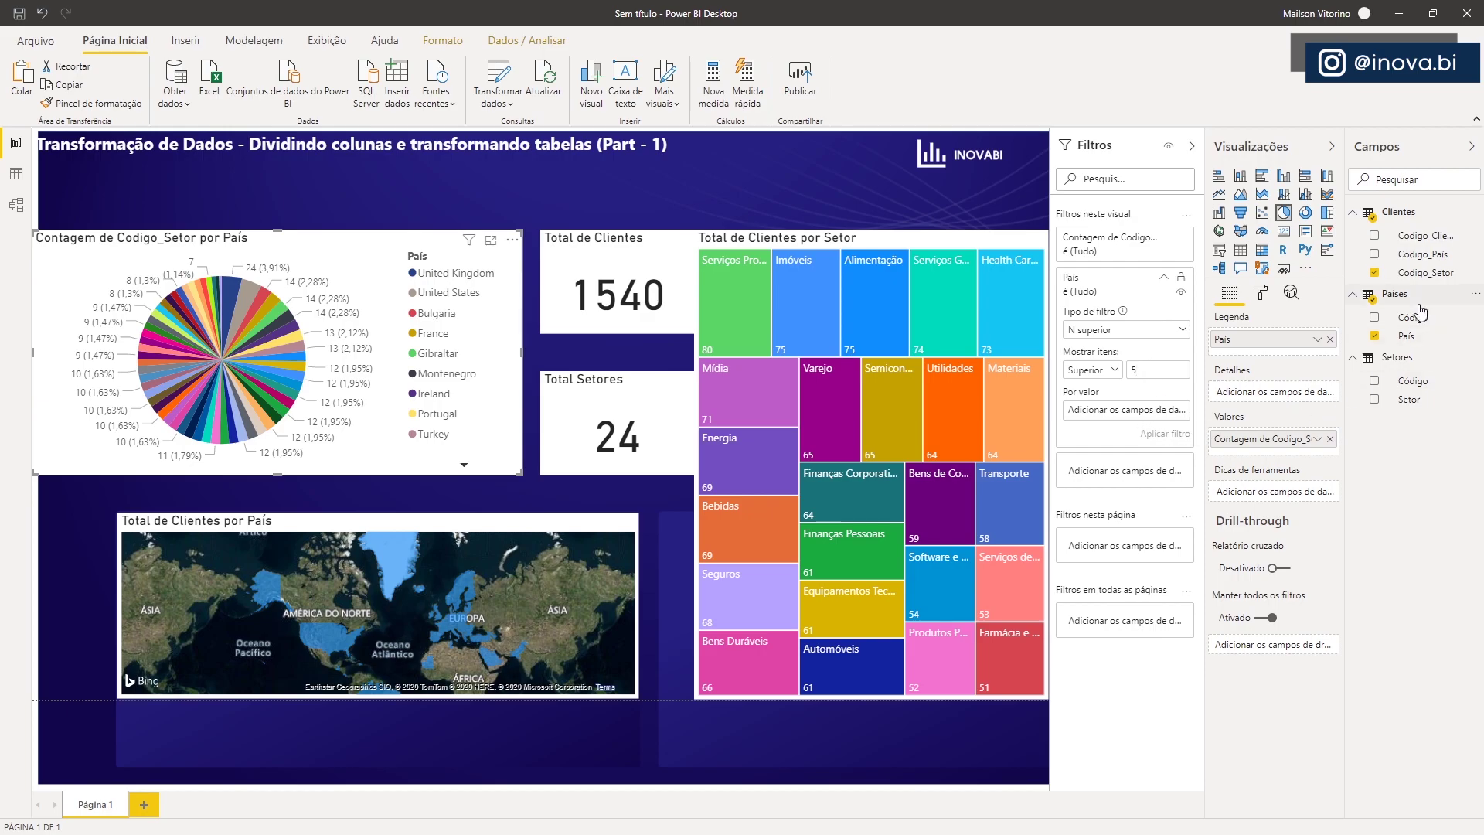
{"action": "left_click_drag", "start_coordinate": [1416, 338], "coordinate": [1123, 412]}
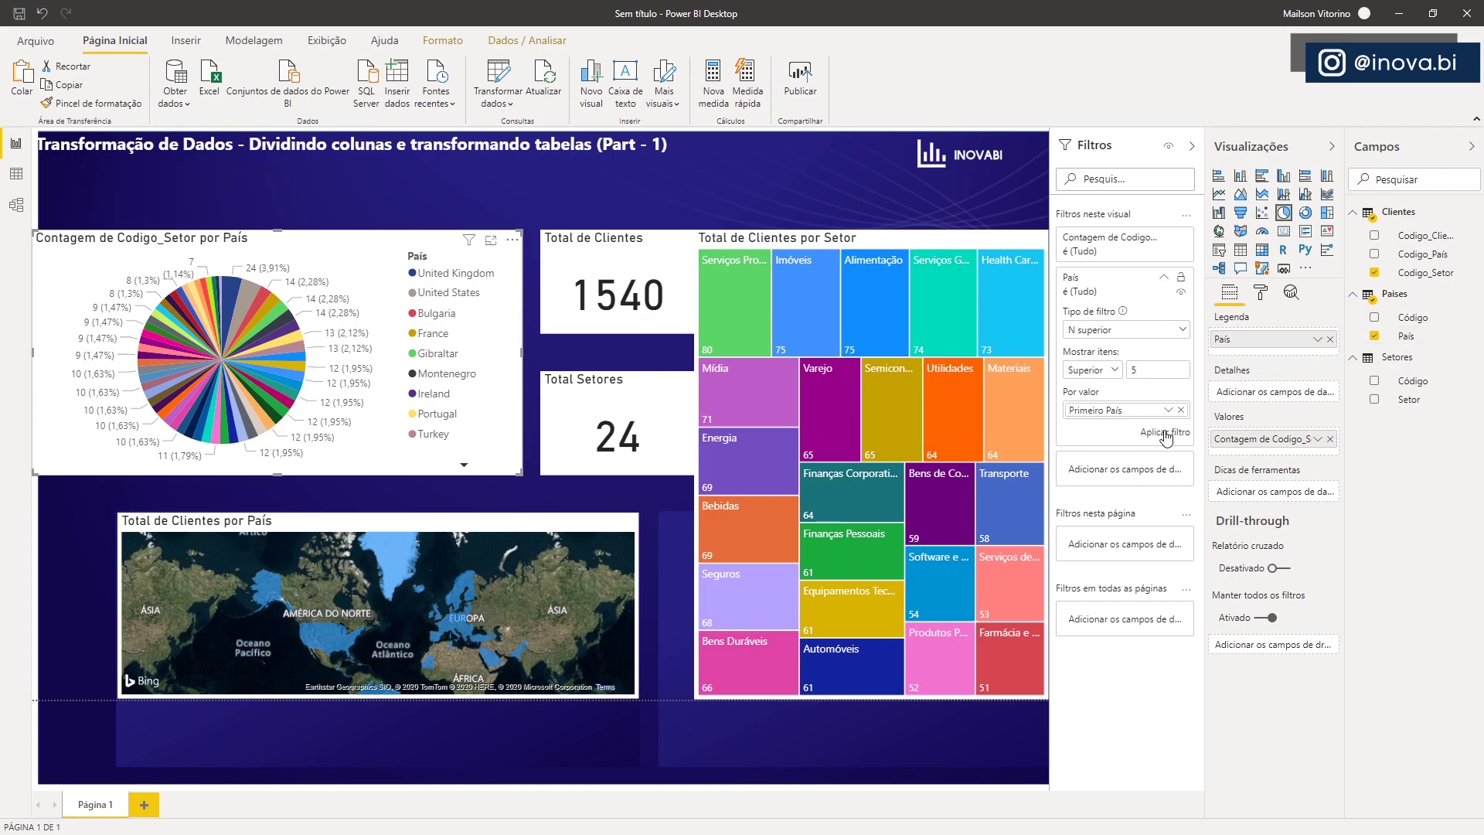
{"action": "left_click", "coordinate": [1165, 435]}
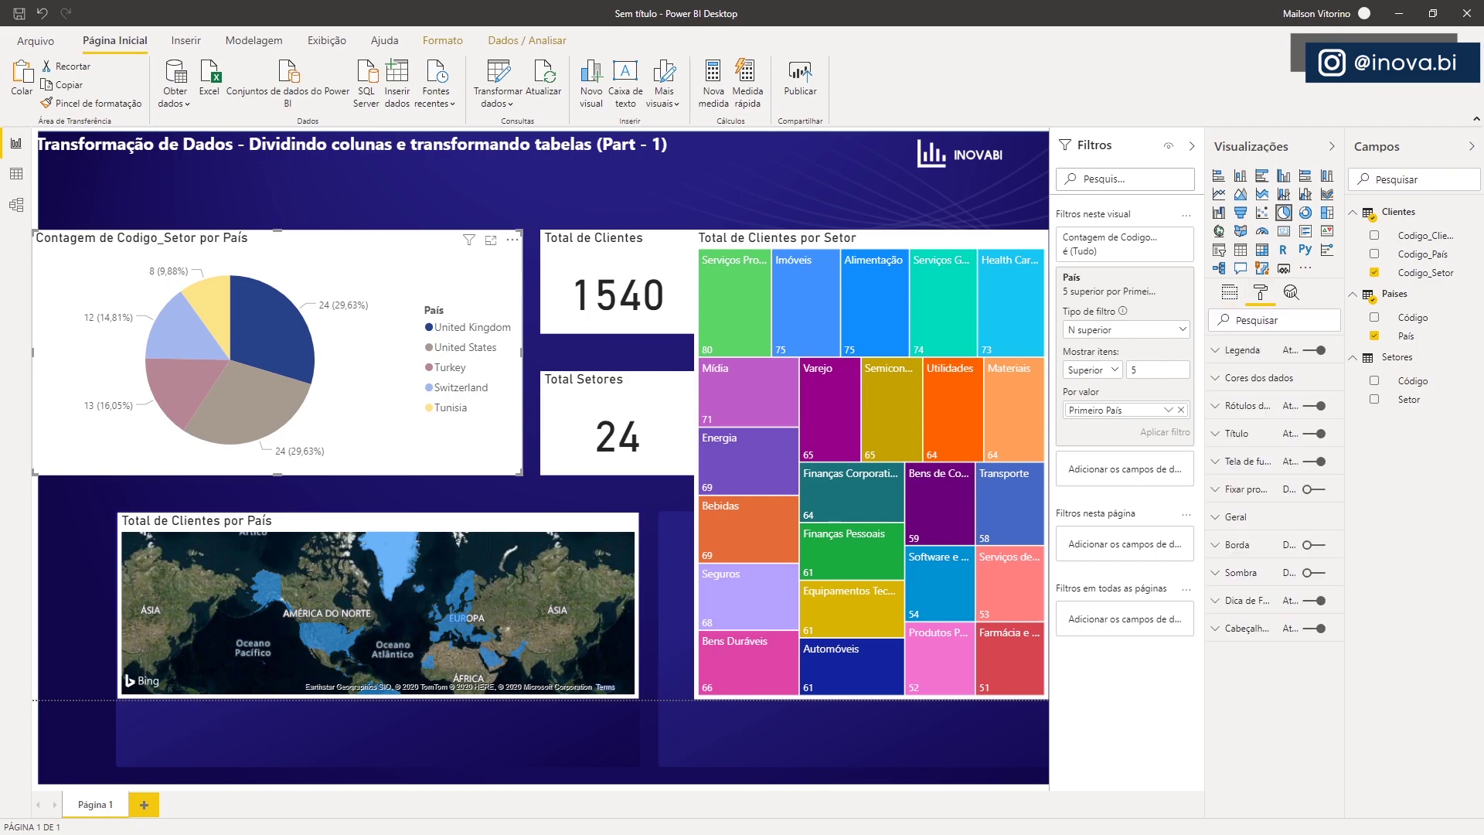
Change the pie chart's title text to "Top 5 - Setores por País"
{"action": "left_click", "coordinate": [1221, 442]}
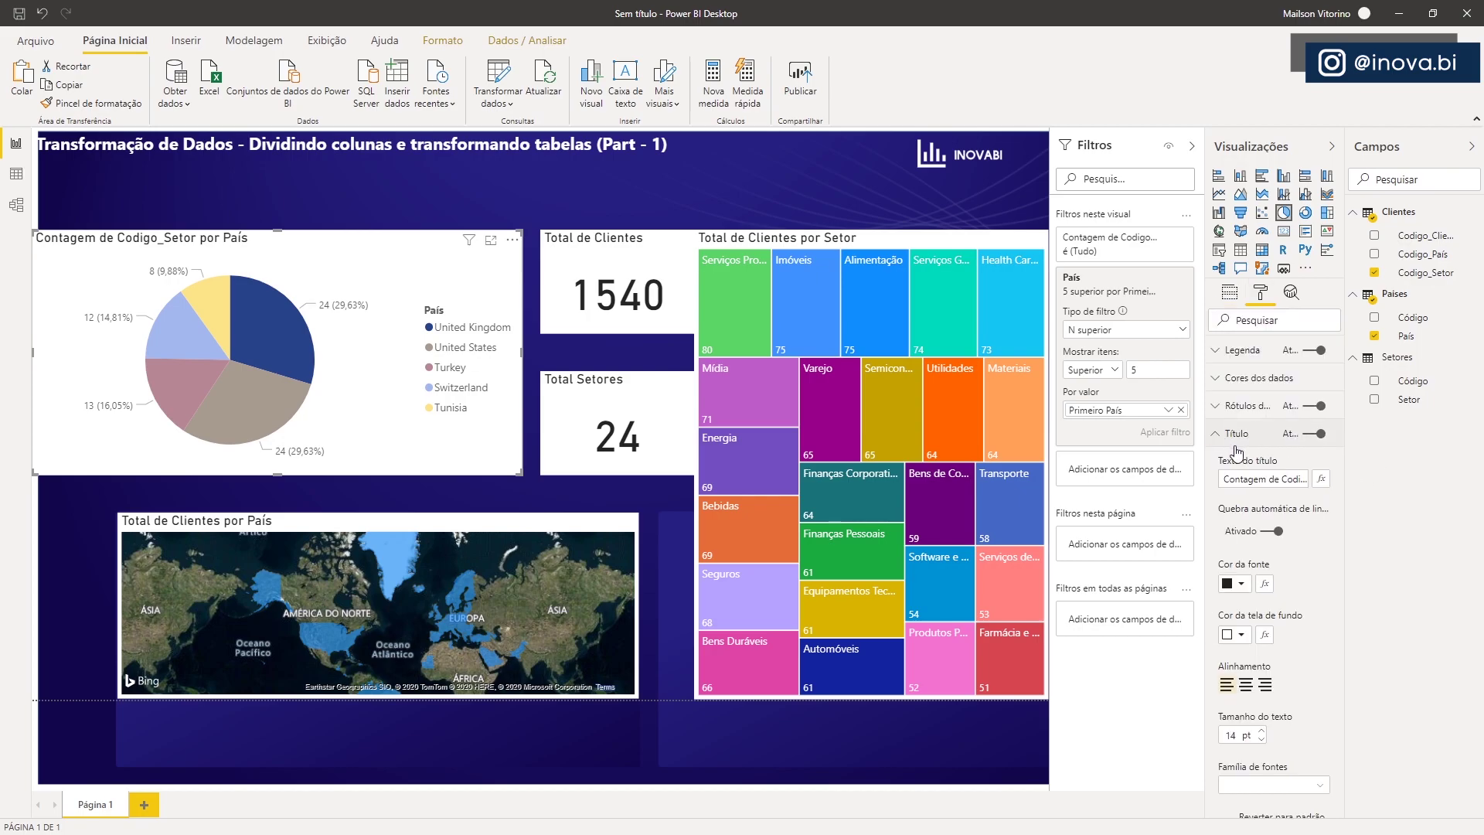
{"action": "left_click", "coordinate": [1239, 485]}
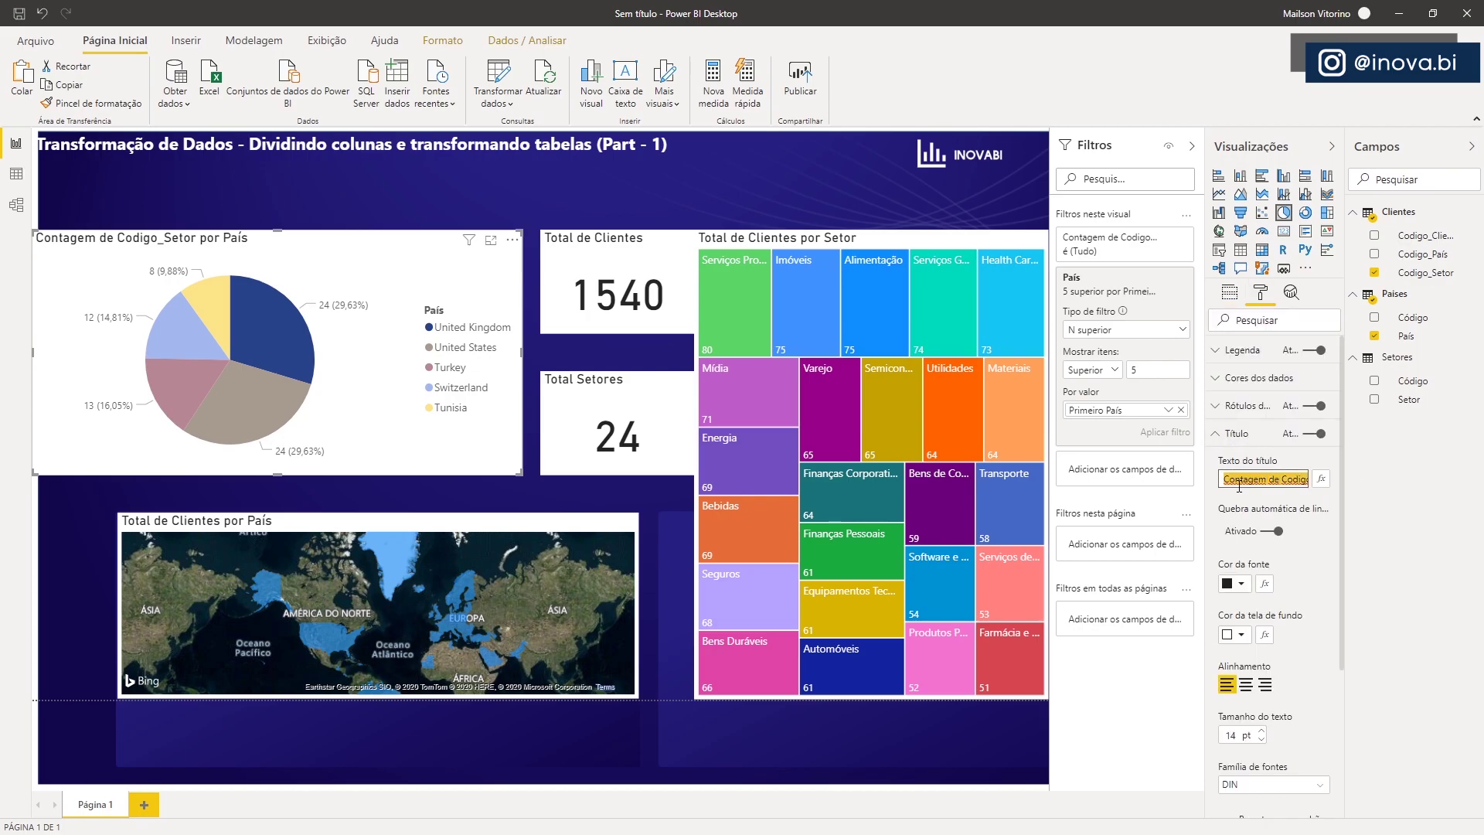
{"action": "type", "text": "Top 5 - Setores"}
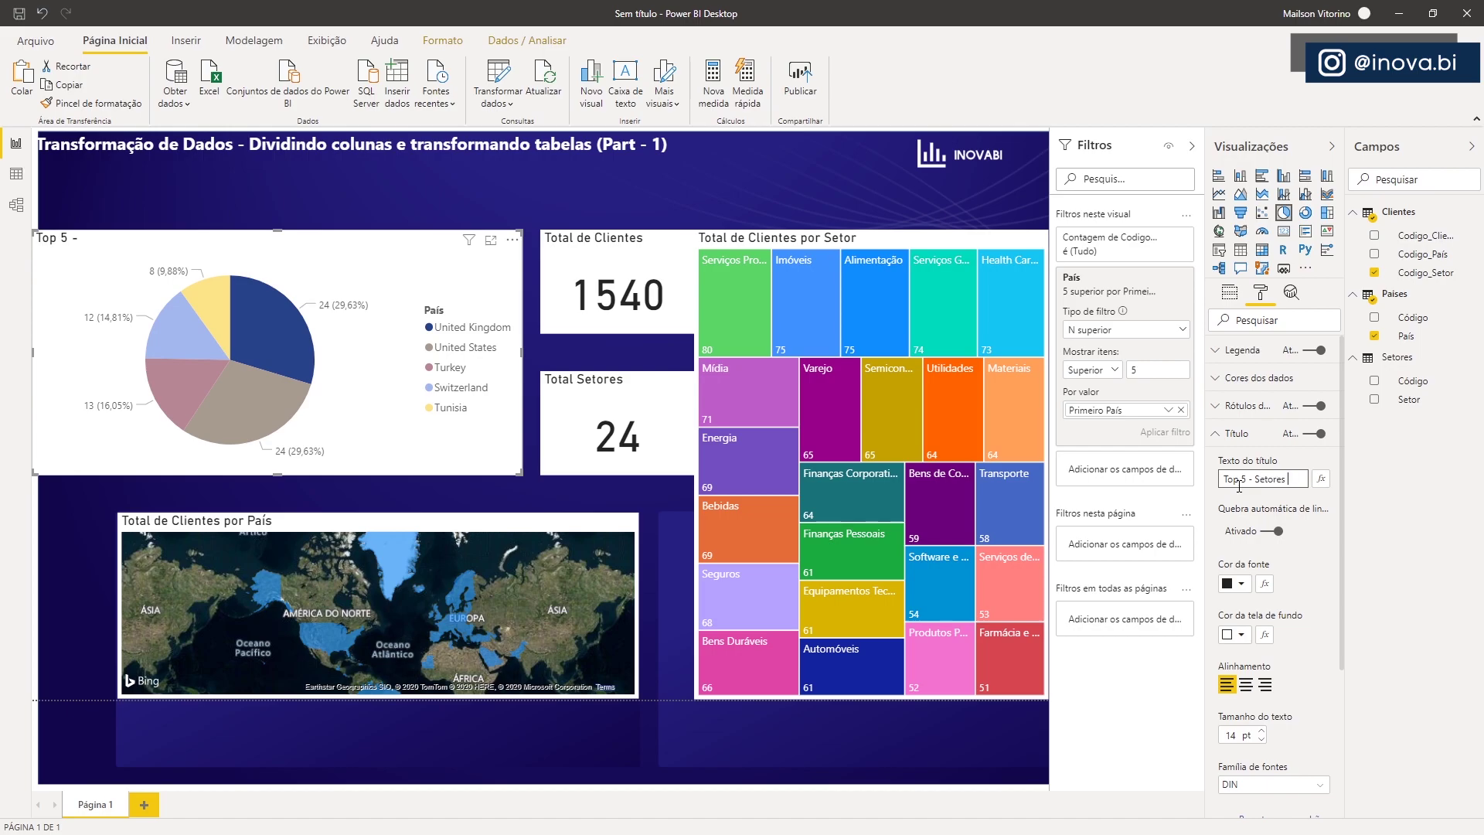
{"action": "type", "text": " por País"}
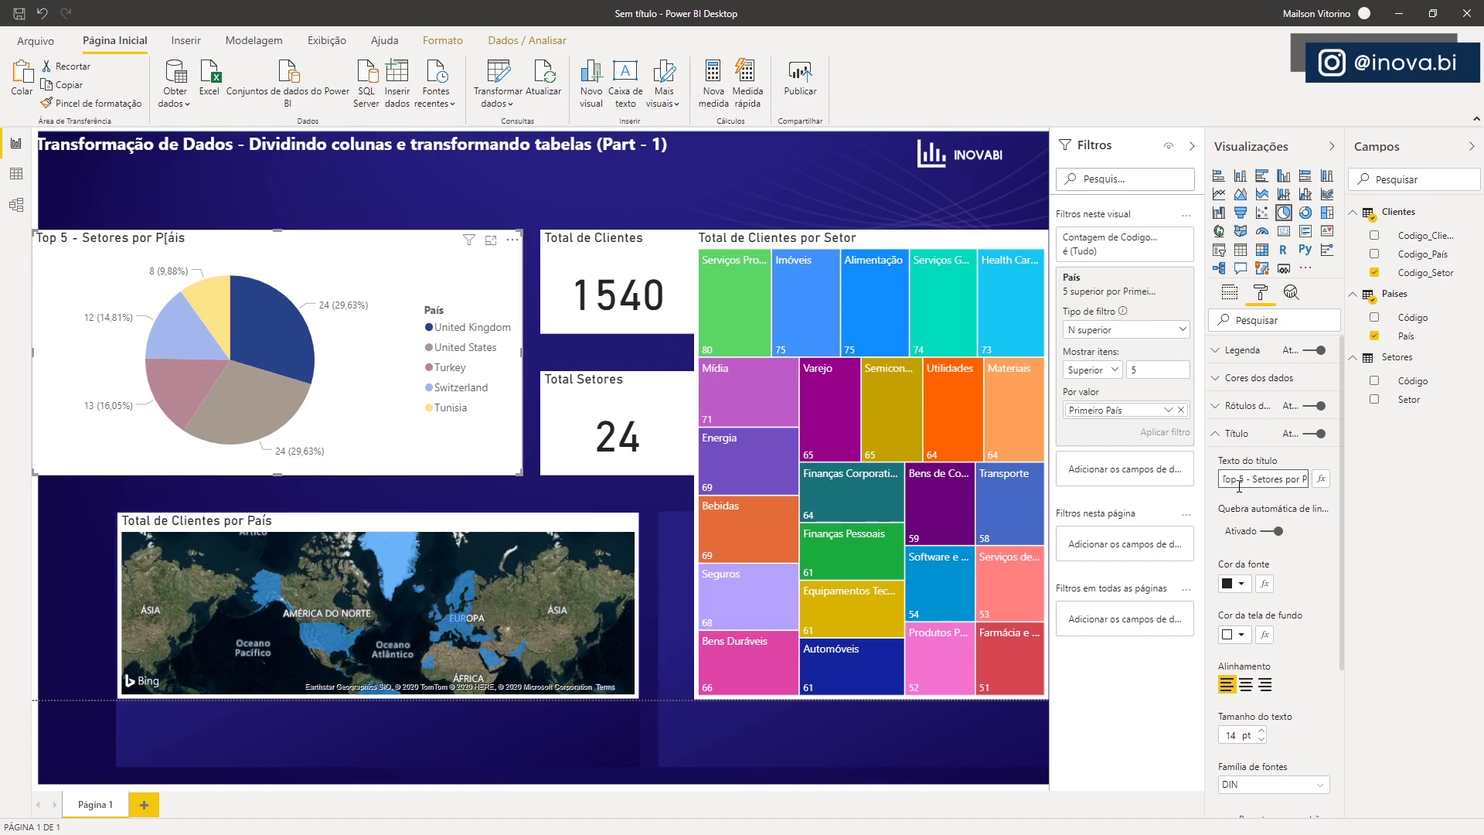
{"action": "type", "text": "a[is"}
{"action": "key", "text": "BackSpace"}
{"action": "key", "text": "BackSpace"}
{"action": "key", "text": "BackSpace"}
{"action": "type", "text": "ís"}
{"action": "key", "text": "Return"}
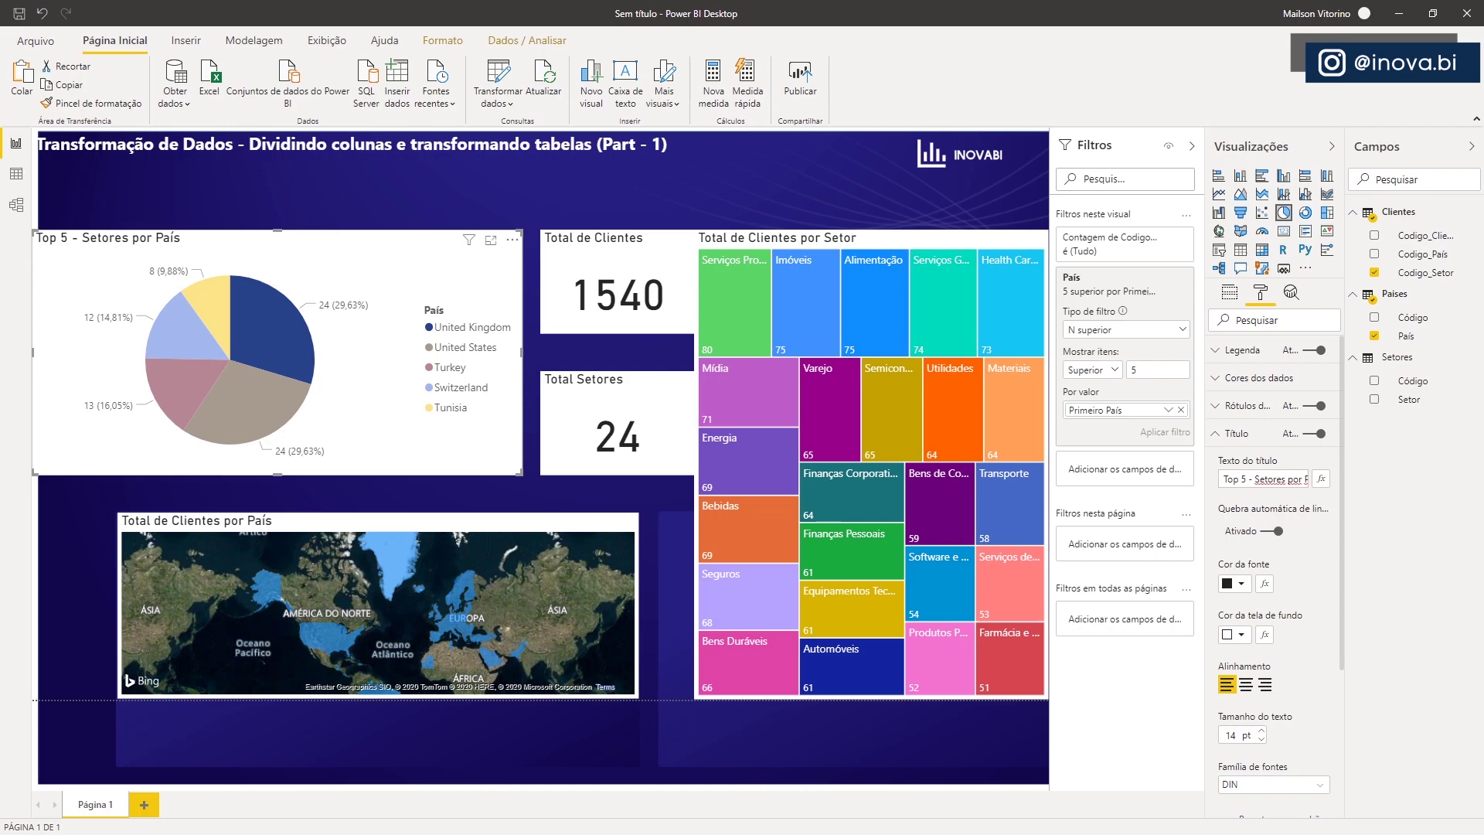
Apply the built-in report theme with a dark navy preview and a blue and green palette
{"action": "left_click", "coordinate": [325, 45]}
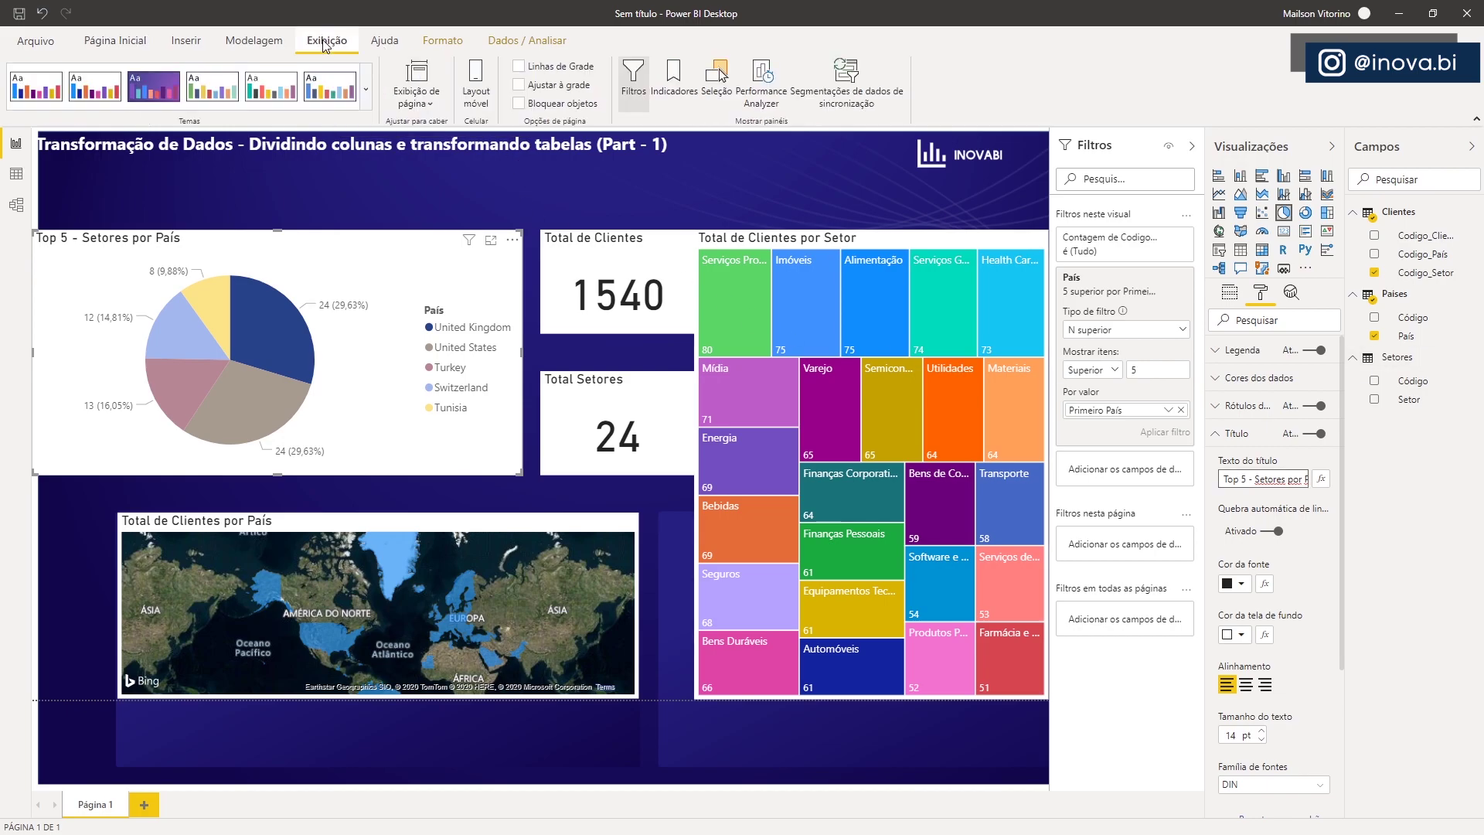
{"action": "left_click", "coordinate": [368, 90]}
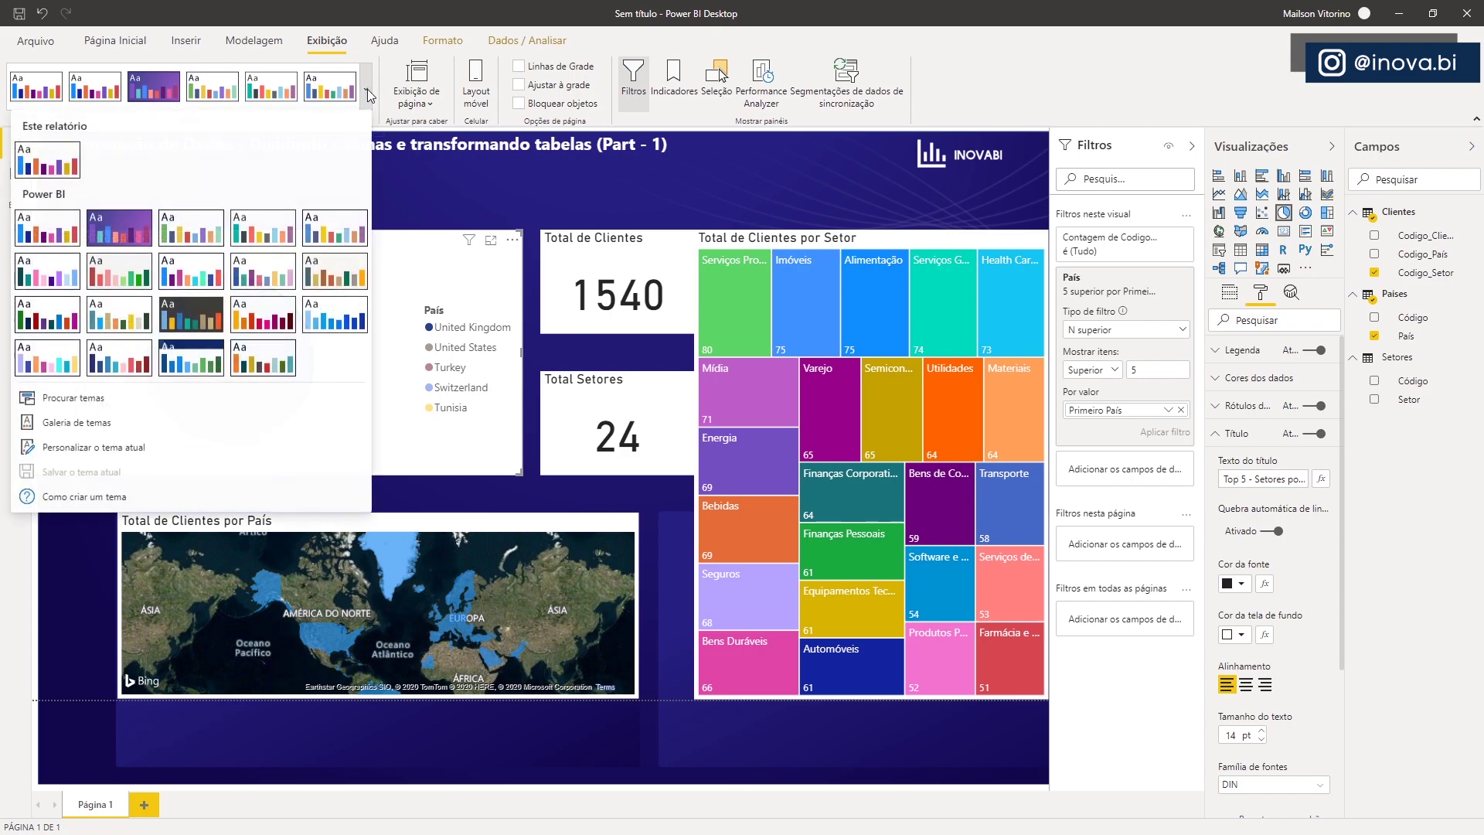
{"action": "left_click", "coordinate": [188, 361]}
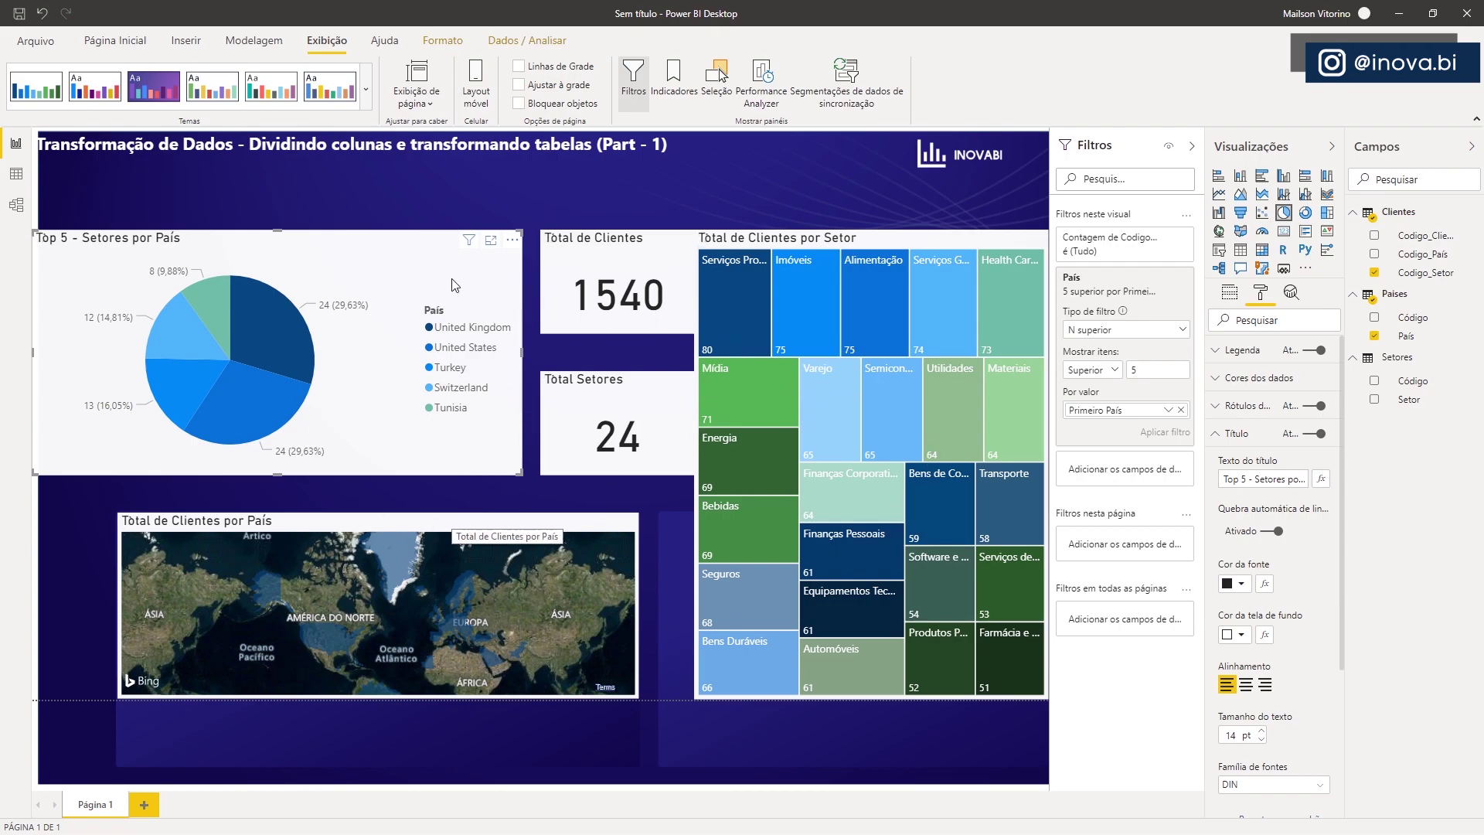
Set the pie chart's legend text to white at 11 pt
{"action": "left_click", "coordinate": [1215, 351]}
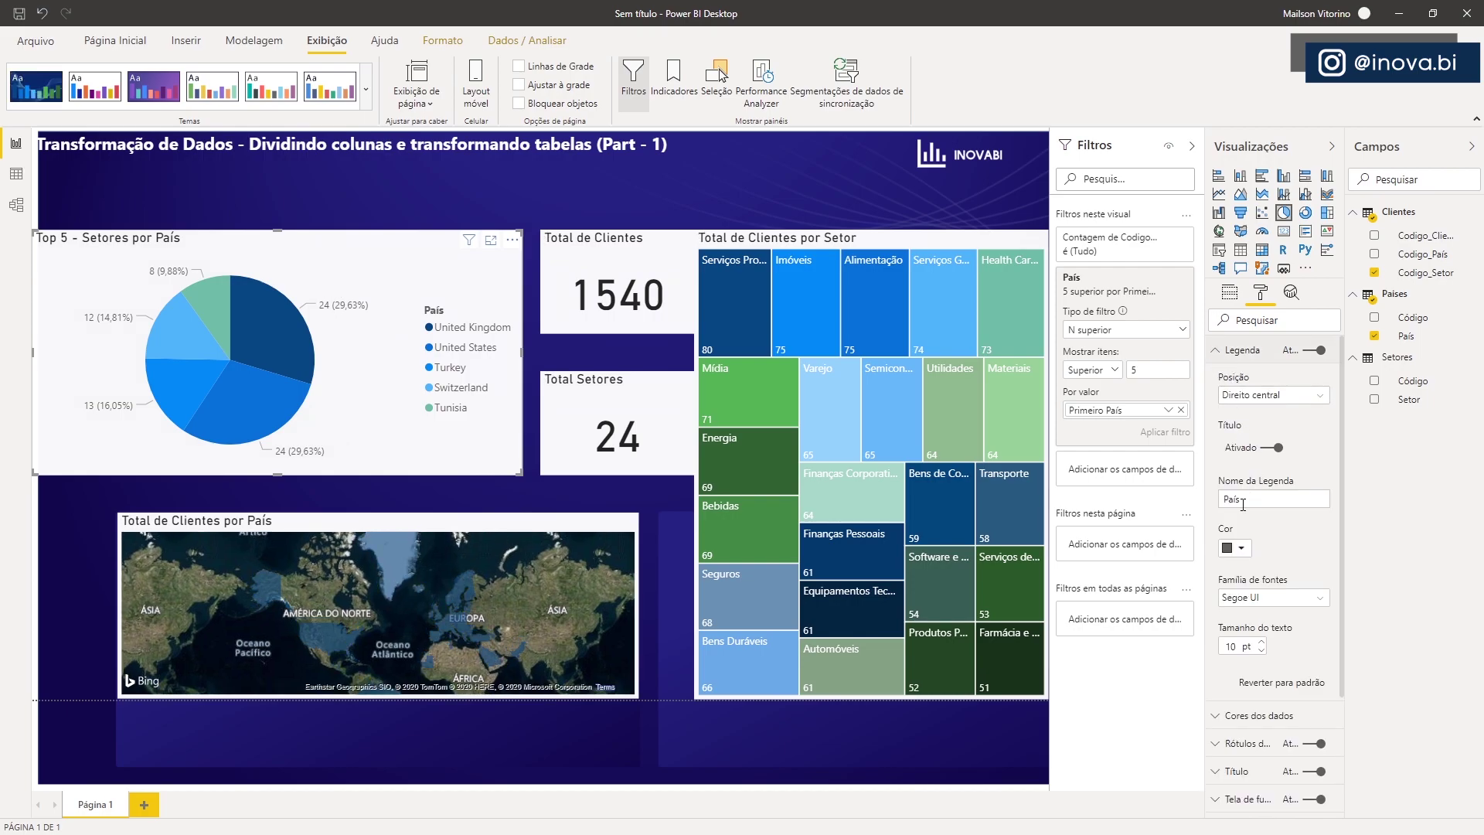
{"action": "left_click", "coordinate": [1242, 550]}
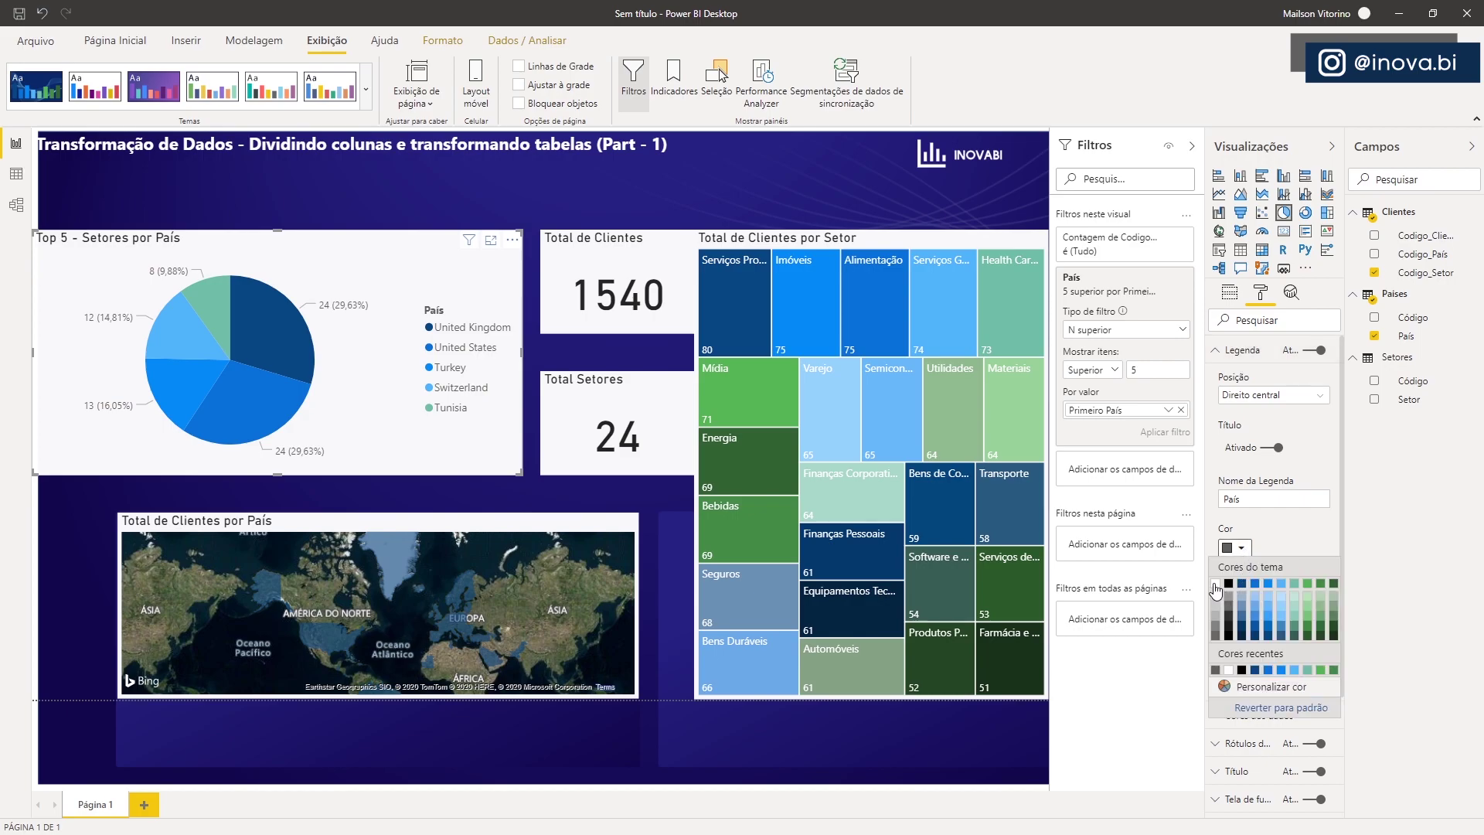
{"action": "left_click", "coordinate": [1216, 586]}
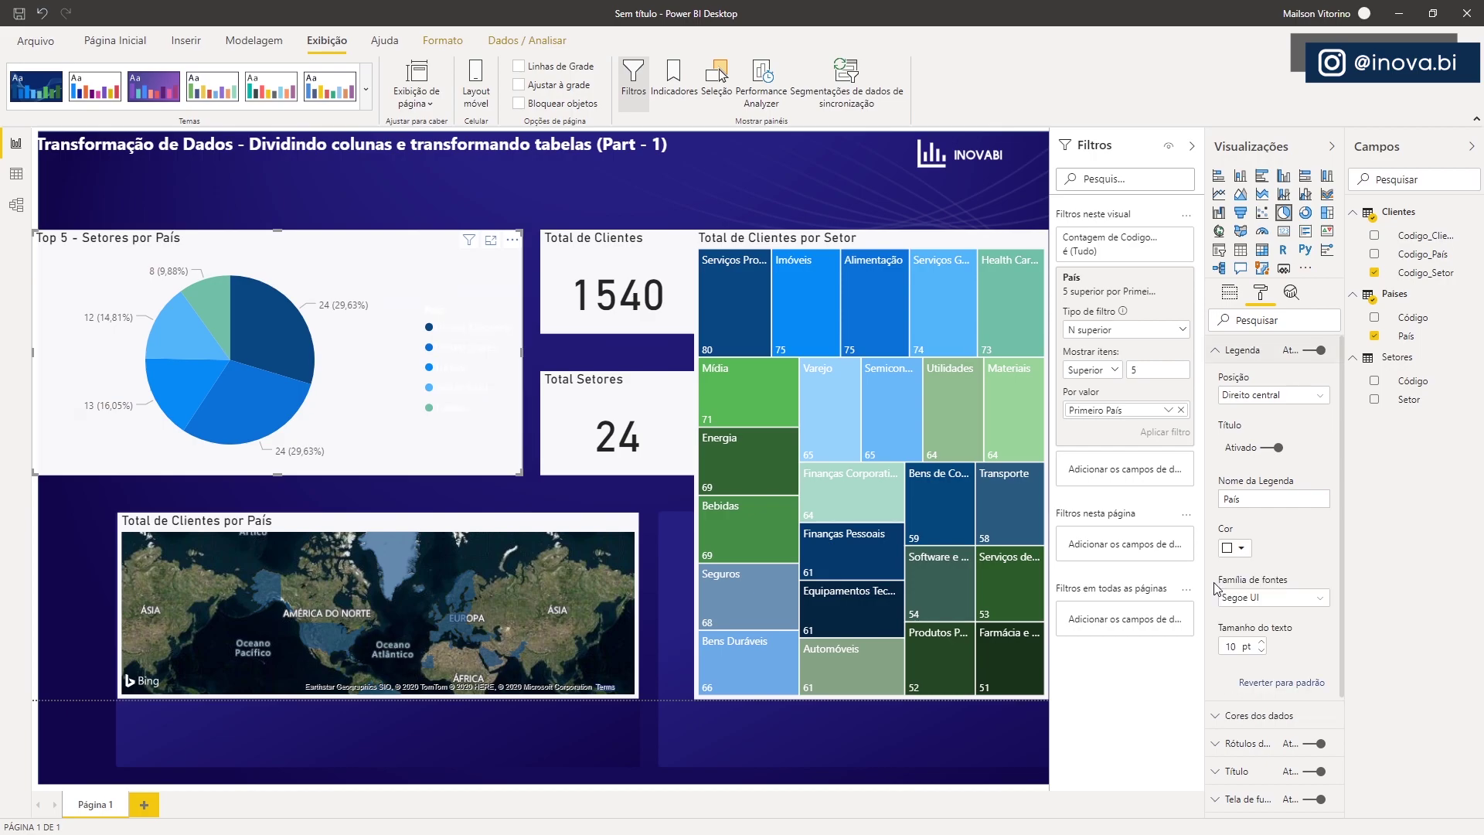
{"action": "left_click", "coordinate": [1261, 642]}
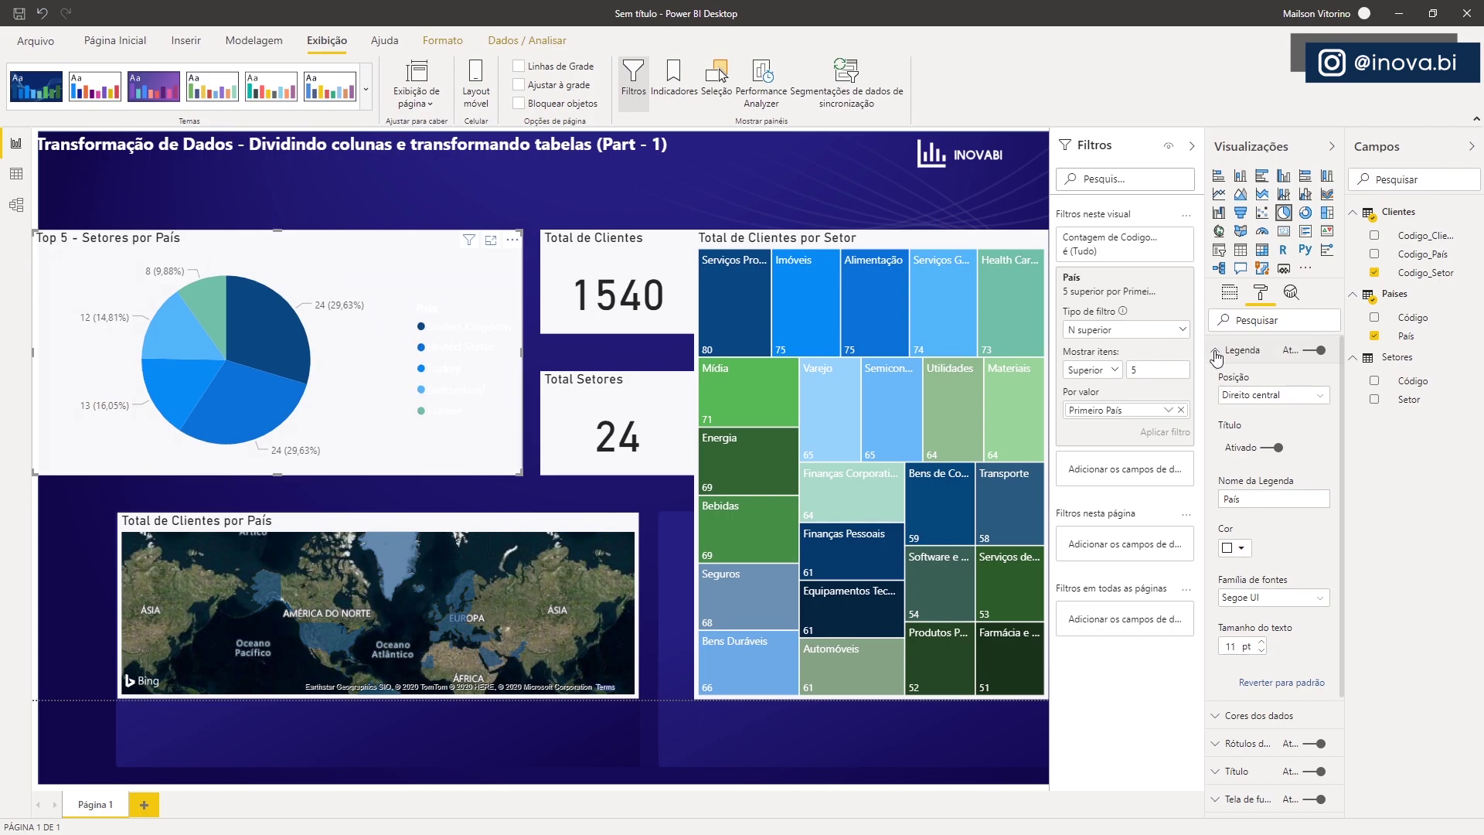
Make the pie chart's detail labels white and enlarge their text
{"action": "scroll", "coordinate": [1214, 352], "scroll_direction": "down", "scroll_amount": 2}
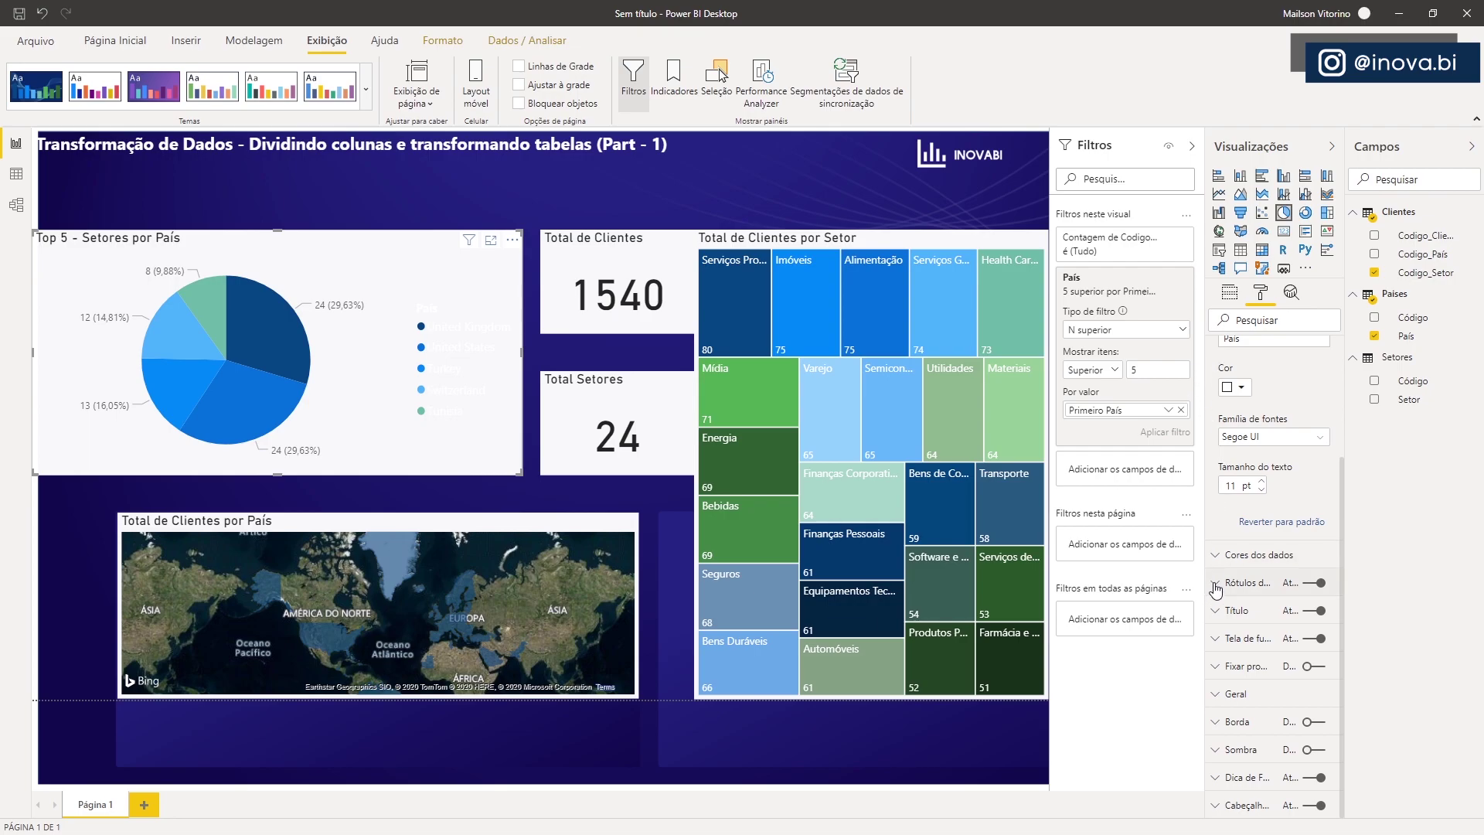
{"action": "left_click", "coordinate": [1216, 585]}
{"action": "scroll", "coordinate": [1236, 587], "scroll_direction": "down", "scroll_amount": 1}
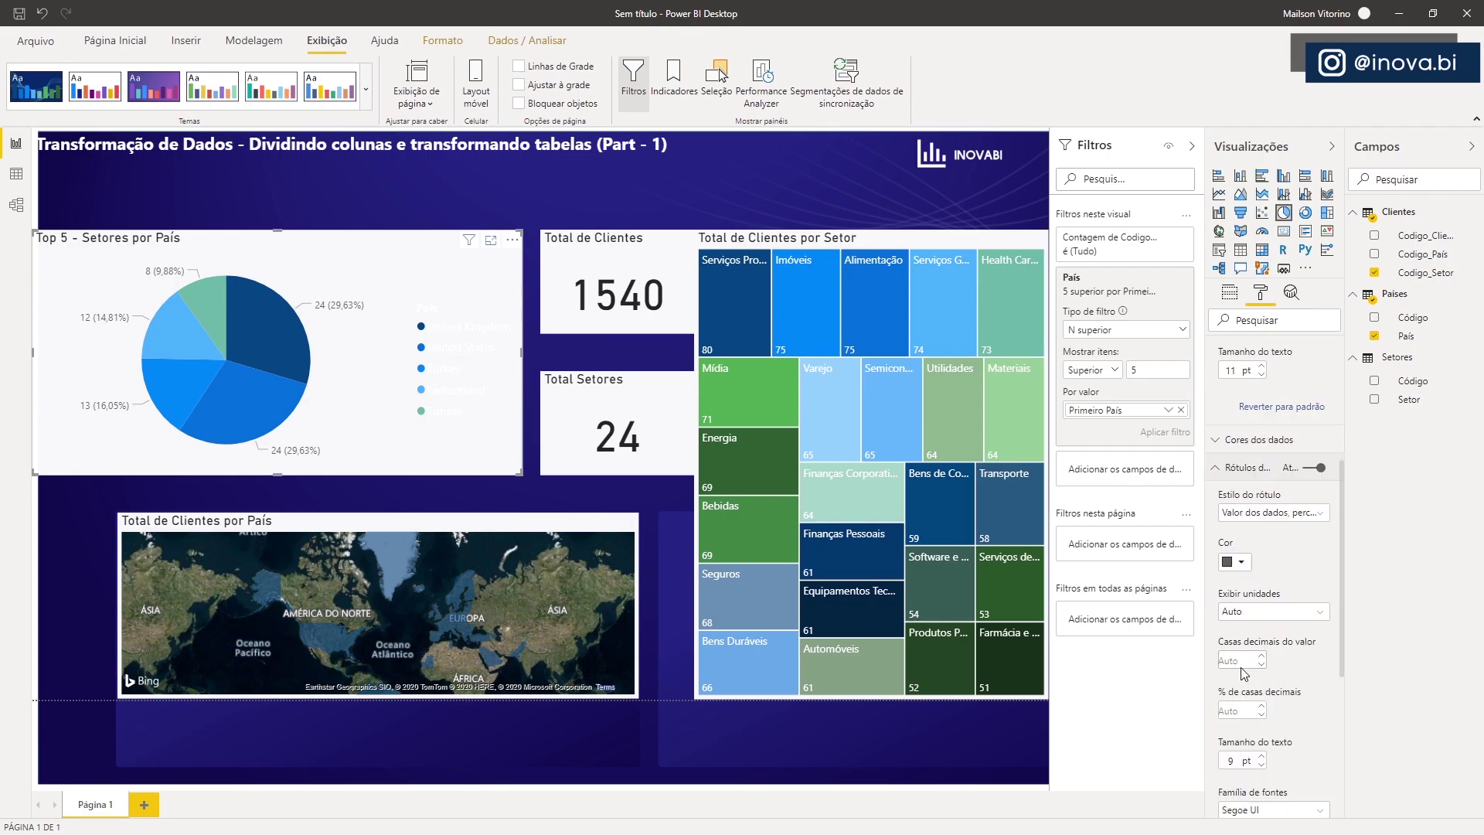
{"action": "left_click", "coordinate": [1242, 562]}
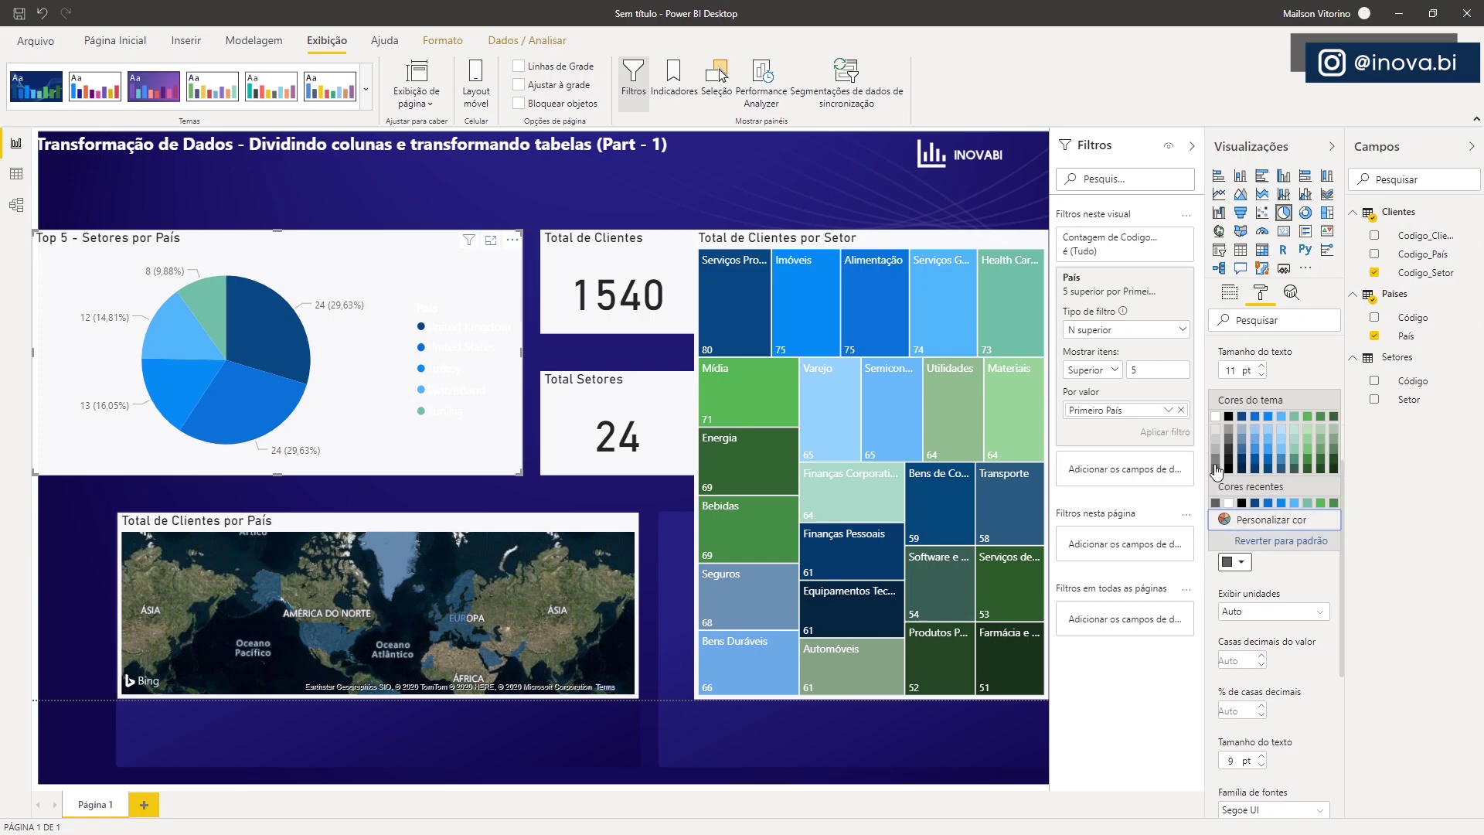
{"action": "left_click", "coordinate": [1215, 417]}
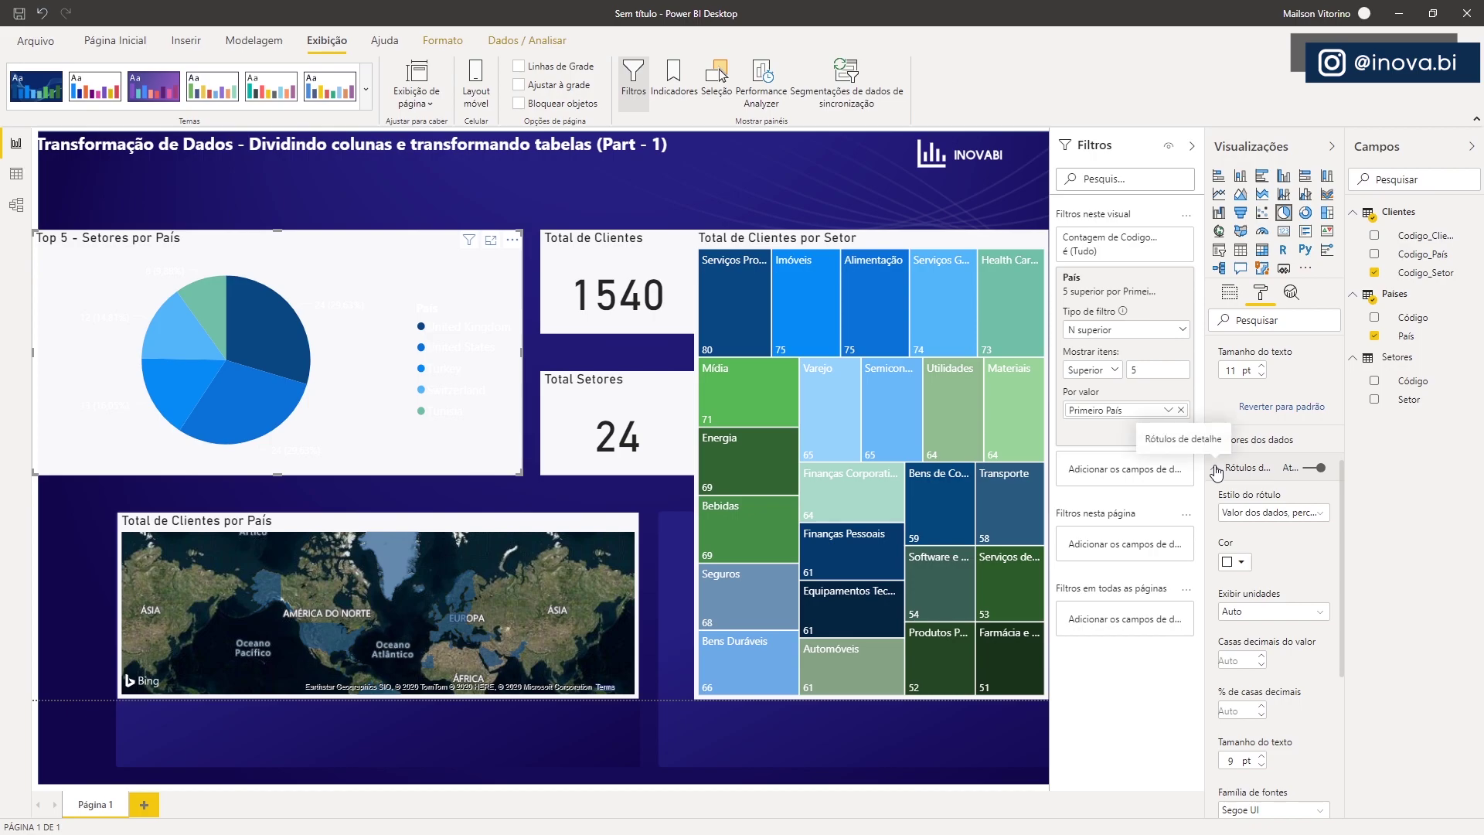
{"action": "left_click", "coordinate": [1261, 756]}
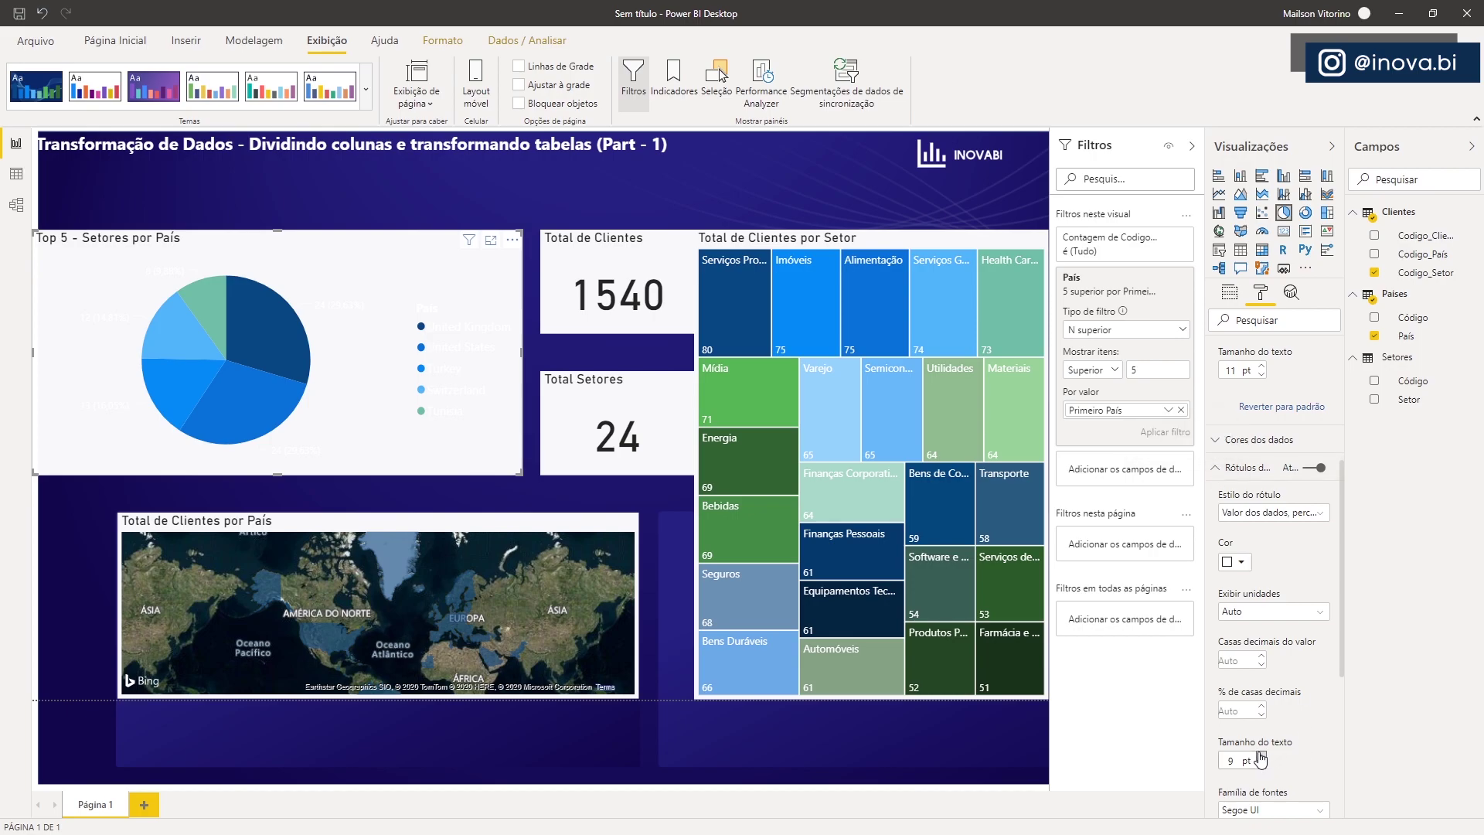
{"action": "left_click", "coordinate": [1215, 469]}
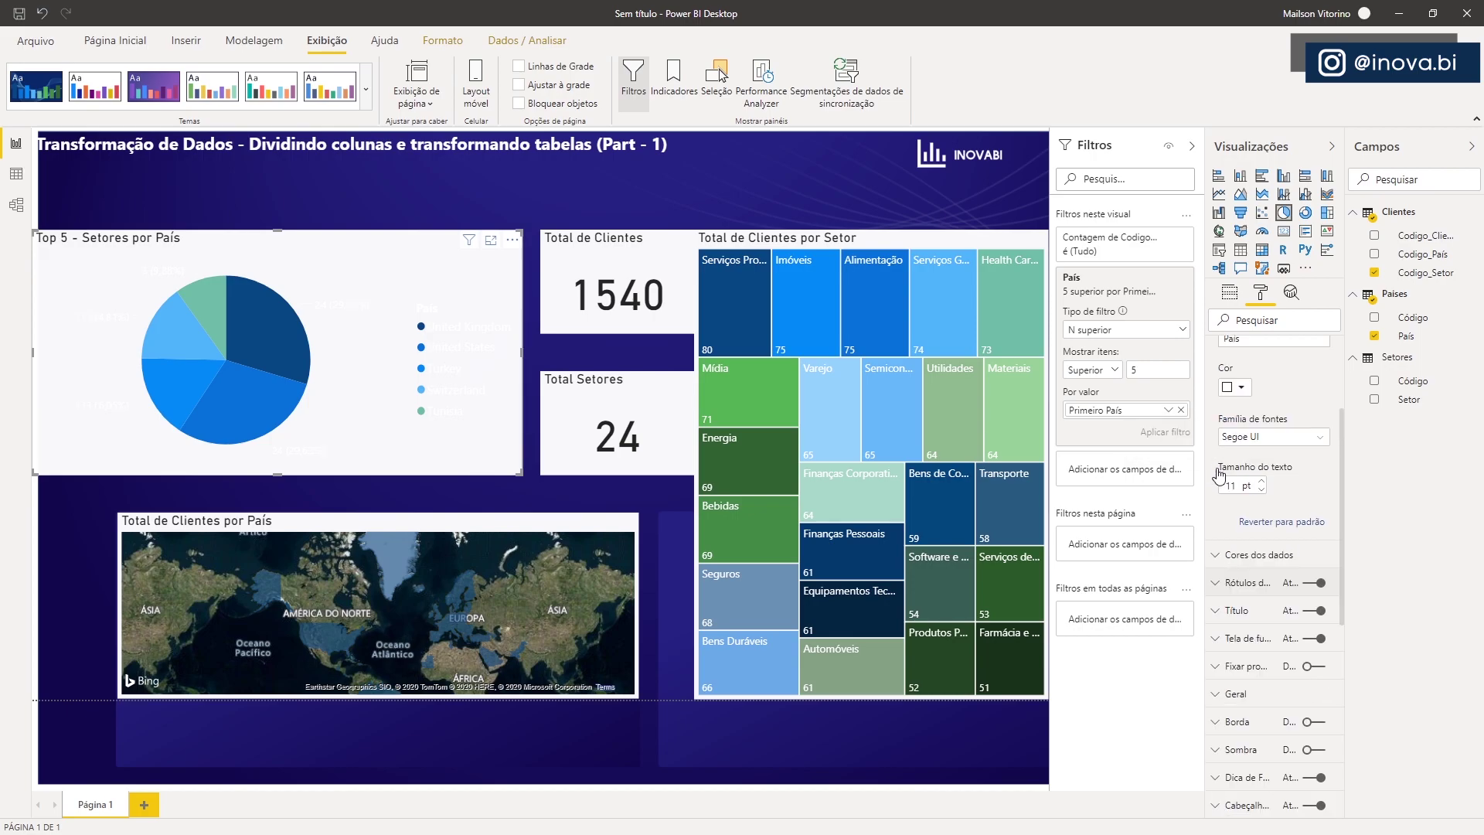
Format the pie chart's title in white, centred, with an 18 pt text size
{"action": "scroll", "coordinate": [1227, 632], "scroll_direction": "up", "scroll_amount": 2}
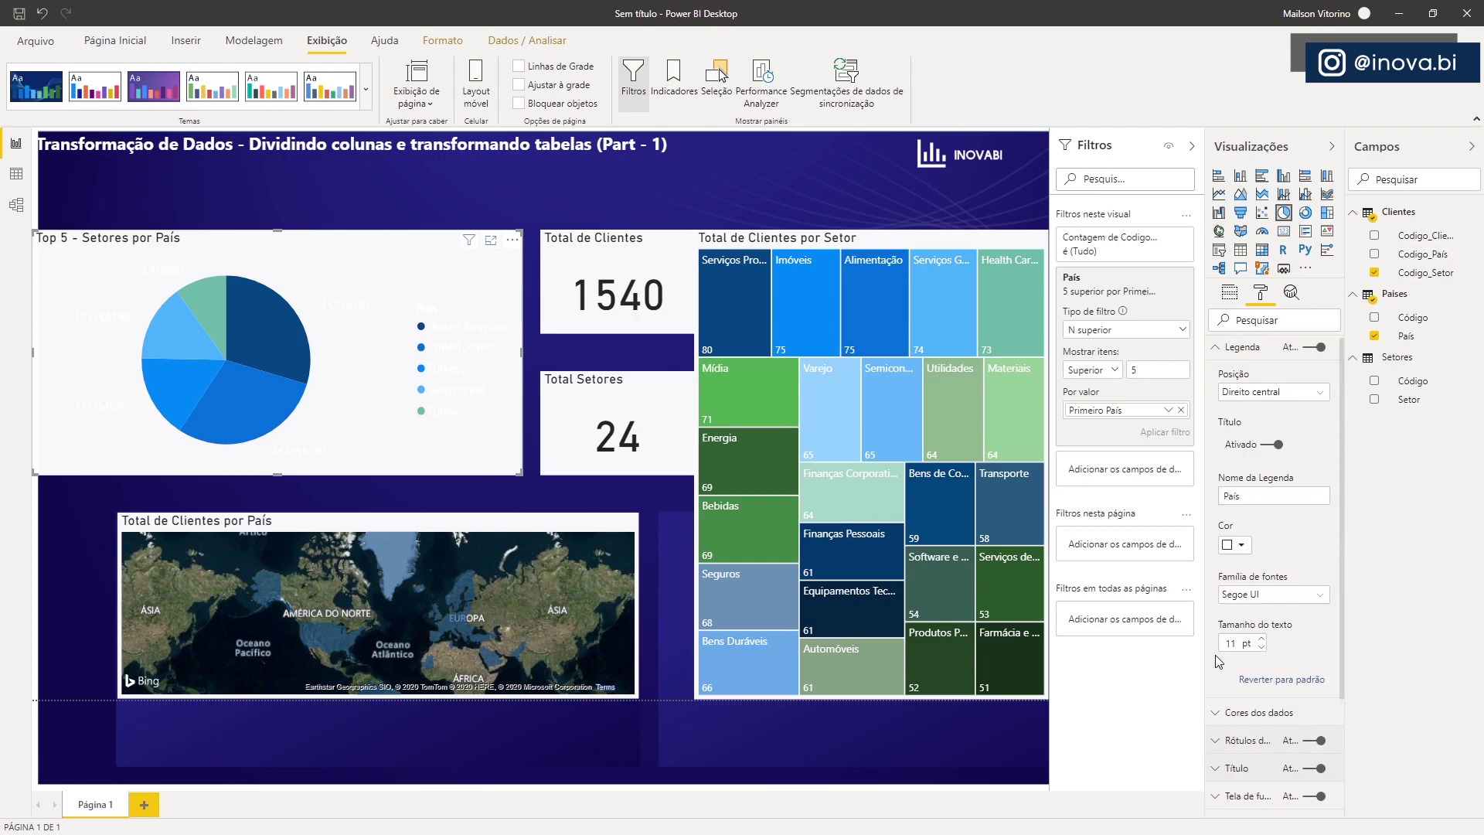
{"action": "left_click", "coordinate": [1216, 771]}
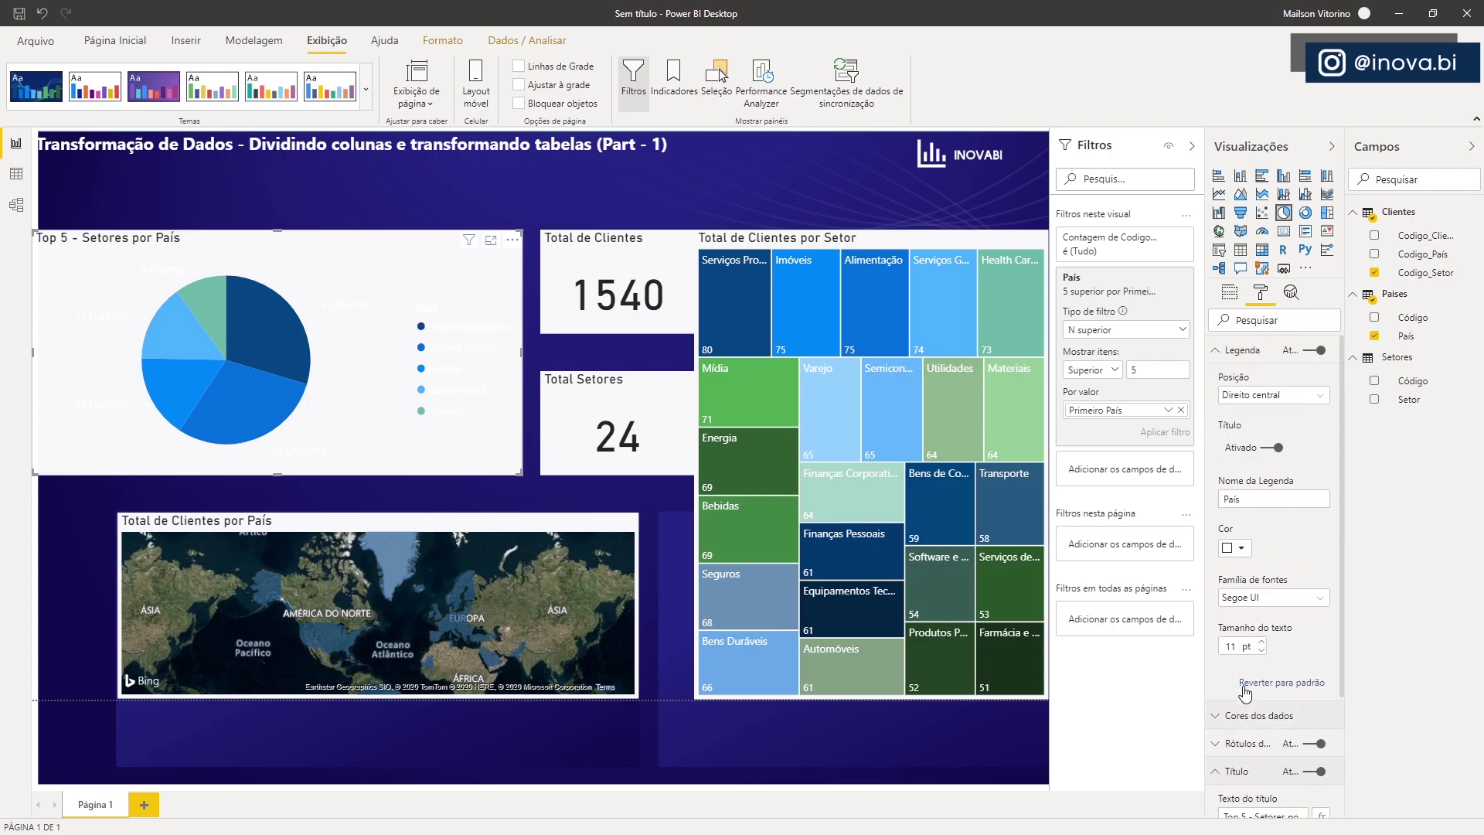
{"action": "scroll", "coordinate": [1271, 716], "scroll_direction": "down", "scroll_amount": 3}
{"action": "scroll", "coordinate": [1271, 715], "scroll_direction": "down", "scroll_amount": 2}
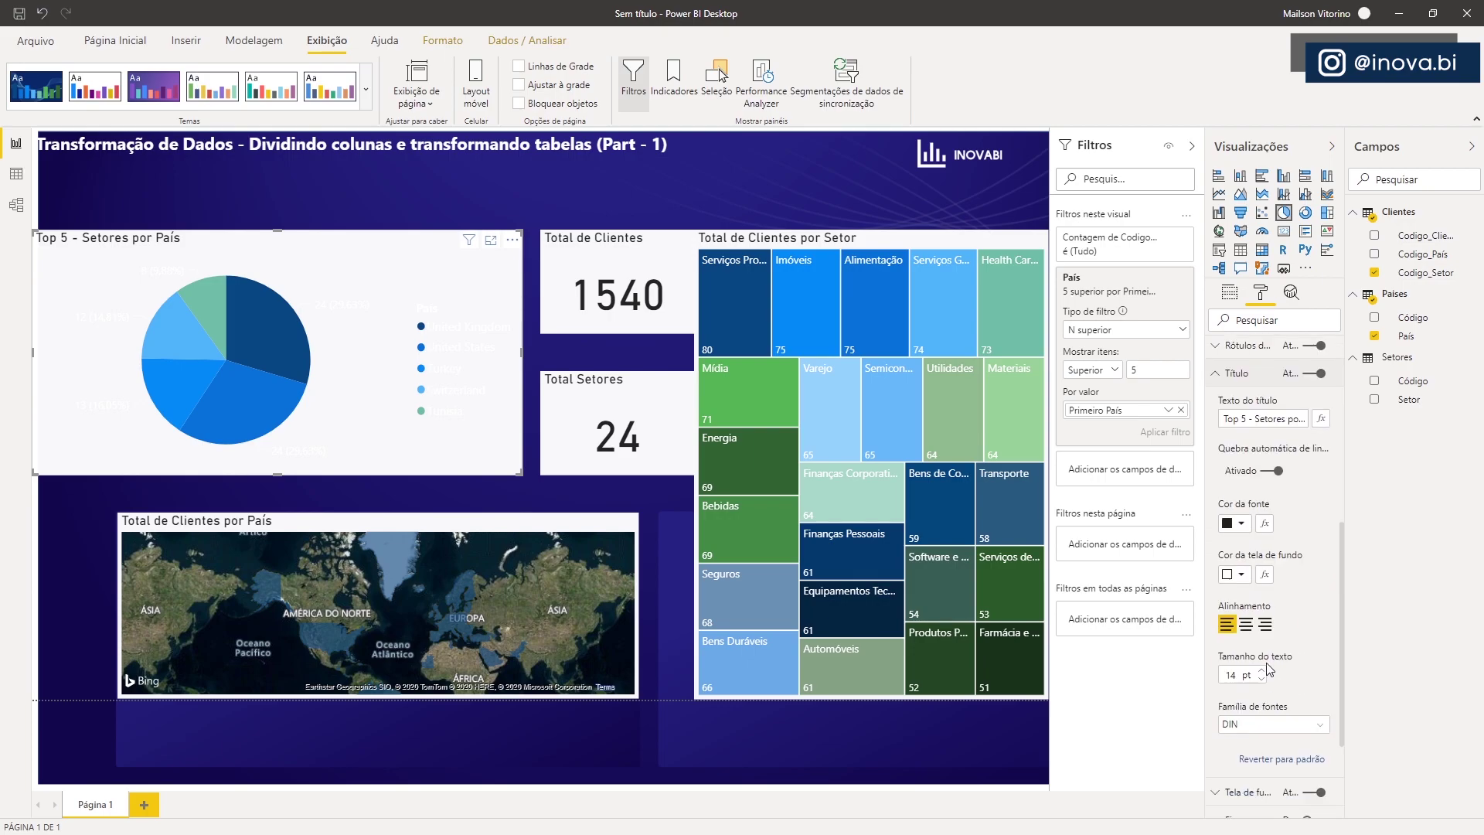
{"action": "left_click", "coordinate": [1242, 525]}
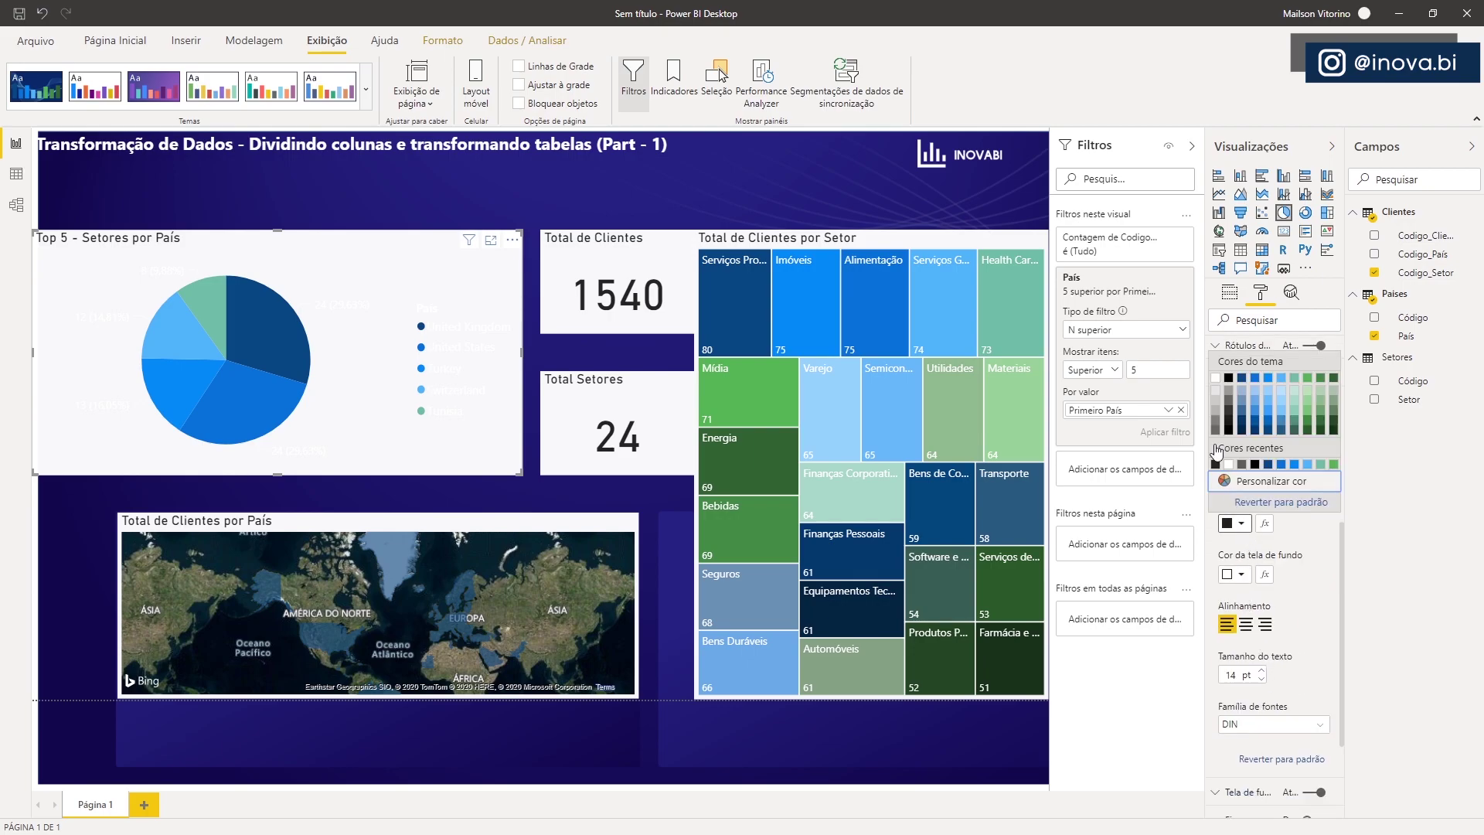
{"action": "left_click", "coordinate": [1216, 379]}
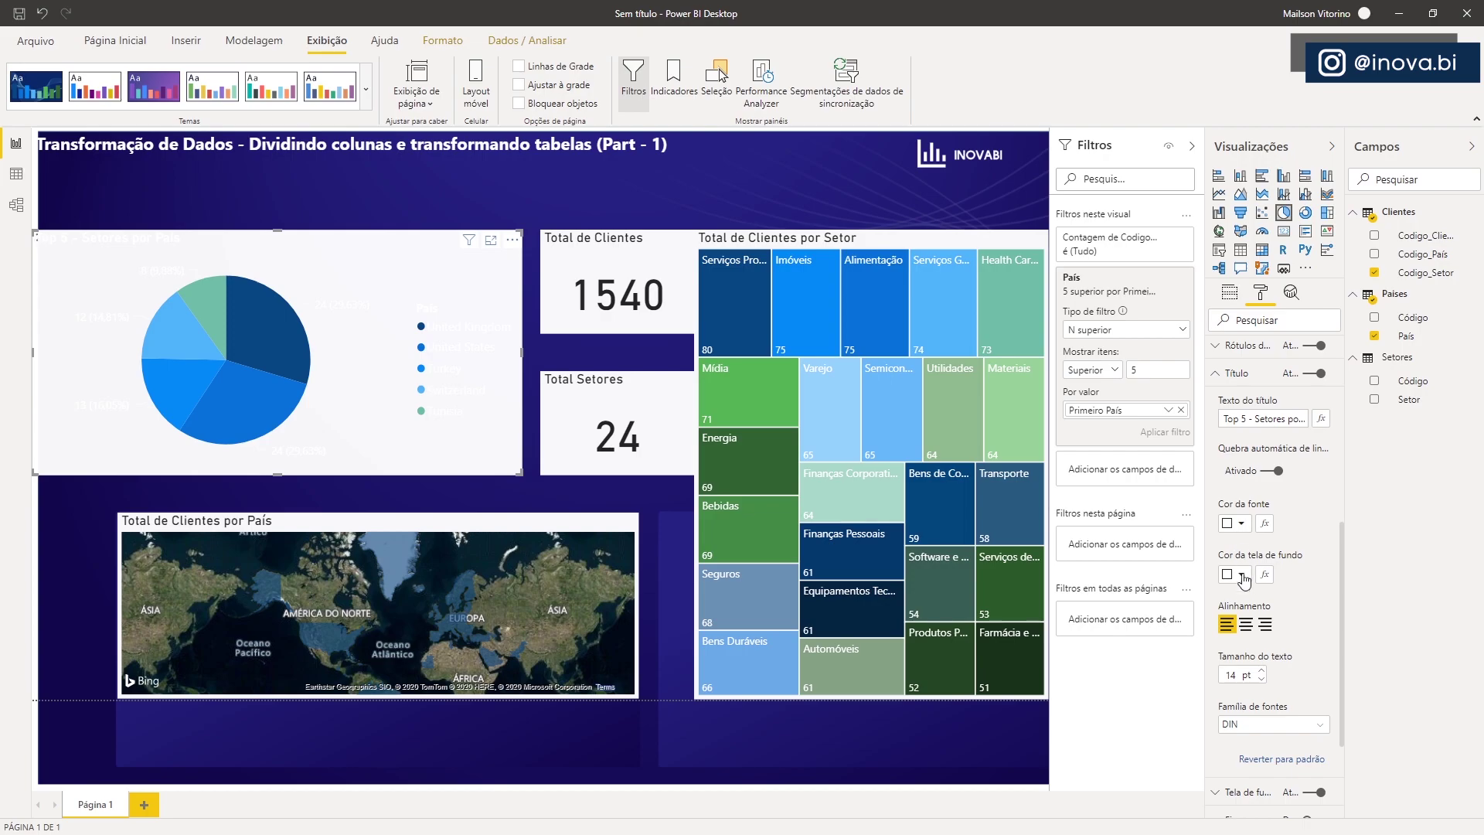
{"action": "left_click", "coordinate": [1247, 624]}
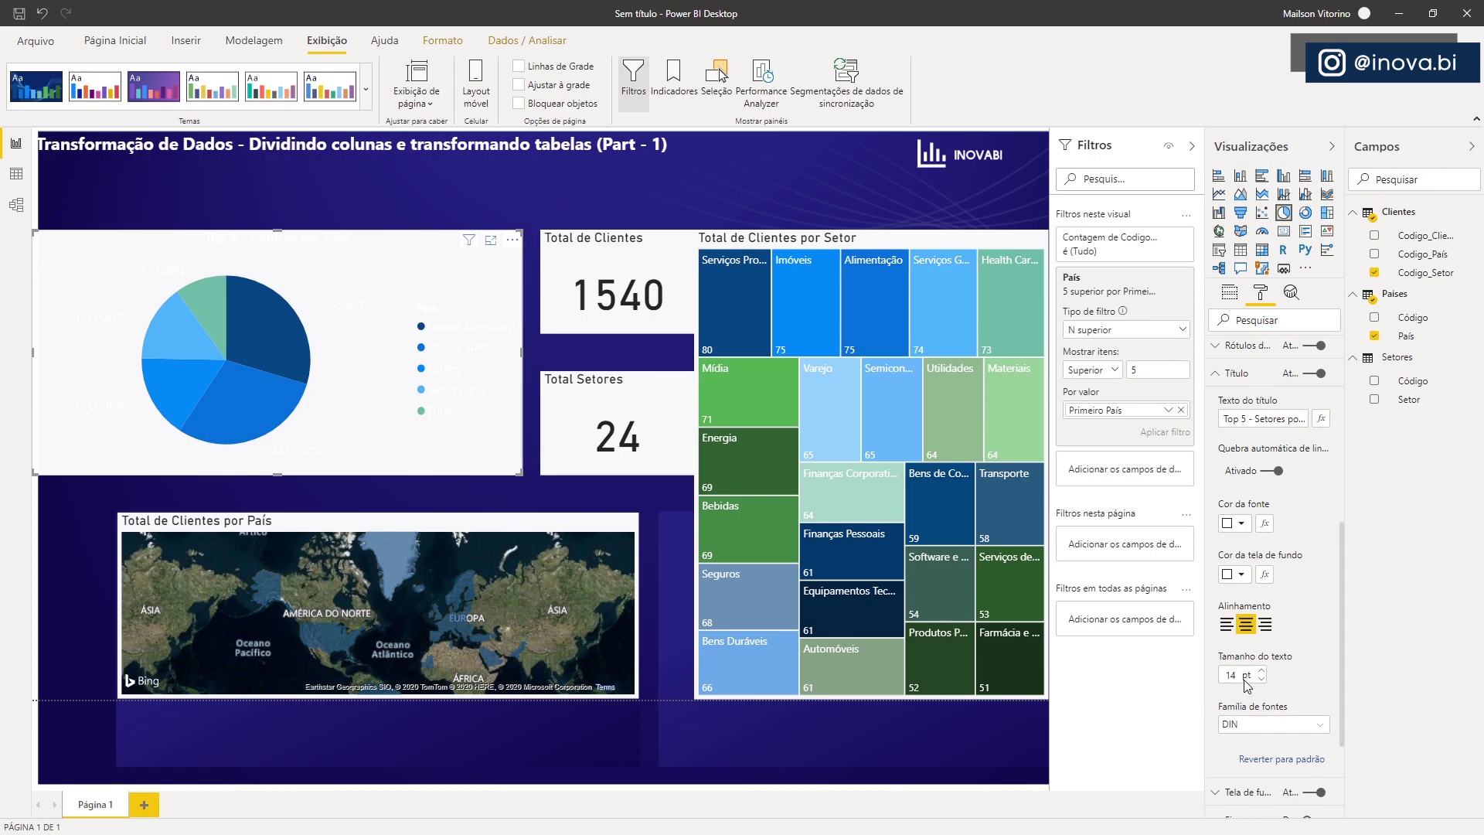
{"action": "scroll", "coordinate": [1236, 684], "scroll_direction": "up", "scroll_amount": 5}
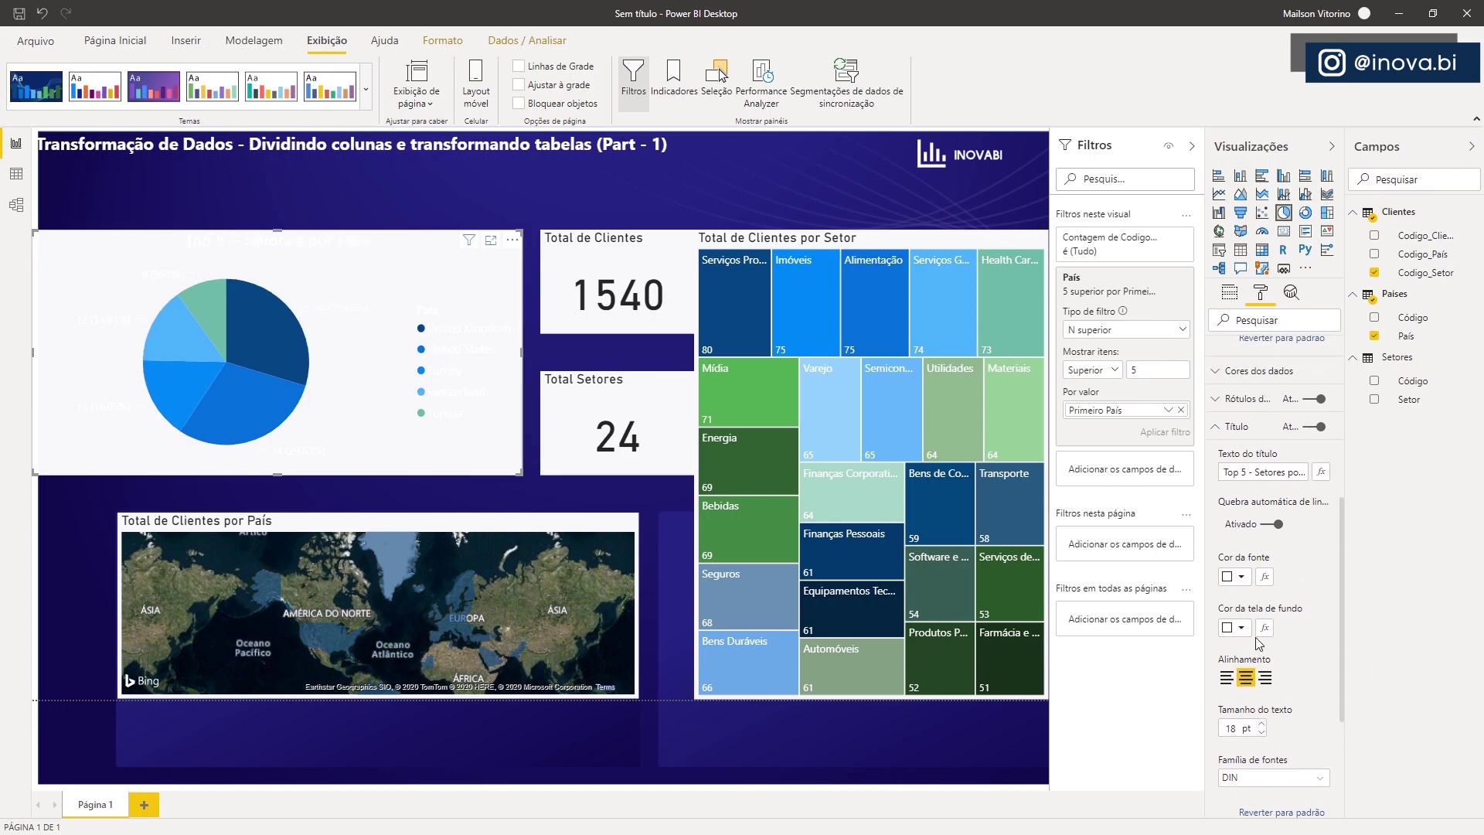
{"action": "scroll", "coordinate": [1227, 694], "scroll_direction": "down", "scroll_amount": 1}
{"action": "left_click", "coordinate": [1228, 618]}
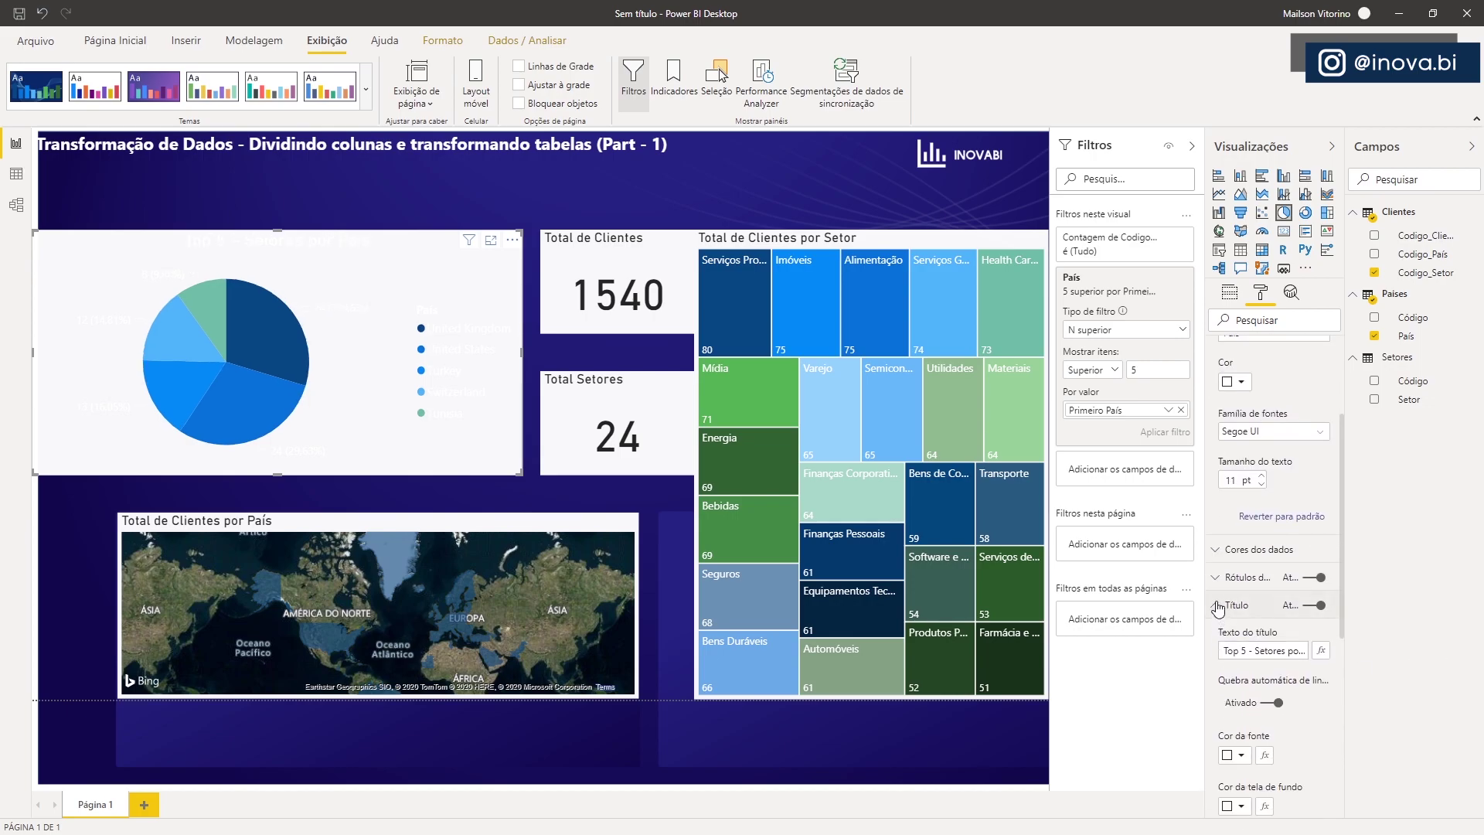
{"action": "scroll", "coordinate": [1240, 469], "scroll_direction": "up", "scroll_amount": 3}
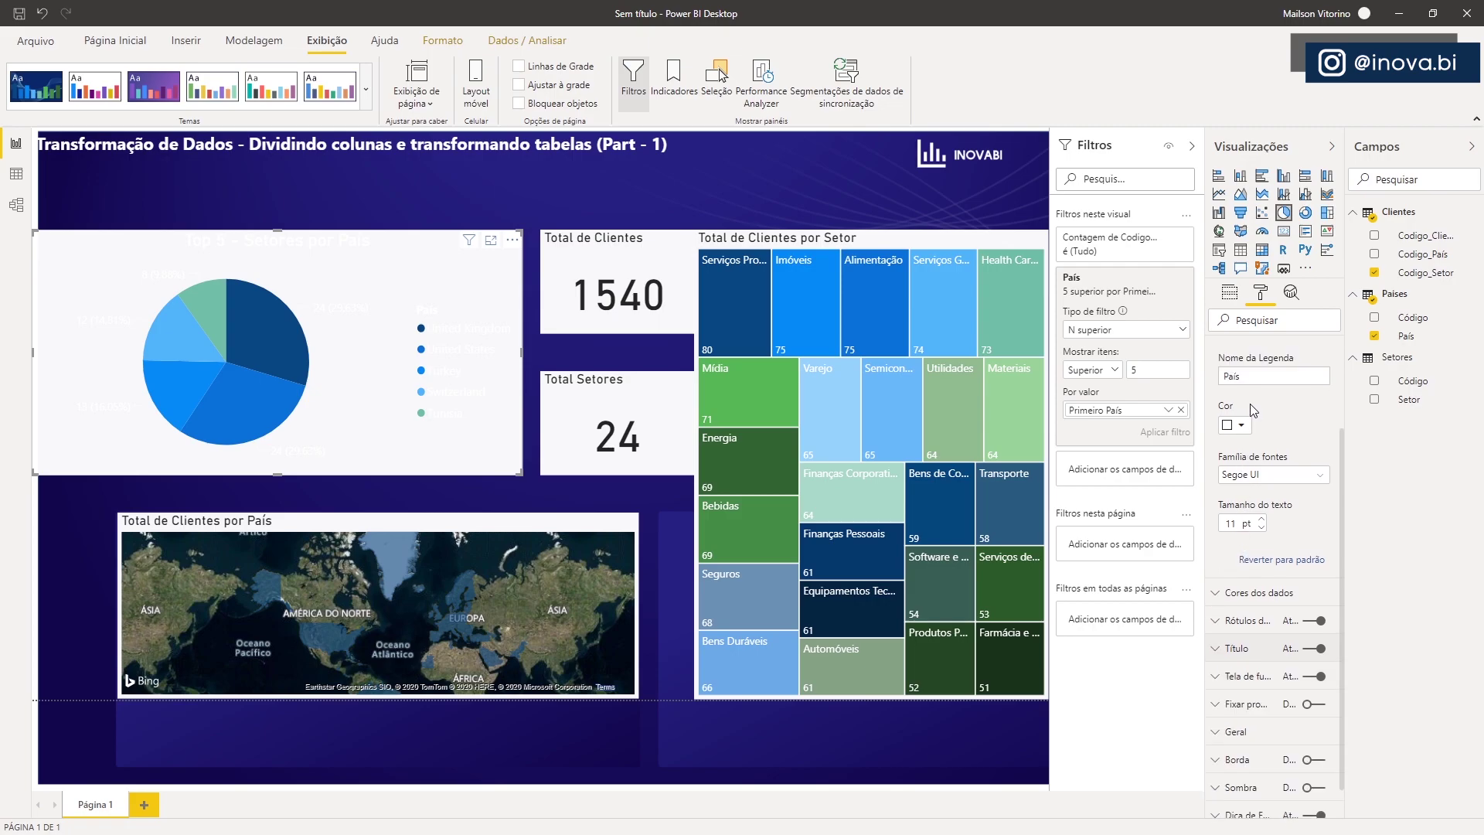
{"action": "left_click", "coordinate": [1217, 352]}
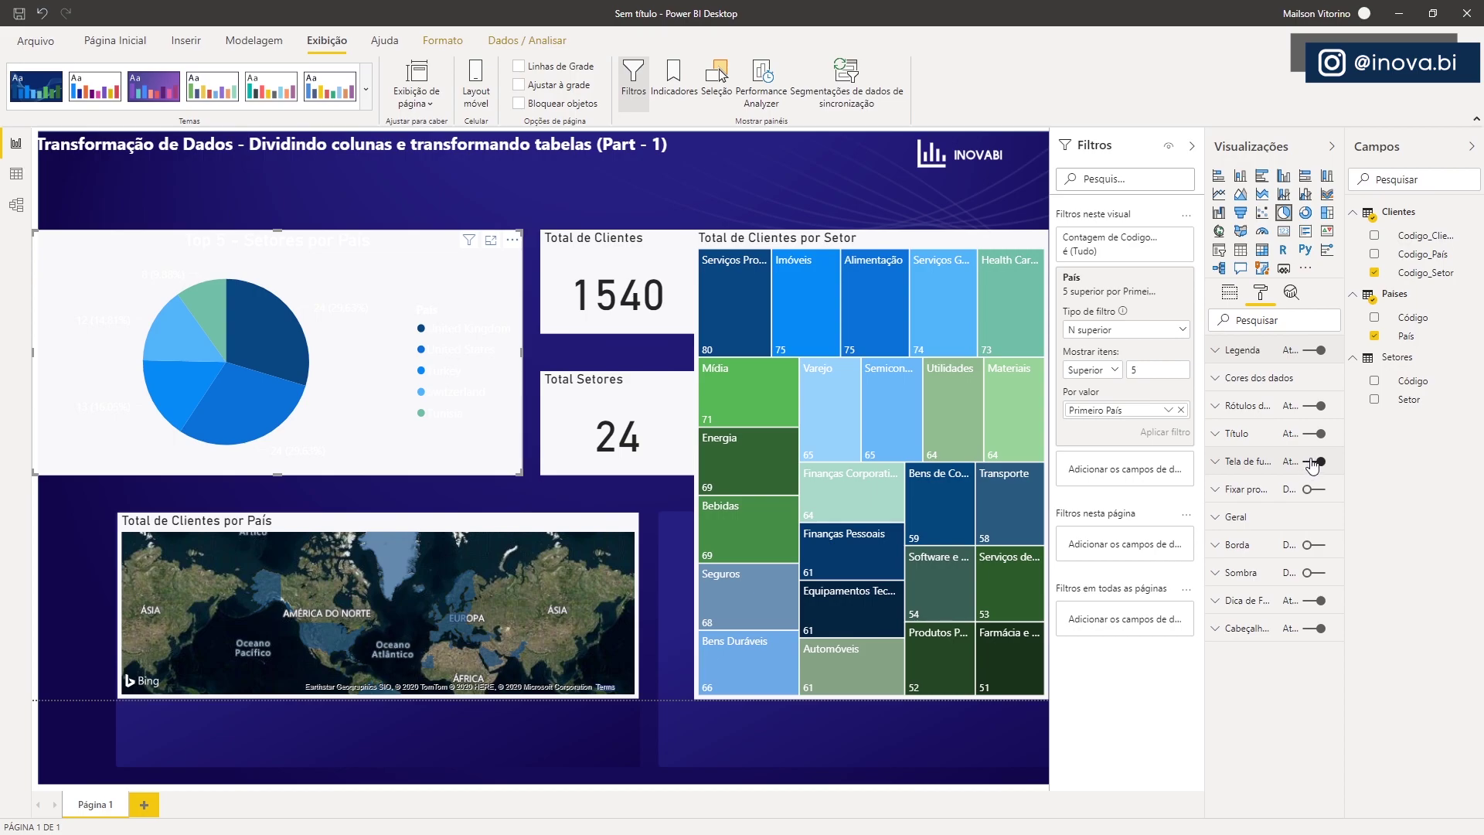
Turn off the pie chart's background and copy its formatting to the Total de Clientes por País map with Format Painter
{"action": "left_click", "coordinate": [1312, 462]}
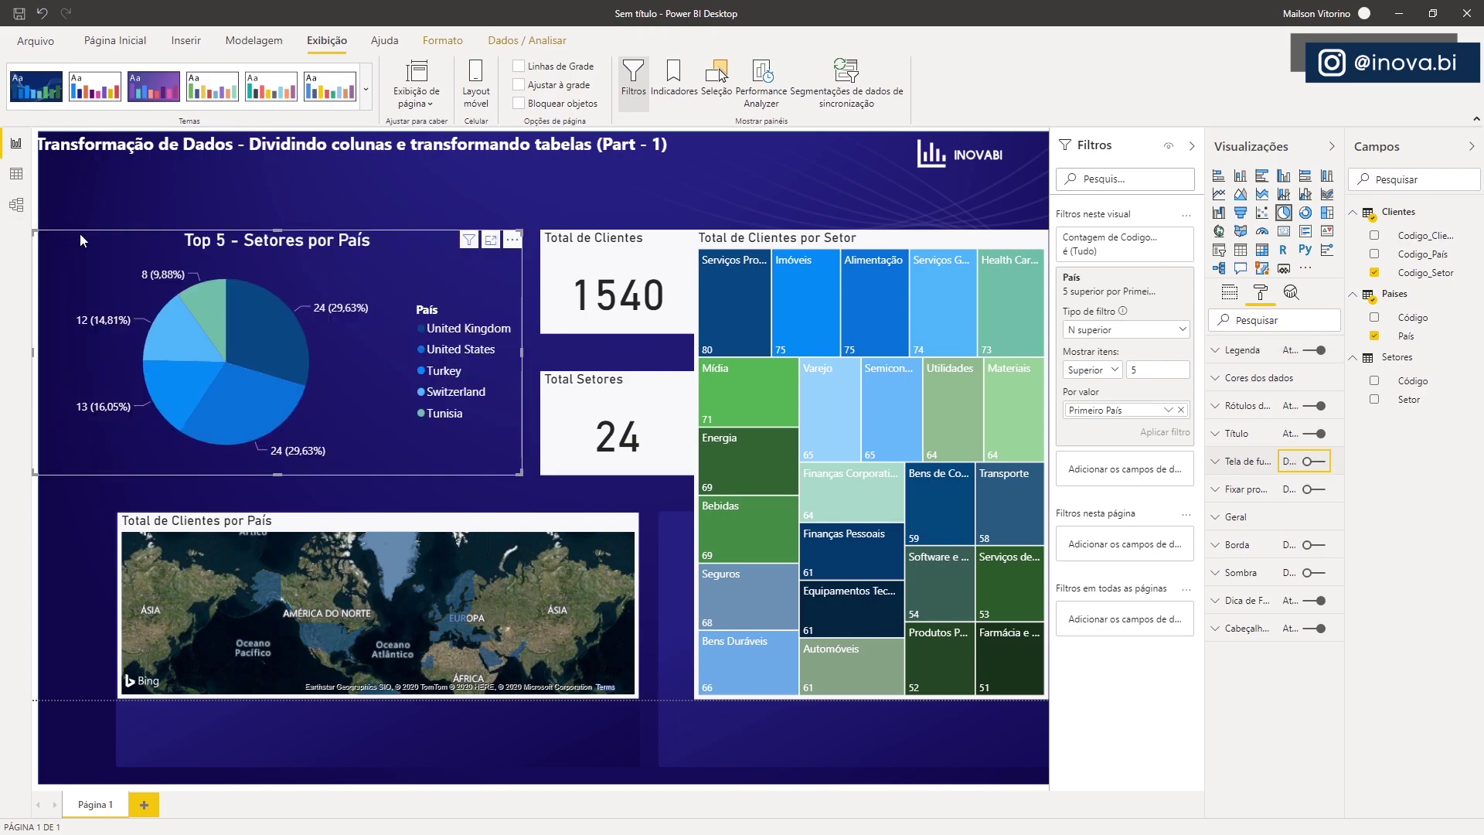
{"action": "left_click", "coordinate": [119, 47]}
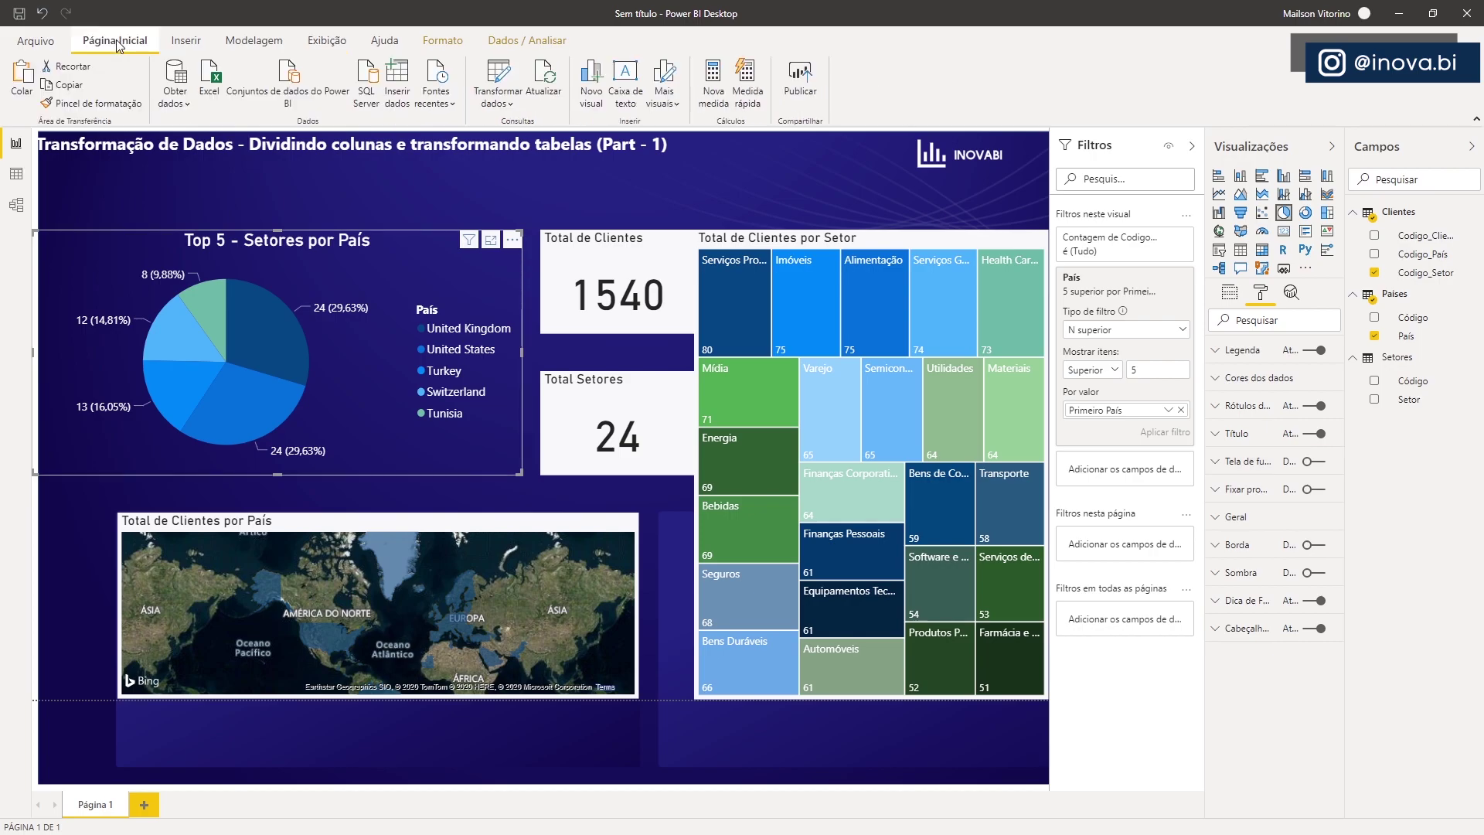
{"action": "left_click", "coordinate": [89, 104]}
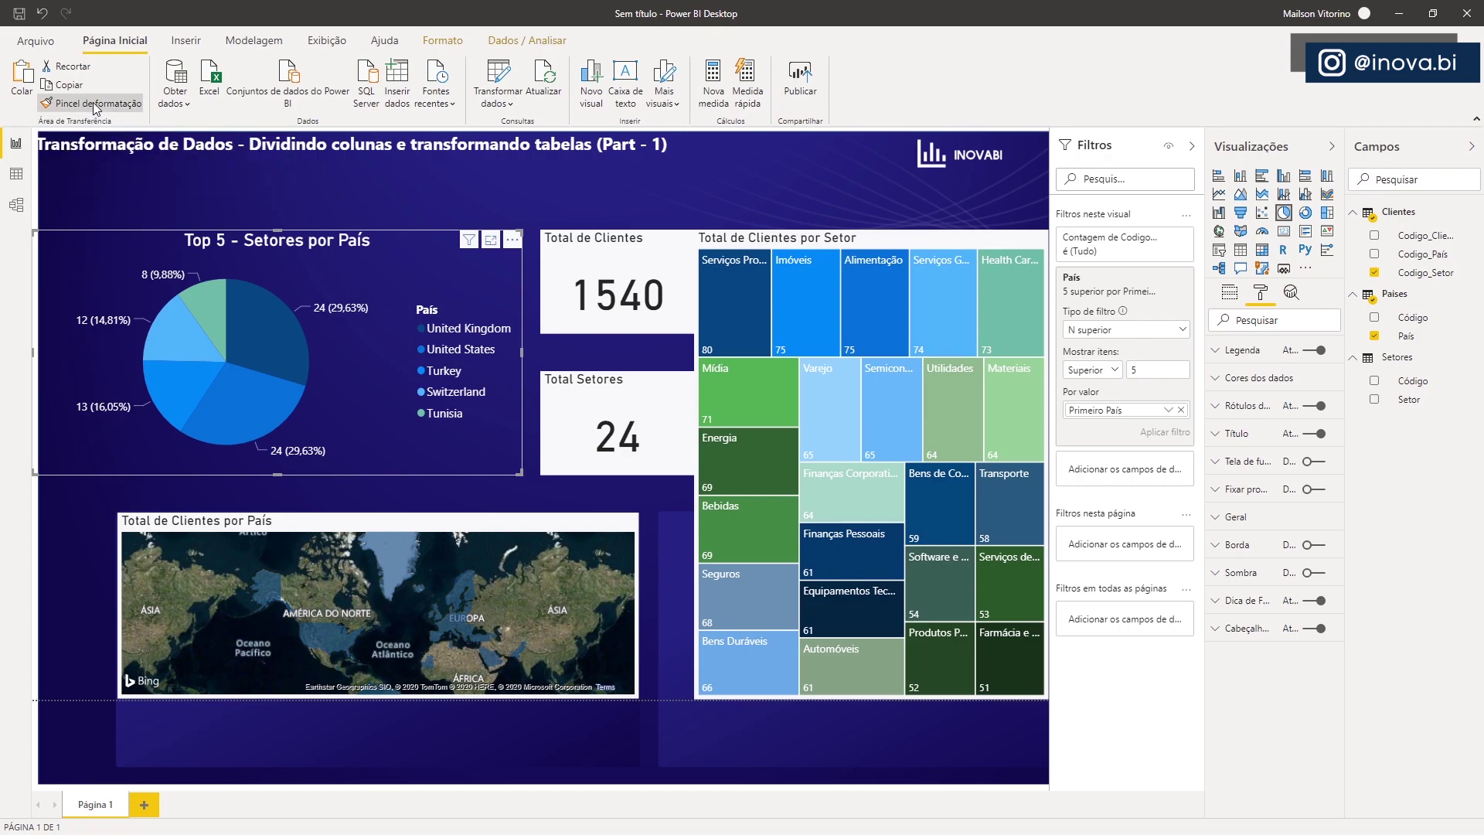
{"action": "left_click", "coordinate": [205, 412]}
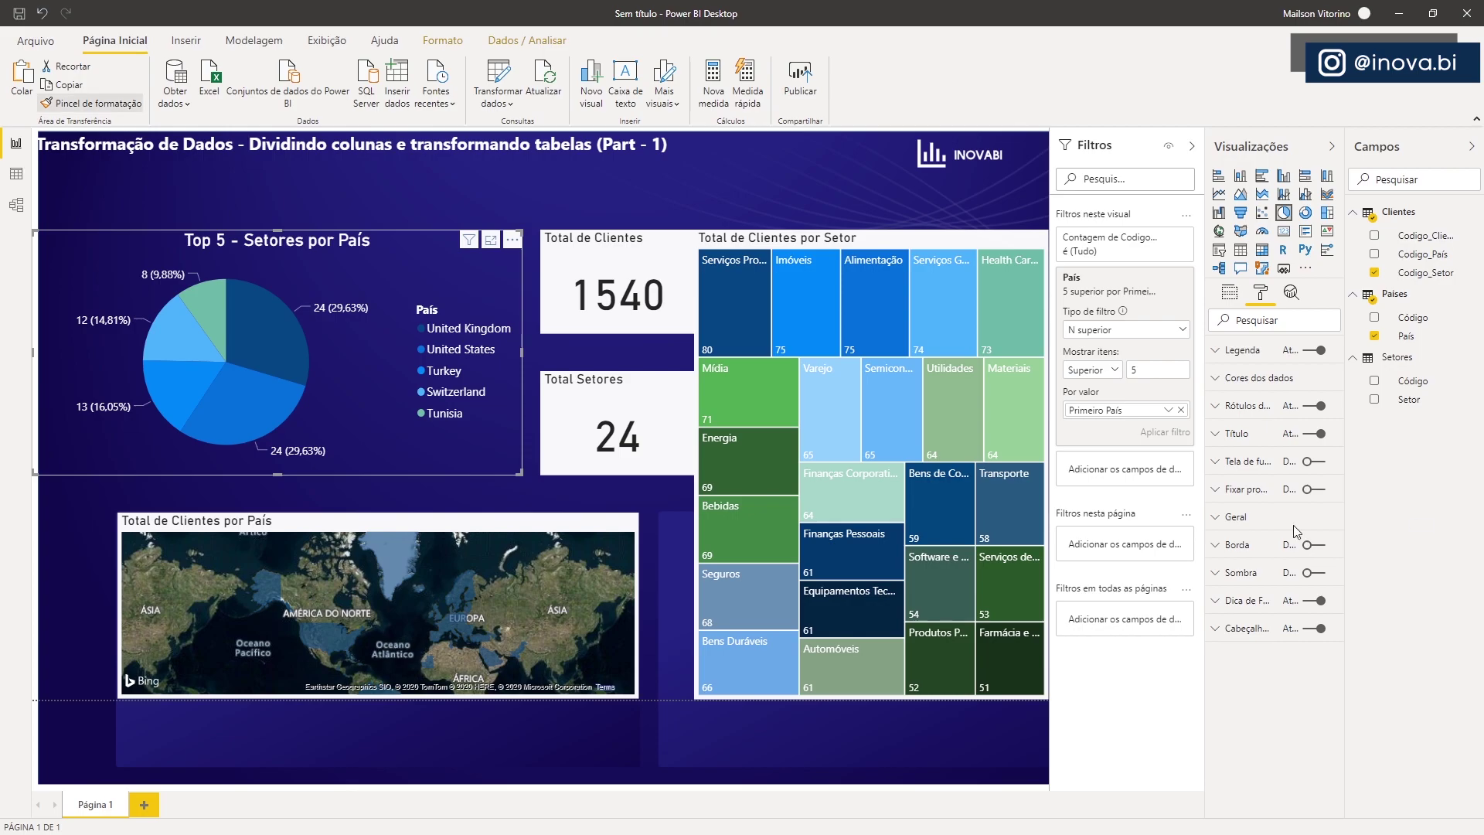
{"action": "left_click", "coordinate": [395, 518]}
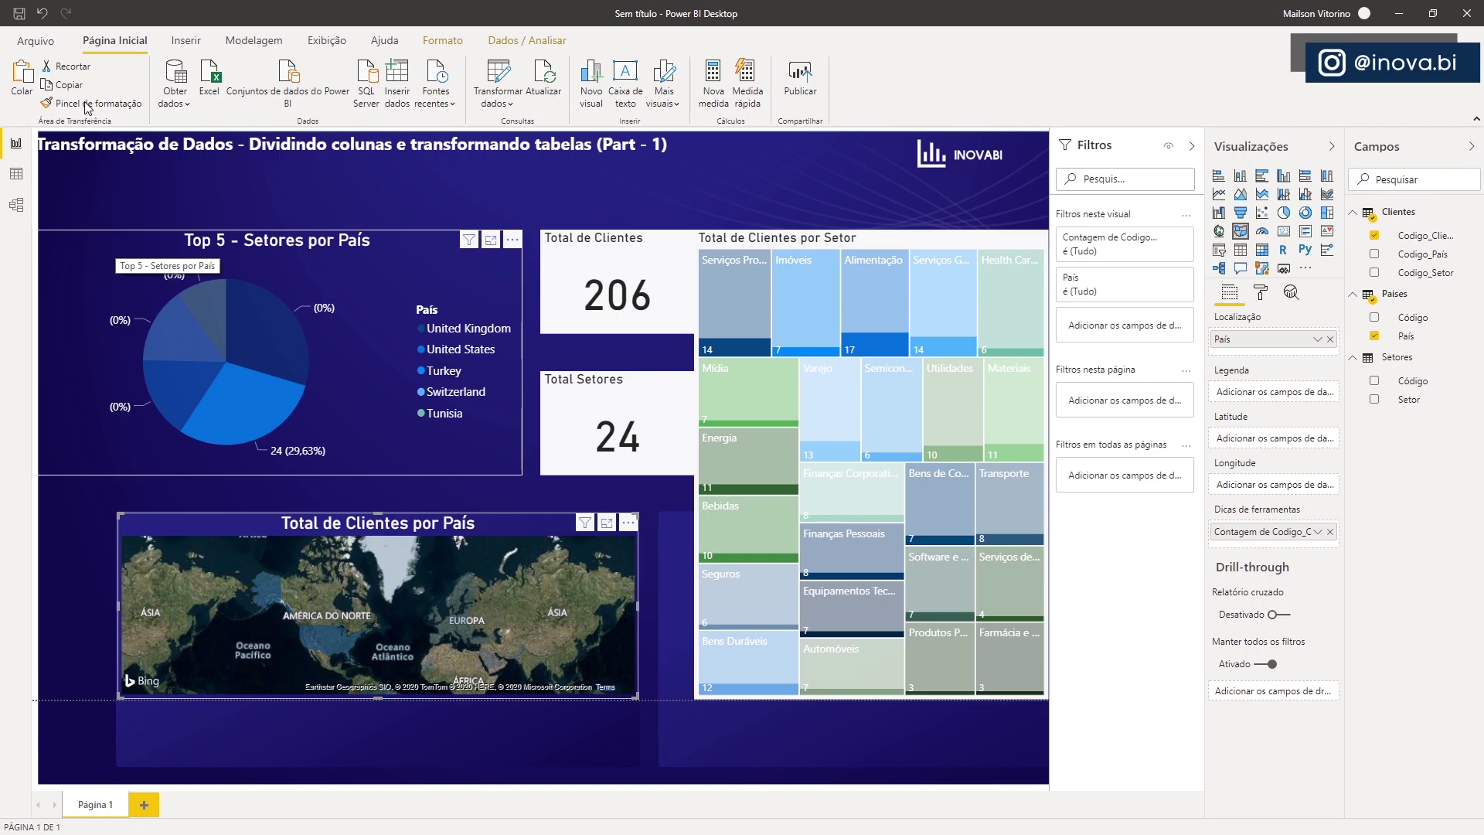
Copy the pie chart's formatting to the Total de Clientes and Total Setores cards with Format Painter
{"action": "left_click", "coordinate": [231, 255]}
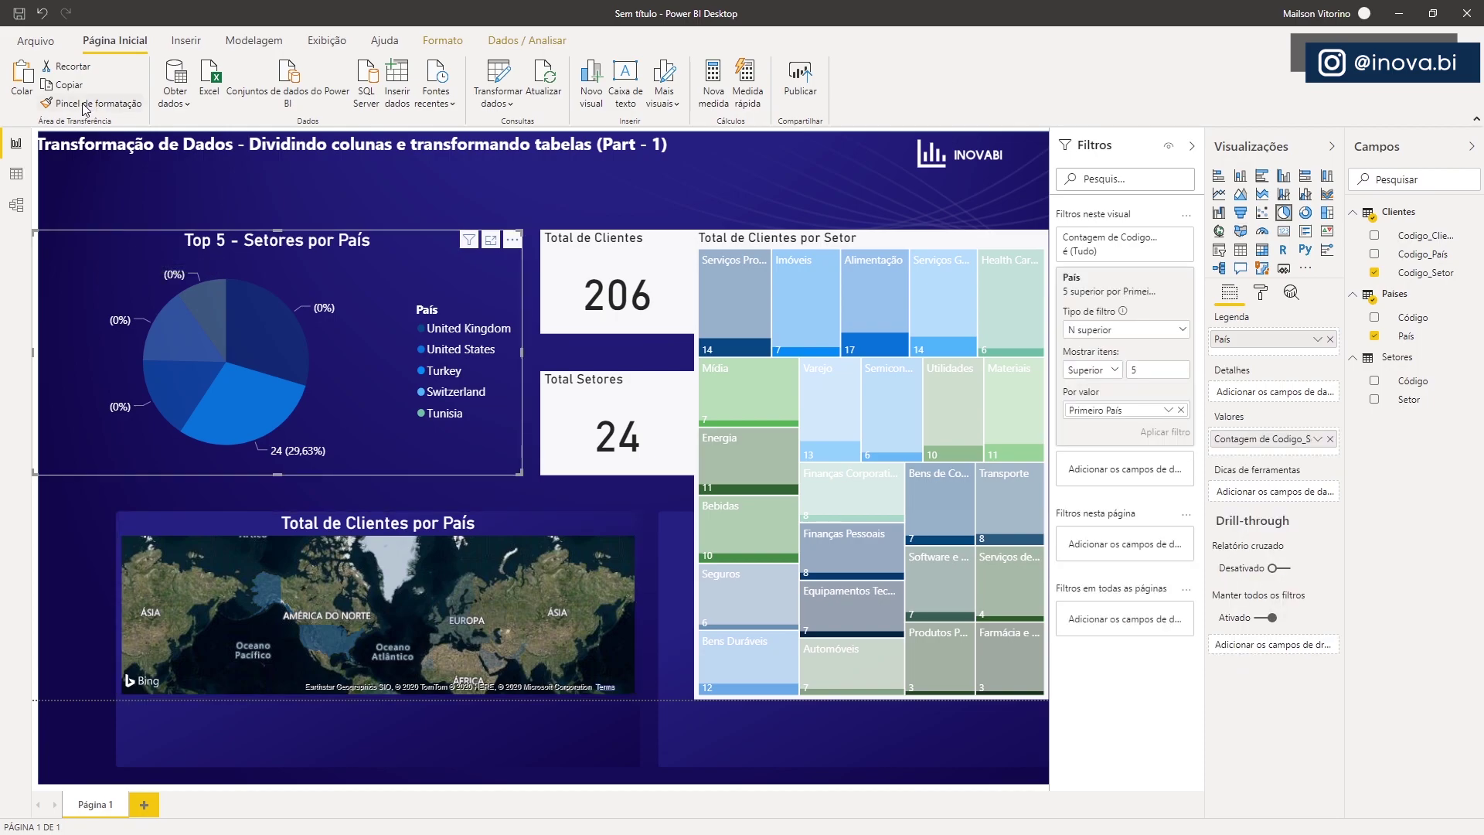
{"action": "left_click", "coordinate": [86, 103]}
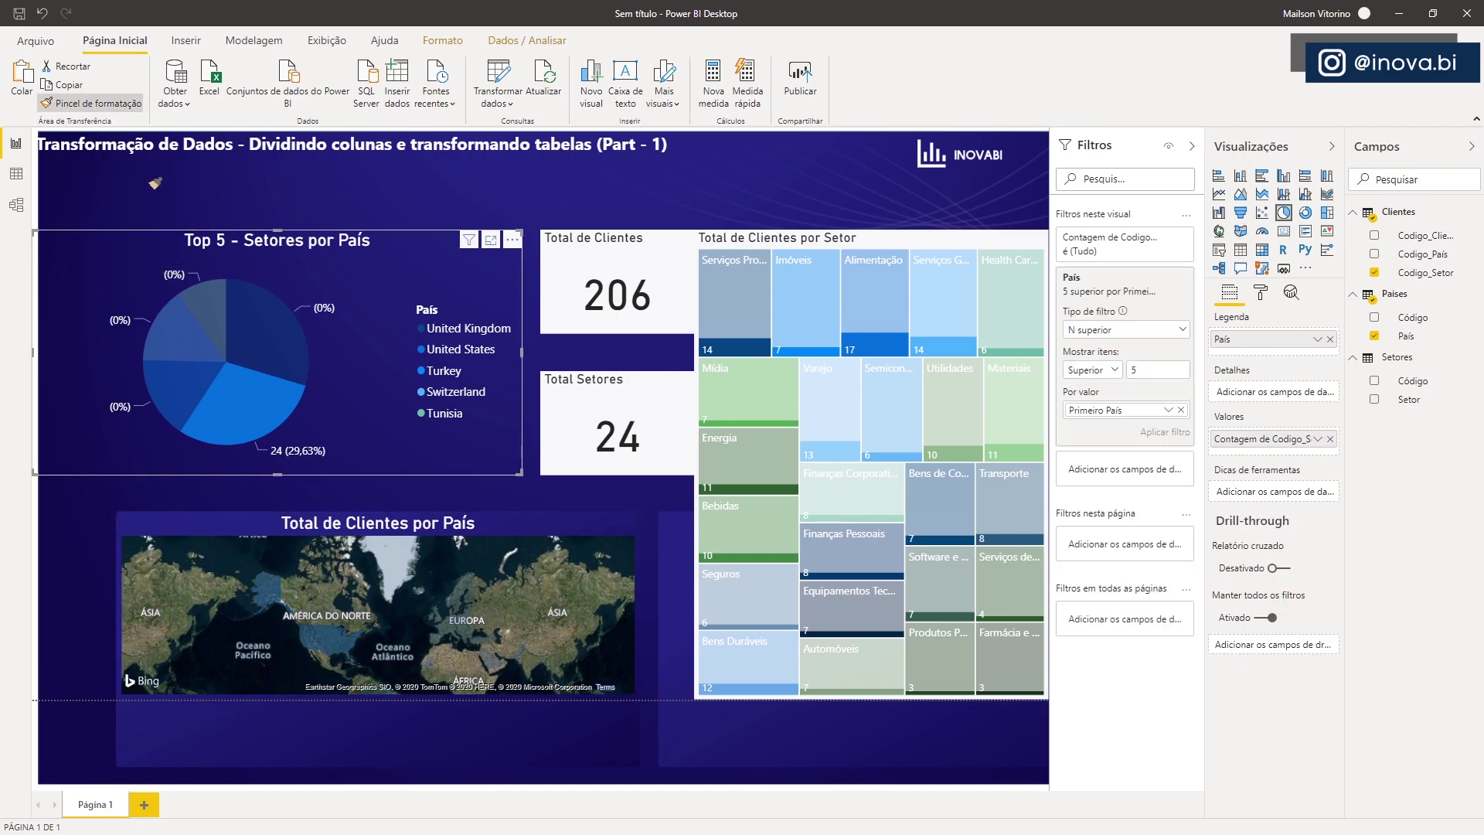
{"action": "left_click", "coordinate": [671, 261]}
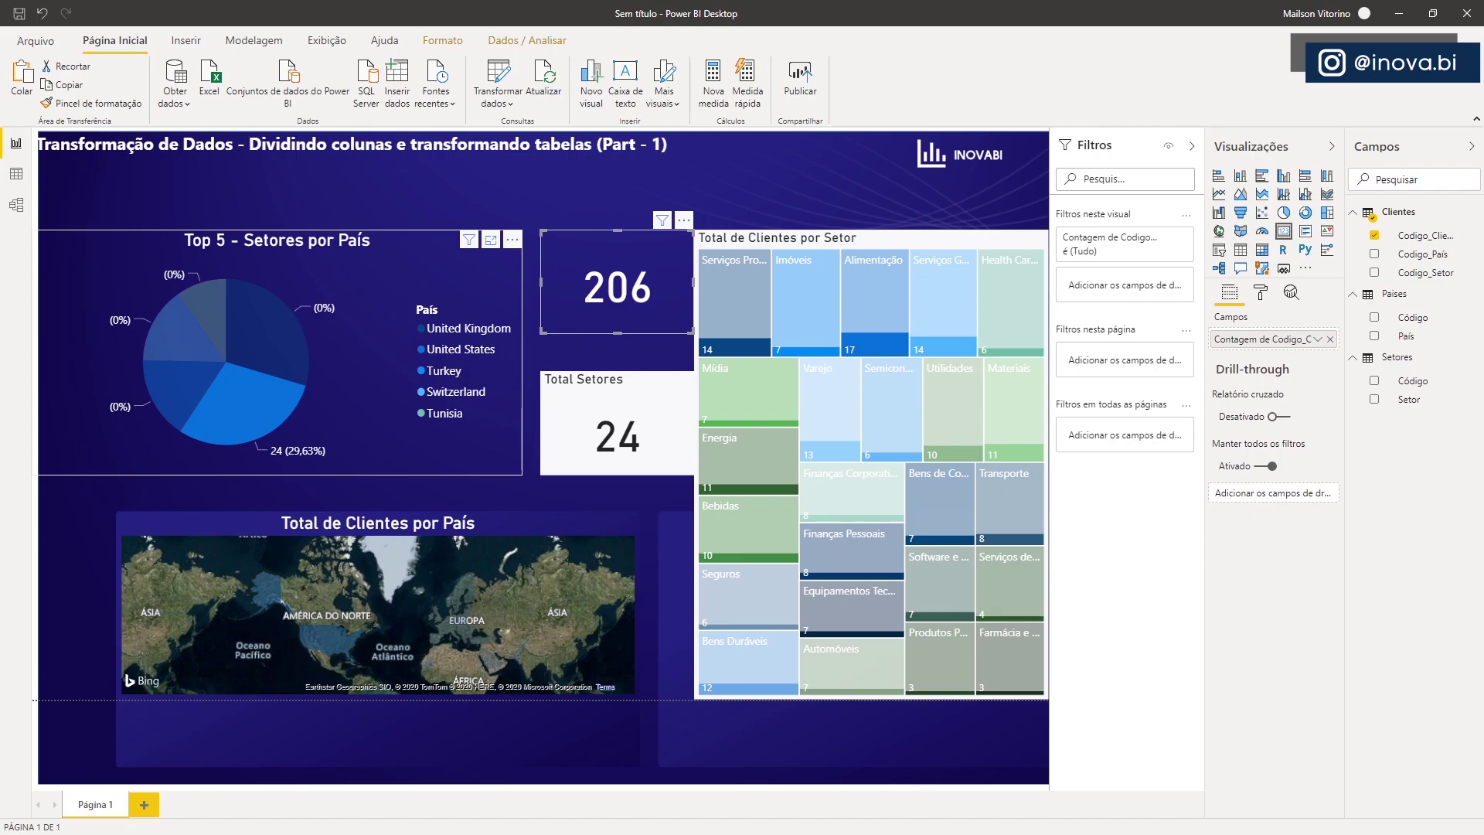
{"action": "left_click", "coordinate": [166, 259]}
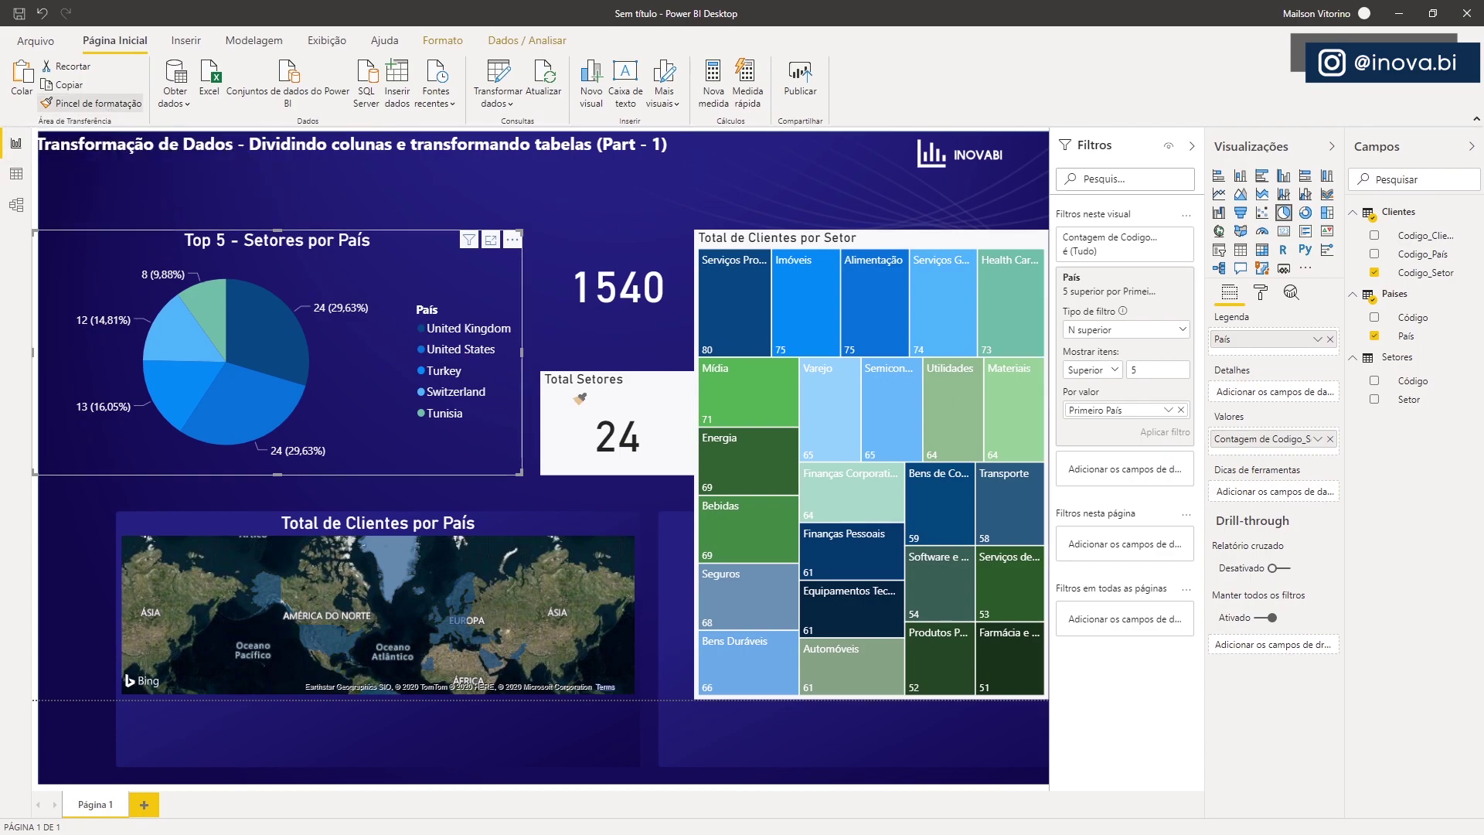
{"action": "left_click", "coordinate": [601, 395]}
{"action": "left_click", "coordinate": [600, 395]}
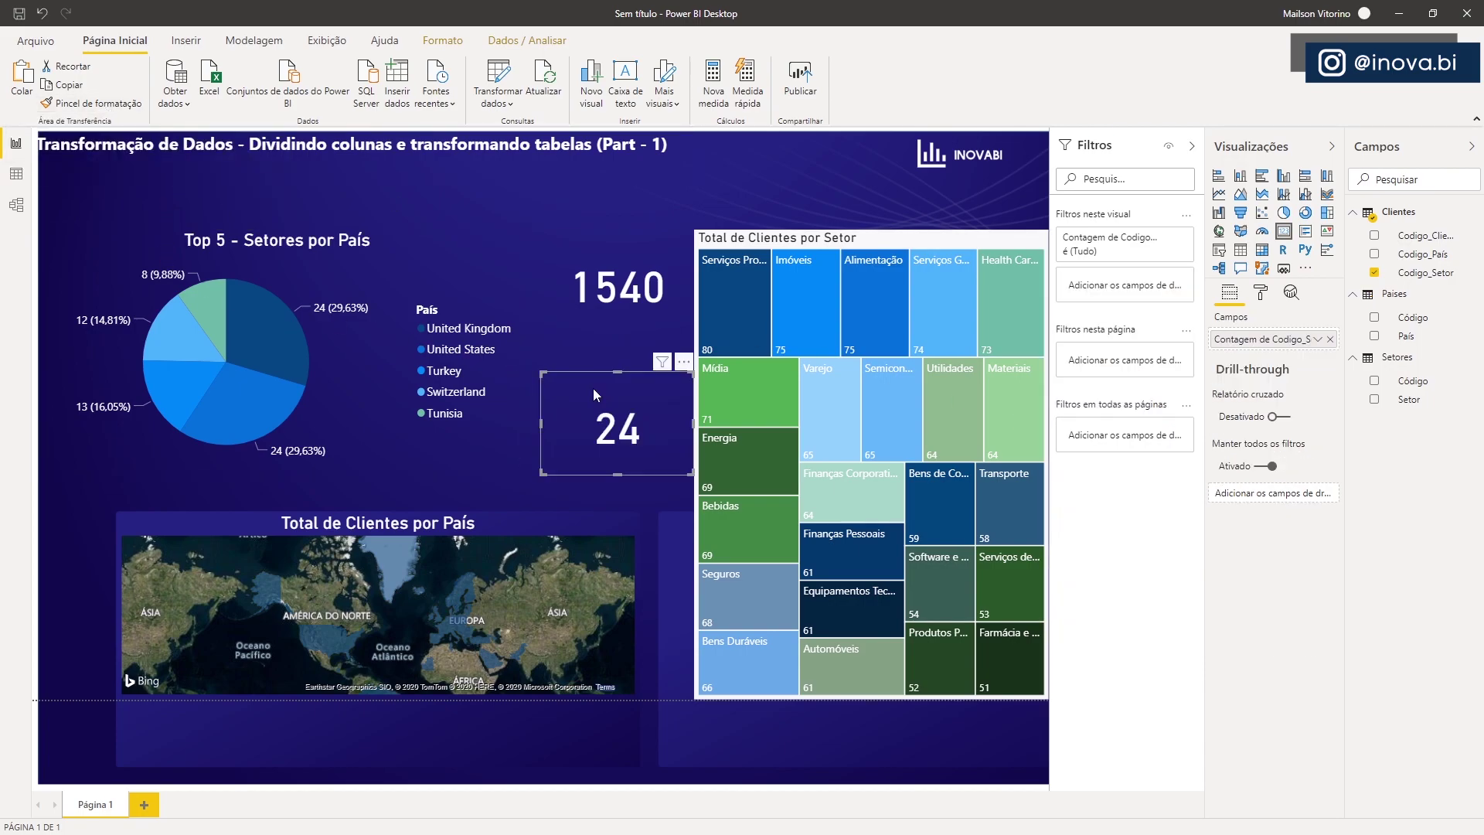
Copy the pie chart's formatting to the Total de Clientes por Setor treemap with Format Painter
{"action": "left_click", "coordinate": [68, 249]}
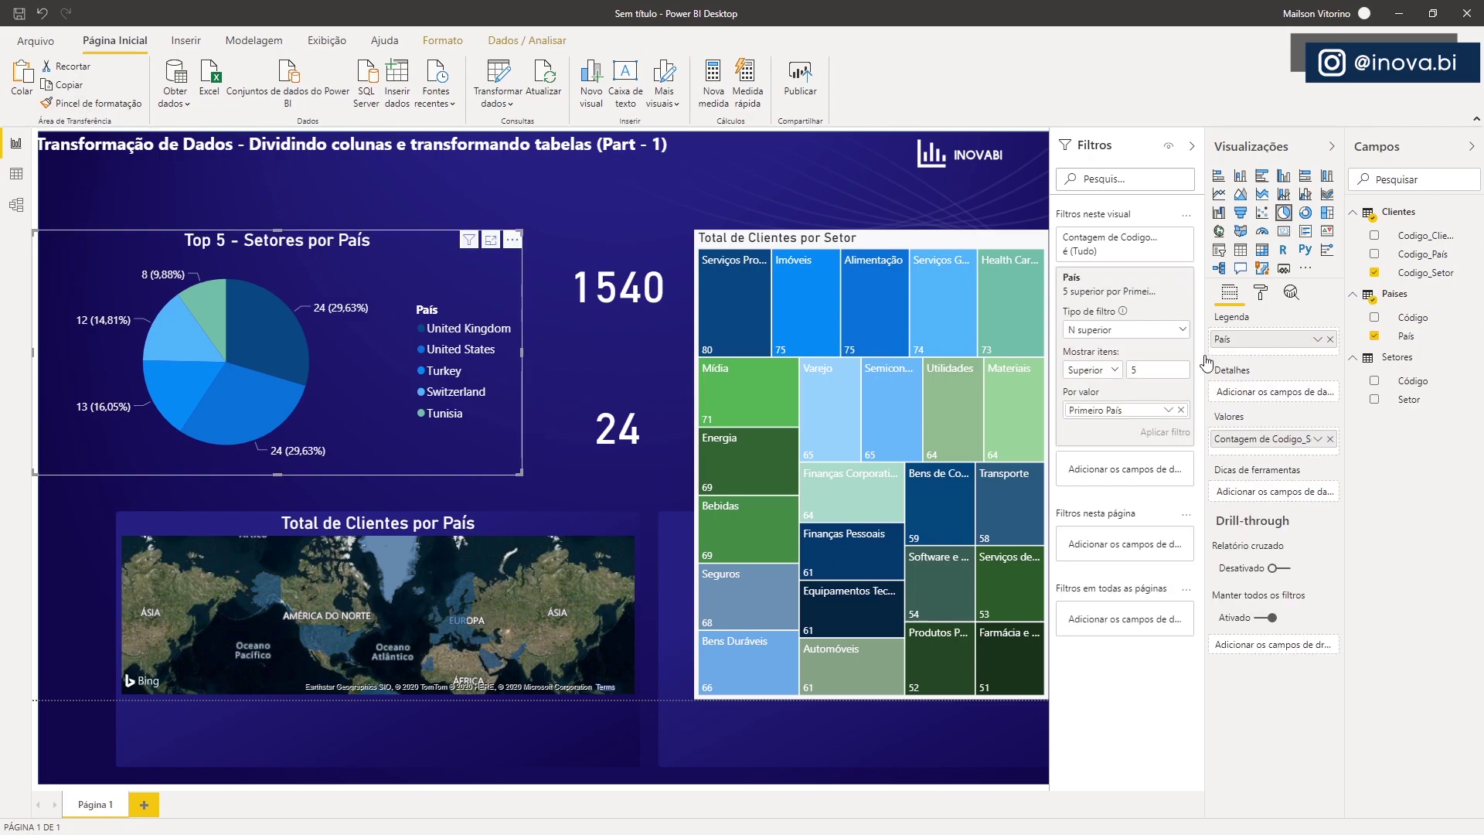
{"action": "left_click", "coordinate": [85, 104]}
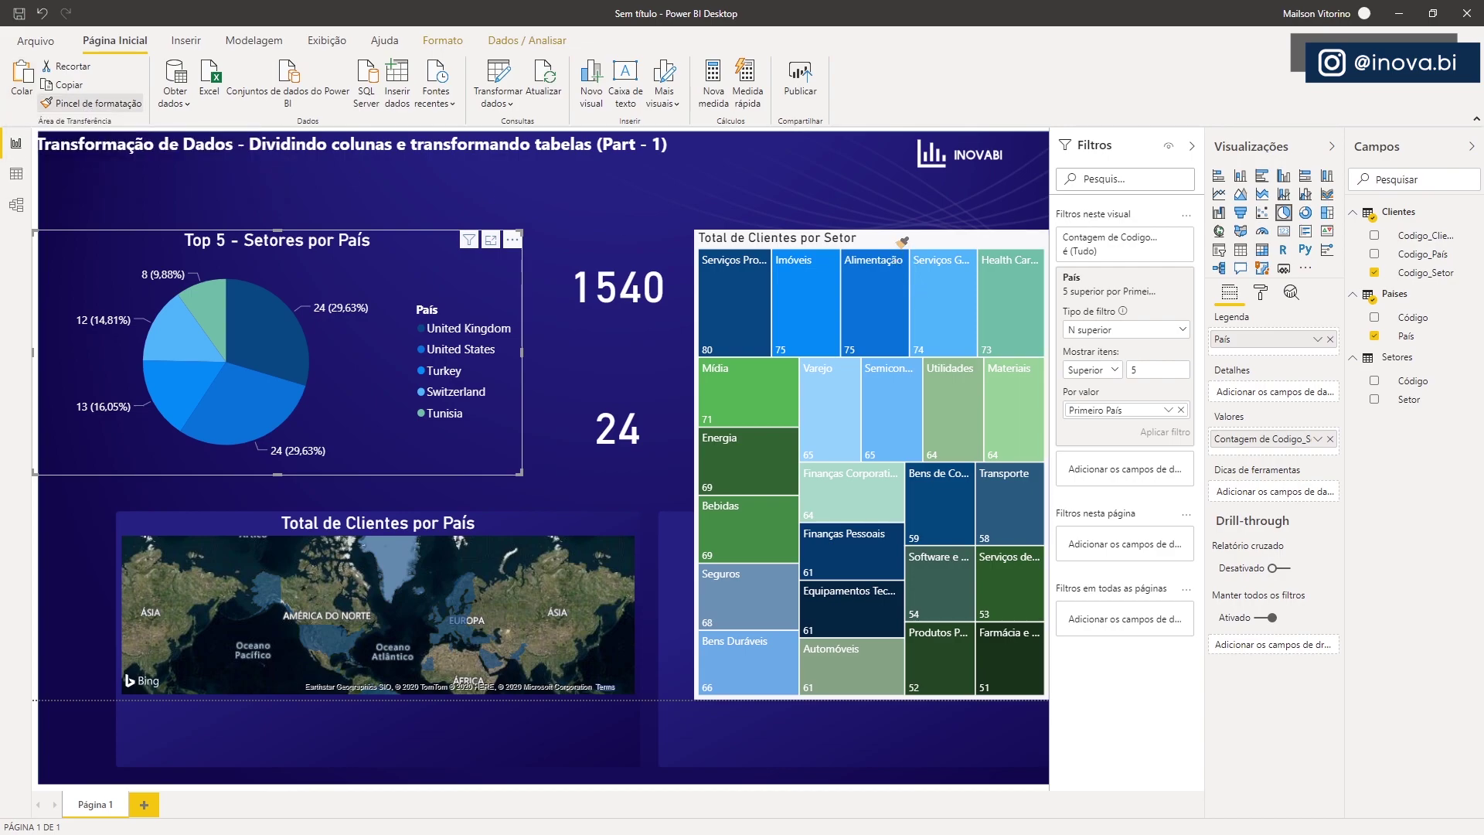
{"action": "left_click", "coordinate": [902, 242]}
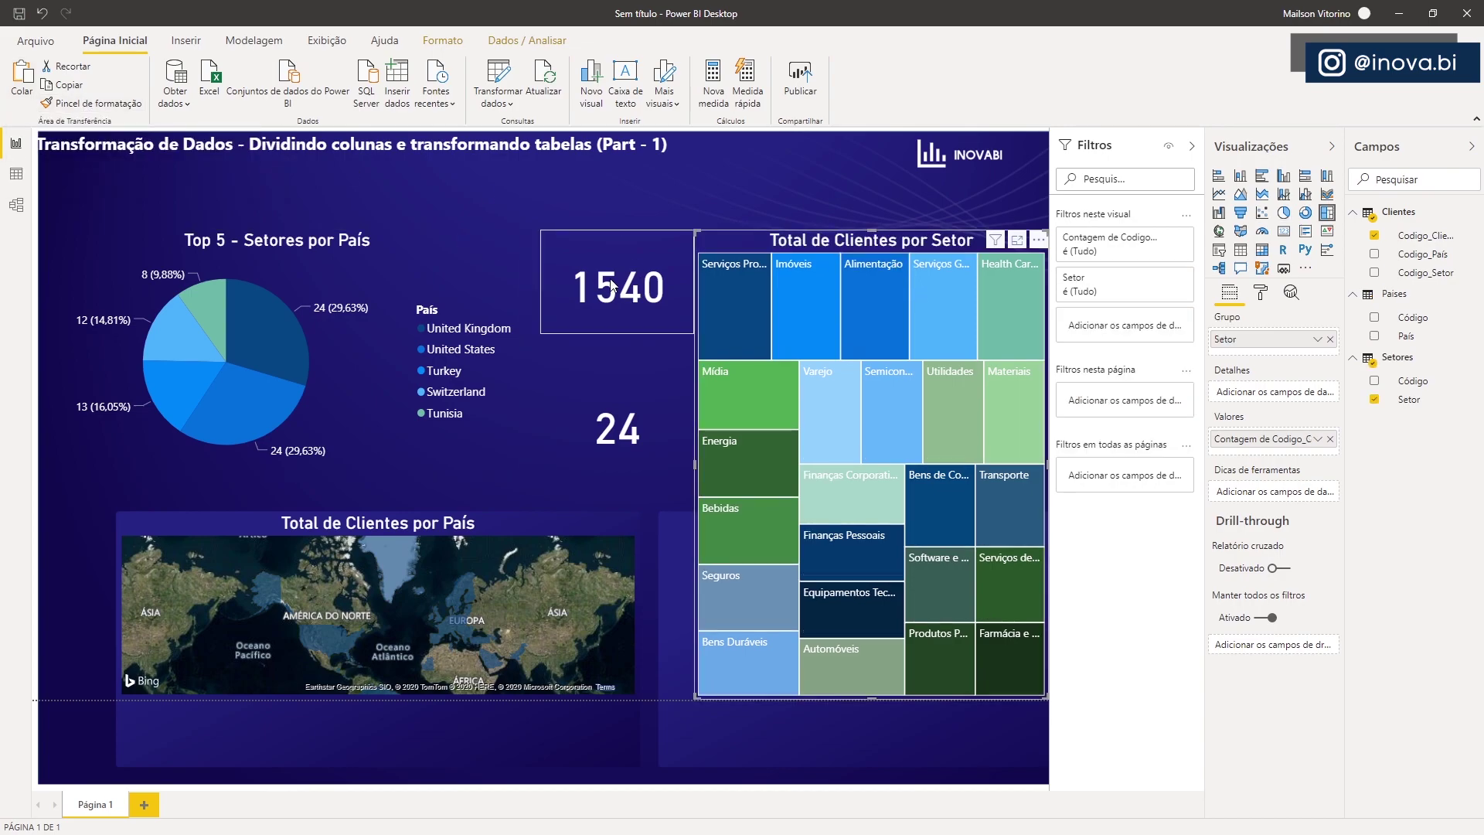
Turn the titles of the Total de Clientes and Total Setores cards back on
{"action": "left_click", "coordinate": [613, 285]}
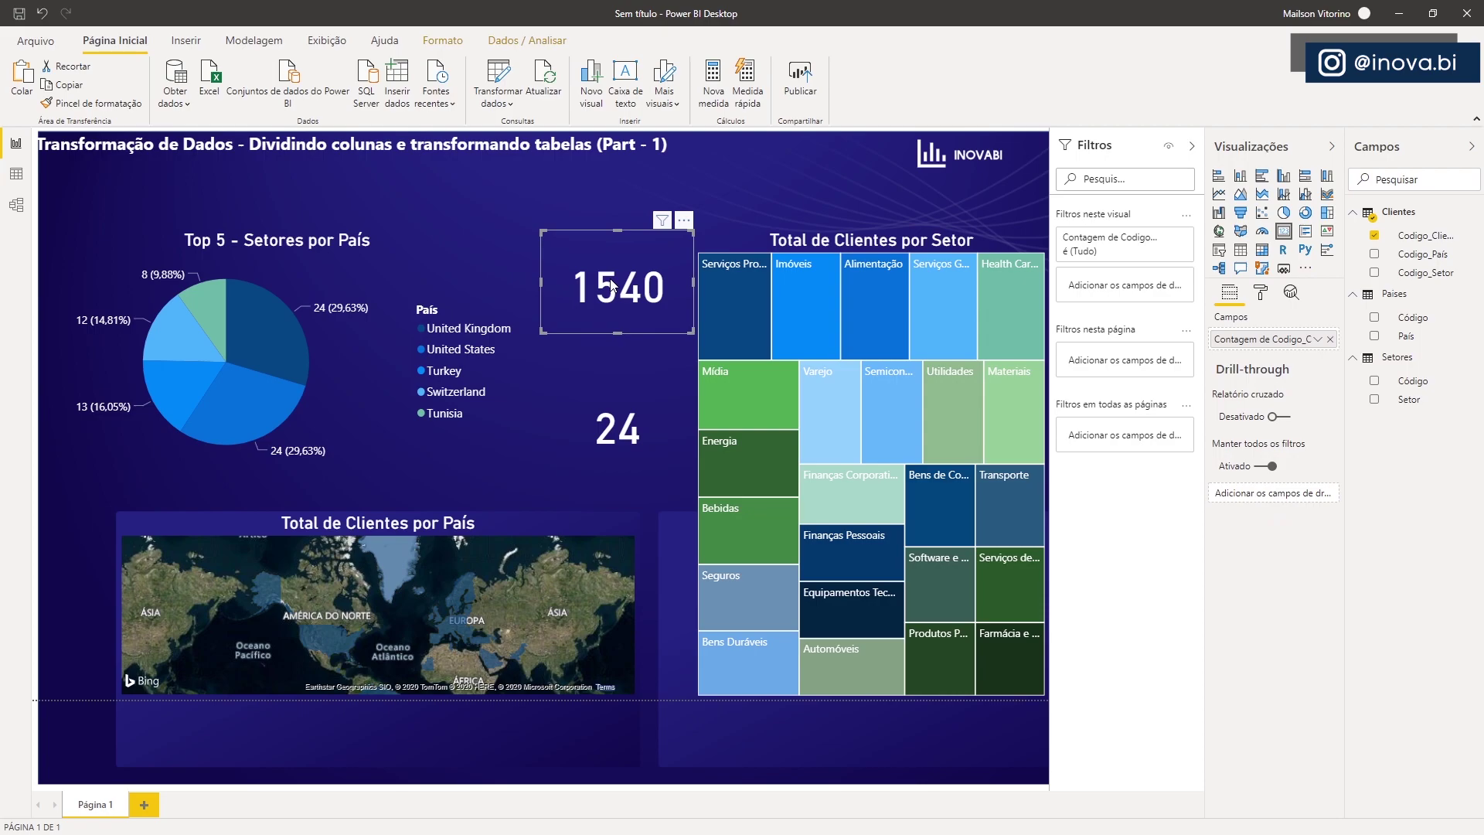
{"action": "left_click", "coordinate": [1259, 296]}
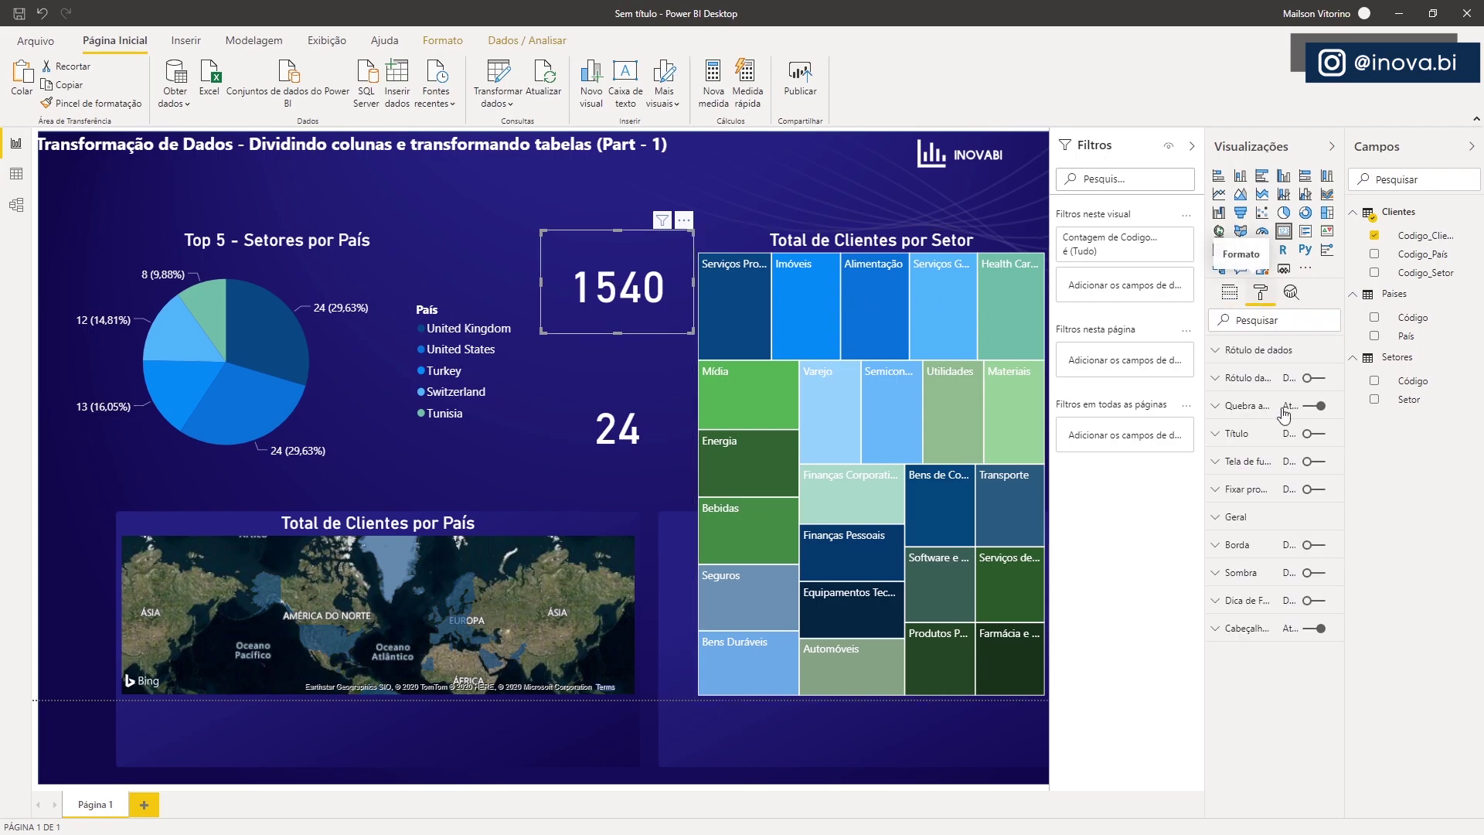
{"action": "left_click", "coordinate": [1322, 434]}
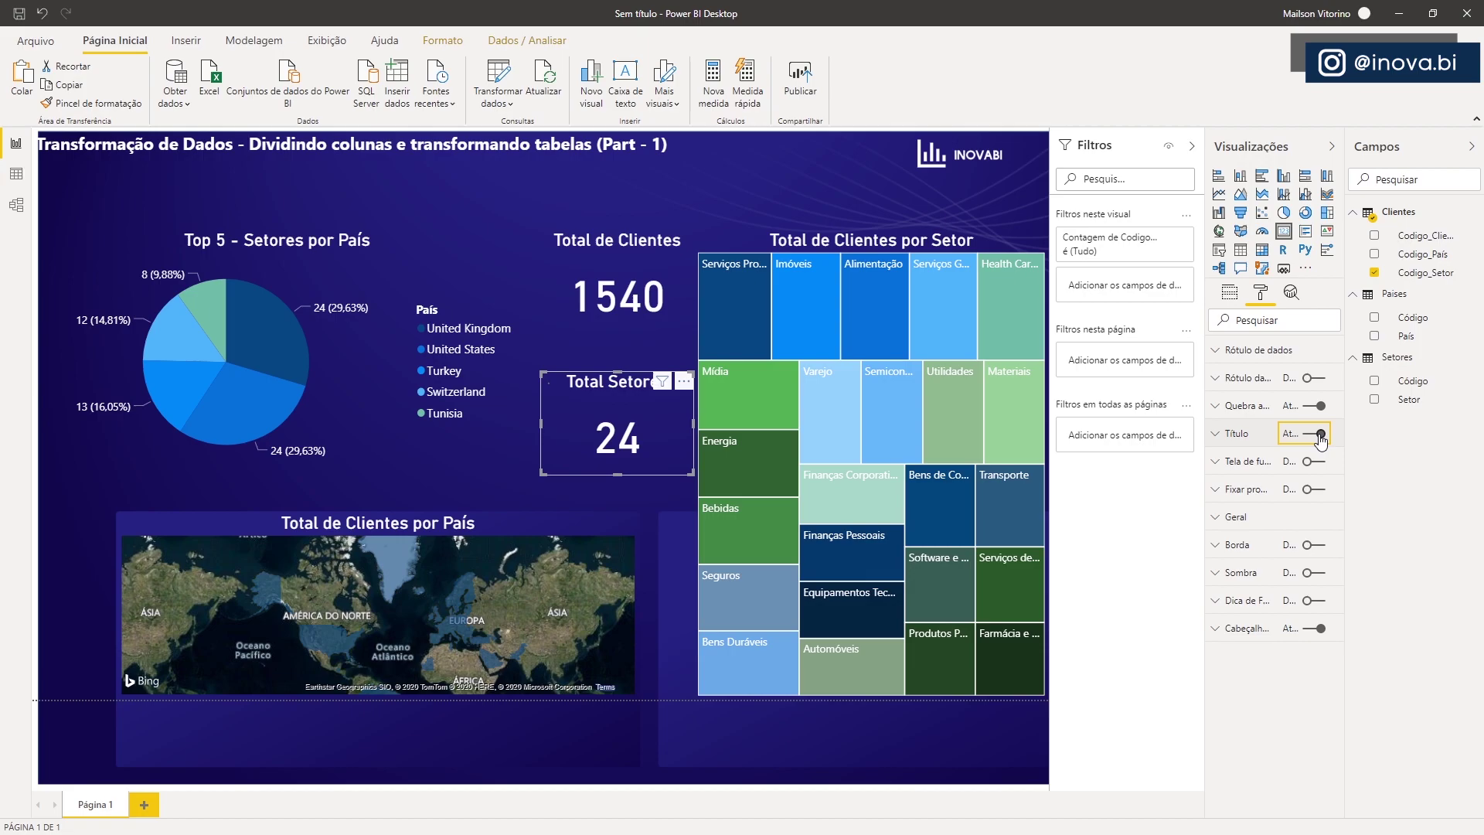
Turn on the data labels of the Total de Clientes por Setor treemap
{"action": "left_click", "coordinate": [735, 243]}
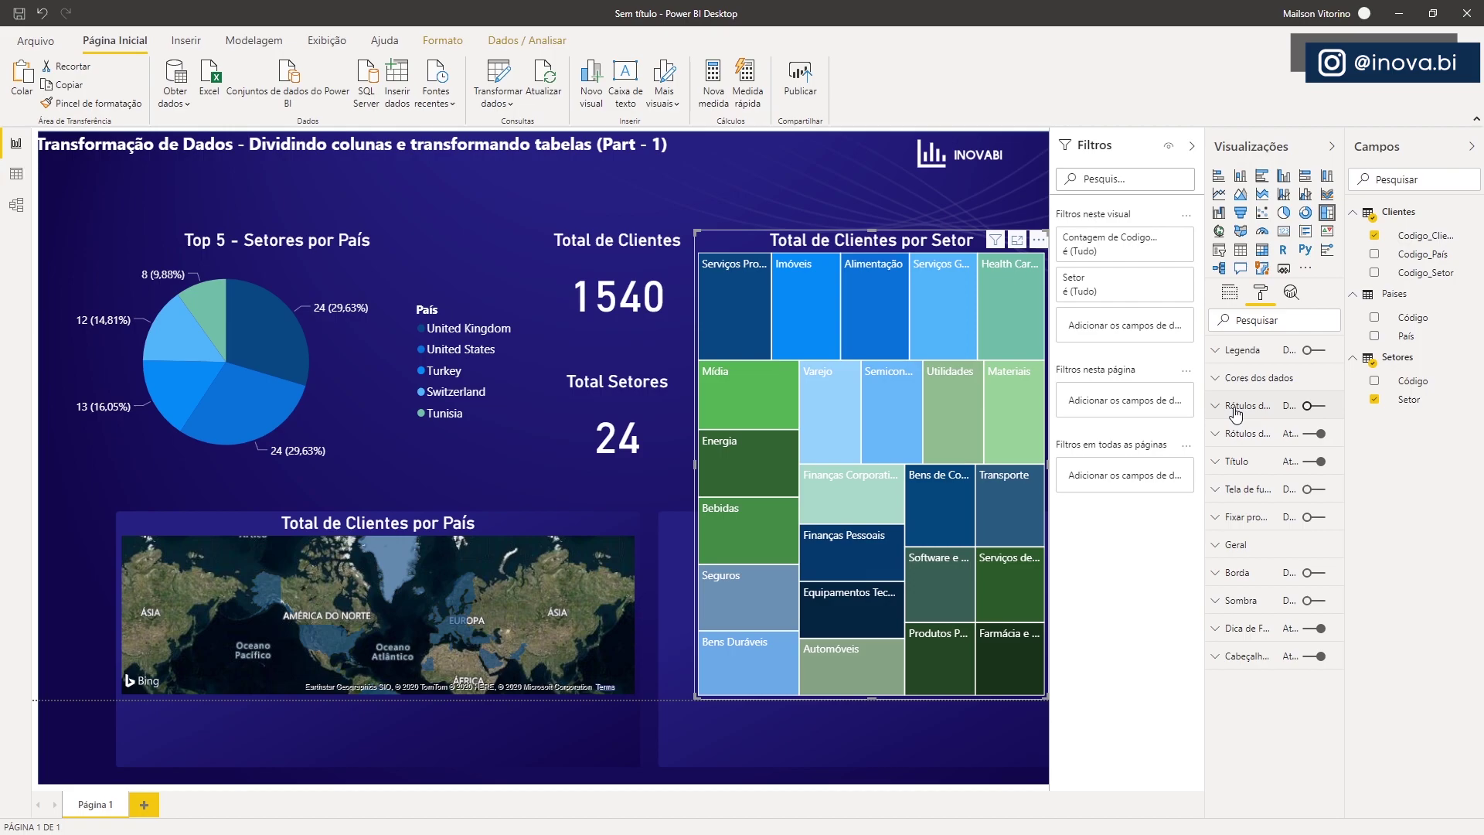
{"action": "left_click", "coordinate": [1313, 405]}
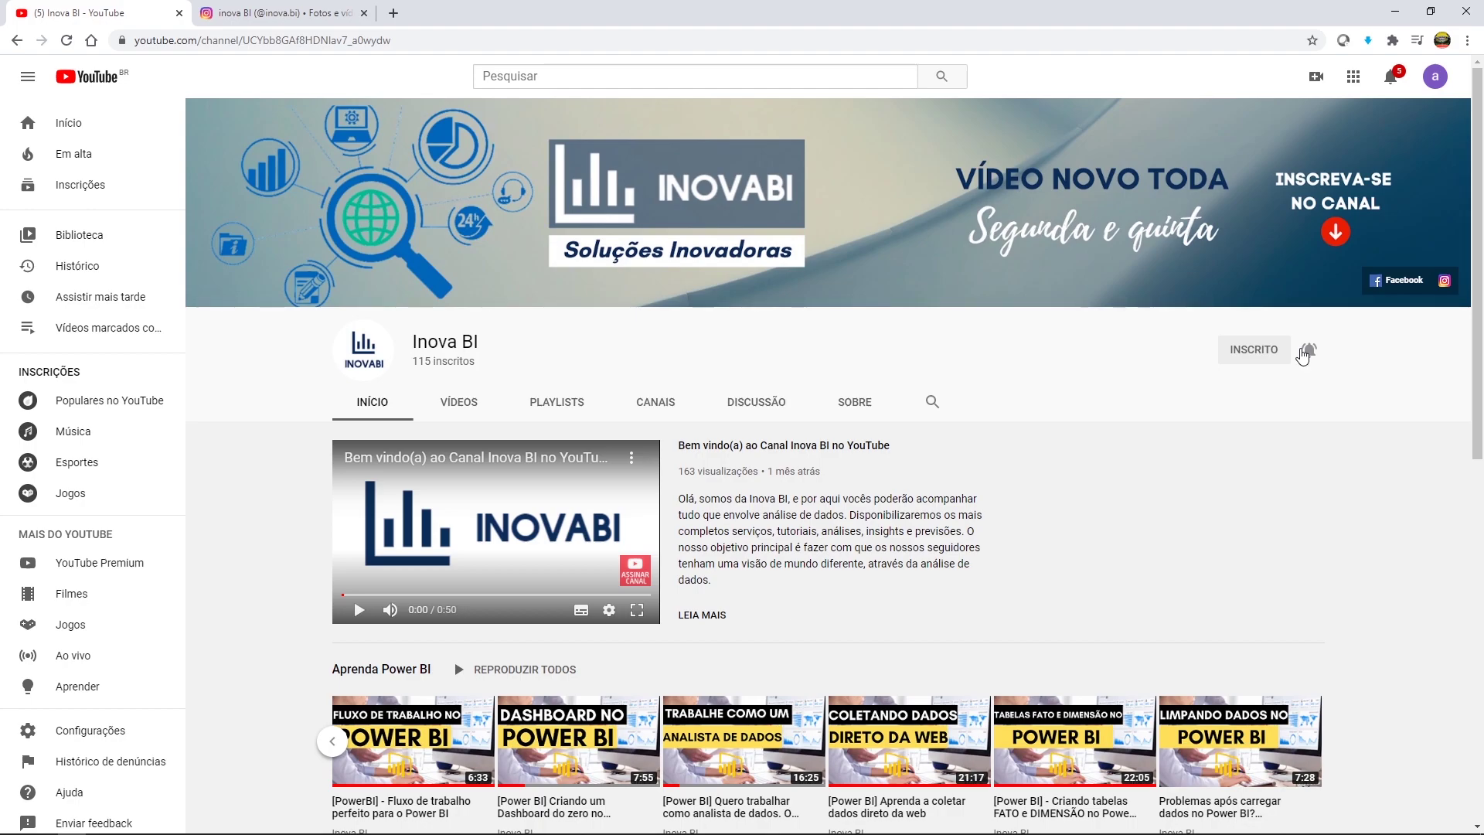
Switch to the inova.bi Instagram profile in the web browser
{"action": "key", "text": "ctrl+Tab"}
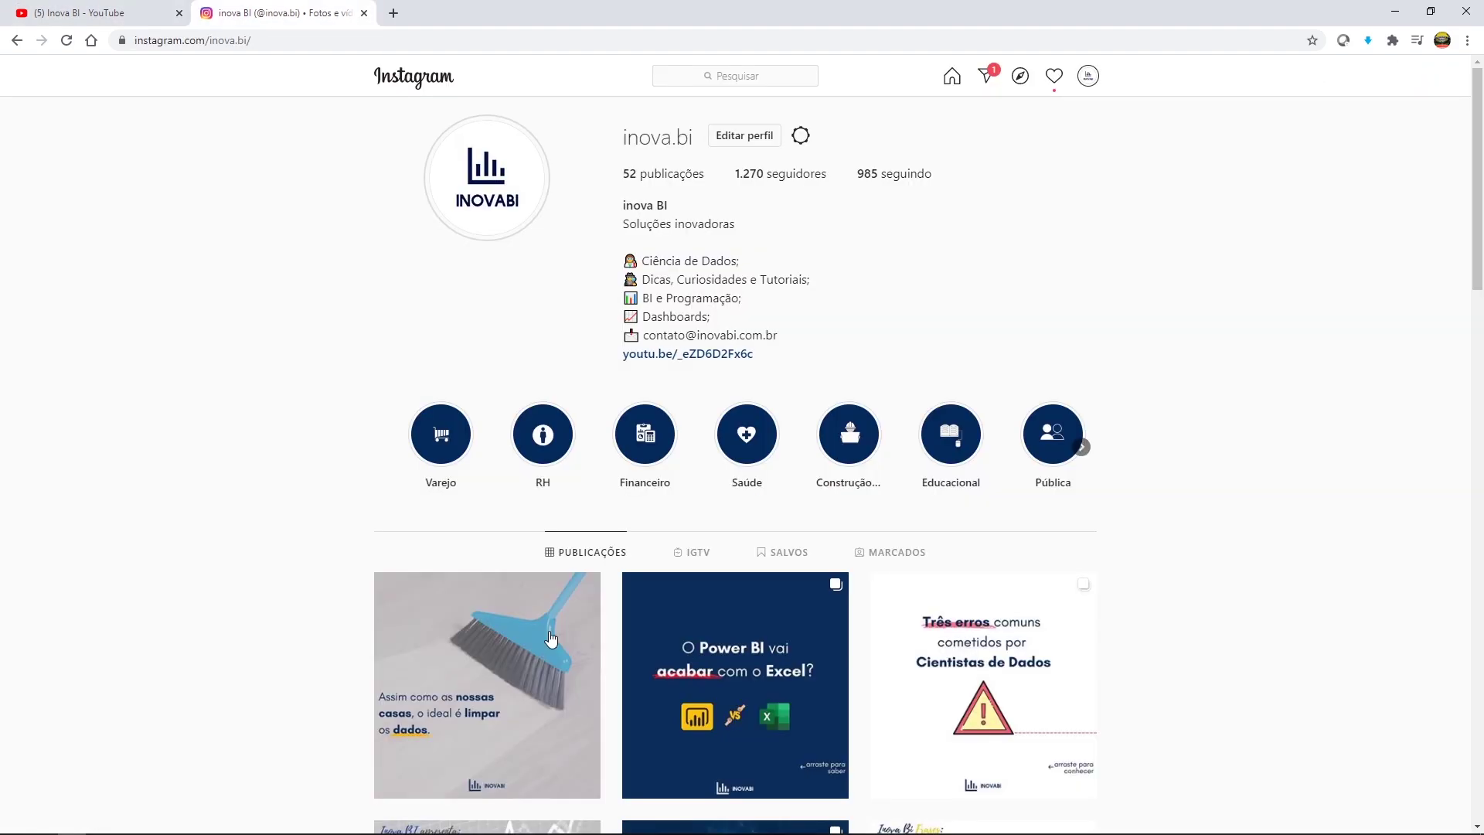